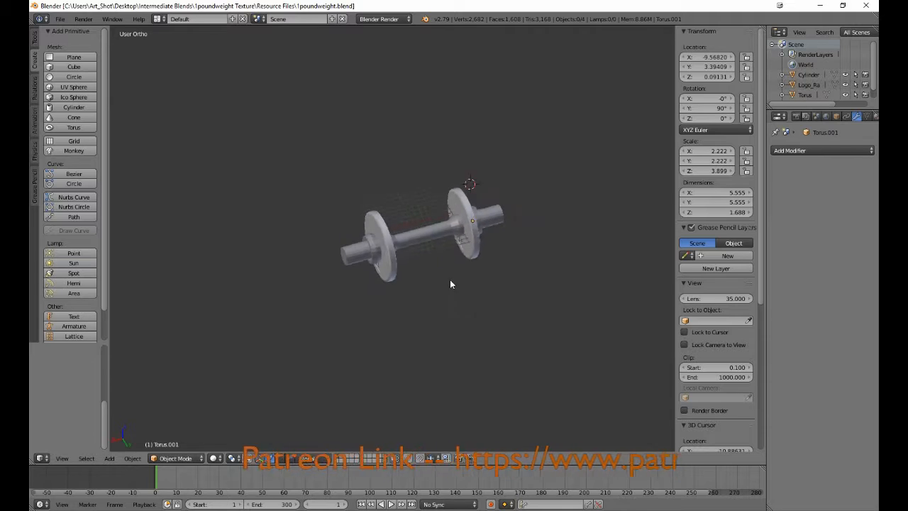
# Step: Enter Edit Mode on the Torus.001 collar, clear the selection, and select the circular edge loops visible on its outer face
pyautogui.scroll(8, 462, 283)
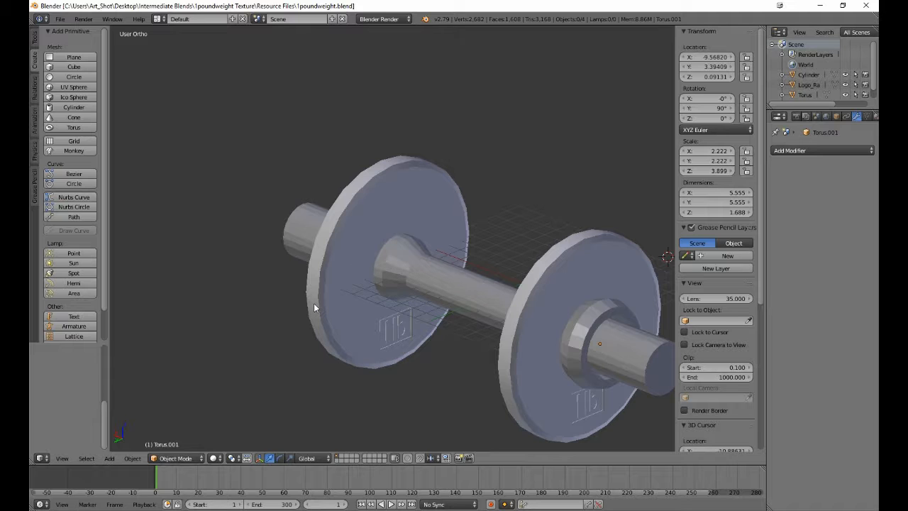
pyautogui.press('Tab')
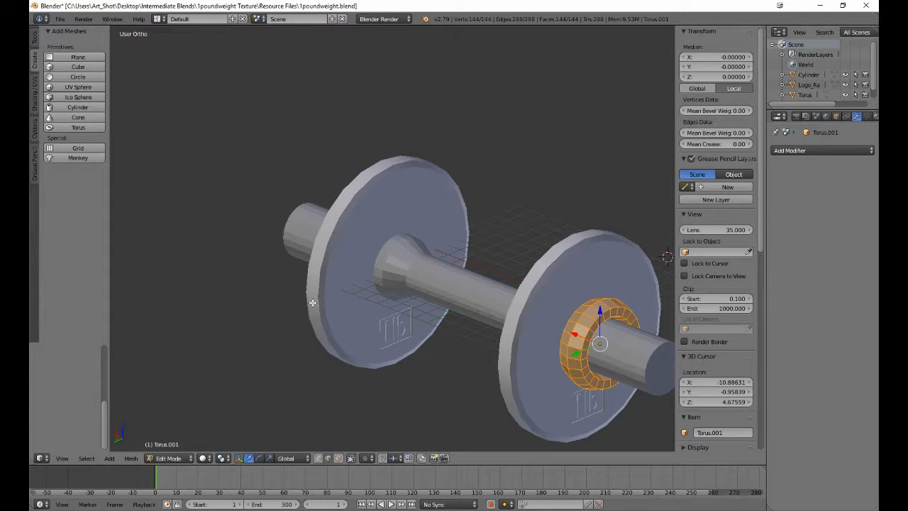
pyautogui.press('a')
pyautogui.press('Tab')
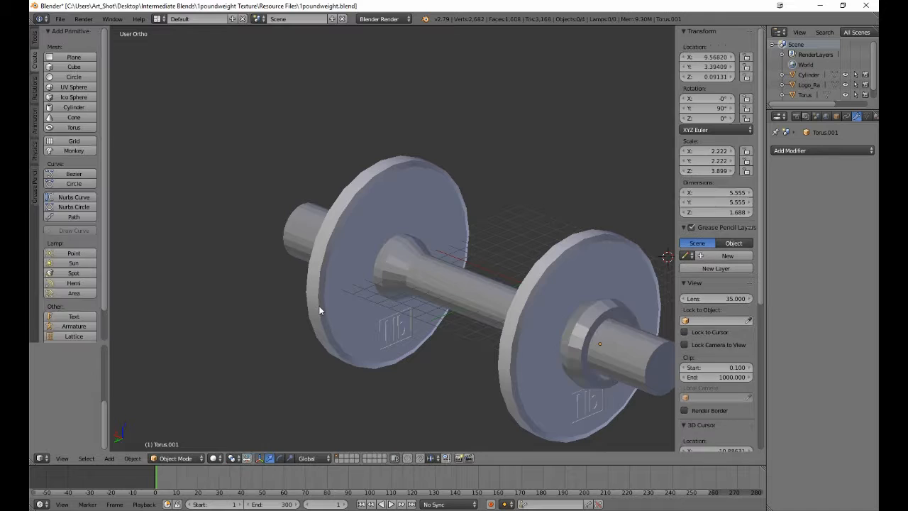
pyautogui.press('Tab')
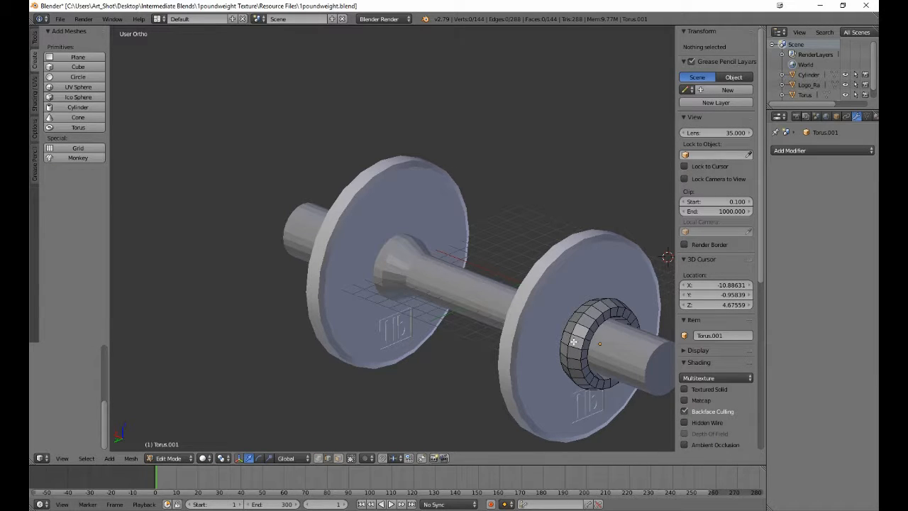
pyautogui.keyDown('alt'); pyautogui.rightClick(577, 343); pyautogui.keyUp('alt')
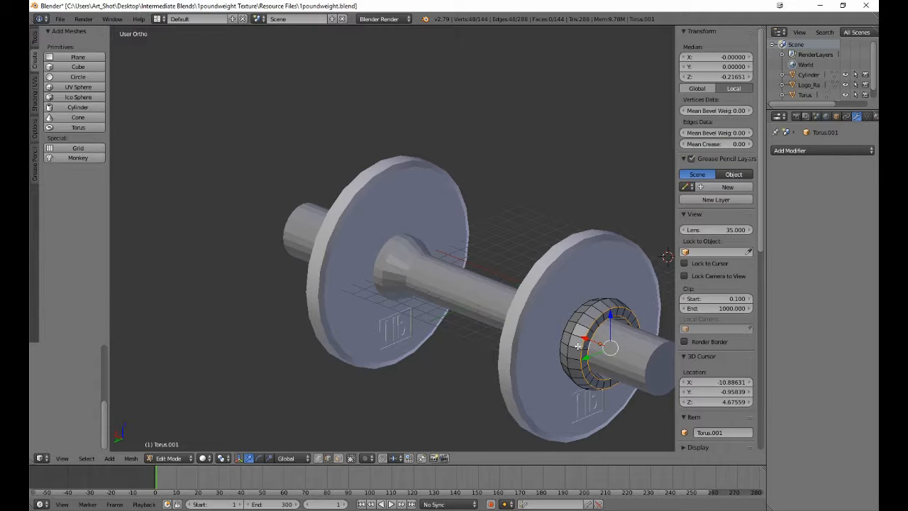
pyautogui.keyDown('alt'); pyautogui.keyDown('shift'); pyautogui.rightClick(563, 336); pyautogui.keyUp('shift'); pyautogui.keyUp('alt')
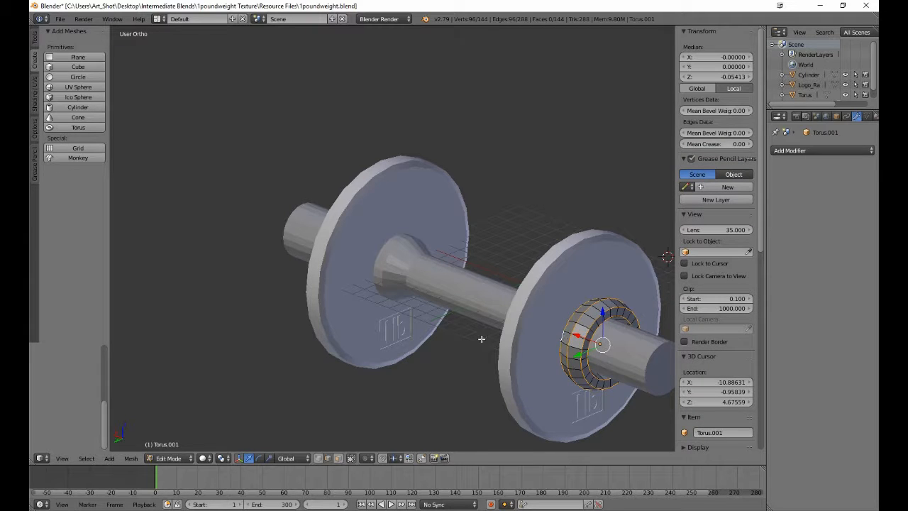
# Step: Add the remaining hidden circular edge loop of the collar to the selection in wireframe, undoing any wrongly picked crosswise loops
pyautogui.press('z')
pyautogui.moveTo(482, 341)
pyautogui.mouseDown(button='middle')
pyautogui.moveTo(471, 336)
pyautogui.moveTo(547, 338)
pyautogui.mouseUp(button='middle')
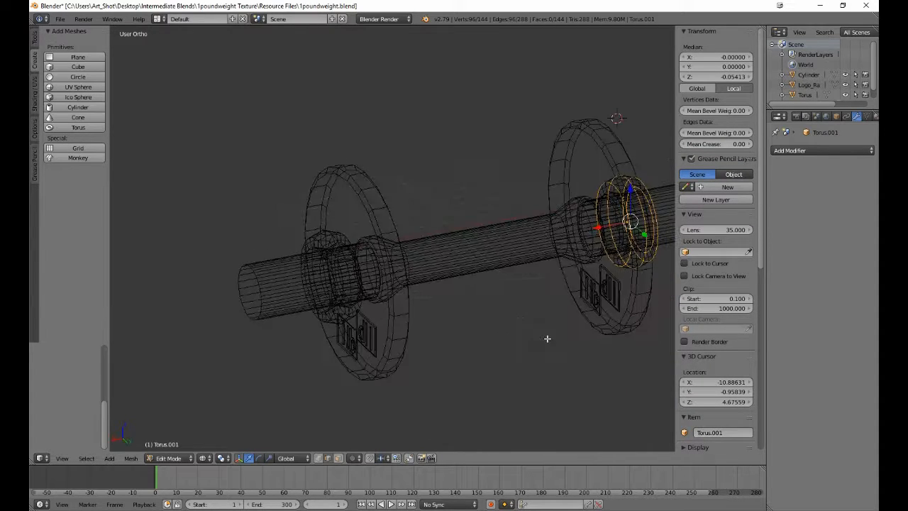
pyautogui.keyDown('shift'); pyautogui.moveTo(551, 302); pyautogui.dragTo(272, 362, button='middle'); pyautogui.keyUp('shift')
pyautogui.scroll(6, 203, 302)
pyautogui.keyDown('alt'); pyautogui.keyDown('shift'); pyautogui.rightClick(201, 302); pyautogui.keyUp('shift'); pyautogui.keyUp('alt')
pyautogui.keyDown('alt'); pyautogui.keyDown('shift'); pyautogui.rightClick(206, 285); pyautogui.keyUp('shift'); pyautogui.keyUp('alt')
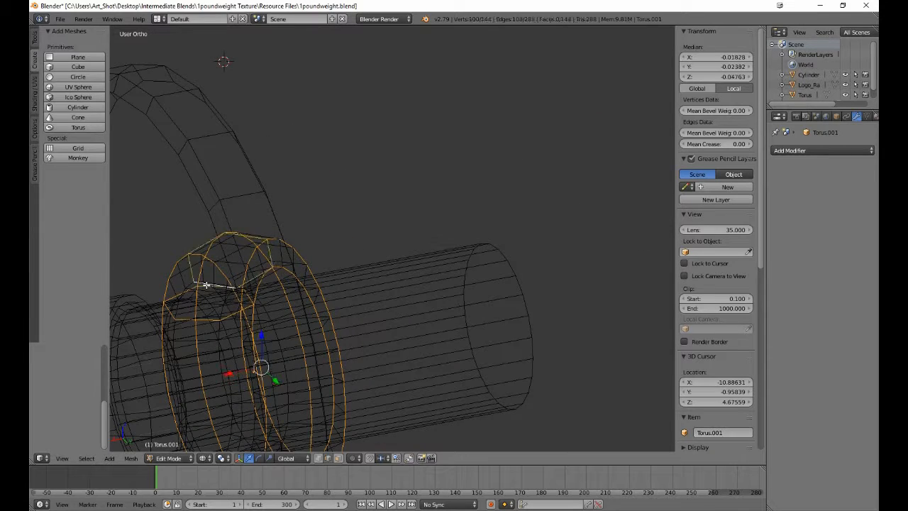
pyautogui.hotkey('ctrl', 'z')
pyautogui.hotkey('ctrl', 'z')
pyautogui.keyDown('alt'); pyautogui.keyDown('shift'); pyautogui.rightClick(176, 332); pyautogui.keyUp('shift'); pyautogui.keyUp('alt')
pyautogui.scroll(-3, 176, 332)
pyautogui.moveTo(176, 332); pyautogui.dragTo(247, 309, button='middle')
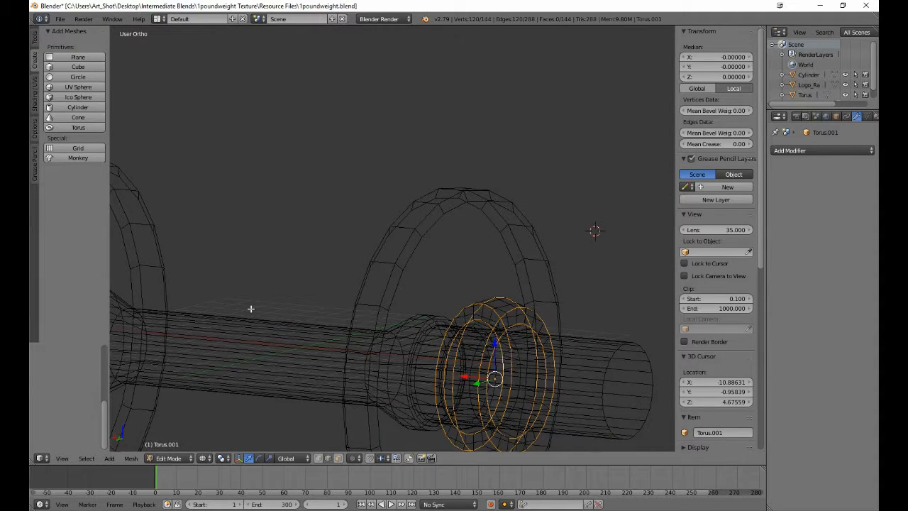
# Step: Turn on the Screencast Keys display in the viewport
pyautogui.scroll(-10, 723, 237)
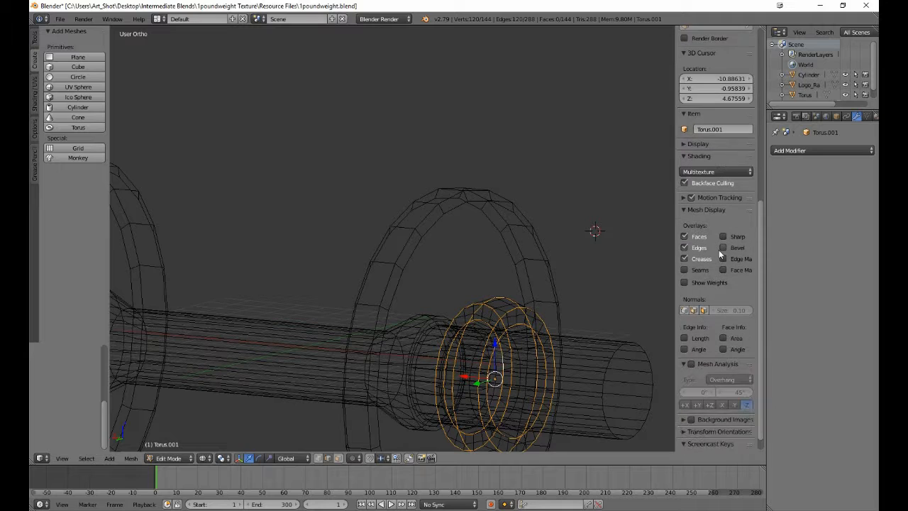
pyautogui.scroll(-2, 718, 250)
pyautogui.click(722, 441)
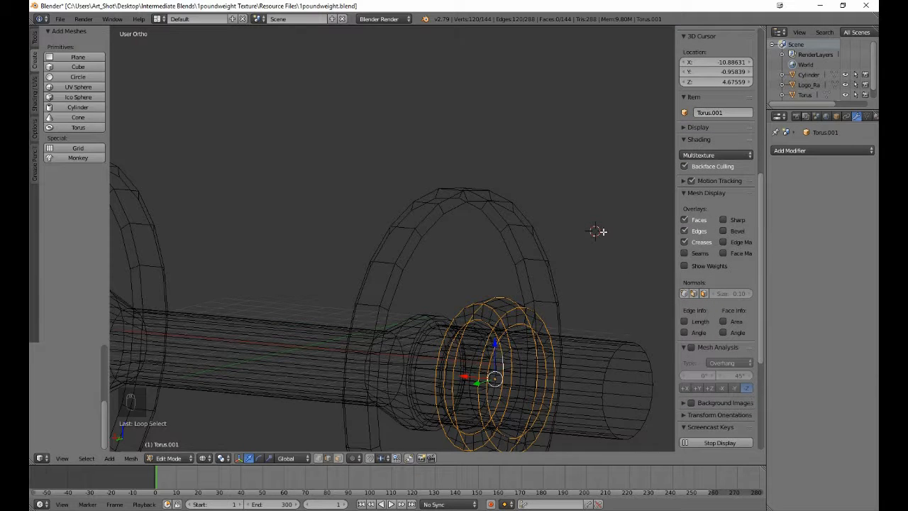
pyautogui.keyDown('shift'); pyautogui.scroll(-5, 540, 184); pyautogui.keyUp('shift')
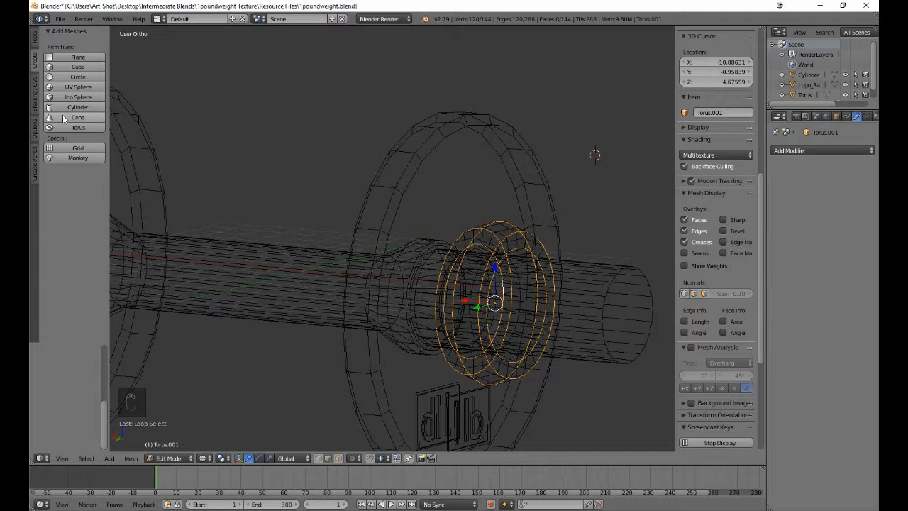
# Step: Mark the collar's selected circular edge loops as UV seams and clear the selection
pyautogui.click(34, 102)
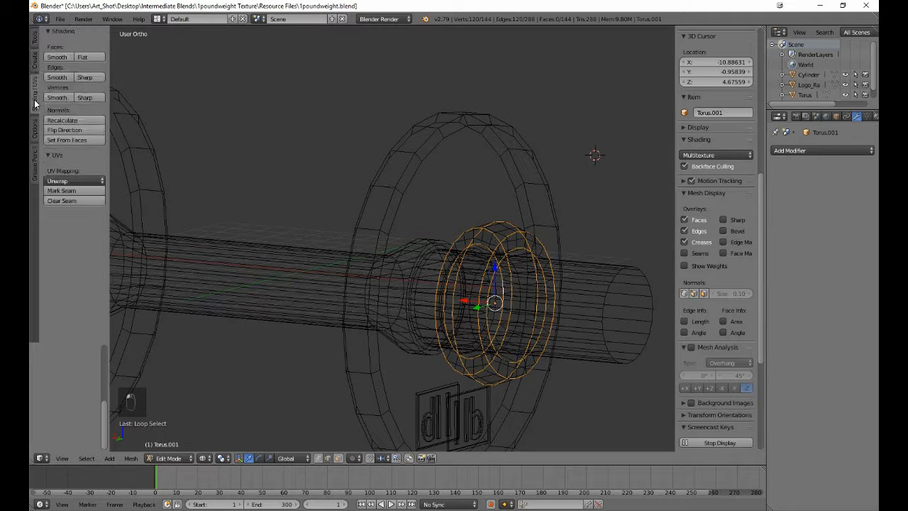
pyautogui.click(82, 193)
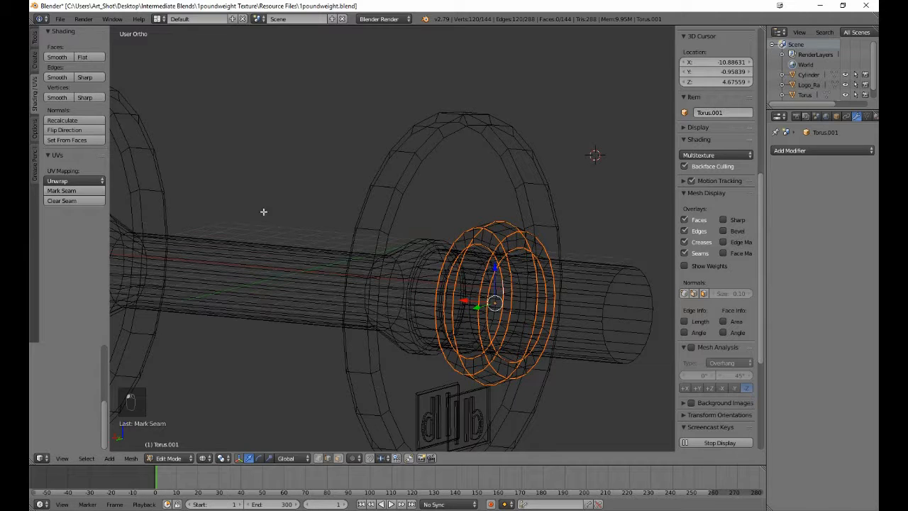
pyautogui.press('a')
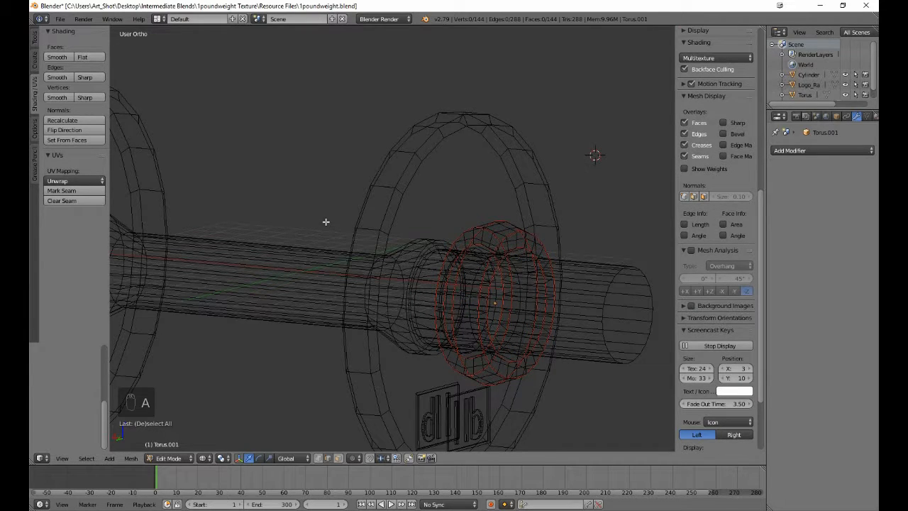
# Step: In solid view, mark a short crosswise edge on the outside of the Torus.001 collar as a seam and deselect everything
pyautogui.press('z')
pyautogui.moveTo(533, 362); pyautogui.dragTo(459, 307, button='middle')
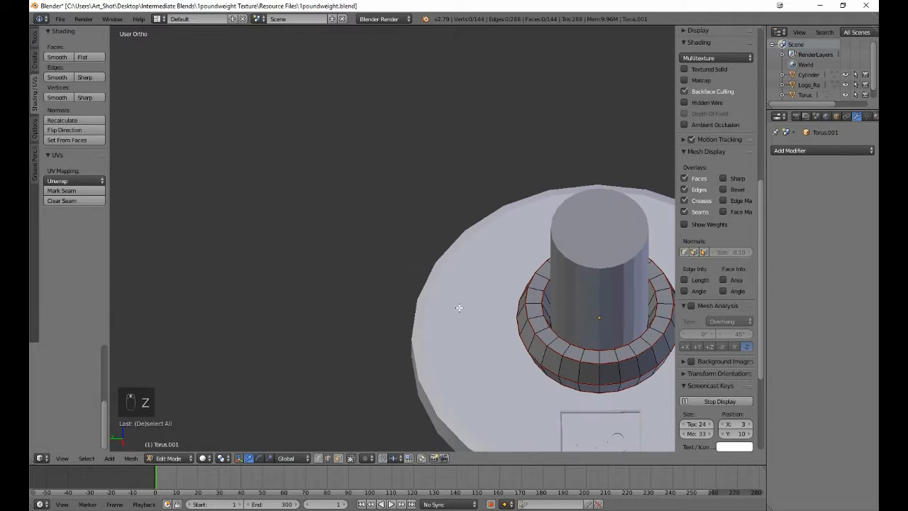
pyautogui.keyDown('alt'); pyautogui.rightClick(600, 372); pyautogui.keyUp('alt')
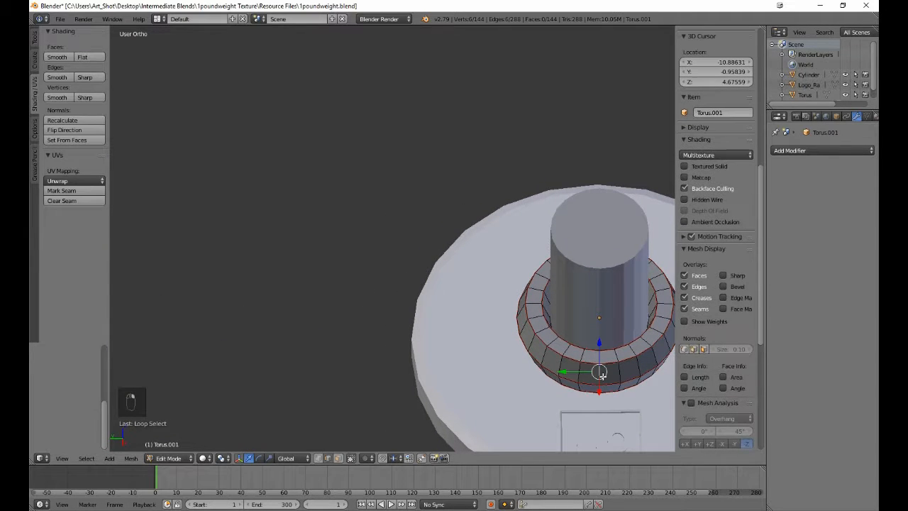
pyautogui.click(74, 191)
pyautogui.press('a')
pyautogui.scroll(-3, 343, 293)
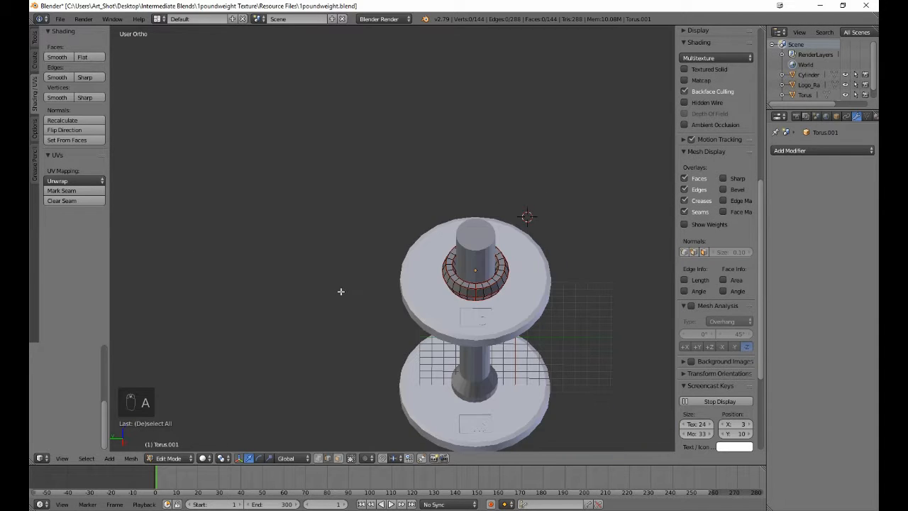
# Step: Switch to editing the Torus collar at the opposite end of the dumbbell, with none of its mesh selected
pyautogui.moveTo(341, 291); pyautogui.dragTo(485, 328, button='middle')
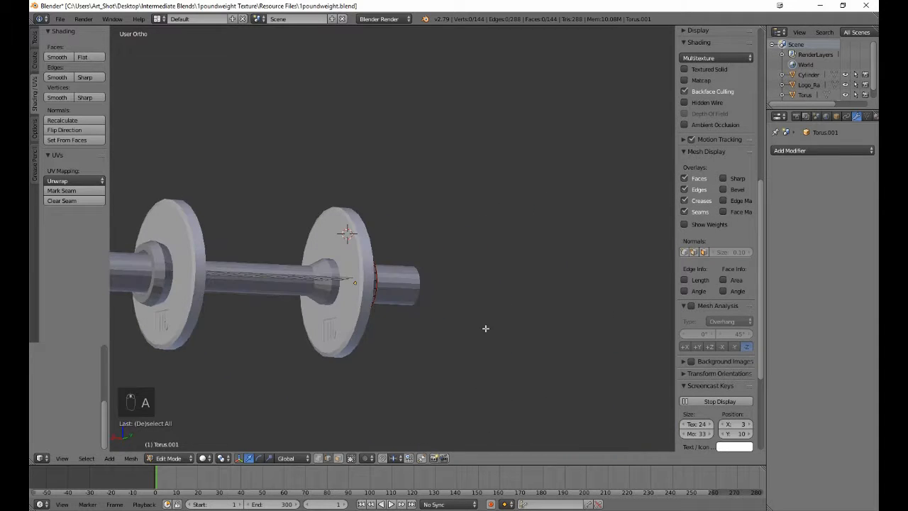
pyautogui.press('Tab')
pyautogui.rightClick(152, 285)
pyautogui.press('Tab')
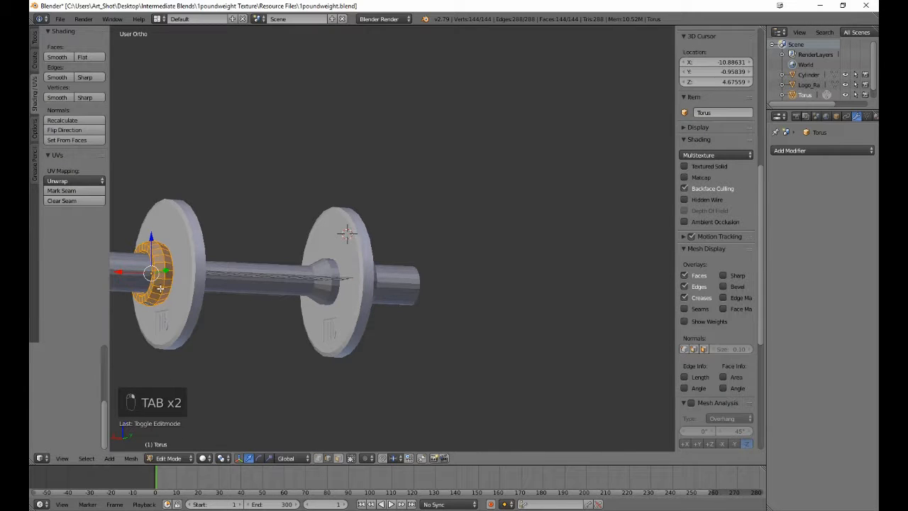
pyautogui.moveTo(161, 288); pyautogui.dragTo(233, 338, button='middle')
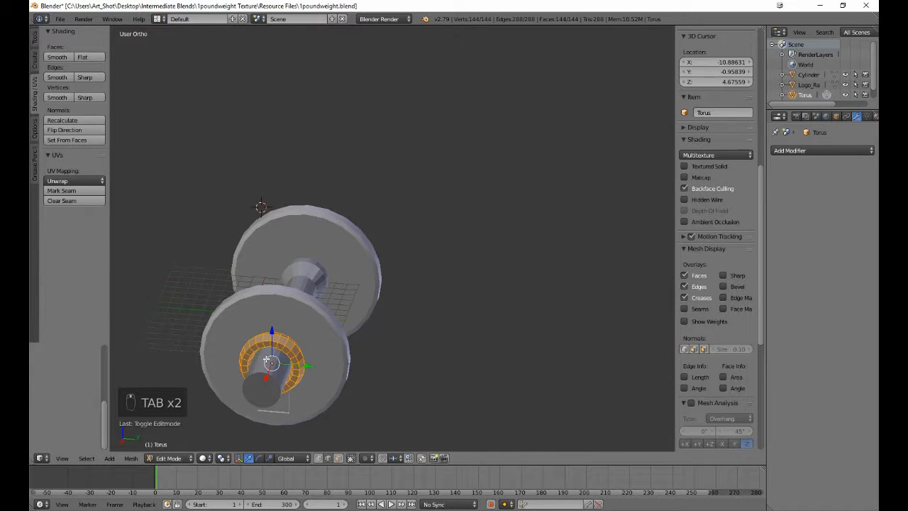
pyautogui.press('a')
pyautogui.press('a')
pyautogui.press('a')
pyautogui.scroll(8, 265, 358)
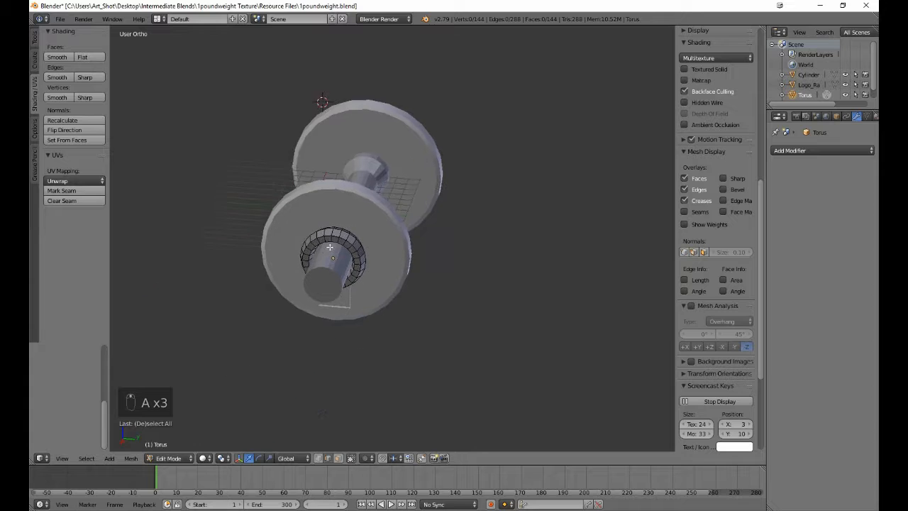
# Step: Mark the second collar's circular edge loops and a crosswise cut as seams, clear the selection, and return to Object Mode
pyautogui.keyDown('alt'); pyautogui.rightClick(280, 305); pyautogui.keyUp('alt')
pyautogui.press('z')
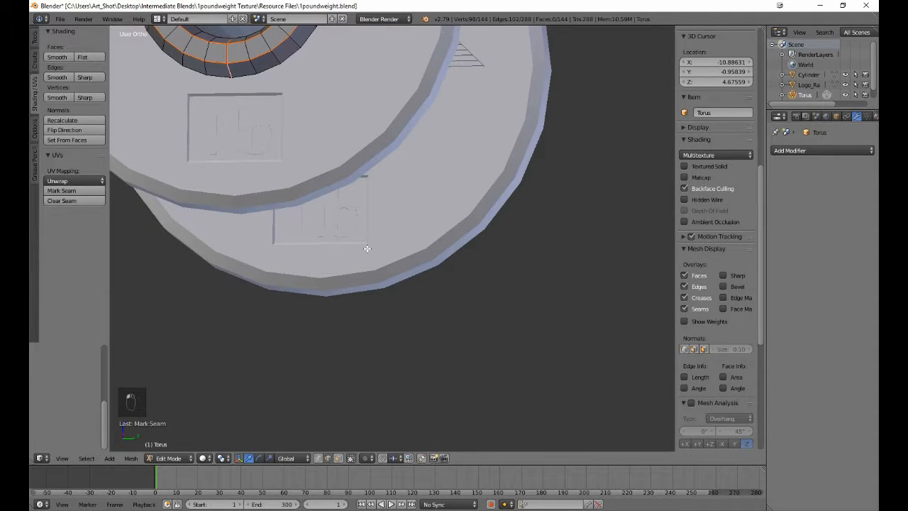
pyautogui.press('a')
pyautogui.scroll(-5, 368, 248)
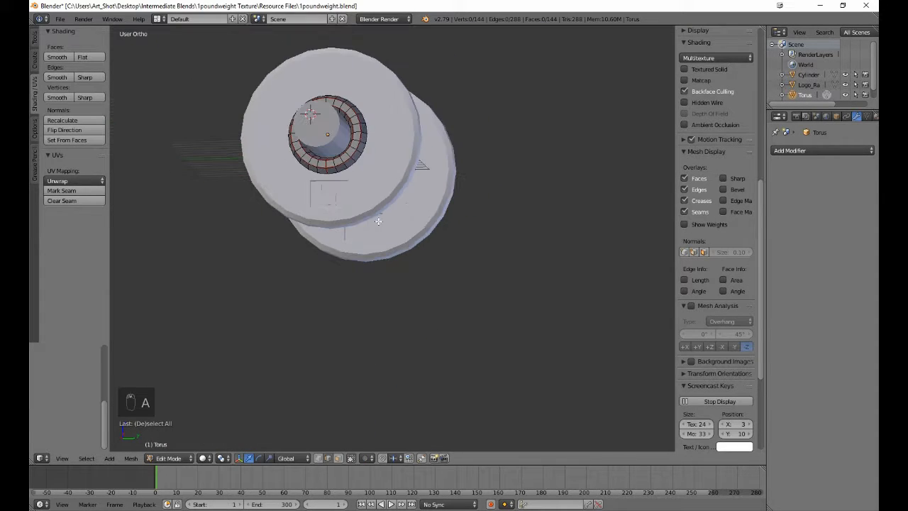
pyautogui.moveTo(379, 222); pyautogui.dragTo(324, 243, button='middle')
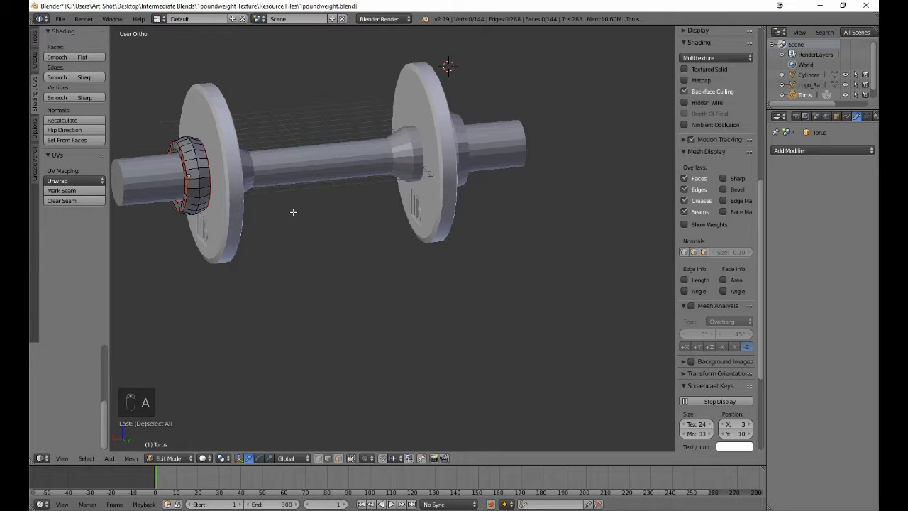
pyautogui.press('Tab')
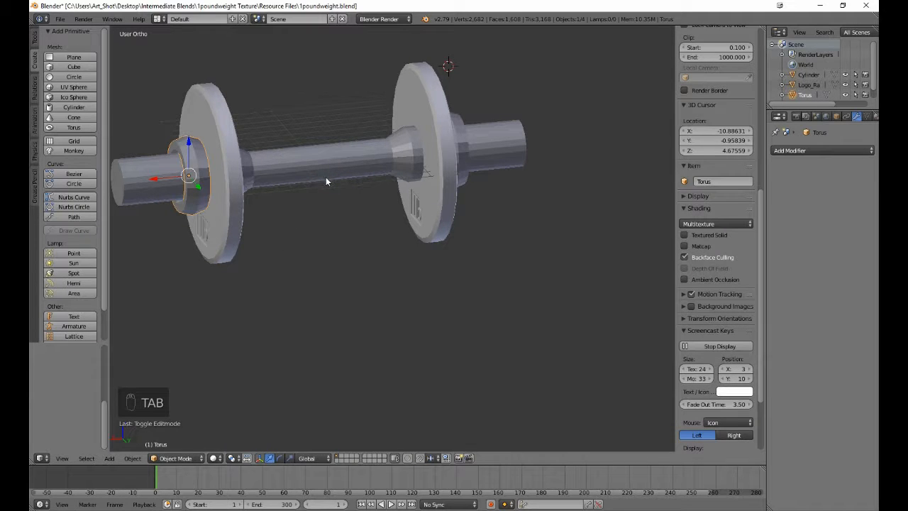
# Step: Select the dumbbell's Cylinder handle and open its mesh in Edit Mode
pyautogui.rightClick(327, 181)
pyautogui.press('Tab')
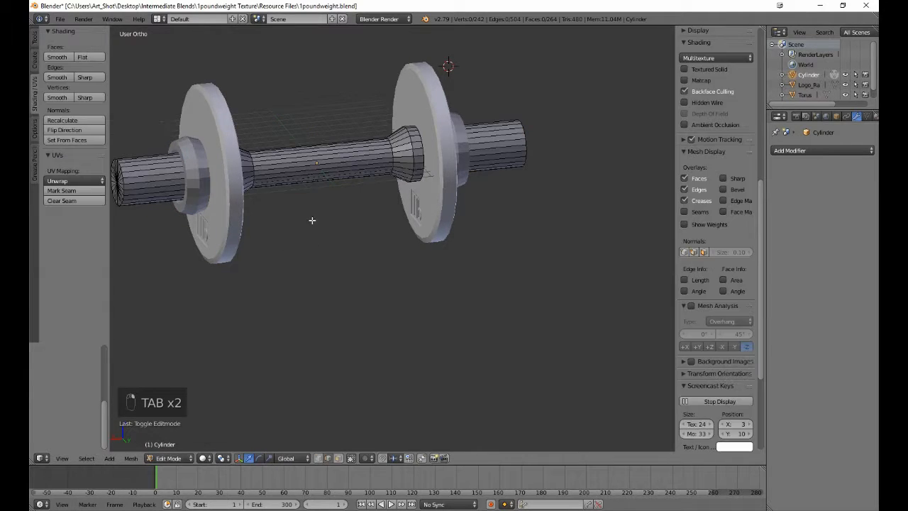
pyautogui.moveTo(301, 200)
pyautogui.mouseDown(button='middle')
pyautogui.moveTo(296, 219)
pyautogui.moveTo(265, 237)
pyautogui.moveTo(284, 247)
pyautogui.mouseUp(button='middle')
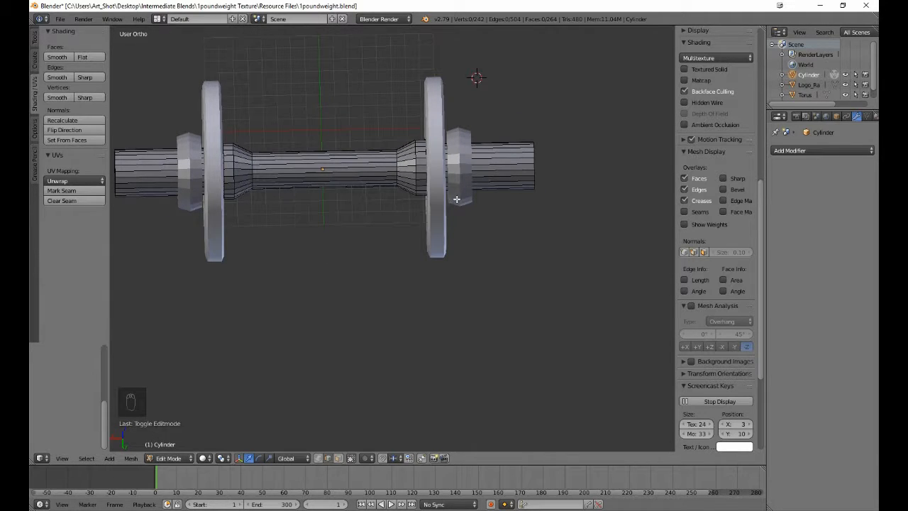
pyautogui.moveTo(517, 191); pyautogui.dragTo(456, 178, button='middle')
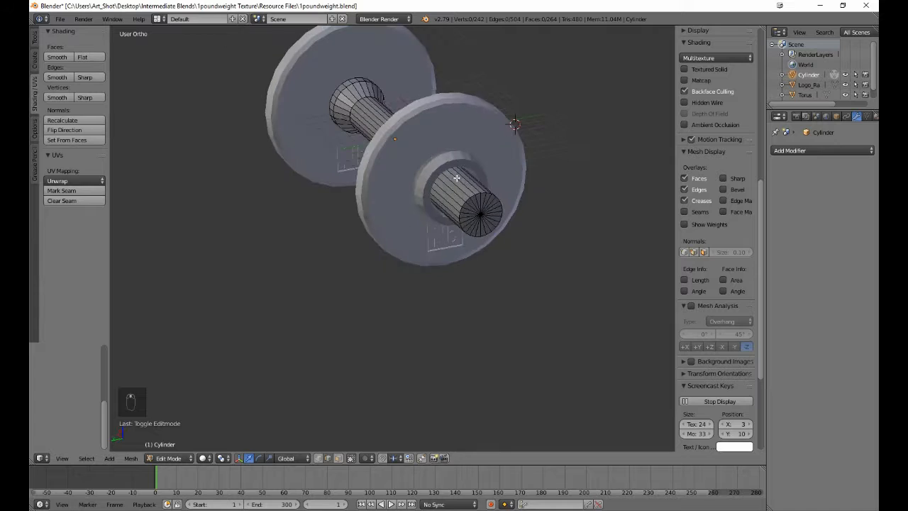
# Step: Mark seams on the handle's circular edge loops at both end caps and on one lengthwise edge line along its underside
pyautogui.scroll(4, 472, 210)
pyautogui.keyDown('alt'); pyautogui.rightClick(531, 176); pyautogui.keyUp('alt')
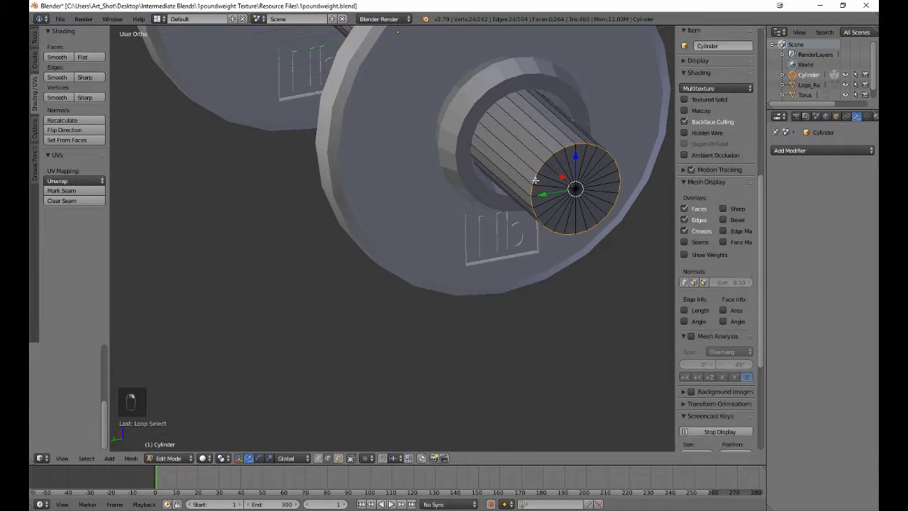
pyautogui.moveTo(376, 189); pyautogui.dragTo(492, 187, button='middle')
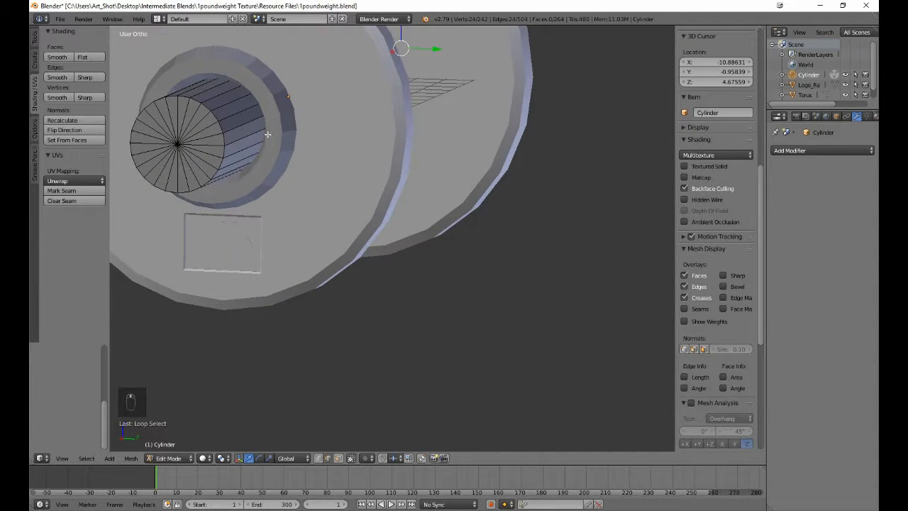
pyautogui.keyDown('alt'); pyautogui.keyDown('shift'); pyautogui.rightClick(222, 126); pyautogui.keyUp('shift'); pyautogui.keyUp('alt')
pyautogui.moveTo(269, 202); pyautogui.dragTo(216, 128, button='middle')
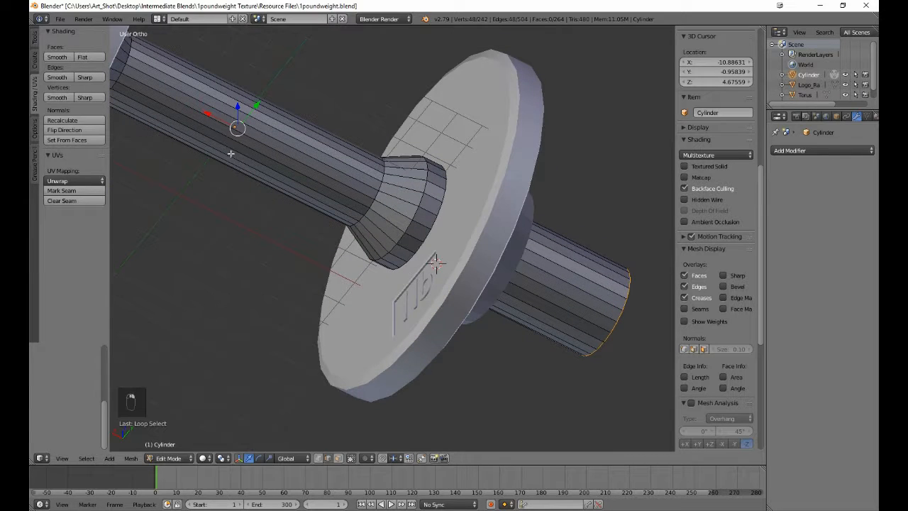
pyautogui.keyDown('alt'); pyautogui.keyDown('shift'); pyautogui.rightClick(376, 224); pyautogui.keyUp('shift'); pyautogui.keyUp('alt')
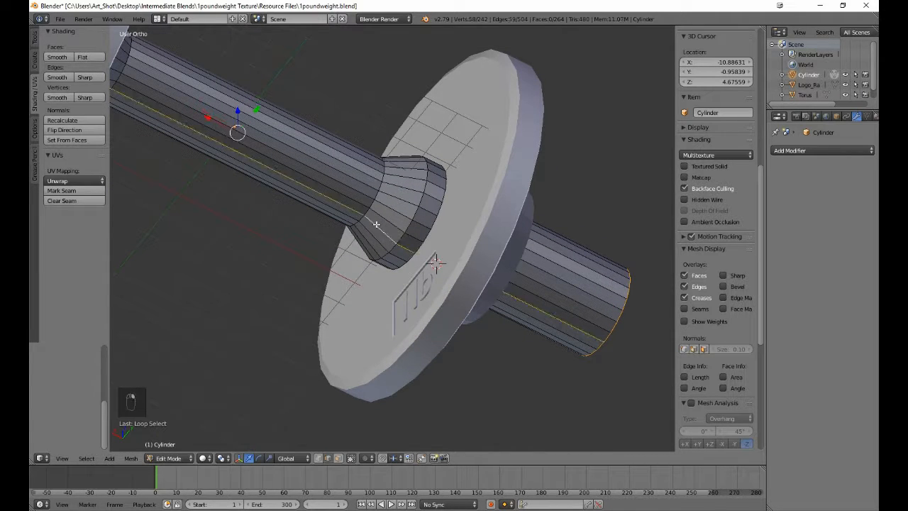
pyautogui.click(74, 191)
pyautogui.scroll(-4, 237, 200)
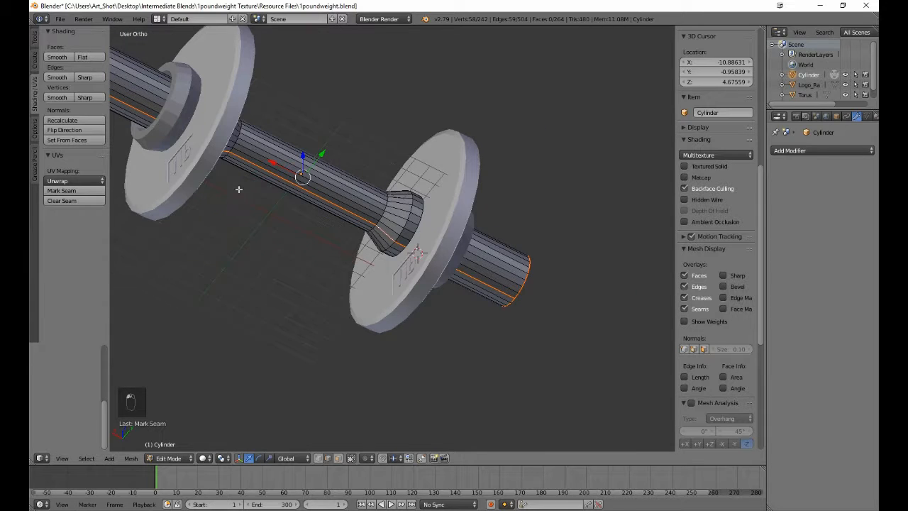
pyautogui.moveTo(239, 188); pyautogui.dragTo(285, 179, button='middle')
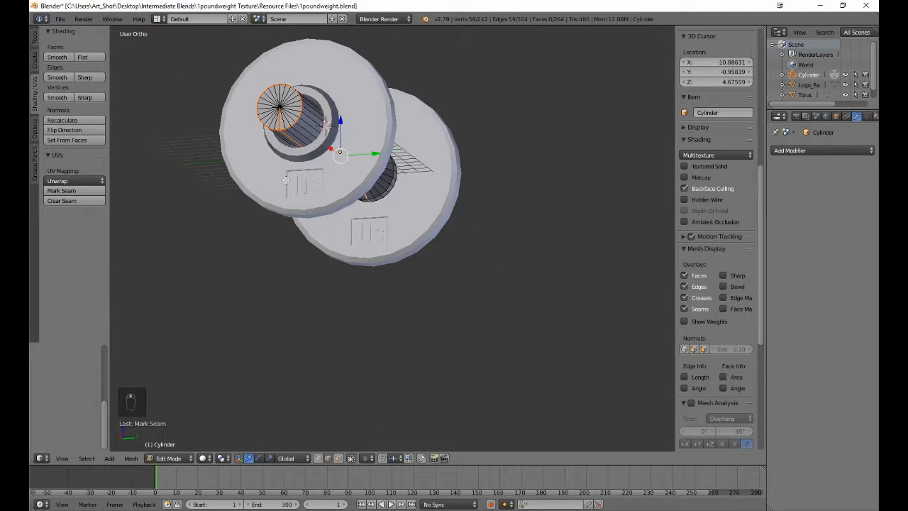
# Step: Clear the seam from one radial edge on each of the handle's end caps, deselect everything, and return to Object Mode
pyautogui.rightClick(280, 127)
pyautogui.moveTo(328, 157); pyautogui.dragTo(195, 146, button='middle')
pyautogui.moveTo(529, 136); pyautogui.dragTo(463, 150, button='middle')
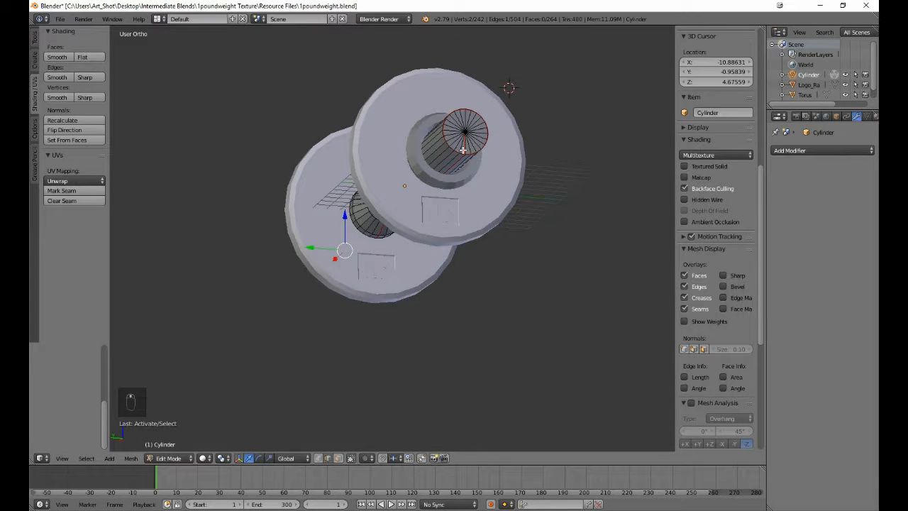
pyautogui.keyDown('shift'); pyautogui.rightClick(464, 148); pyautogui.keyUp('shift')
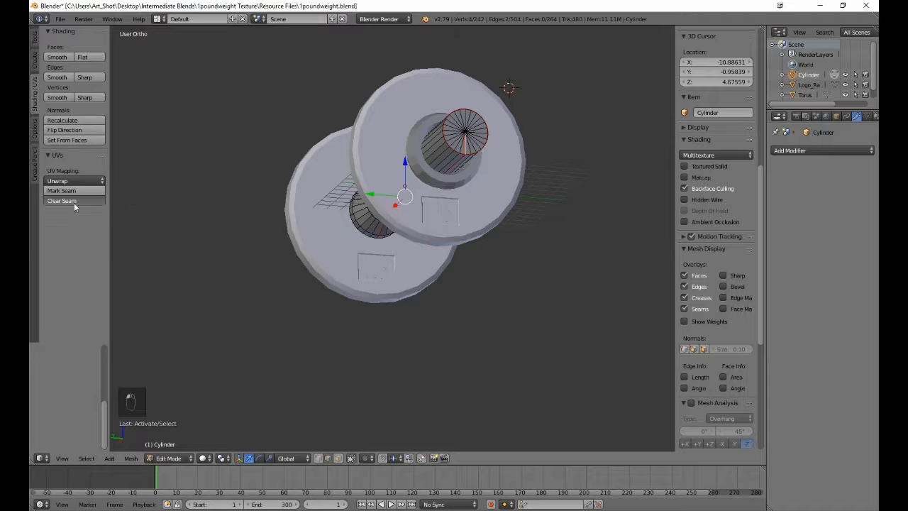
pyautogui.press('a')
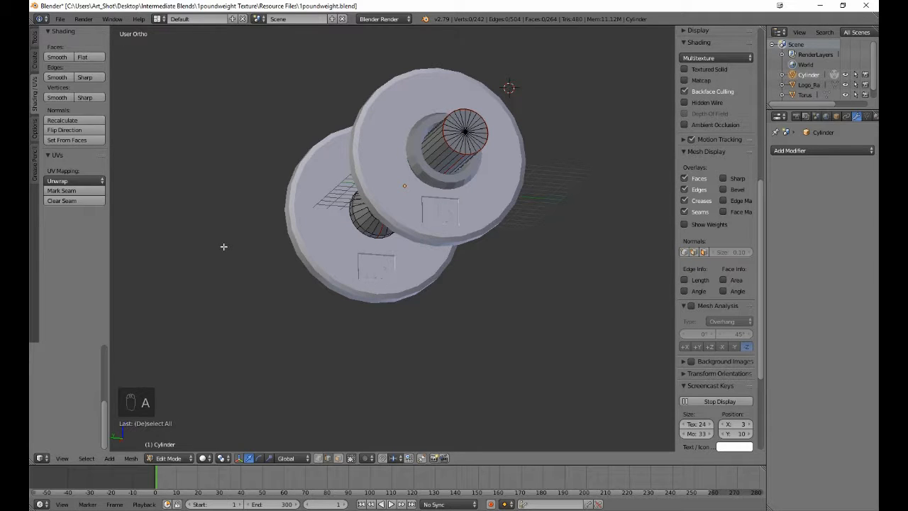
pyautogui.press('Tab')
# Step: Open the Logo_Ra weight plates in Edit Mode and hide the sharp-edge overlay
pyautogui.moveTo(239, 246); pyautogui.dragTo(327, 297, button='middle')
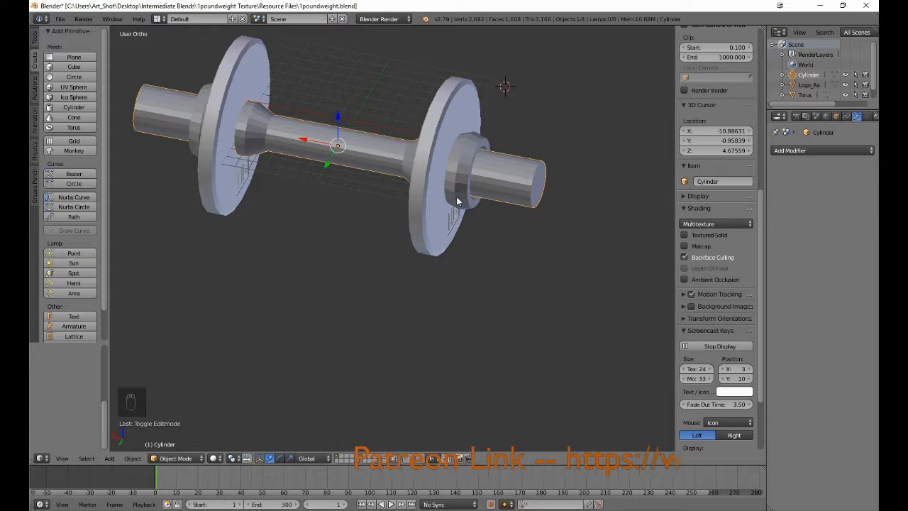
pyautogui.rightClick(430, 212)
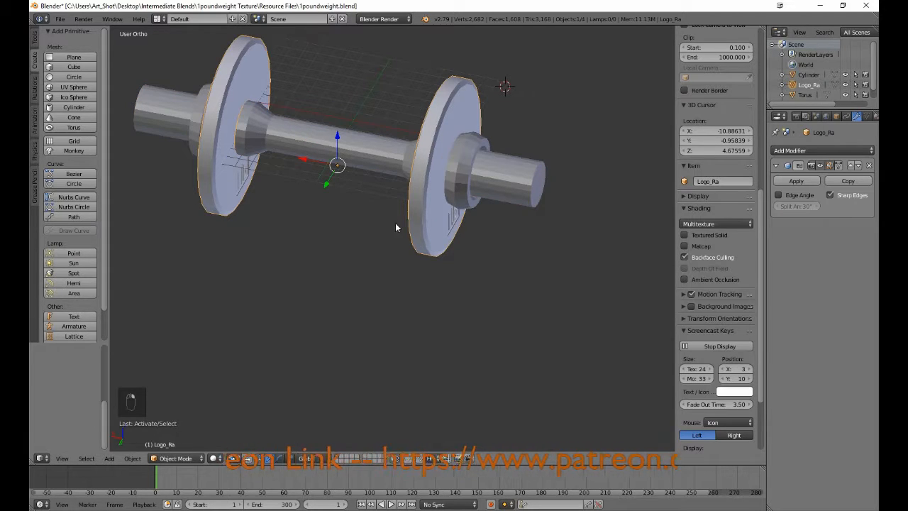
pyautogui.press('Tab')
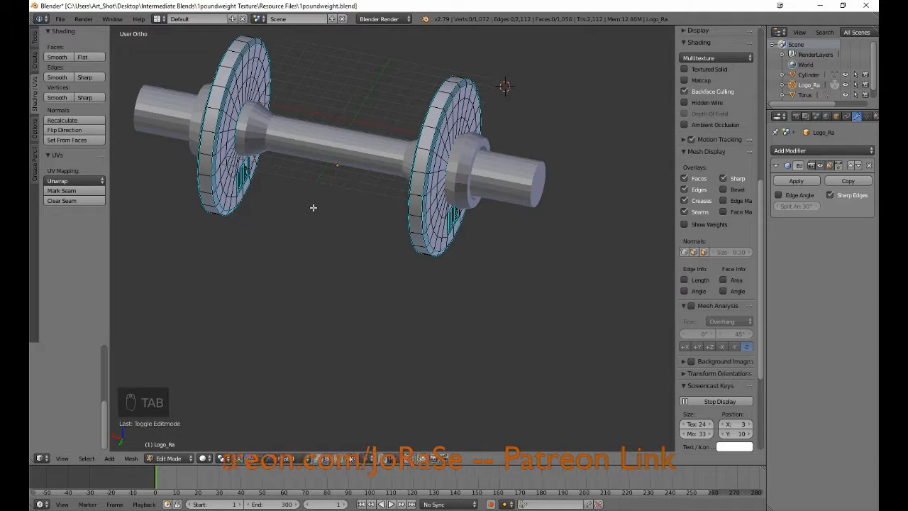
pyautogui.click(733, 180)
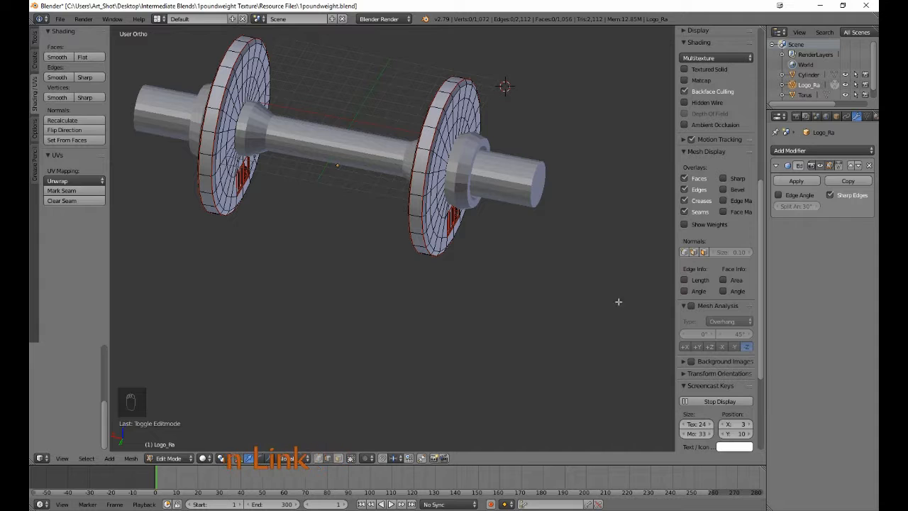
pyautogui.moveTo(466, 286); pyautogui.dragTo(446, 259, button='middle')
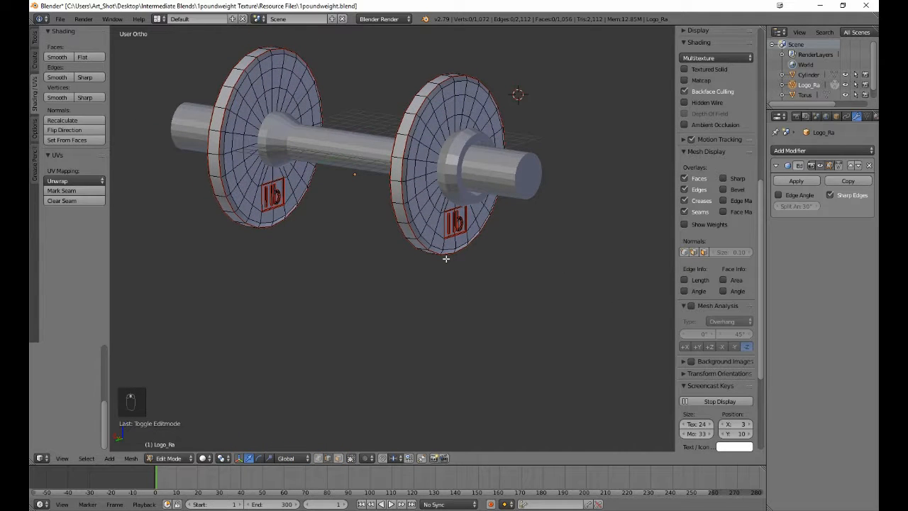
# Step: Clear all existing seams from the whole weight plate mesh, then deselect everything
pyautogui.scroll(5, 411, 276)
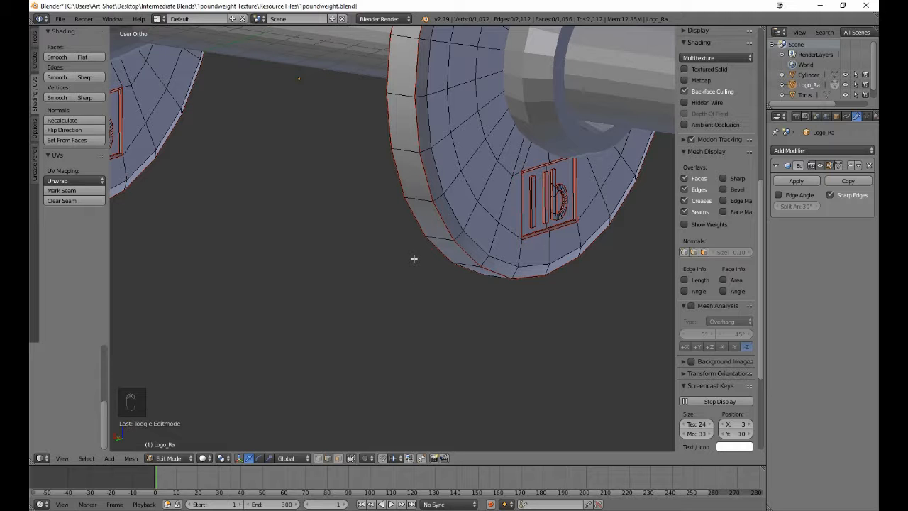
pyautogui.scroll(-5, 414, 257)
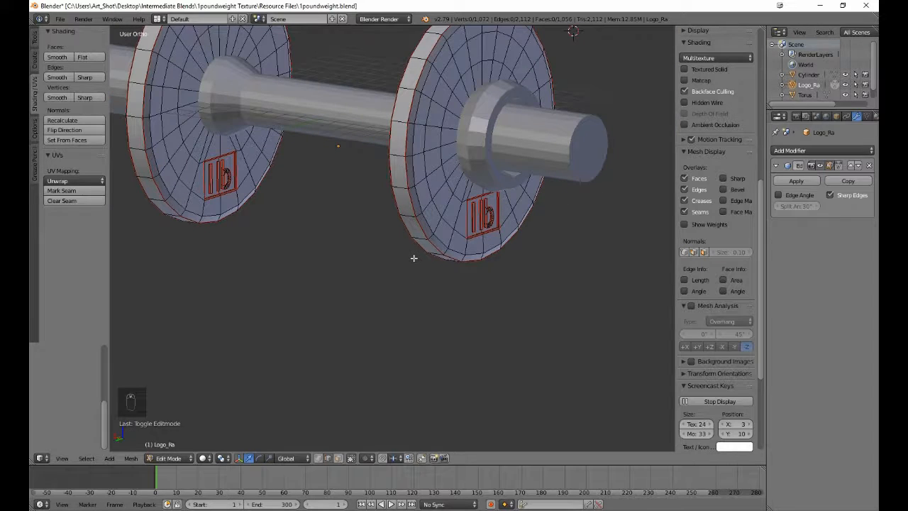
pyautogui.keyDown('shift'); pyautogui.scroll(5, 401, 266); pyautogui.keyUp('shift')
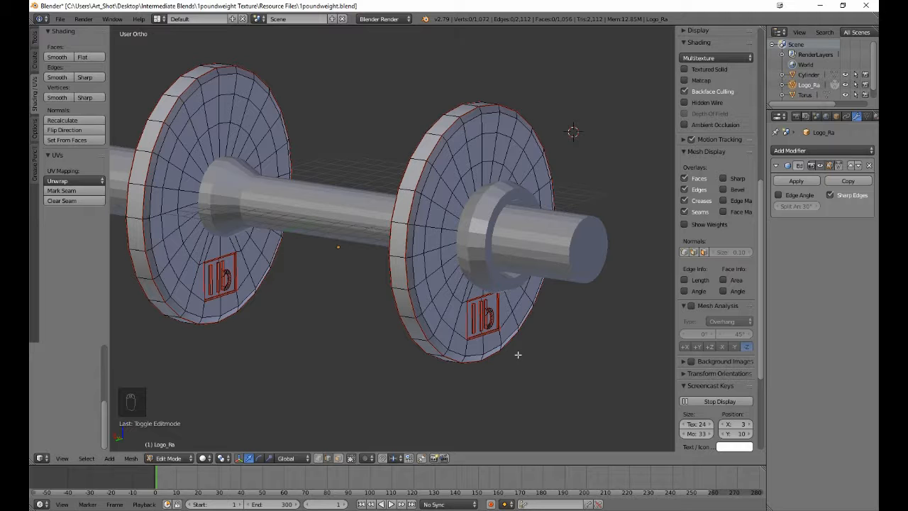
pyautogui.scroll(5, 518, 355)
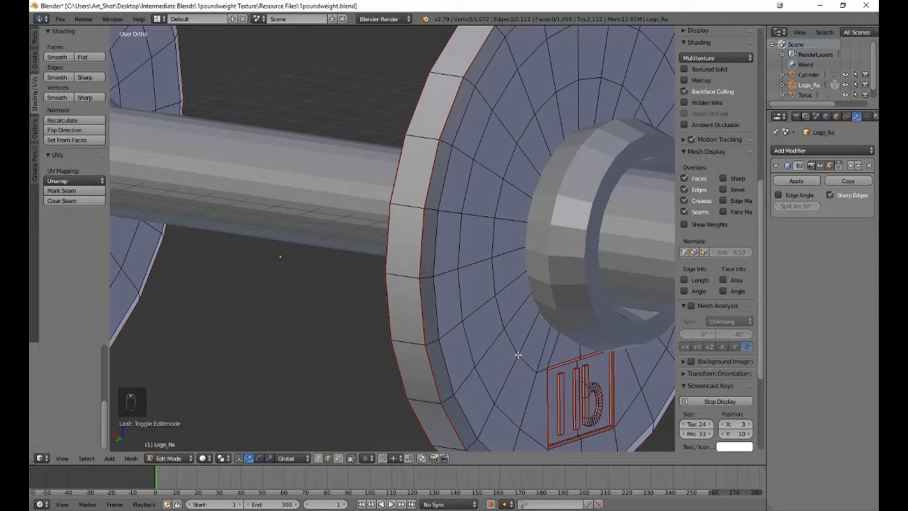
pyautogui.moveTo(518, 355); pyautogui.dragTo(427, 269, button='middle')
pyautogui.press('a')
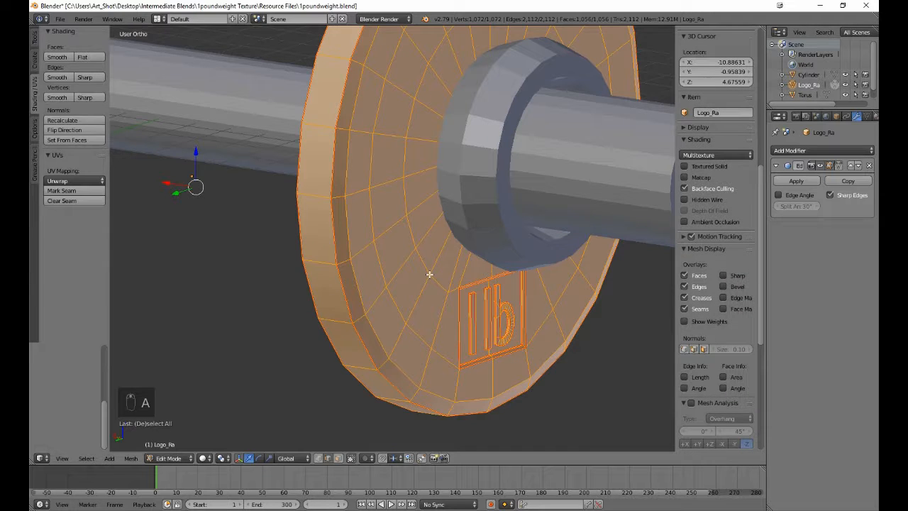
pyautogui.click(94, 201)
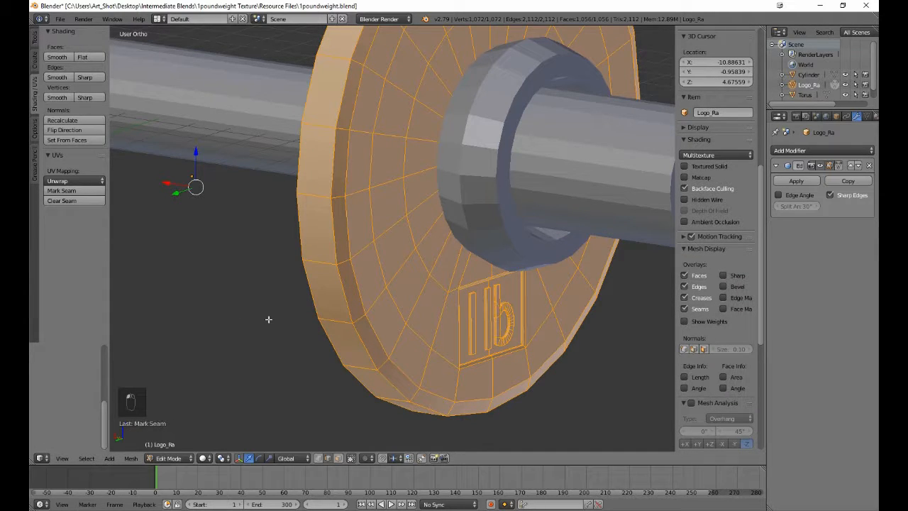
pyautogui.press('a')
pyautogui.scroll(4, 464, 355)
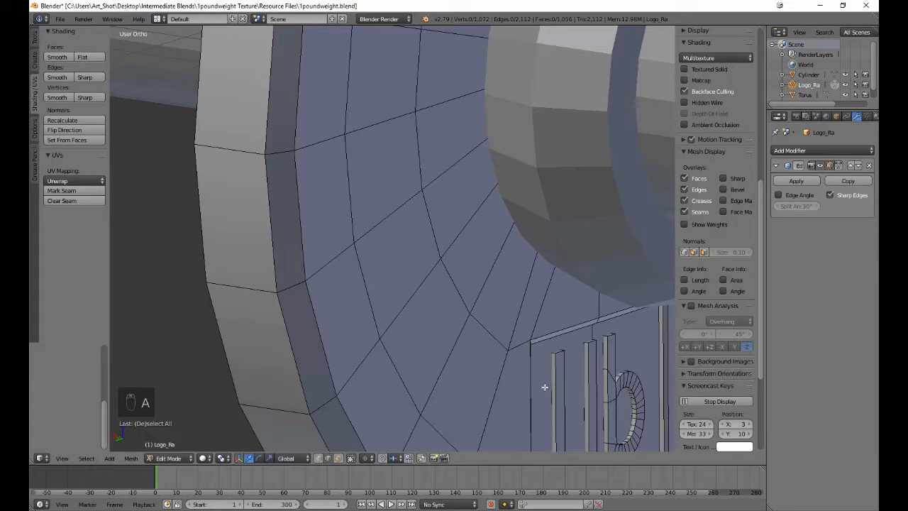
pyautogui.keyDown('alt'); pyautogui.click(560, 363); pyautogui.keyUp('alt')
pyautogui.keyDown('alt'); pyautogui.keyDown('shift'); pyautogui.click(594, 358); pyautogui.keyUp('shift'); pyautogui.keyUp('alt')
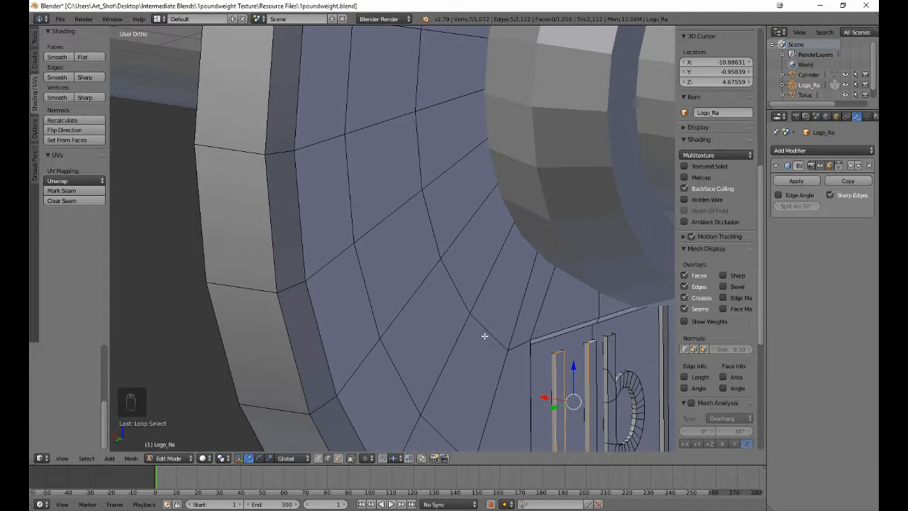
pyautogui.press('a')
pyautogui.scroll(-5, 485, 336)
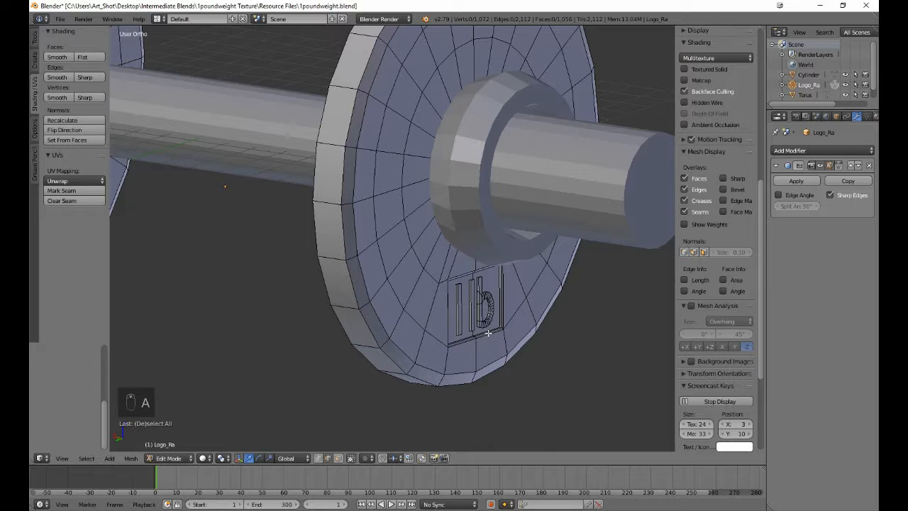
# Step: Select the outer edges of the square border around the 1lb logo on one plate's outward face
pyautogui.scroll(5, 510, 325)
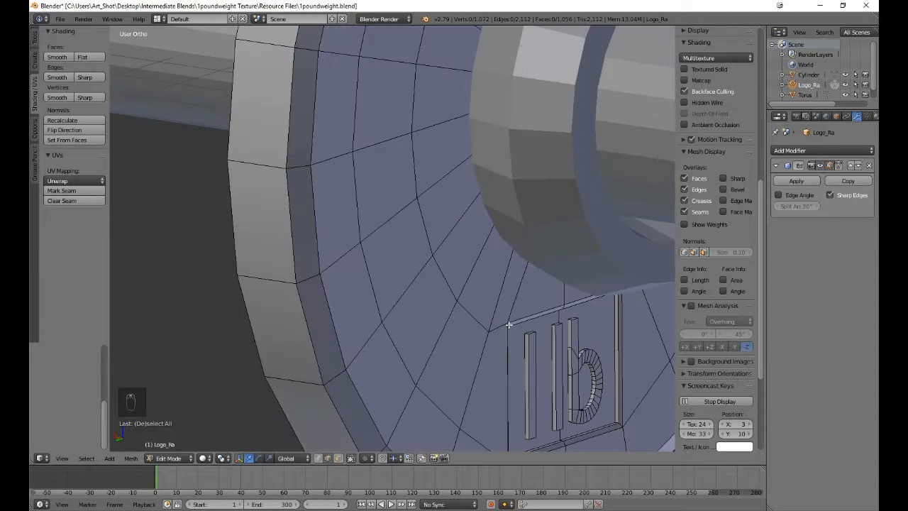
pyautogui.keyDown('alt'); pyautogui.click(526, 316); pyautogui.keyUp('alt')
pyautogui.keyDown('alt'); pyautogui.keyDown('shift'); pyautogui.click(600, 437); pyautogui.keyUp('shift'); pyautogui.keyUp('alt')
pyautogui.keyDown('shift'); pyautogui.moveTo(590, 431); pyautogui.dragTo(559, 328, button='middle'); pyautogui.keyUp('shift')
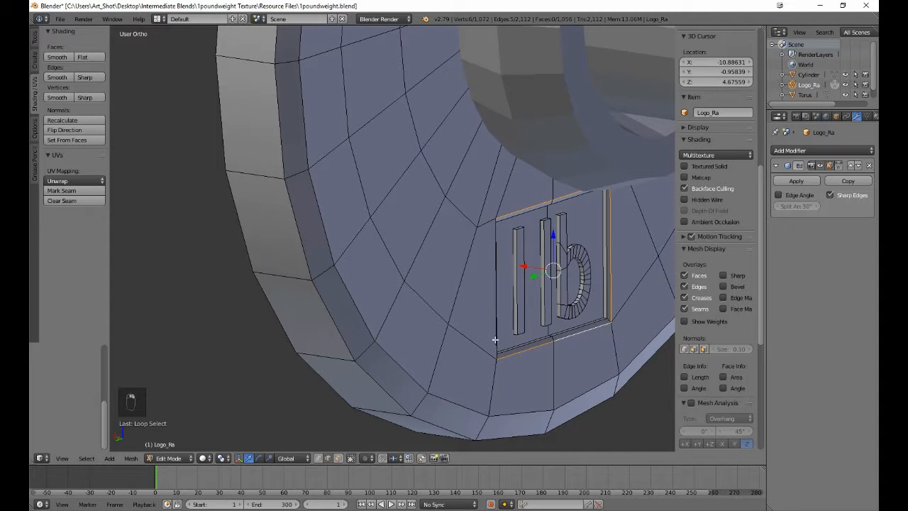
pyautogui.keyDown('alt'); pyautogui.keyDown('shift'); pyautogui.click(491, 309); pyautogui.keyUp('shift'); pyautogui.keyUp('alt')
# Step: Add all four outer sides of the logo's square border on the same plate's inward face to the selection
pyautogui.moveTo(508, 330); pyautogui.dragTo(541, 300, button='middle')
pyautogui.scroll(-3, 438, 305)
pyautogui.scroll(-2, 398, 306)
pyautogui.scroll(2, 509, 315)
pyautogui.scroll(4, 488, 327)
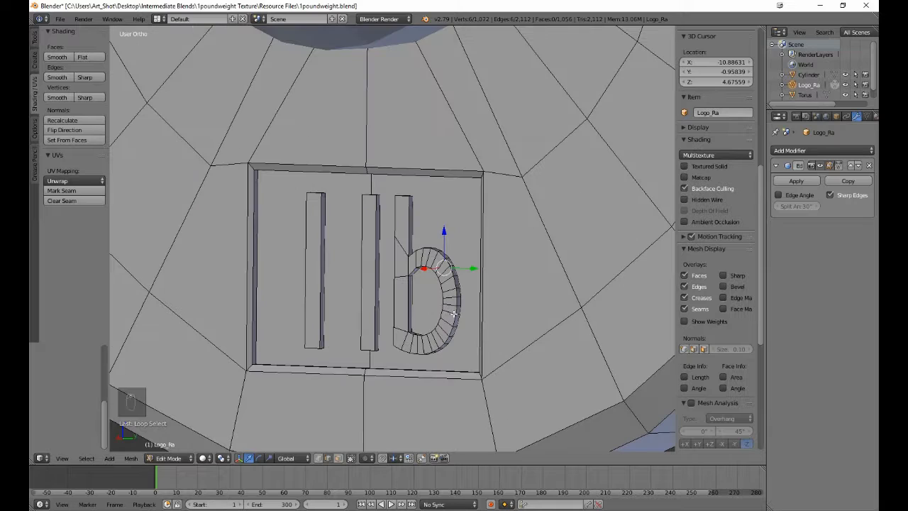
pyautogui.keyDown('alt'); pyautogui.keyDown('shift'); pyautogui.rightClick(317, 166); pyautogui.keyUp('shift'); pyautogui.keyUp('alt')
pyautogui.keyDown('alt'); pyautogui.keyDown('shift'); pyautogui.rightClick(486, 222); pyautogui.keyUp('shift'); pyautogui.keyUp('alt')
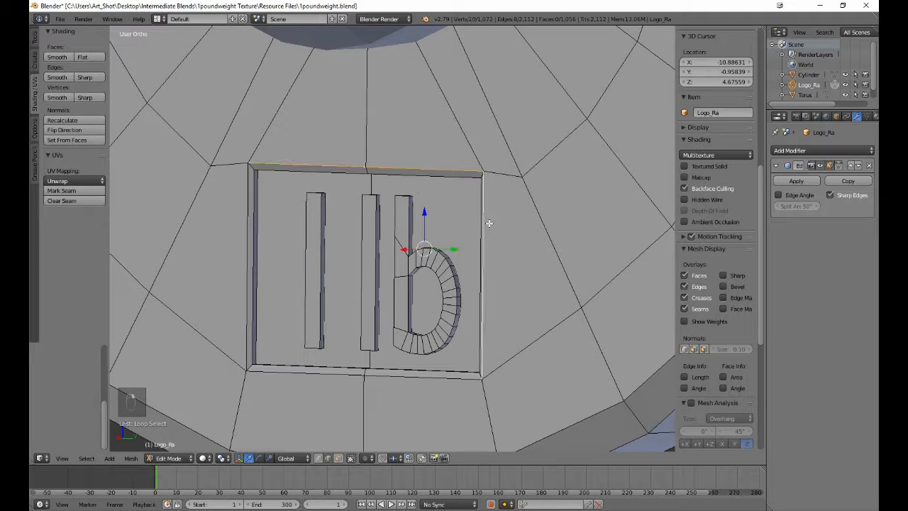
pyautogui.keyDown('alt'); pyautogui.keyDown('shift'); pyautogui.rightClick(424, 377); pyautogui.keyUp('shift'); pyautogui.keyUp('alt')
pyautogui.keyDown('alt'); pyautogui.keyDown('shift'); pyautogui.rightClick(241, 286); pyautogui.keyUp('shift'); pyautogui.keyUp('alt')
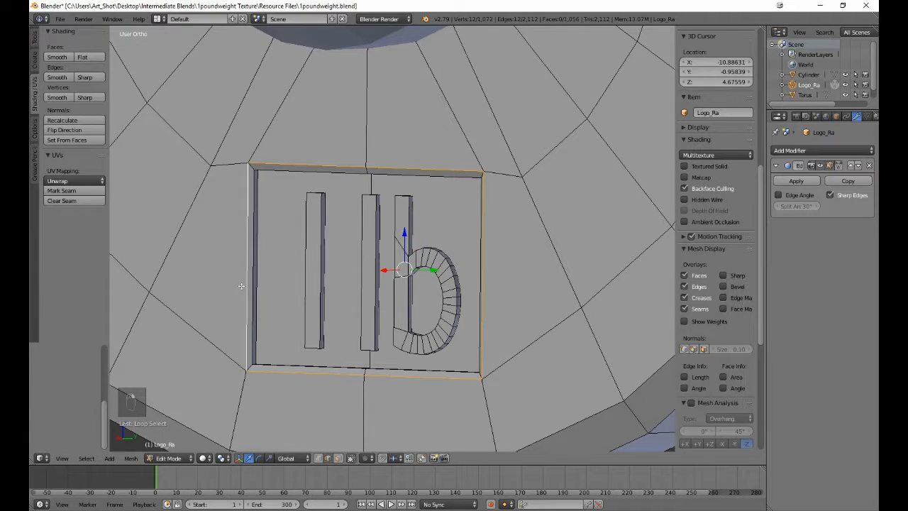
# Step: Add the two circular edge loops along that plate's rim to the selection
pyautogui.scroll(-4, 242, 286)
pyautogui.moveTo(288, 289); pyautogui.dragTo(240, 281, button='middle')
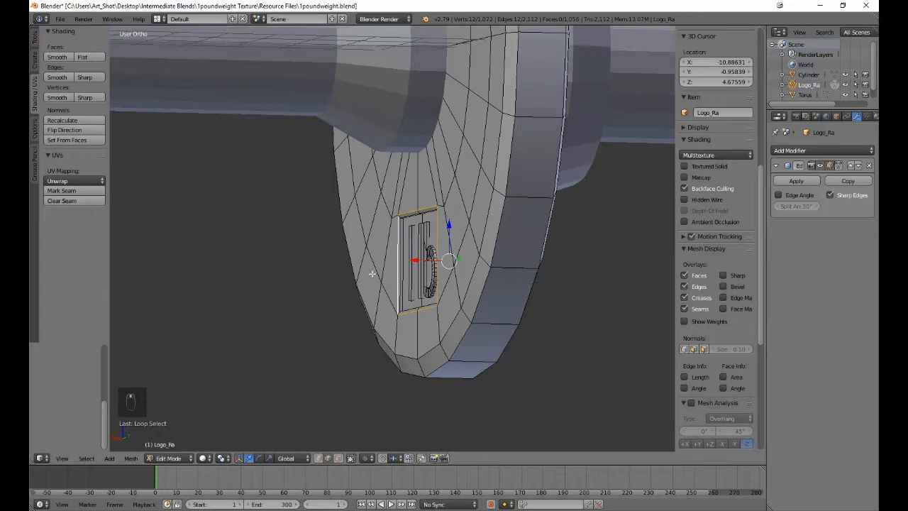
pyautogui.keyDown('alt'); pyautogui.keyDown('shift'); pyautogui.rightClick(479, 299); pyautogui.keyUp('shift'); pyautogui.keyUp('alt')
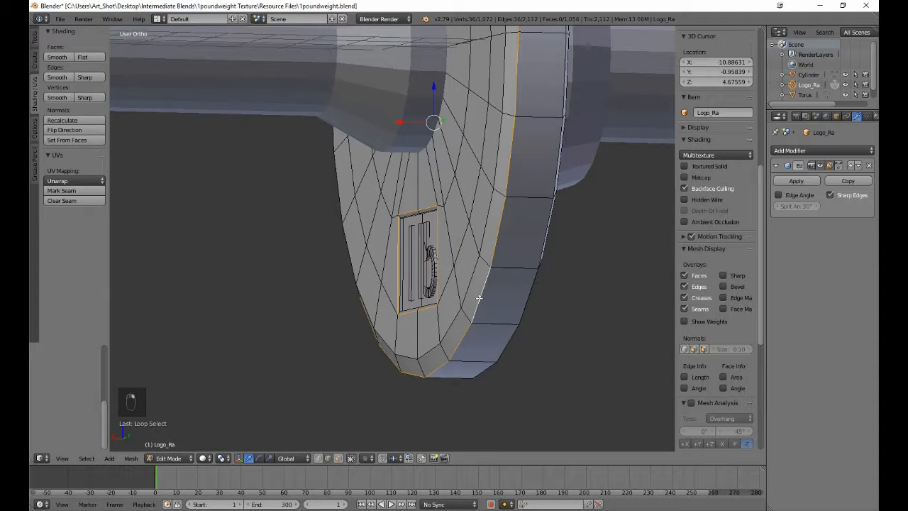
pyautogui.keyDown('alt'); pyautogui.keyDown('shift'); pyautogui.rightClick(533, 254); pyautogui.keyUp('shift'); pyautogui.keyUp('alt')
# Step: Add the outer edges of the logo's square border on the opposite plate's inward face to the selection
pyautogui.moveTo(272, 276); pyautogui.dragTo(474, 326, button='middle')
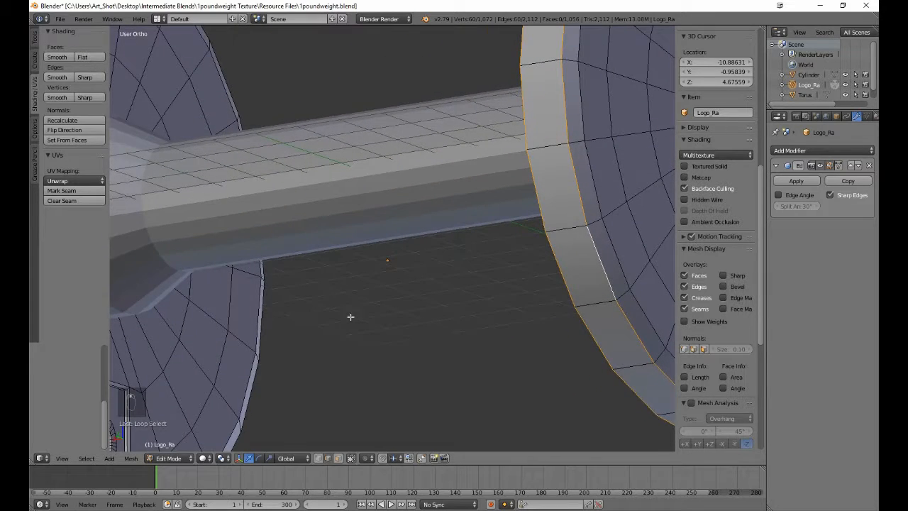
pyautogui.keyDown('shift'); pyautogui.moveTo(231, 287); pyautogui.dragTo(501, 213, button='middle'); pyautogui.keyUp('shift')
pyautogui.scroll(1, 400, 309)
pyautogui.scroll(3, 401, 308)
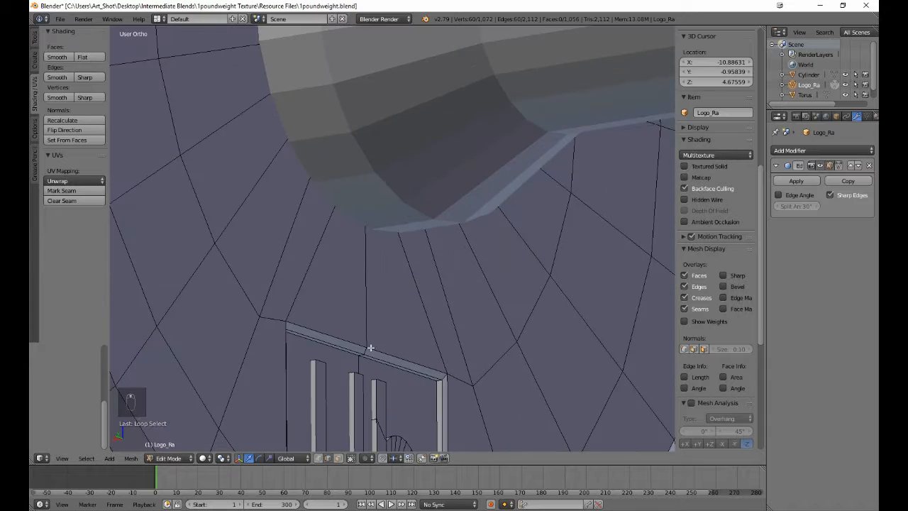
pyautogui.keyDown('alt'); pyautogui.keyDown('shift'); pyautogui.rightClick(391, 356); pyautogui.keyUp('shift'); pyautogui.keyUp('alt')
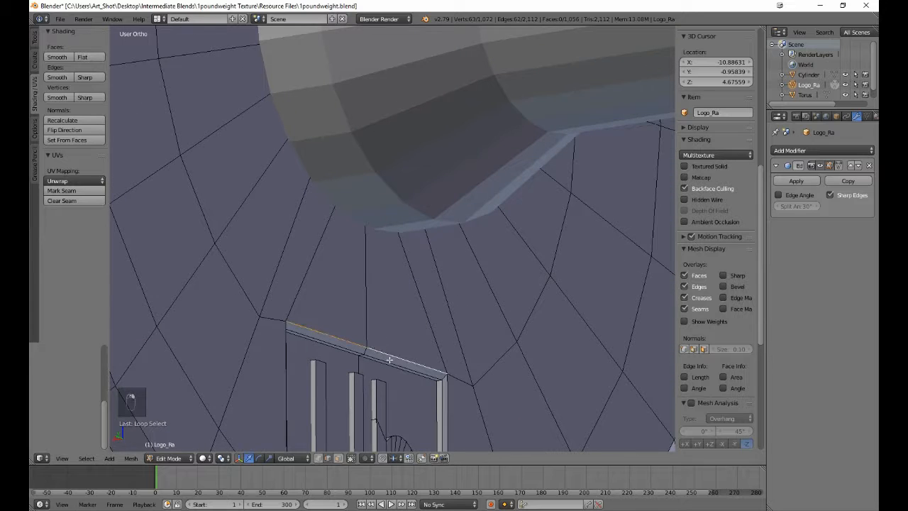
pyautogui.keyDown('alt'); pyautogui.keyDown('shift'); pyautogui.rightClick(278, 370); pyautogui.keyUp('shift'); pyautogui.keyUp('alt')
pyautogui.keyDown('shift'); pyautogui.moveTo(292, 380); pyautogui.dragTo(304, 172, button='middle'); pyautogui.keyUp('shift')
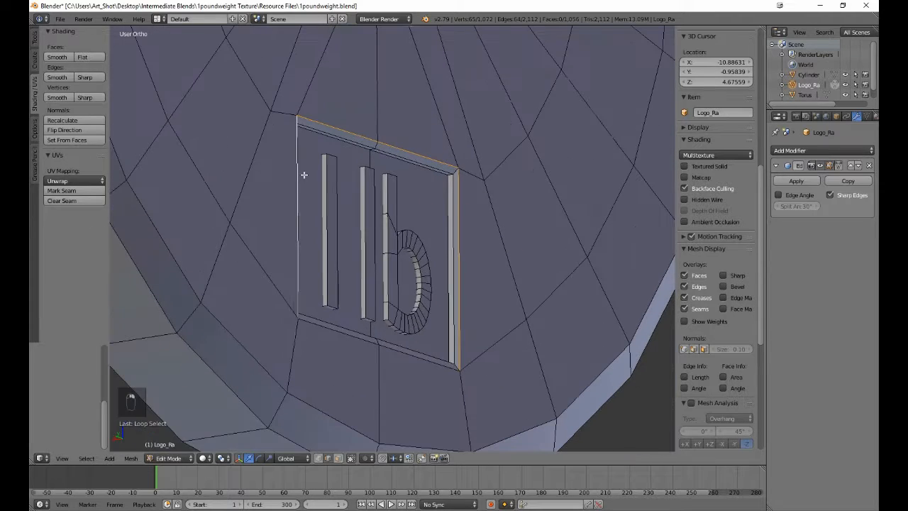
pyautogui.keyDown('alt'); pyautogui.keyDown('shift'); pyautogui.rightClick(312, 328); pyautogui.keyUp('shift'); pyautogui.keyUp('alt')
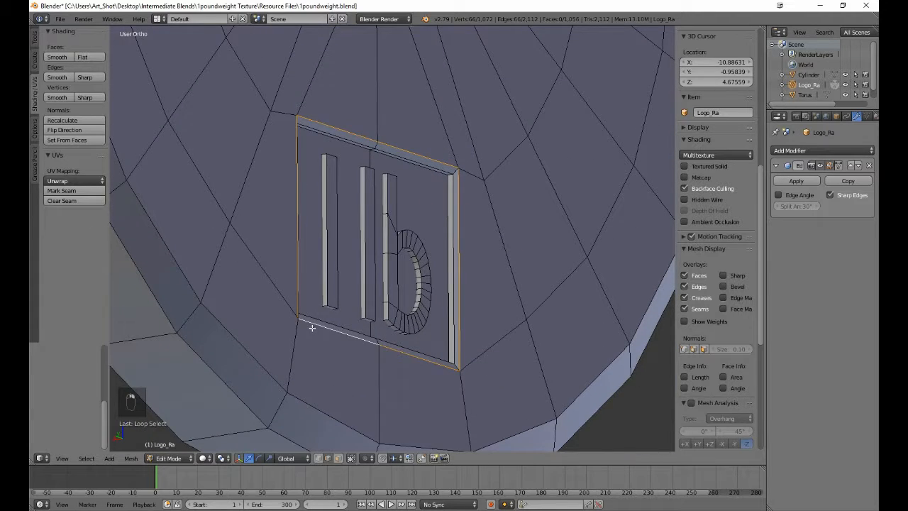
# Step: Add the opposite plate's two circular rim loops and the square logo border on its outward face to the selection
pyautogui.keyDown('alt'); pyautogui.keyDown('shift'); pyautogui.rightClick(217, 365); pyautogui.keyUp('shift'); pyautogui.keyUp('alt')
pyautogui.scroll(-6, 166, 373)
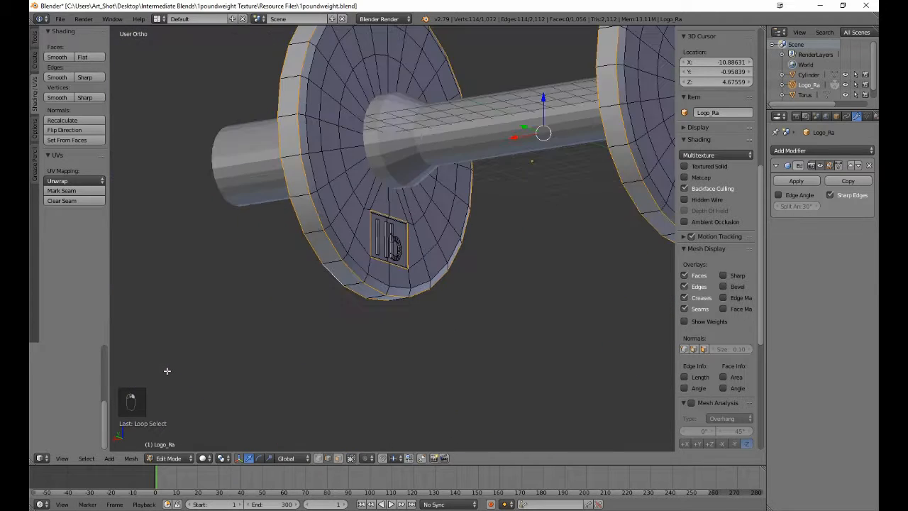
pyautogui.moveTo(173, 337); pyautogui.dragTo(290, 351, button='middle')
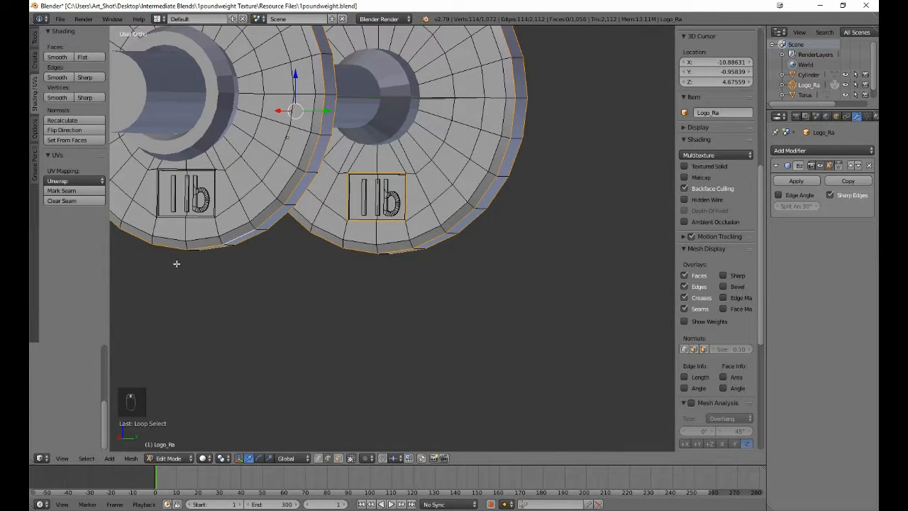
pyautogui.keyDown('alt'); pyautogui.keyDown('shift'); pyautogui.rightClick(193, 219); pyautogui.keyUp('shift'); pyautogui.keyUp('alt')
pyautogui.keyDown('alt'); pyautogui.keyDown('shift'); pyautogui.rightClick(219, 190); pyautogui.keyUp('shift'); pyautogui.keyUp('alt')
pyautogui.keyDown('alt'); pyautogui.keyDown('shift'); pyautogui.rightClick(196, 165); pyautogui.keyUp('shift'); pyautogui.keyUp('alt')
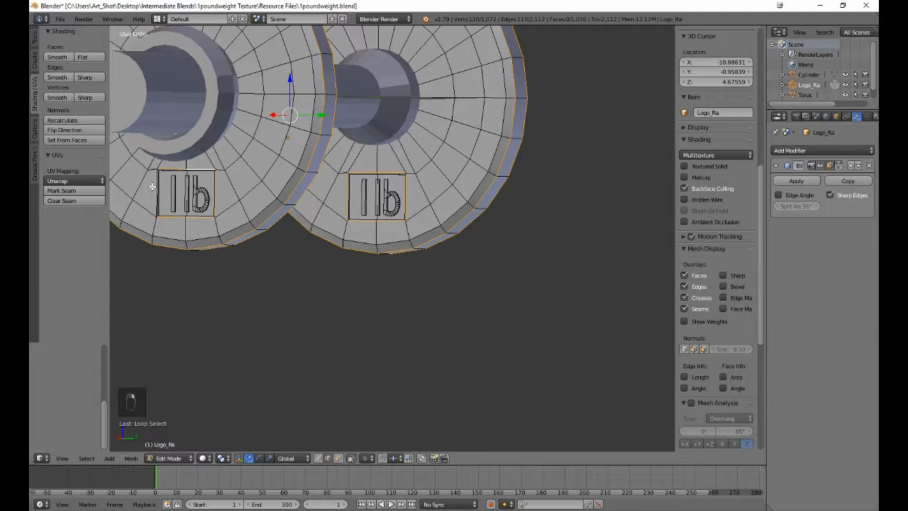
pyautogui.keyDown('alt'); pyautogui.keyDown('shift'); pyautogui.rightClick(152, 192); pyautogui.keyUp('shift'); pyautogui.keyUp('alt')
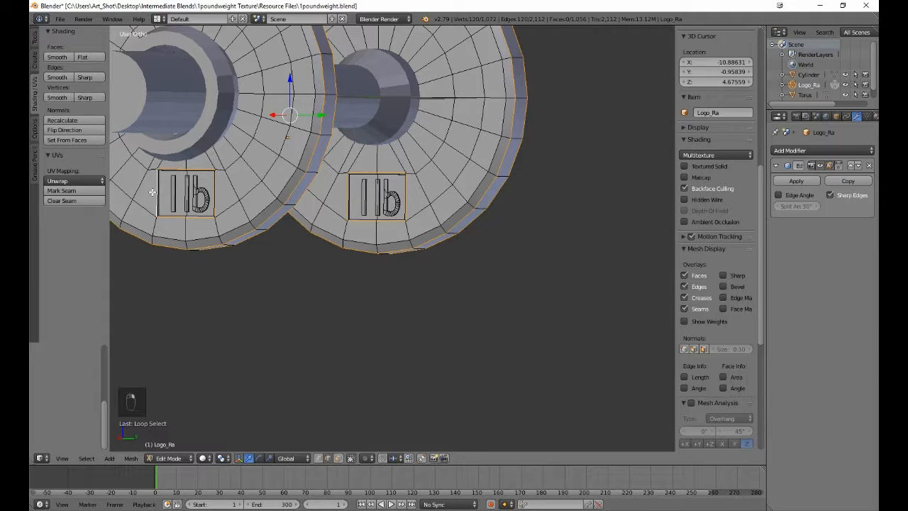
# Step: Mark the selected logo borders and rim loops as seams, then select the entire plate mesh
pyautogui.click(62, 192)
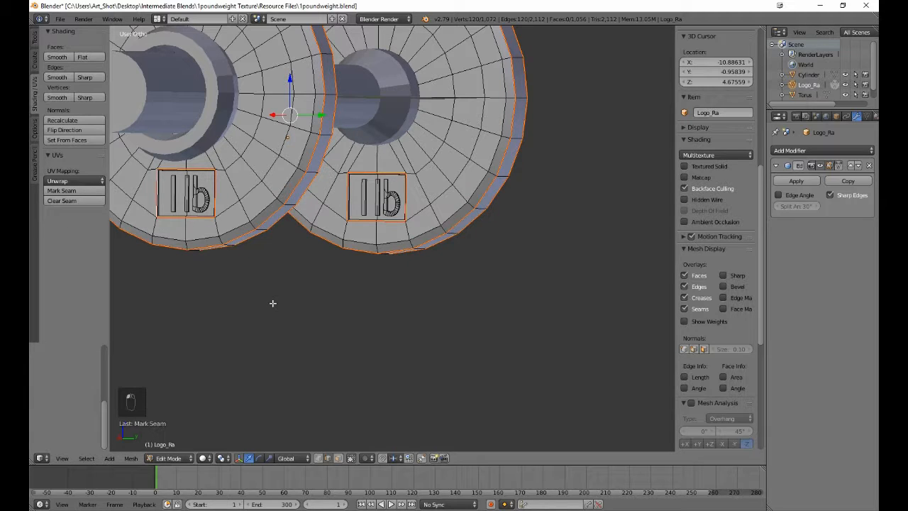
pyautogui.press('a')
pyautogui.press('a')
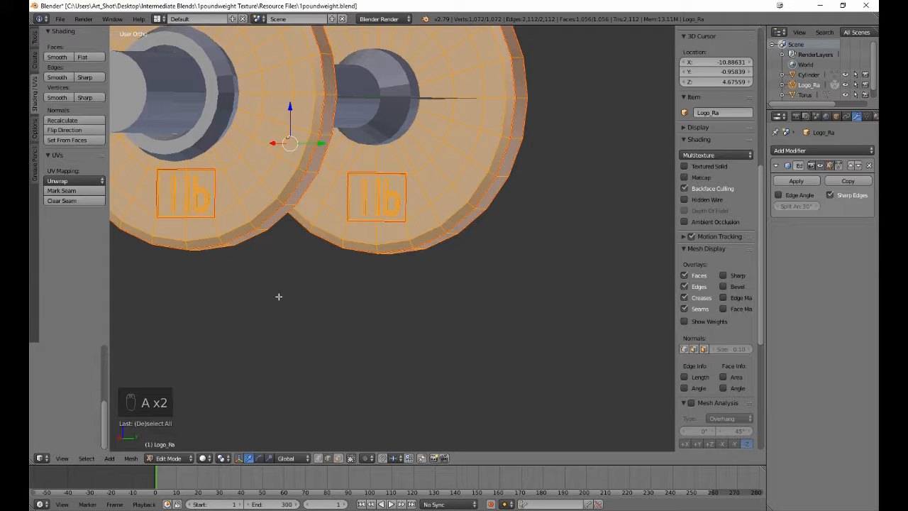
# Step: Hide the handle object and reopen the weight plates' mesh for editing
pyautogui.press('Tab')
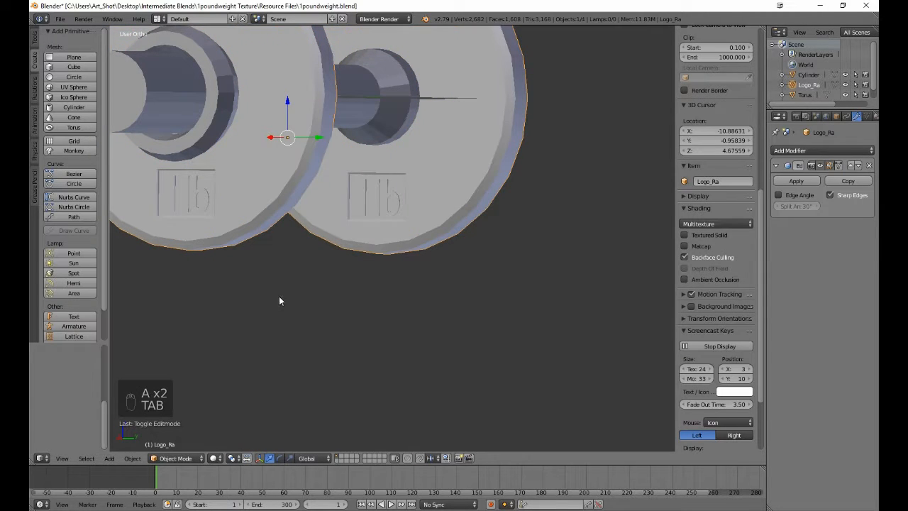
pyautogui.rightClick(345, 122)
pyautogui.press('h')
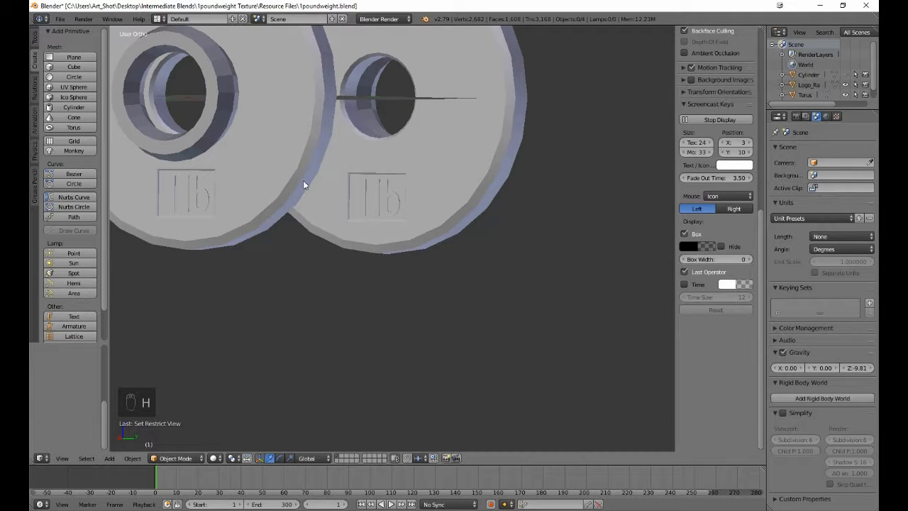
pyautogui.rightClick(341, 190)
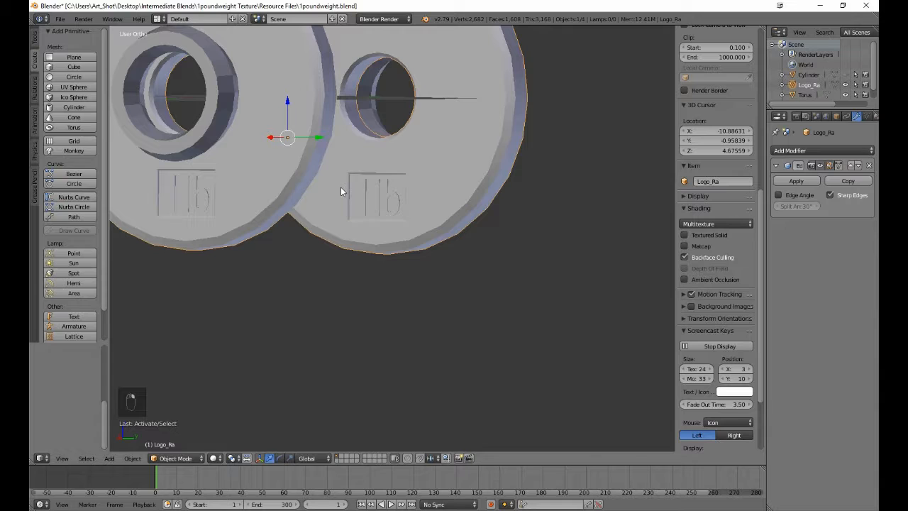
pyautogui.press('Tab')
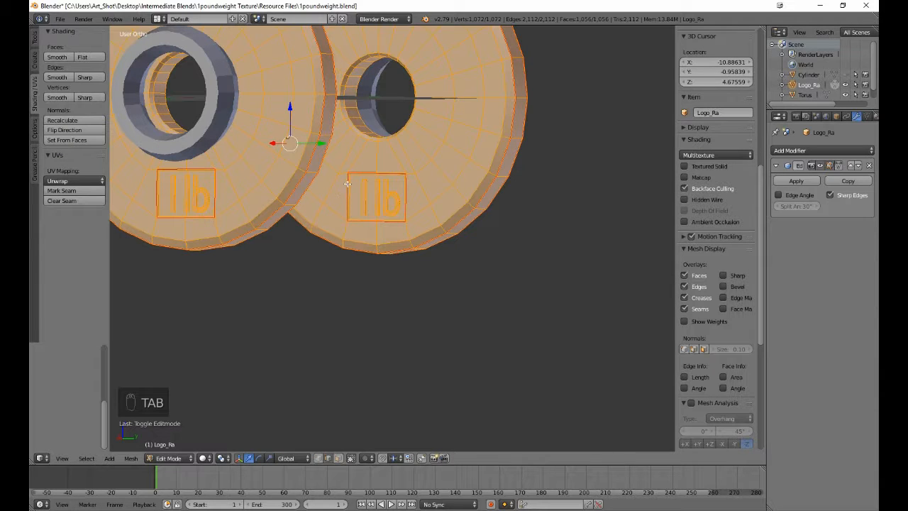
# Step: Select an edge loop around the centre hole of each weight plate, mark both loops as seams, and clear the selection
pyautogui.press('a')
pyautogui.press('a')
pyautogui.moveTo(162, 153); pyautogui.dragTo(179, 169, button='middle')
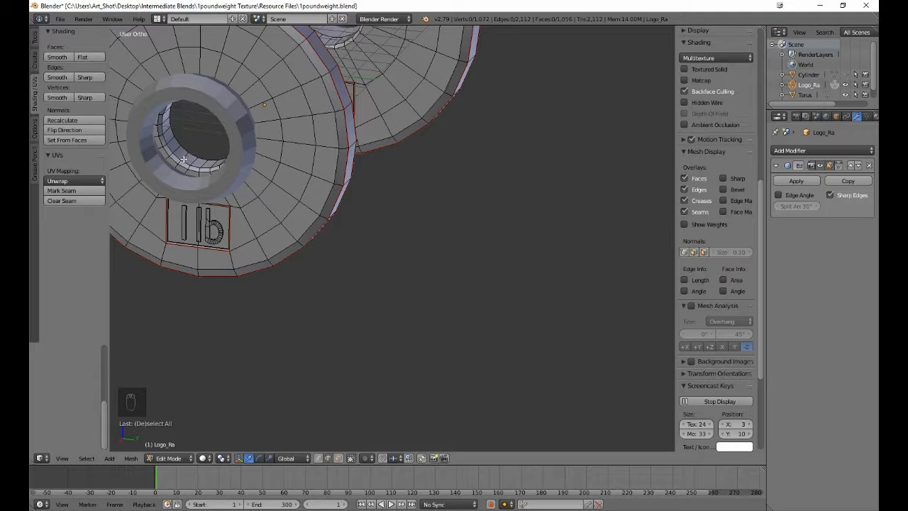
pyautogui.keyDown('alt'); pyautogui.rightClick(179, 158); pyautogui.keyUp('alt')
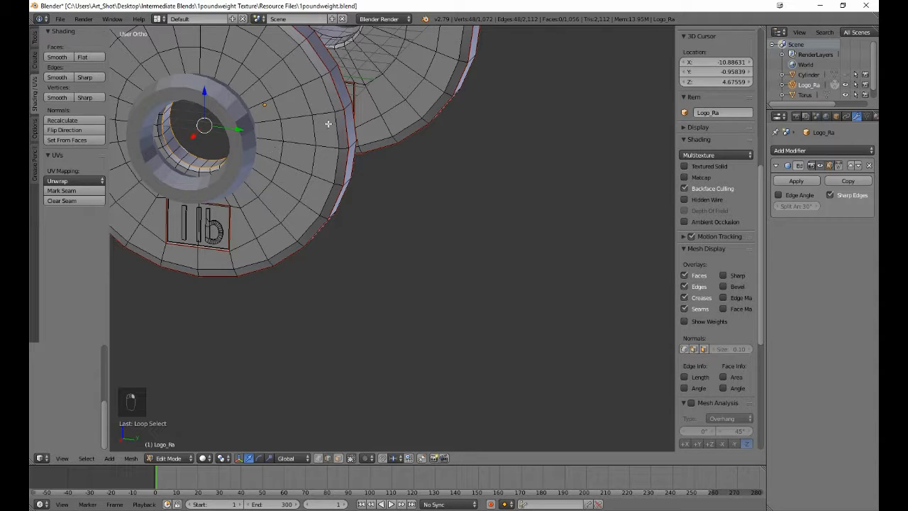
pyautogui.moveTo(329, 124); pyautogui.dragTo(277, 232, button='middle')
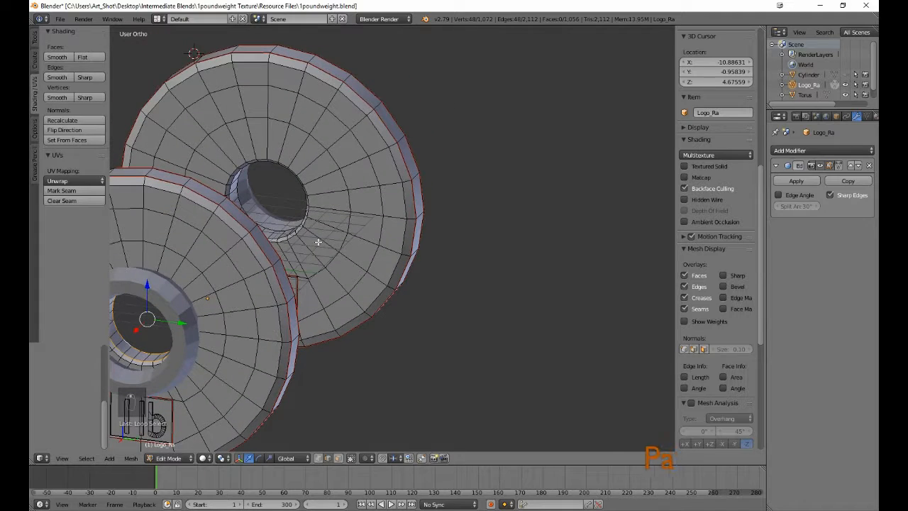
pyautogui.keyDown('alt'); pyautogui.keyDown('shift'); pyautogui.rightClick(277, 239); pyautogui.keyUp('shift'); pyautogui.keyUp('alt')
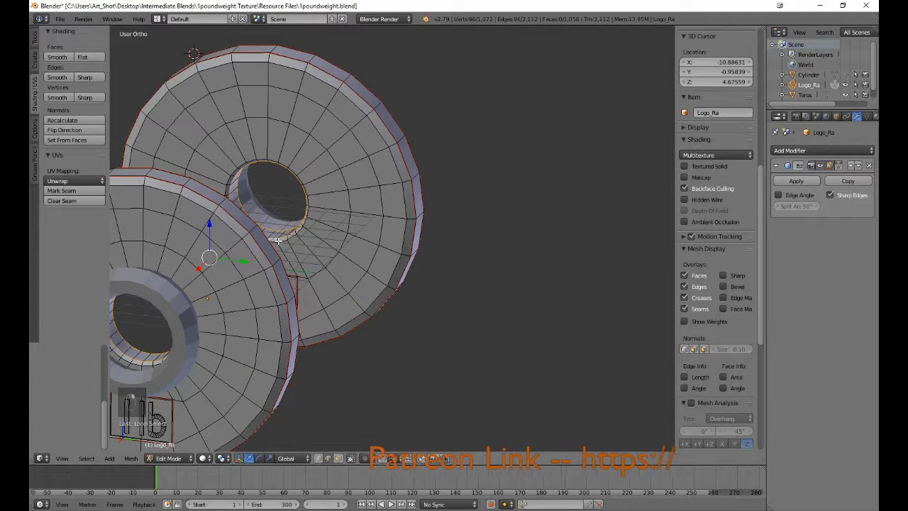
pyautogui.click(90, 196)
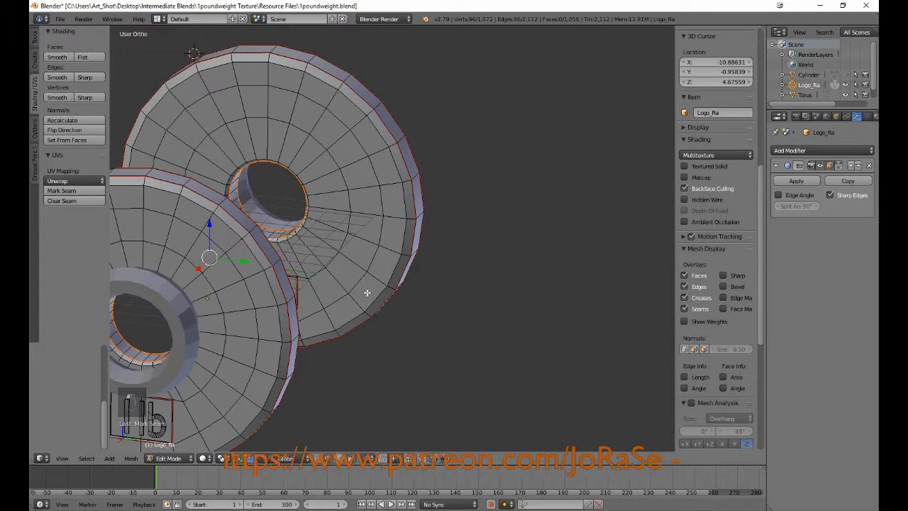
pyautogui.scroll(-5, 399, 327)
pyautogui.press('a')
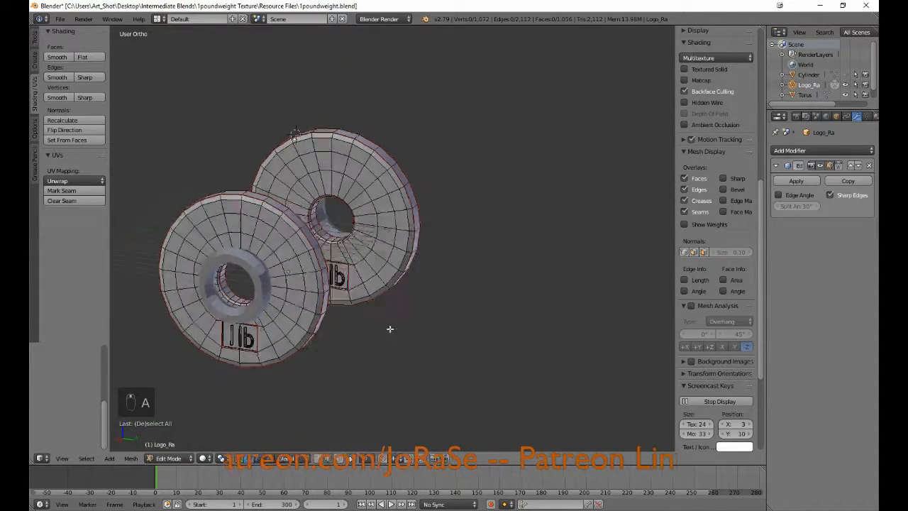
pyautogui.moveTo(390, 328); pyautogui.dragTo(266, 277, button='middle')
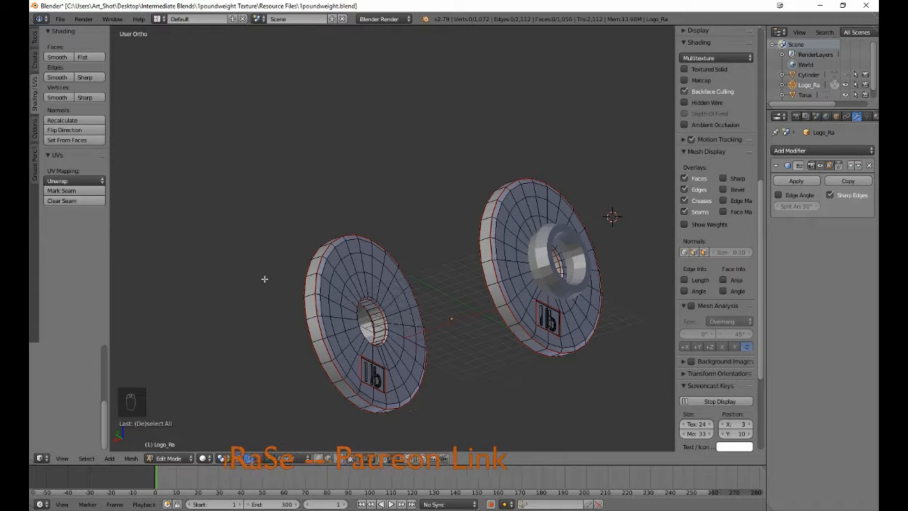
pyautogui.rightClick(372, 352)
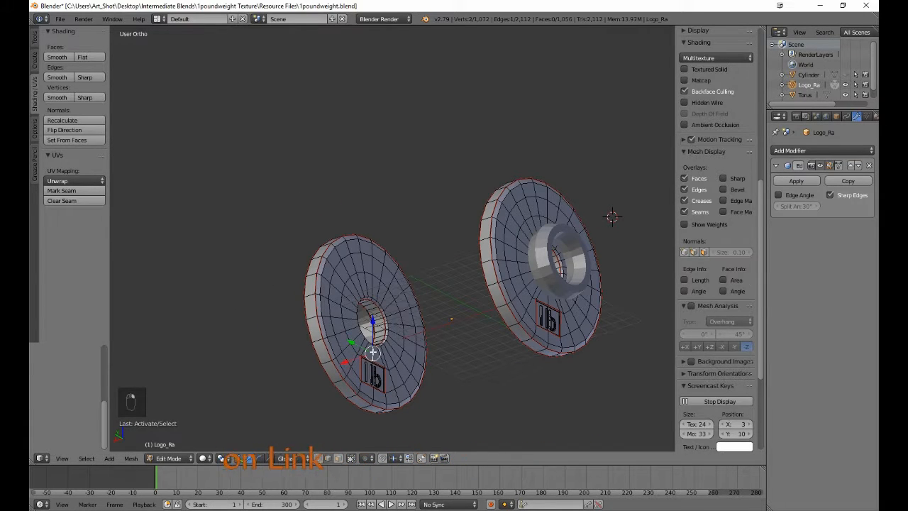
pyautogui.keyDown('shift'); pyautogui.rightClick(371, 392); pyautogui.keyUp('shift')
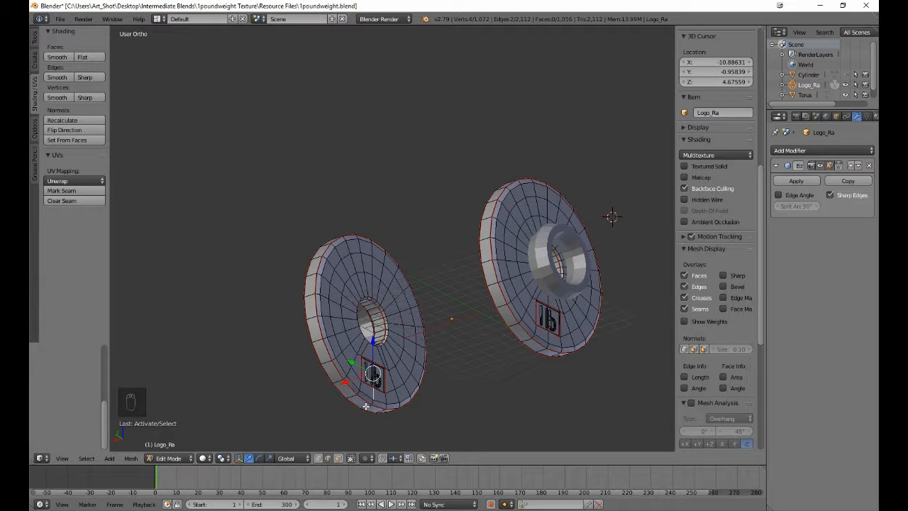
pyautogui.press('a')
# Step: Mark one crosswise edge on each plate's outer rim and one inside each plate's centre hole as seams, then clear the selection
pyautogui.rightClick(365, 405)
pyautogui.keyDown('shift'); pyautogui.rightClick(538, 349); pyautogui.keyUp('shift')
pyautogui.moveTo(433, 312); pyautogui.dragTo(404, 318, button='middle')
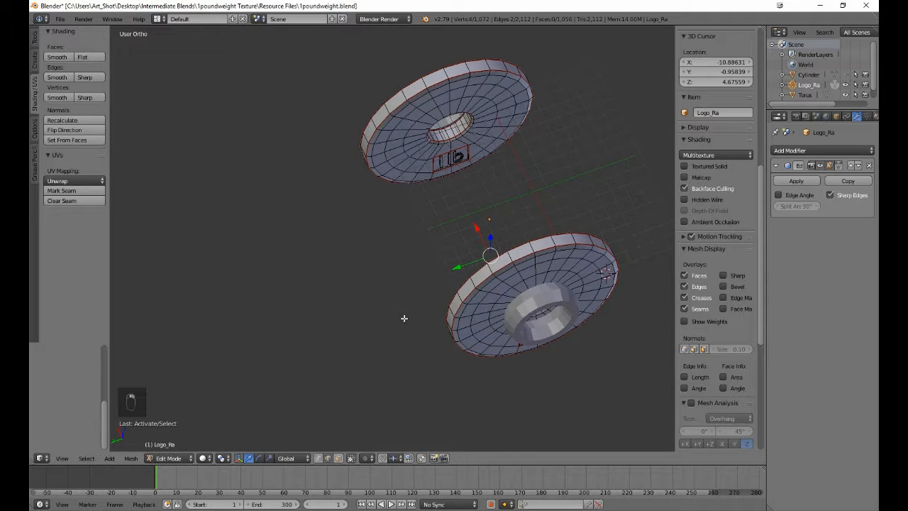
pyautogui.keyDown('shift'); pyautogui.rightClick(447, 132); pyautogui.keyUp('shift')
pyautogui.moveTo(462, 276); pyautogui.dragTo(487, 218, button='middle')
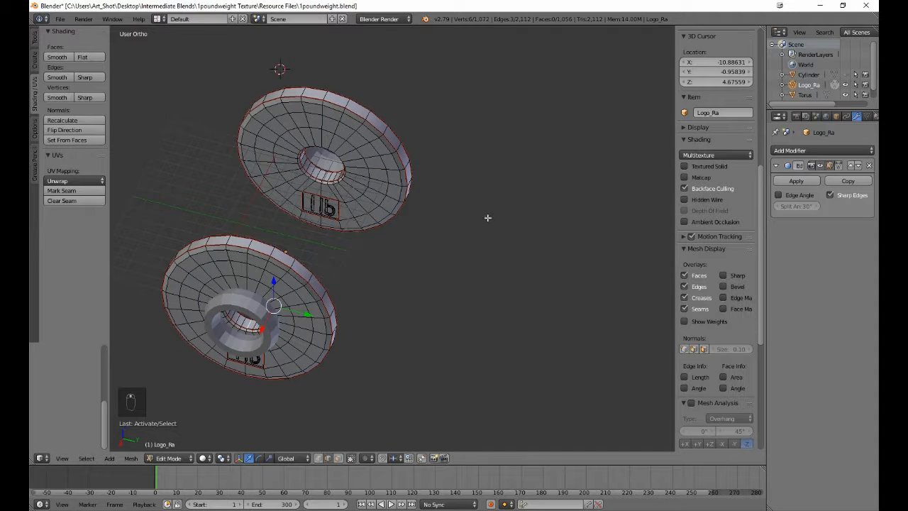
pyautogui.keyDown('shift'); pyautogui.rightClick(322, 175); pyautogui.keyUp('shift')
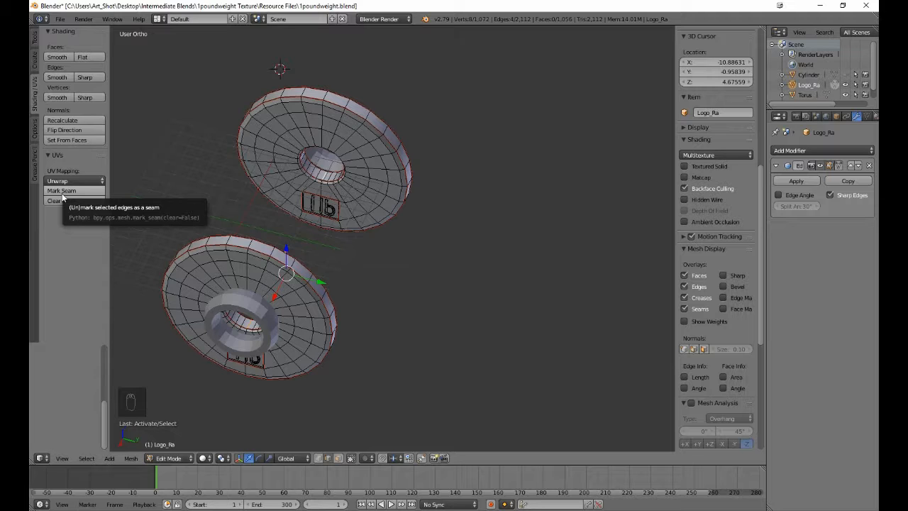
pyautogui.click(62, 193)
pyautogui.press('a')
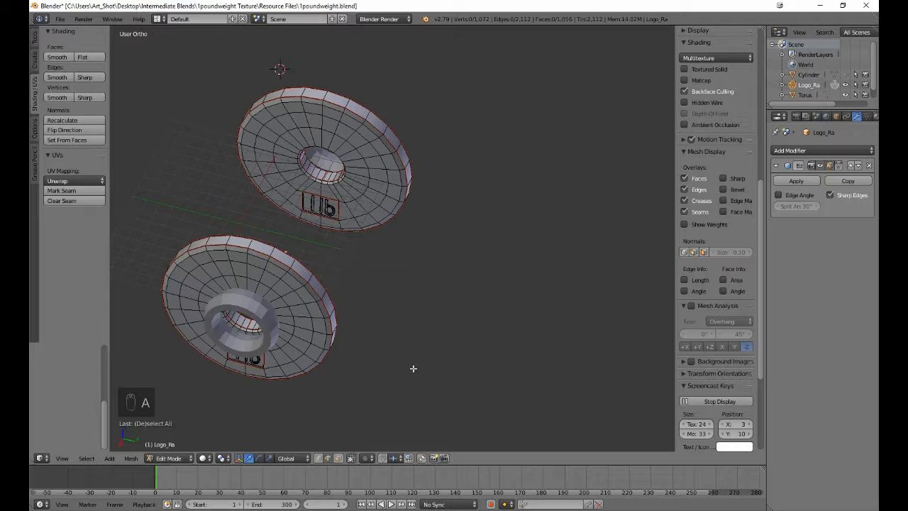
# Step: Return to Object Mode, unhide the handle and deselect all objects
pyautogui.press('Tab')
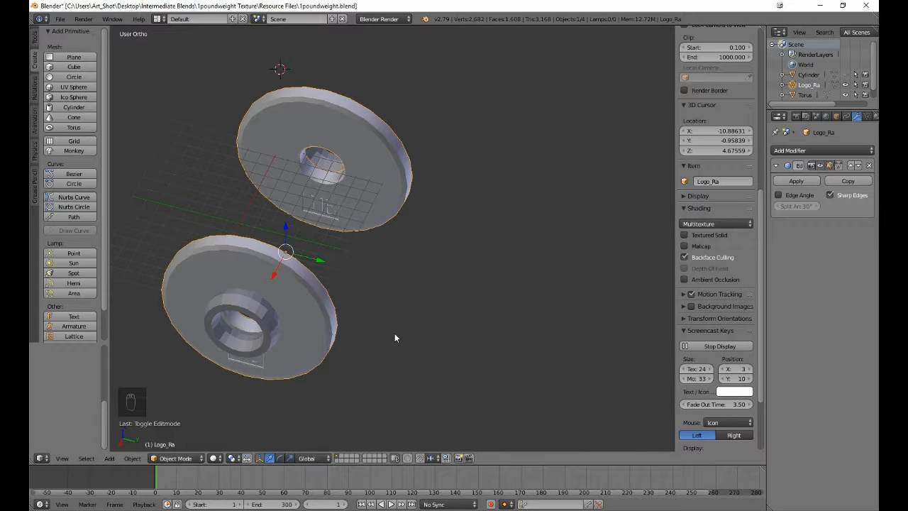
pyautogui.hotkey('alt', 'h')
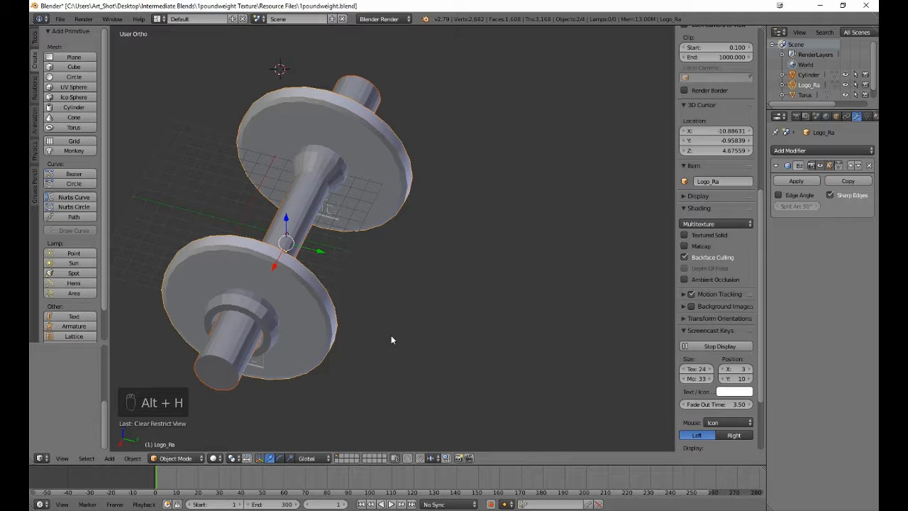
pyautogui.press('a')
pyautogui.moveTo(391, 331); pyautogui.dragTo(316, 269, button='middle')
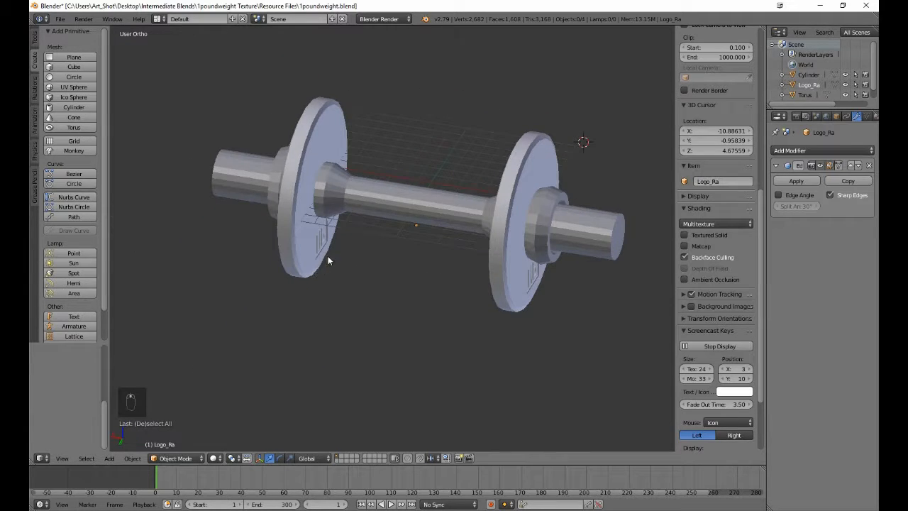
# Step: Split the 3D viewport vertically into two areas and change the new area to the UV/Image Editor
pyautogui.rightClick(422, 26)
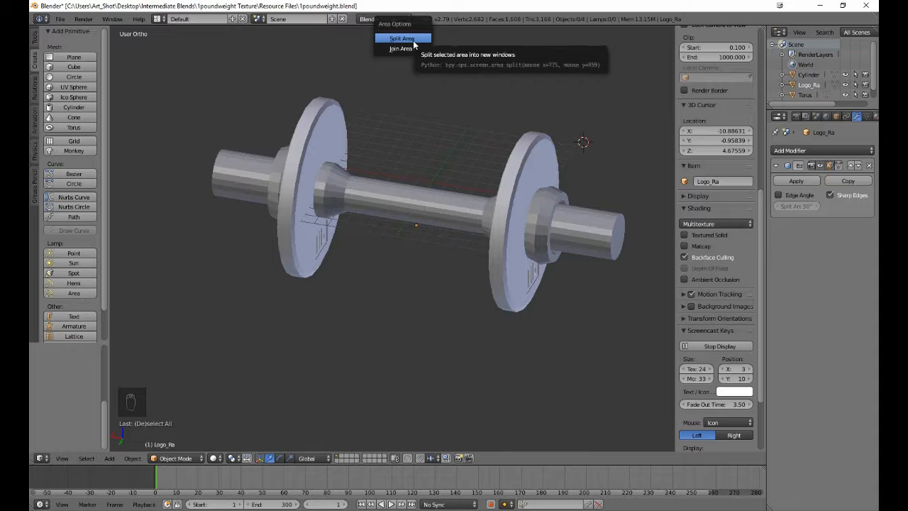
pyautogui.click(414, 41)
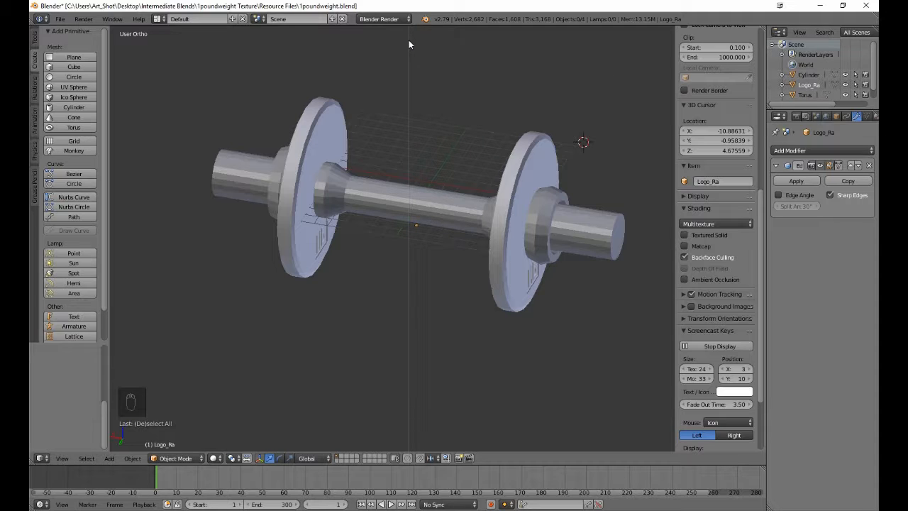
pyautogui.click(409, 41)
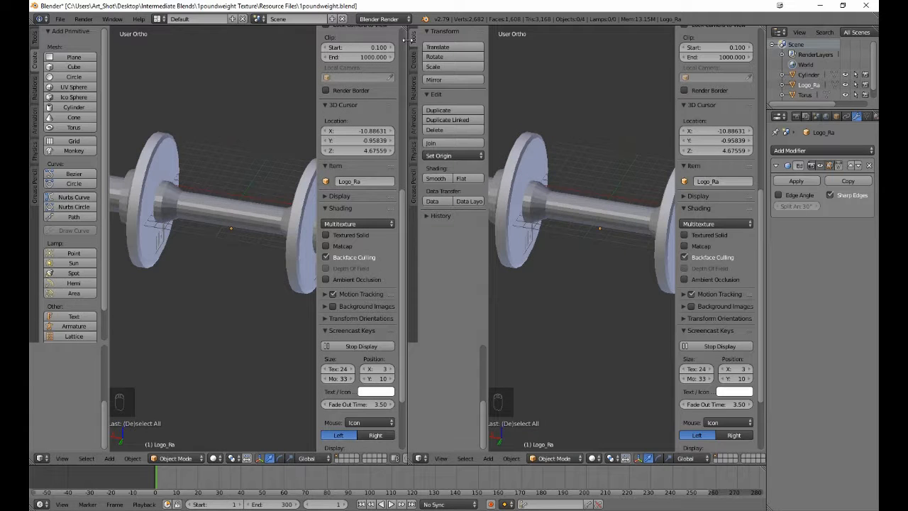
pyautogui.click(424, 458)
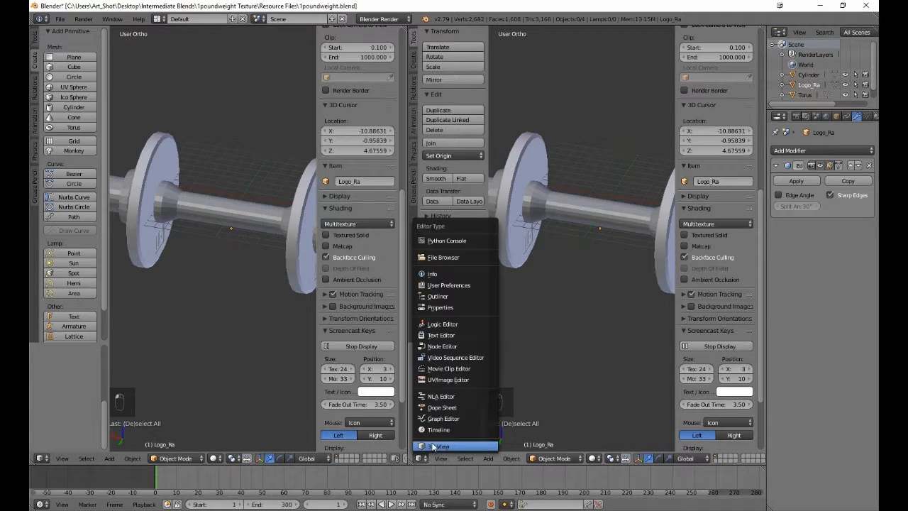
pyautogui.click(448, 380)
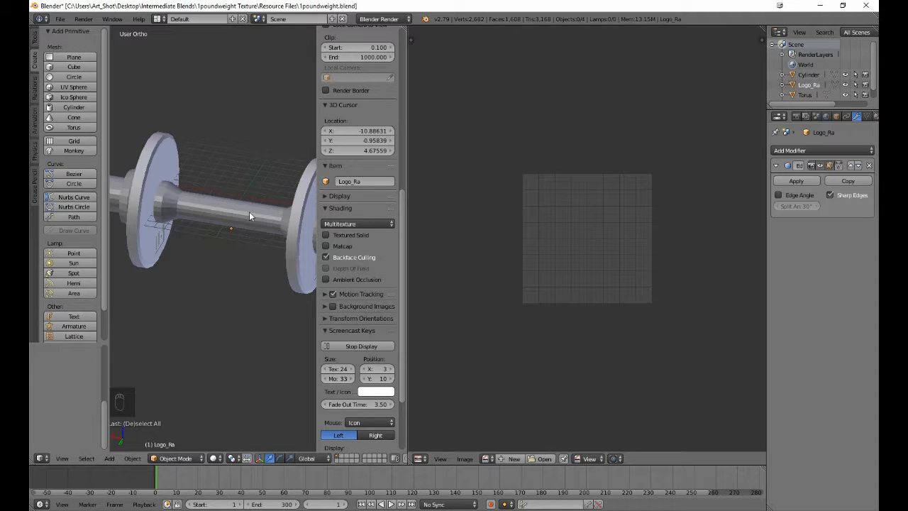
# Step: Select the entire weight plates' mesh in Edit Mode and unlink the logo image from the UV/Image Editor
pyautogui.rightClick(173, 227)
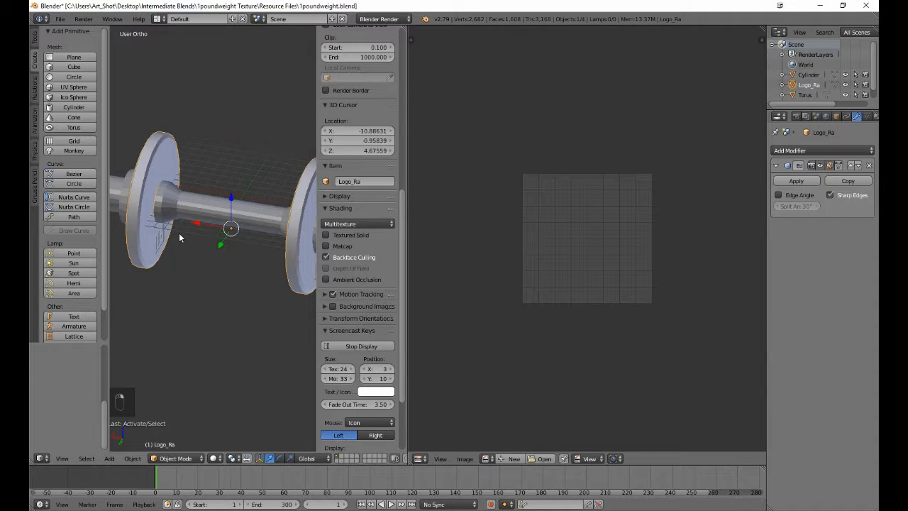
pyautogui.press('Tab')
pyautogui.press('a')
pyautogui.press('a')
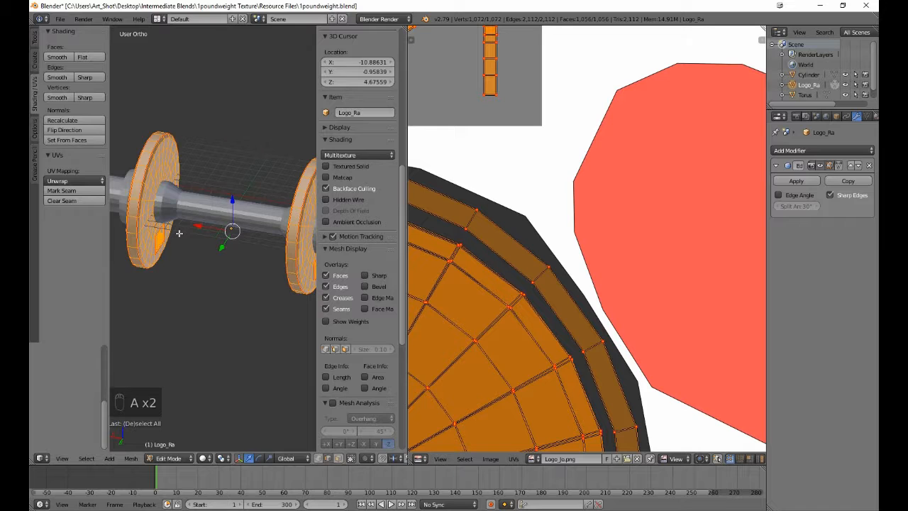
pyautogui.scroll(-10, 510, 284)
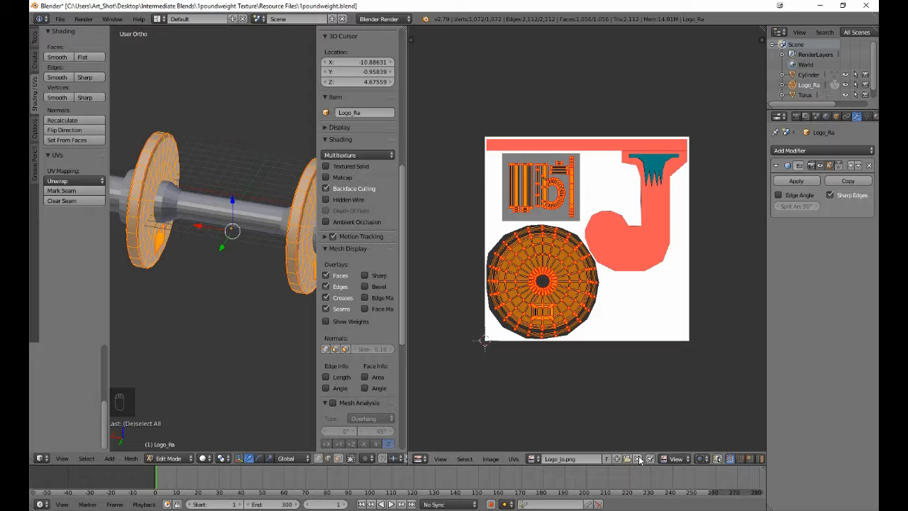
pyautogui.click(638, 458)
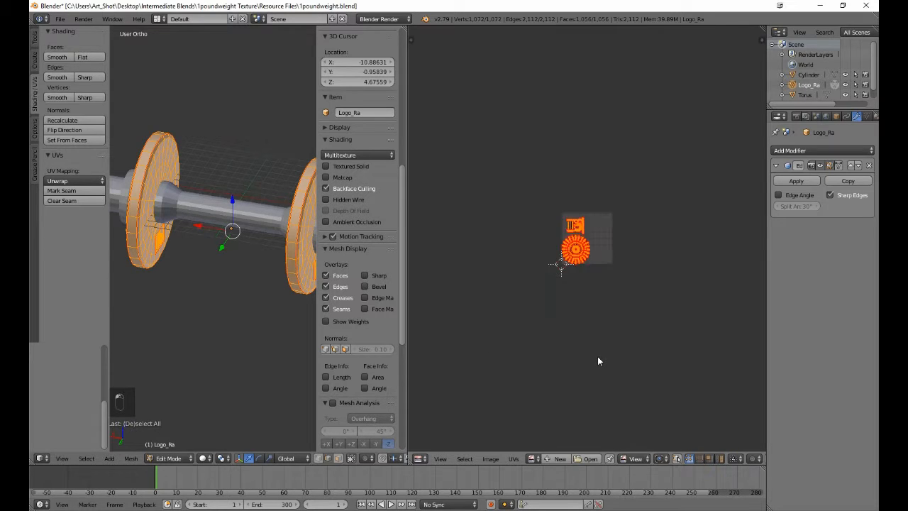
pyautogui.press('Home')
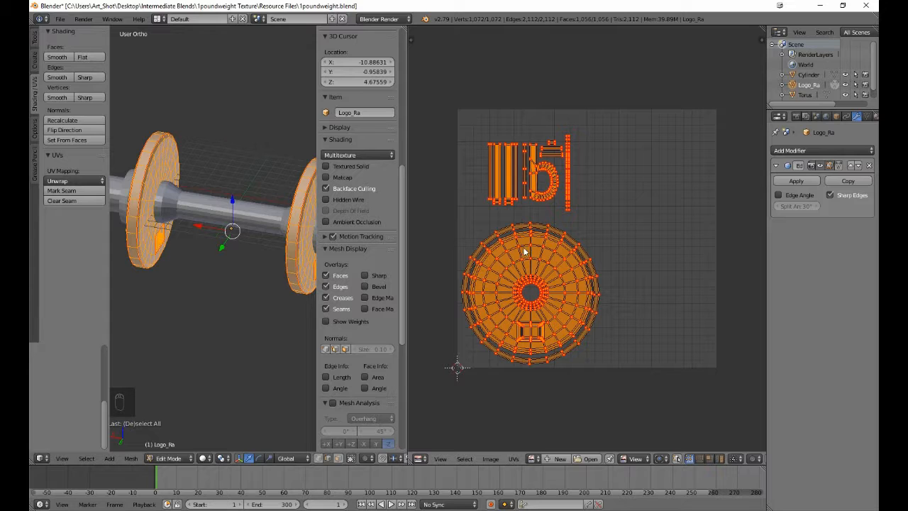
# Step: Move all the existing UV islands below the UV grid and unpin them
pyautogui.scroll(-3, 523, 247)
pyautogui.press('g')
pyautogui.click(528, 376)
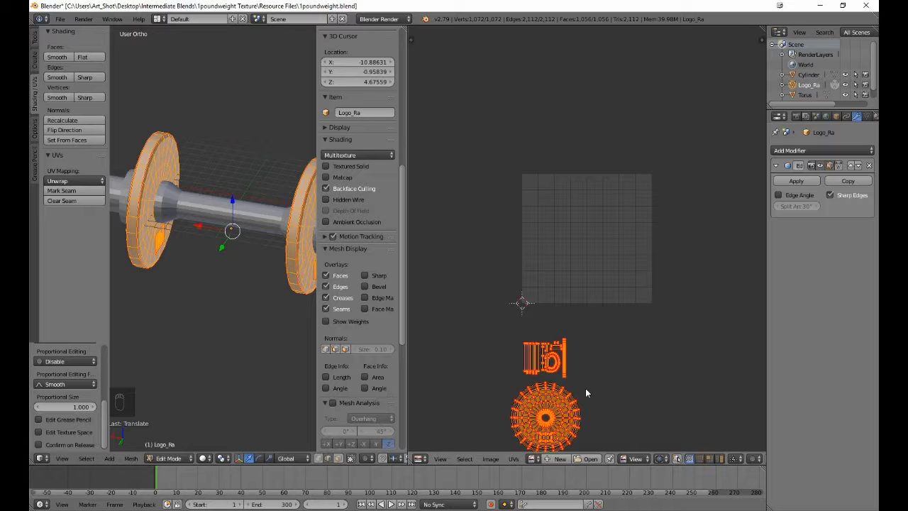
pyautogui.hotkey('alt', 'p')
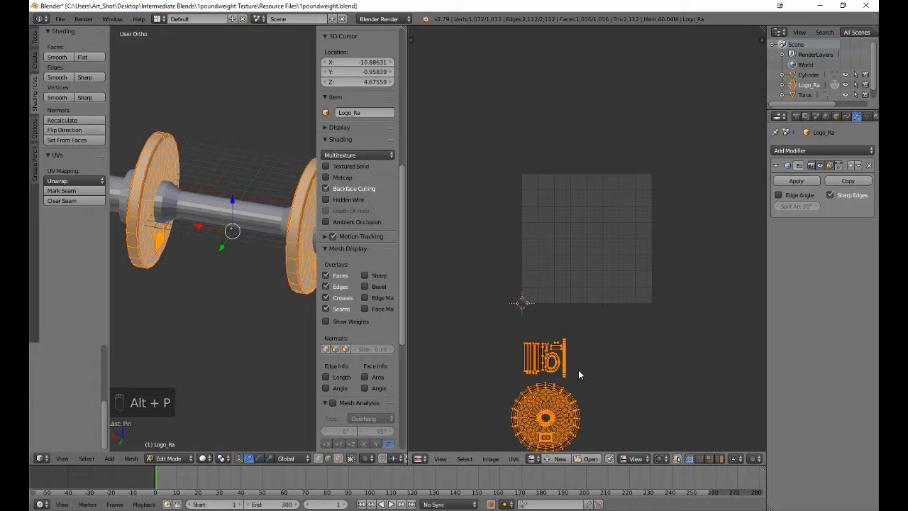
# Step: Unwrap the weight plates' mesh along its marked seams using the standard Unwrap method
pyautogui.click(81, 186)
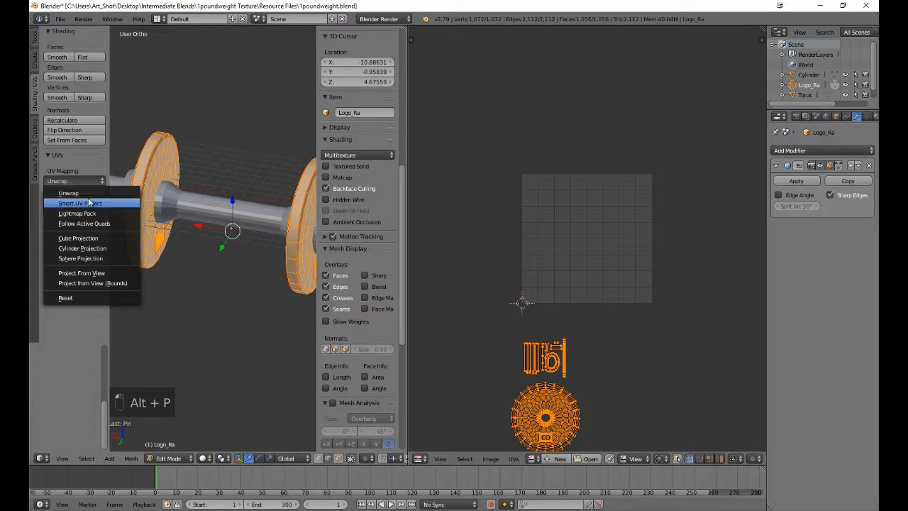
pyautogui.click(89, 198)
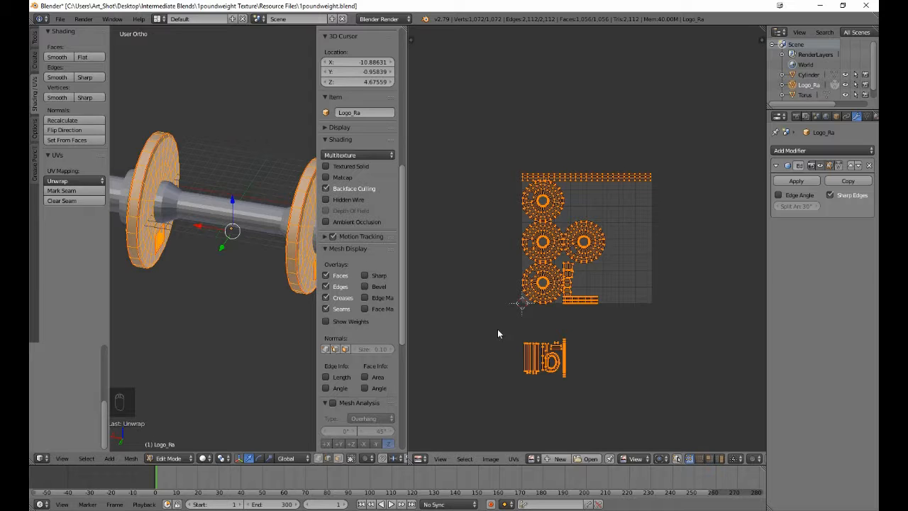
pyautogui.scroll(3, 498, 329)
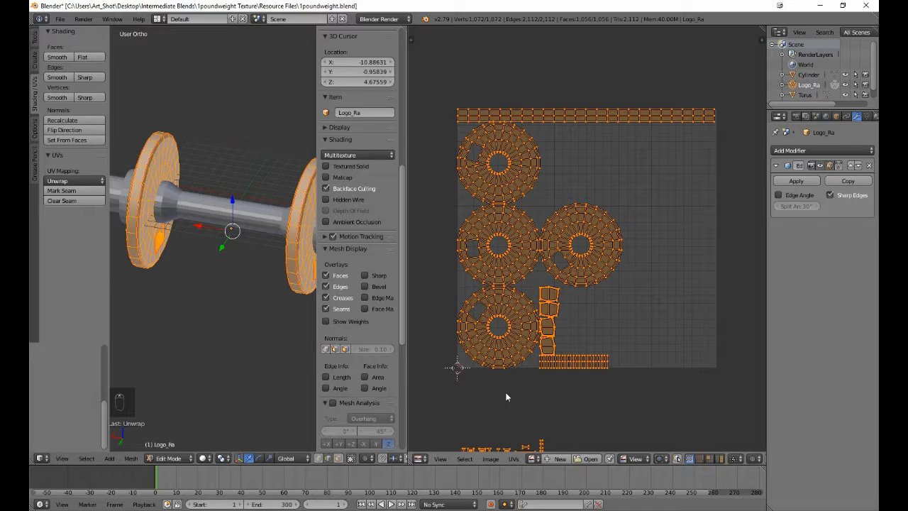
# Step: Examine the raised lettering's UV islands below the UV grid and compare them with the weight plate's geometry in the 3D view
pyautogui.moveTo(506, 398); pyautogui.dragTo(547, 209, button='middle')
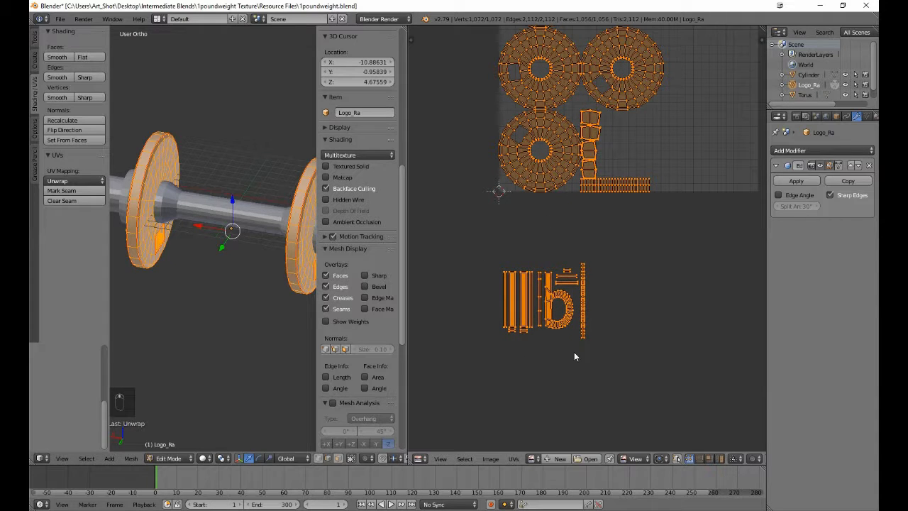
pyautogui.scroll(2, 544, 371)
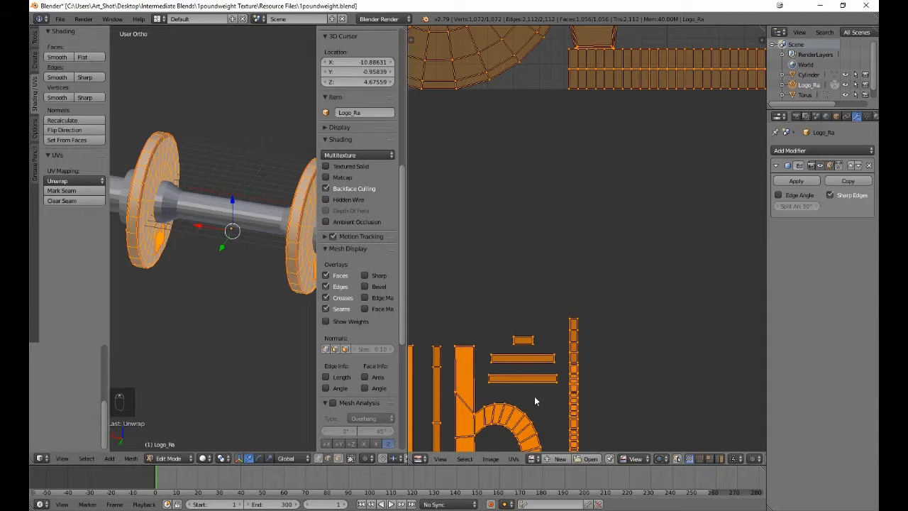
pyautogui.scroll(3, 537, 397)
pyautogui.moveTo(484, 301); pyautogui.dragTo(515, 300, button='middle')
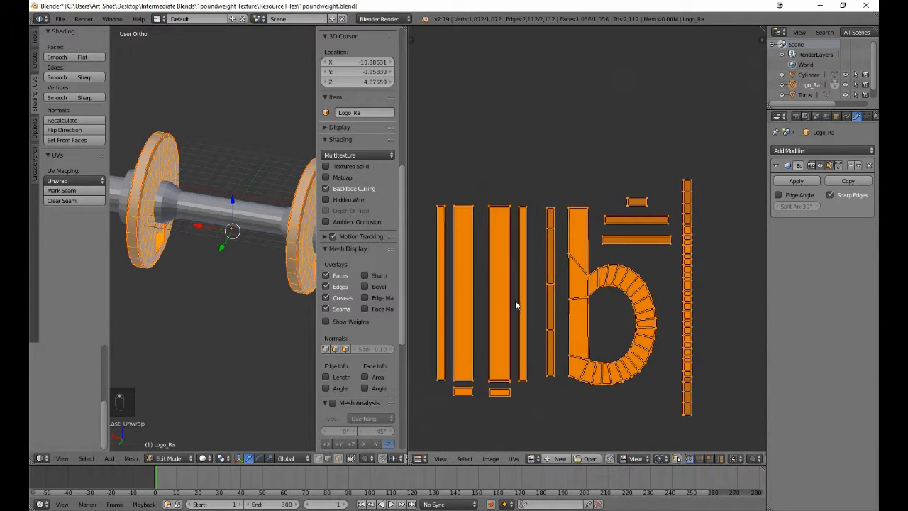
pyautogui.moveTo(240, 303); pyautogui.dragTo(134, 217, button='middle')
pyautogui.scroll(5, 187, 291)
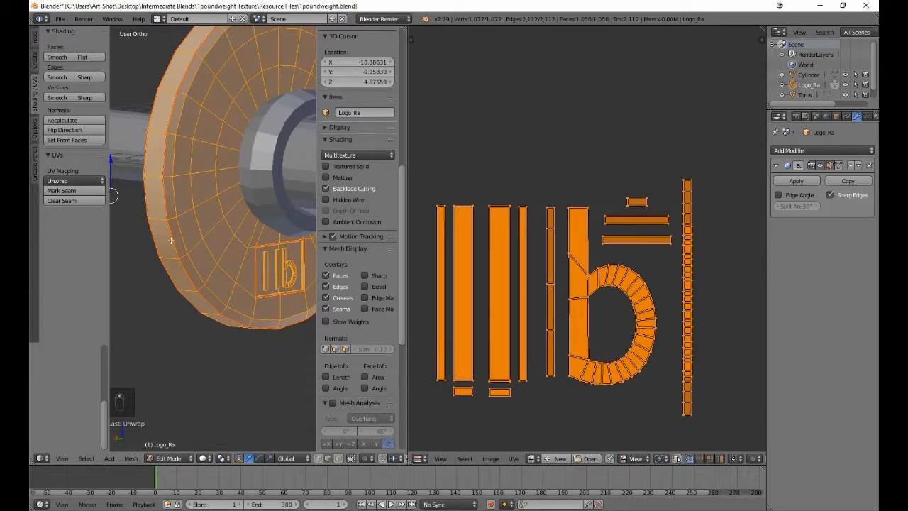
pyautogui.press('z')
pyautogui.moveTo(194, 258); pyautogui.dragTo(226, 254, button='middle')
pyautogui.press('z')
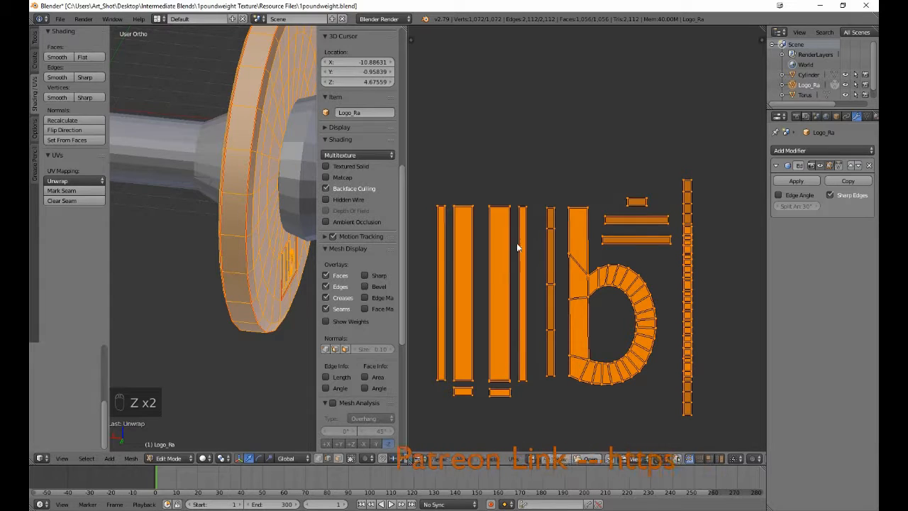
pyautogui.scroll(-6, 514, 245)
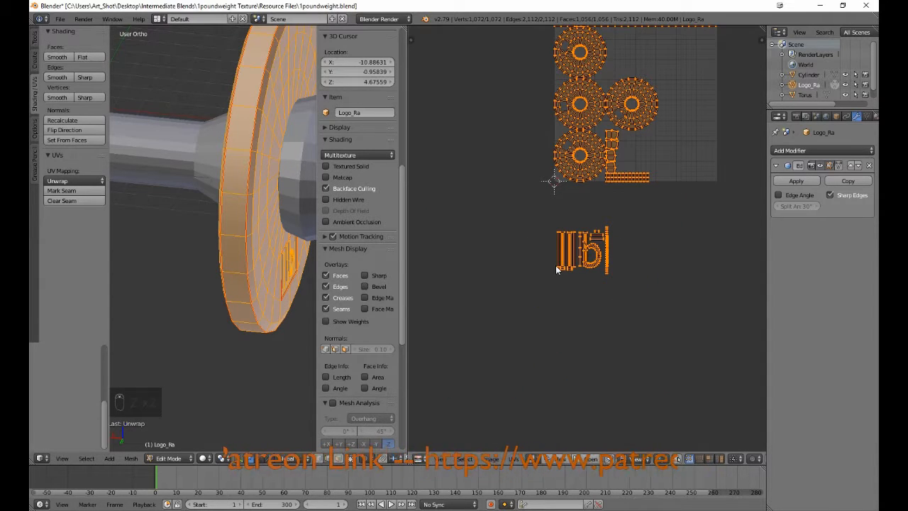
pyautogui.moveTo(587, 272); pyautogui.dragTo(555, 352, button='middle')
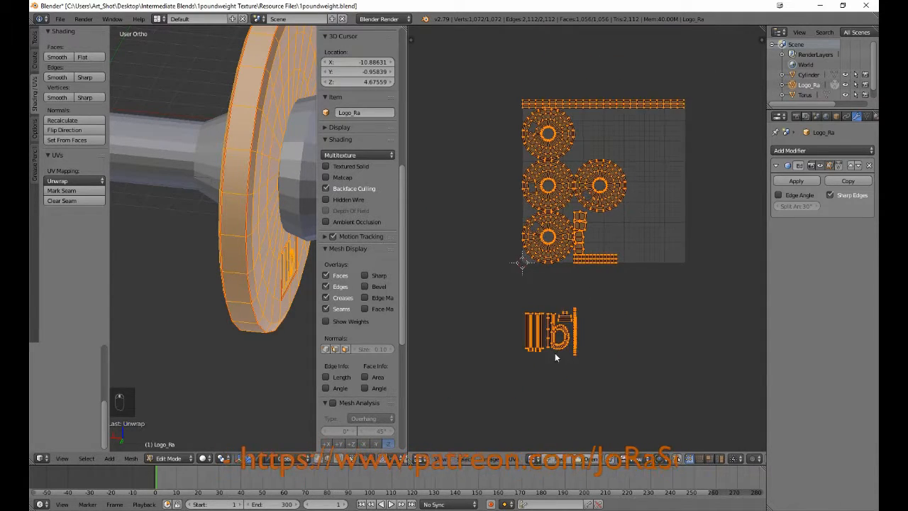
# Step: Deselect all UV islands and set the UV selection mode to Face
pyautogui.press('a')
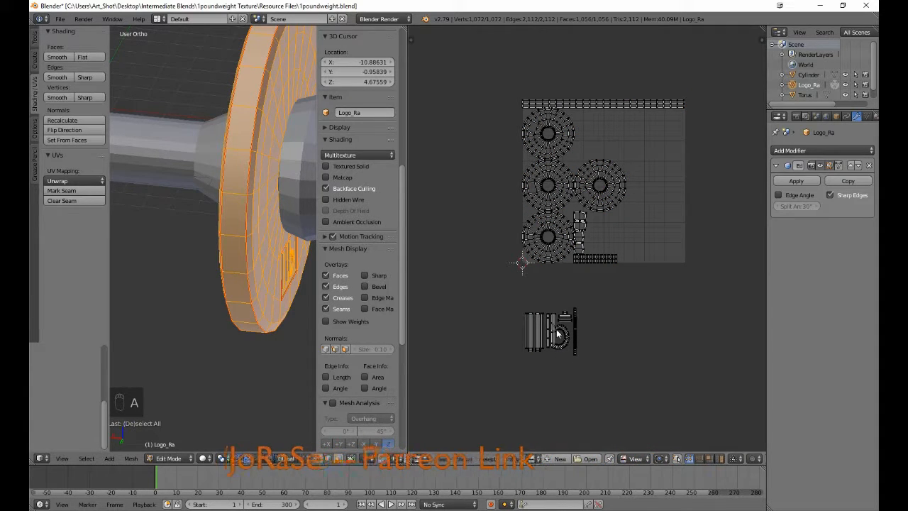
pyautogui.scroll(3, 559, 332)
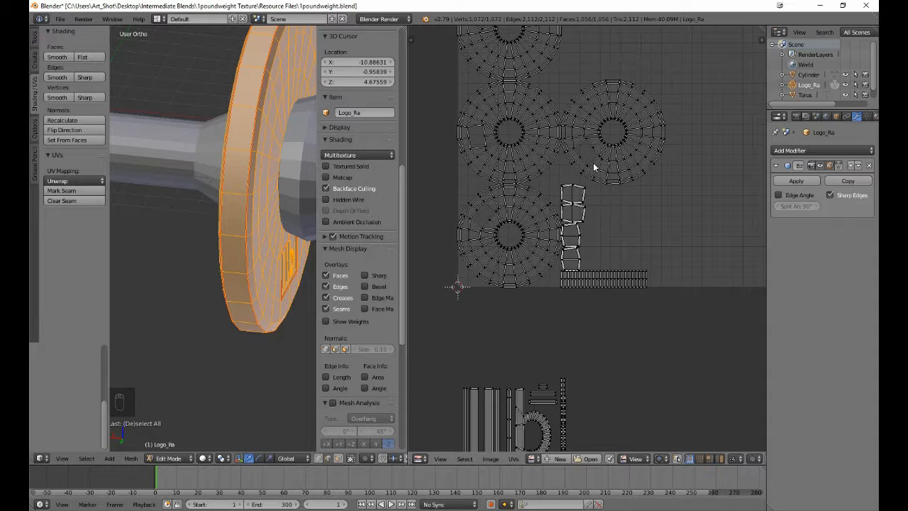
pyautogui.moveTo(592, 176); pyautogui.dragTo(580, 346, button='middle')
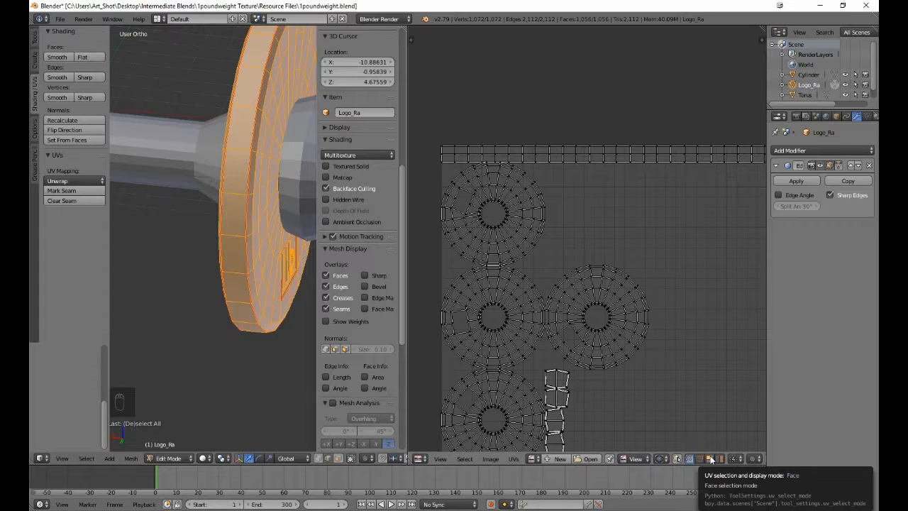
pyautogui.click(711, 459)
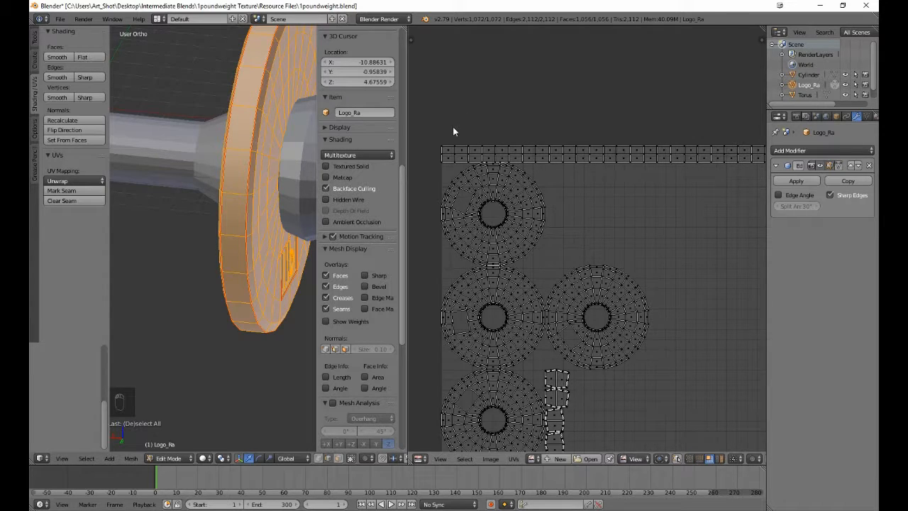
# Step: Select the upper row of the long double strip above the circular islands and move it along Y onto the lower row
pyautogui.scroll(-2, 452, 126)
pyautogui.press('b')
pyautogui.moveTo(470, 123); pyautogui.dragTo(703, 189)
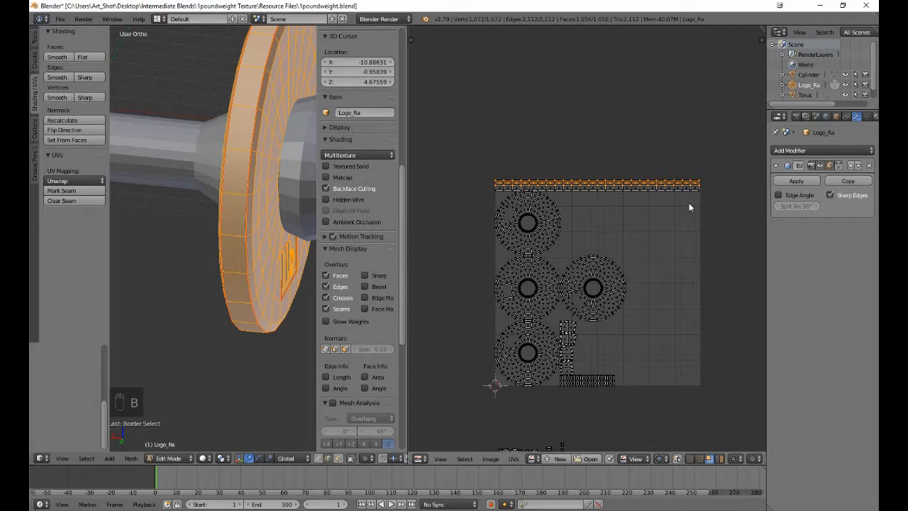
pyautogui.press('g')
pyautogui.press('y')
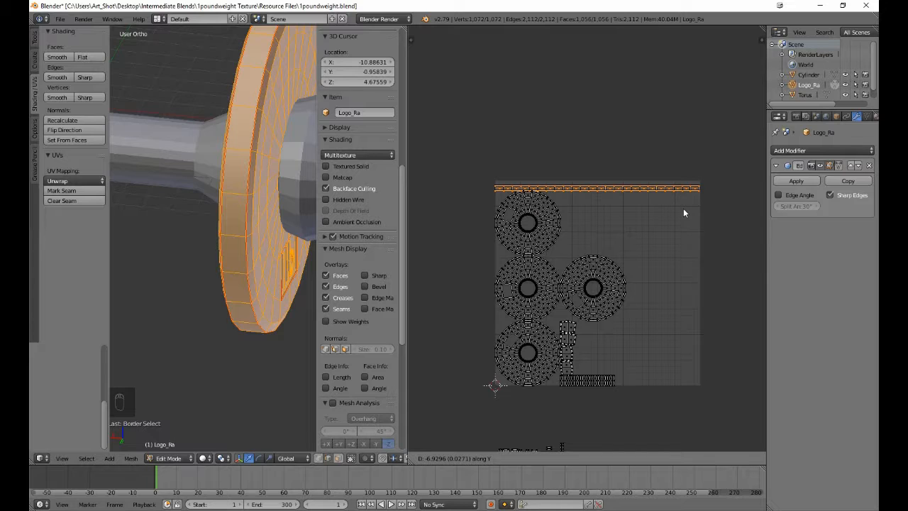
pyautogui.click(683, 210)
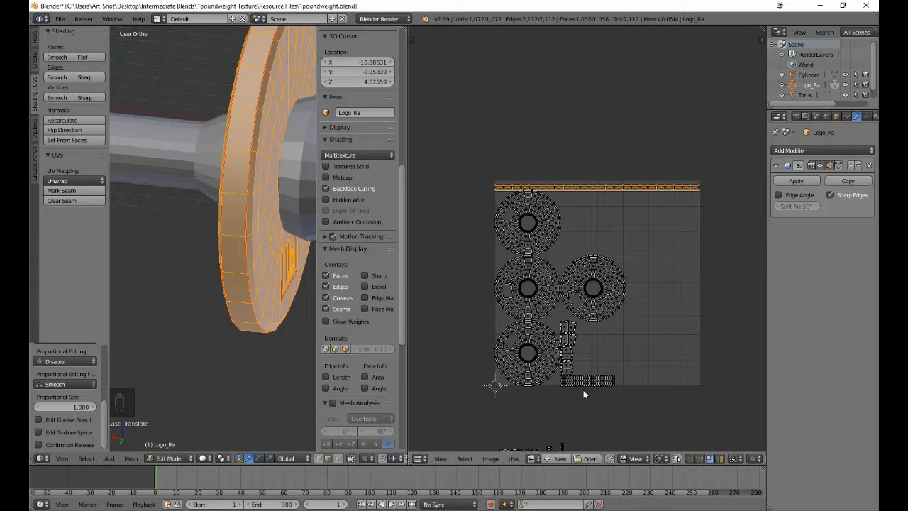
# Step: Nudge the selected strip row in small increments to align it precisely over the row beneath
pyautogui.scroll(3, 586, 397)
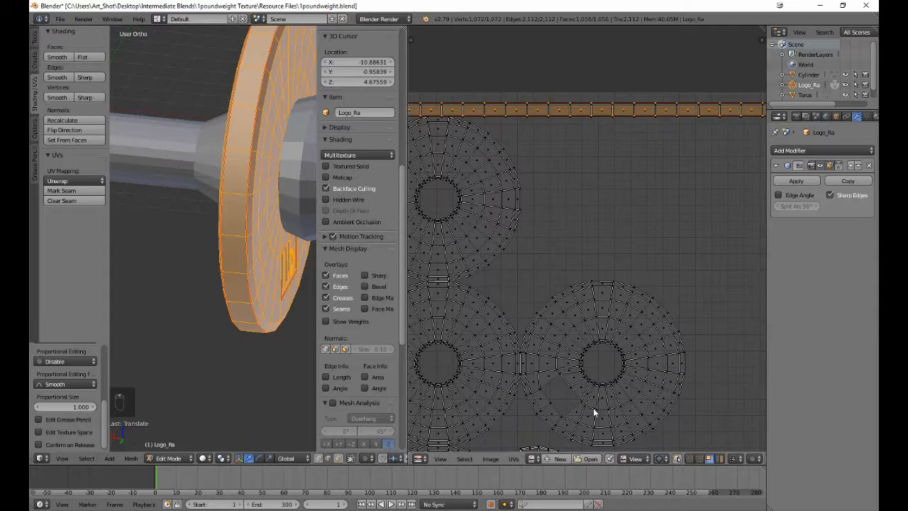
pyautogui.moveTo(599, 412); pyautogui.dragTo(572, 203, button='middle')
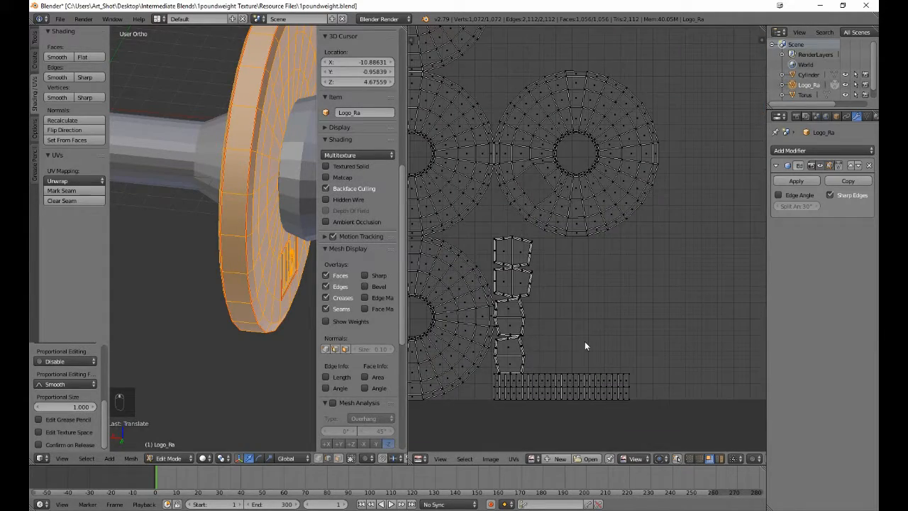
pyautogui.moveTo(529, 180); pyautogui.dragTo(584, 355, button='middle')
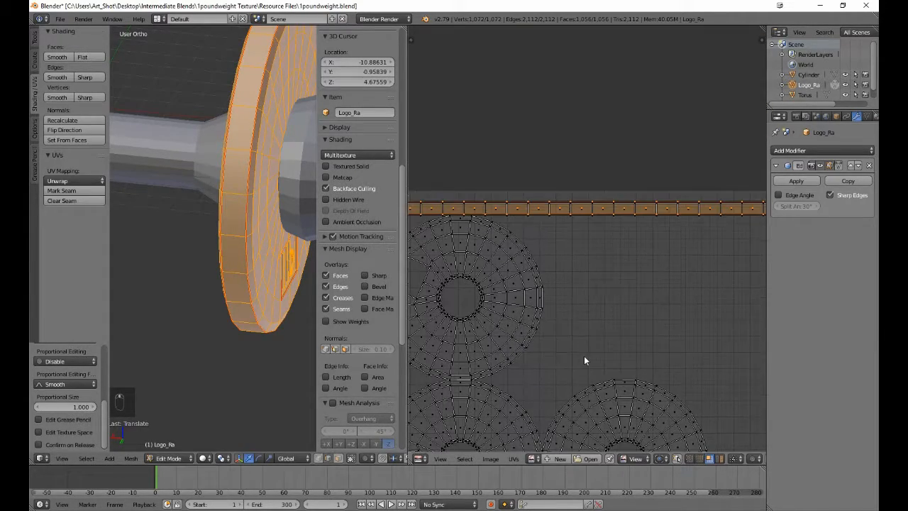
pyautogui.press('g')
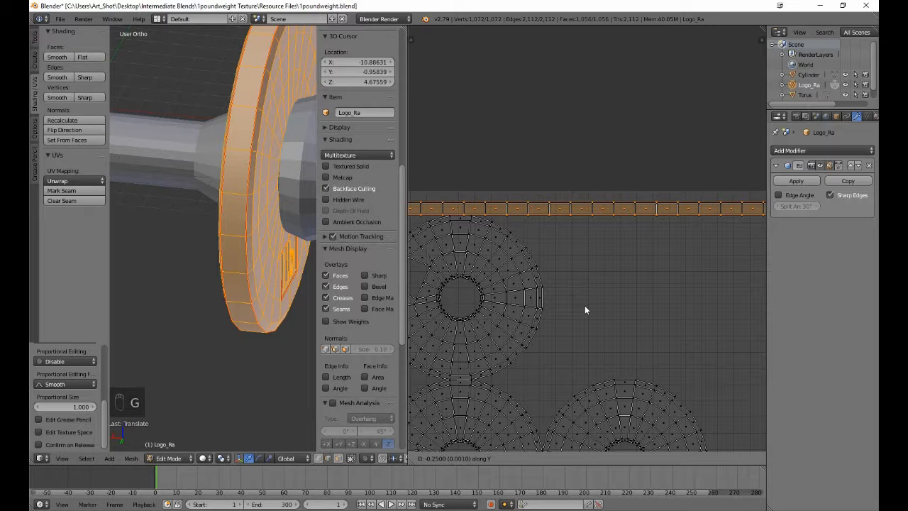
pyautogui.click(584, 306)
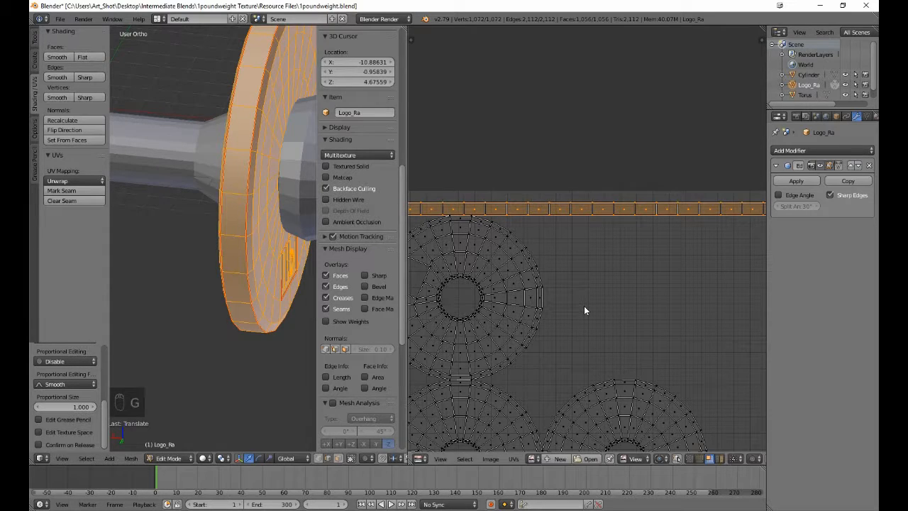
pyautogui.press('g')
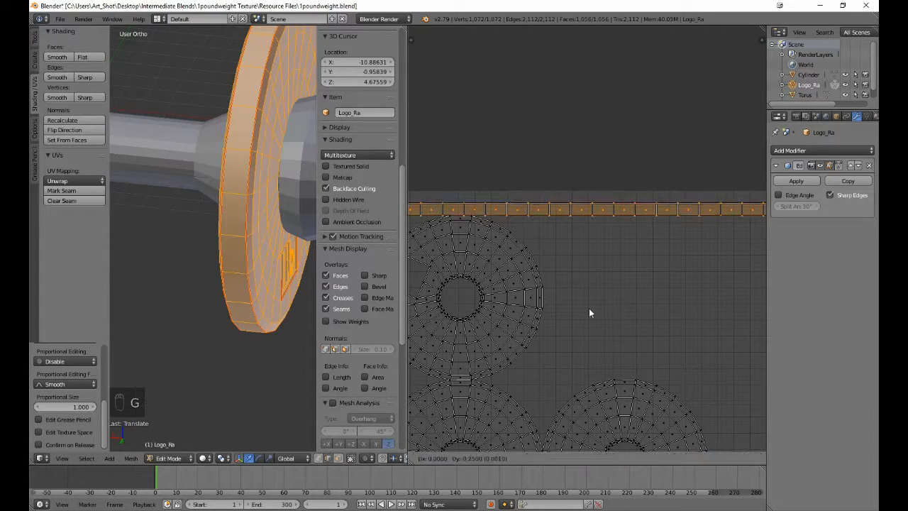
pyautogui.click(588, 308)
# Step: Select both overlapped long rows, scale them along X to about a third of their length, and move them into the grid's empty lower-right area
pyautogui.scroll(-3, 590, 308)
pyautogui.press('b')
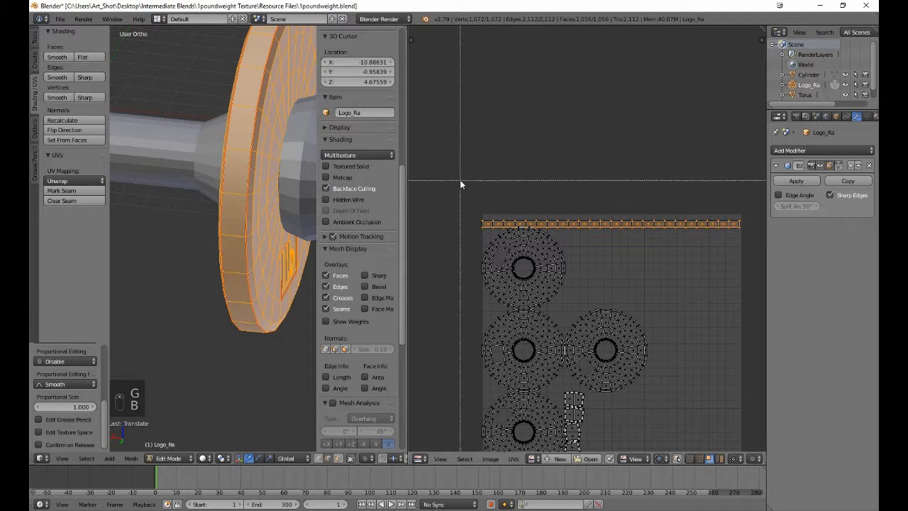
pyautogui.moveTo(460, 180); pyautogui.dragTo(751, 228)
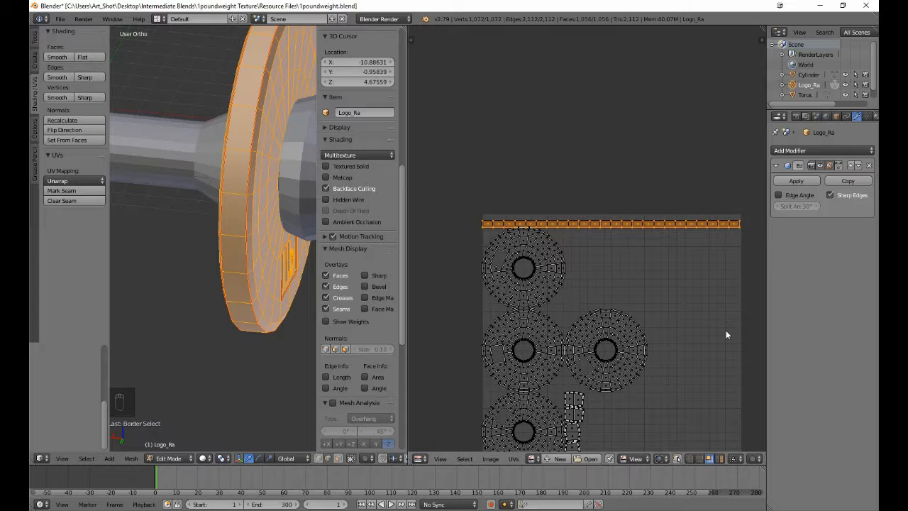
pyautogui.press('s')
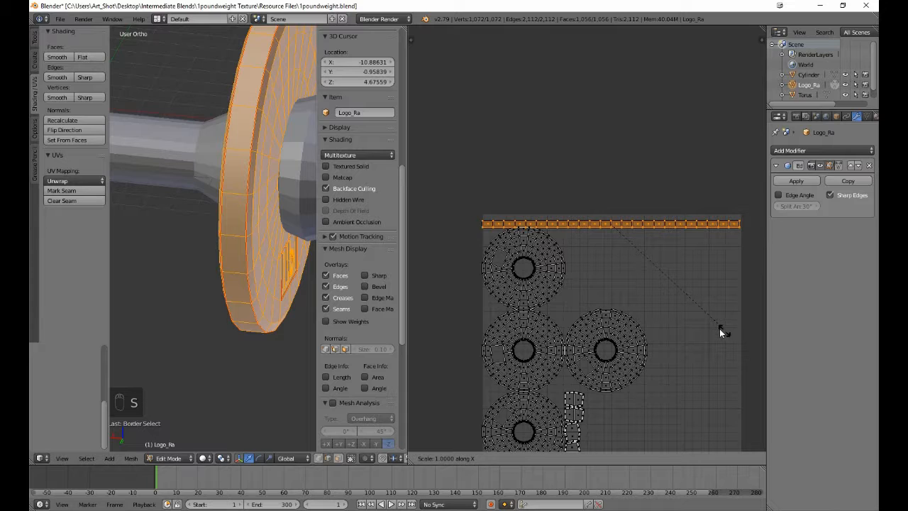
pyautogui.click(633, 272)
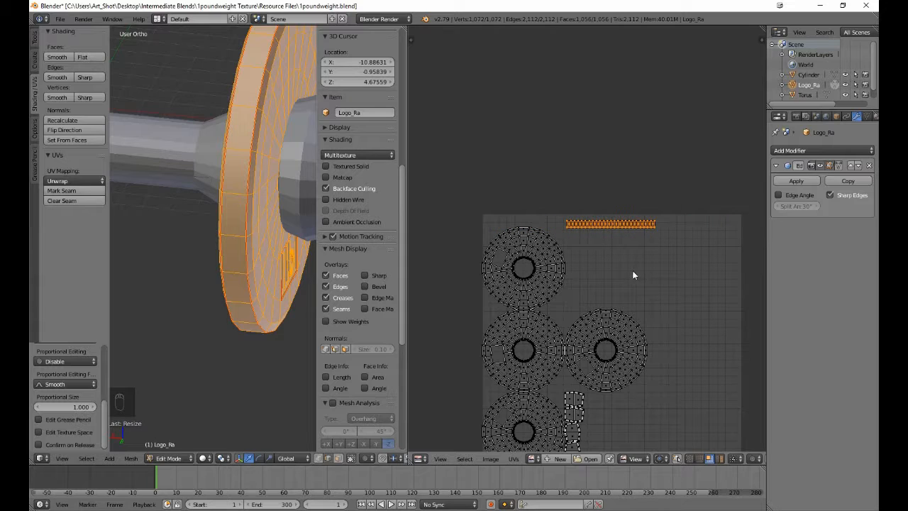
pyautogui.press('g')
pyautogui.click(681, 438)
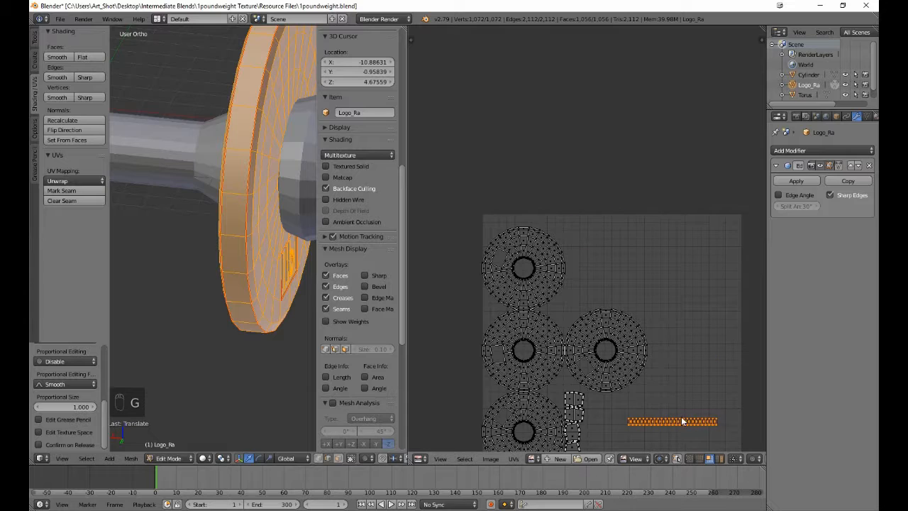
# Step: Select the lower row of the short double strip at the grid's bottom edge and move it along Y onto the row above
pyautogui.moveTo(680, 375); pyautogui.dragTo(603, 257, button='middle')
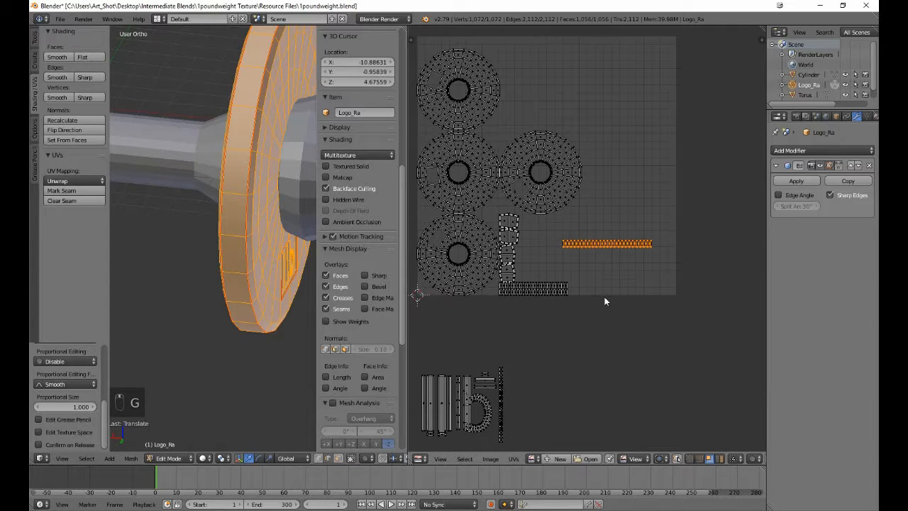
pyautogui.press('a')
pyautogui.scroll(4, 603, 310)
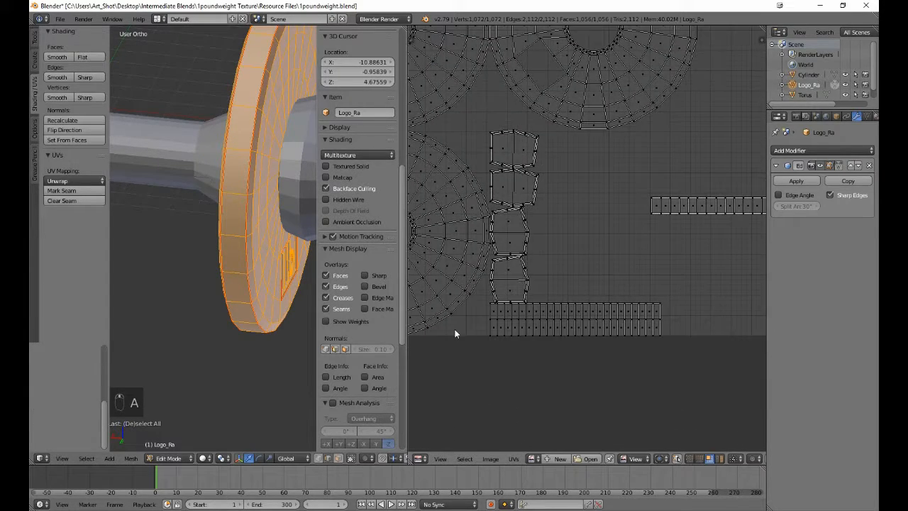
pyautogui.press('b')
pyautogui.moveTo(470, 324); pyautogui.dragTo(652, 359)
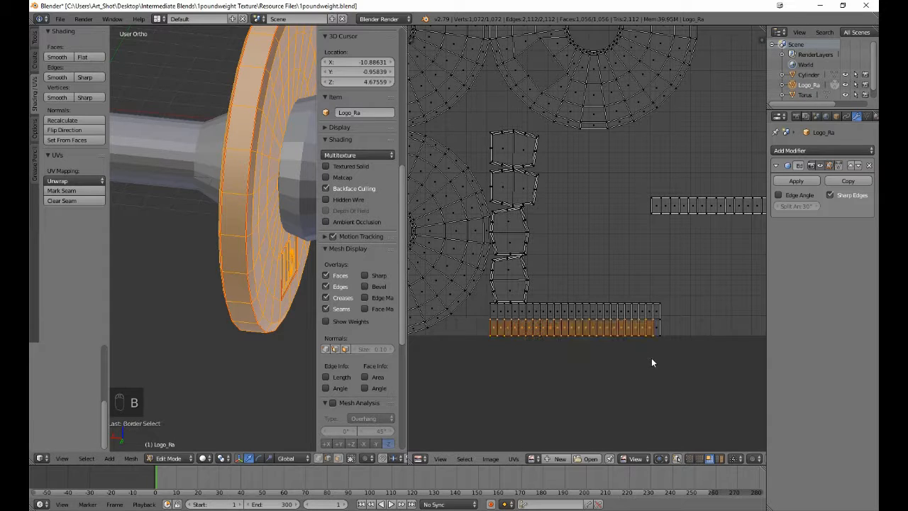
pyautogui.press('b')
pyautogui.moveTo(644, 324); pyautogui.dragTo(683, 369)
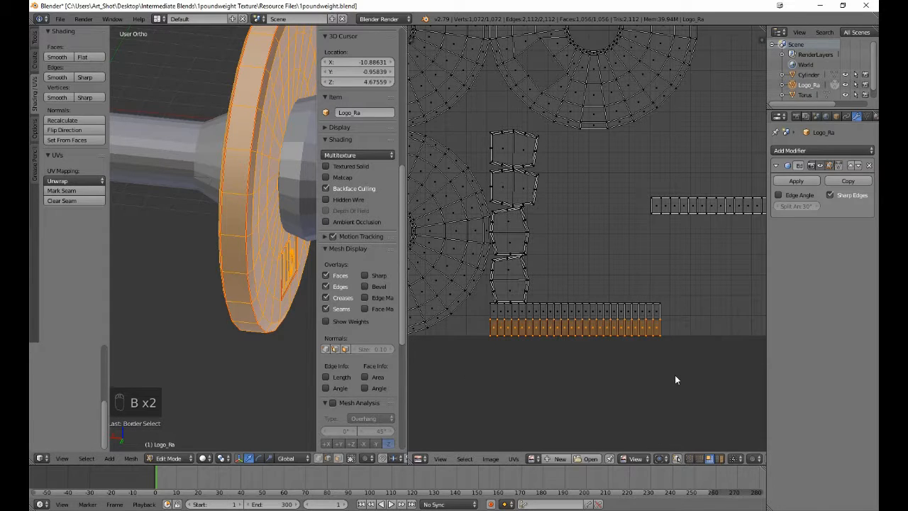
pyautogui.press('g')
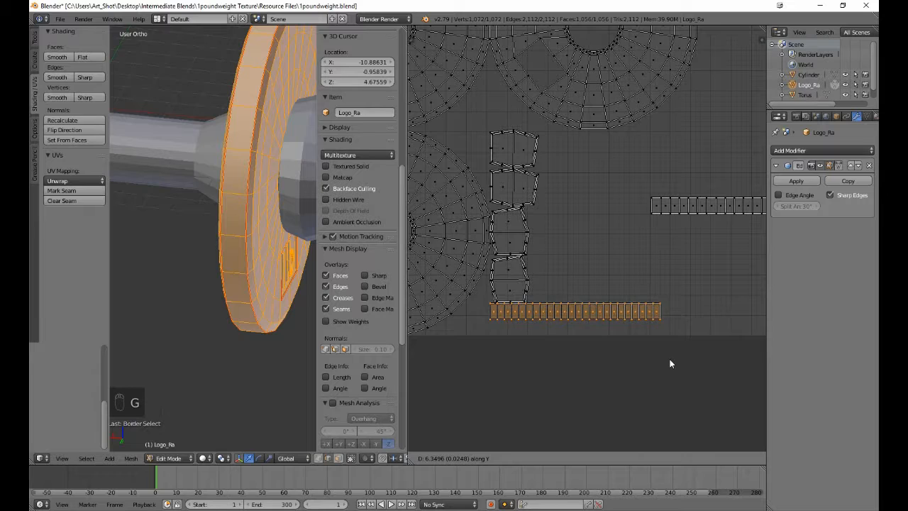
pyautogui.click(670, 359)
# Step: Select both overlapped rows of the short strip and move them onto the shortened long strip
pyautogui.press('b')
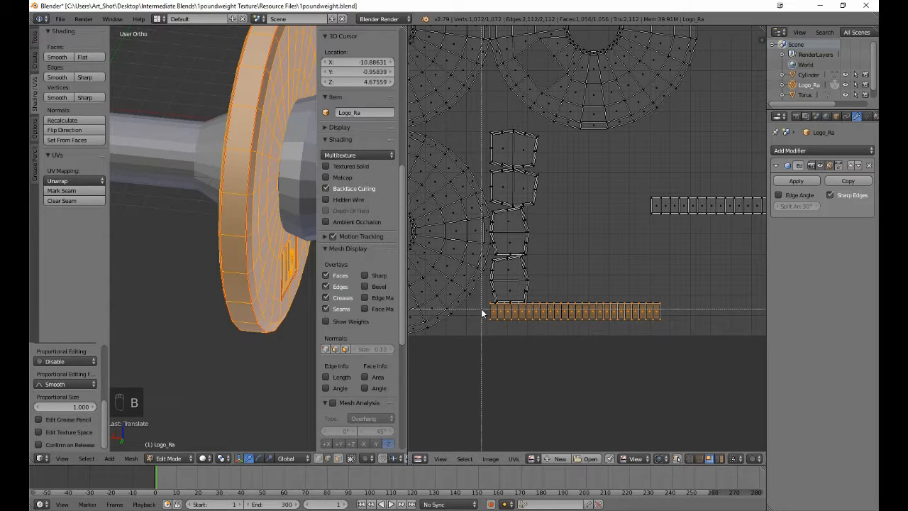
pyautogui.moveTo(482, 310); pyautogui.dragTo(681, 378)
pyautogui.press('g')
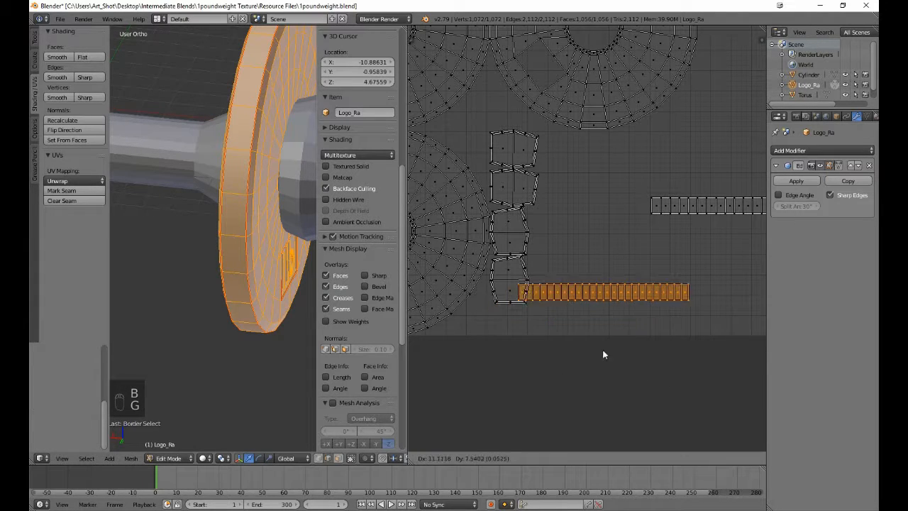
pyautogui.click(727, 270)
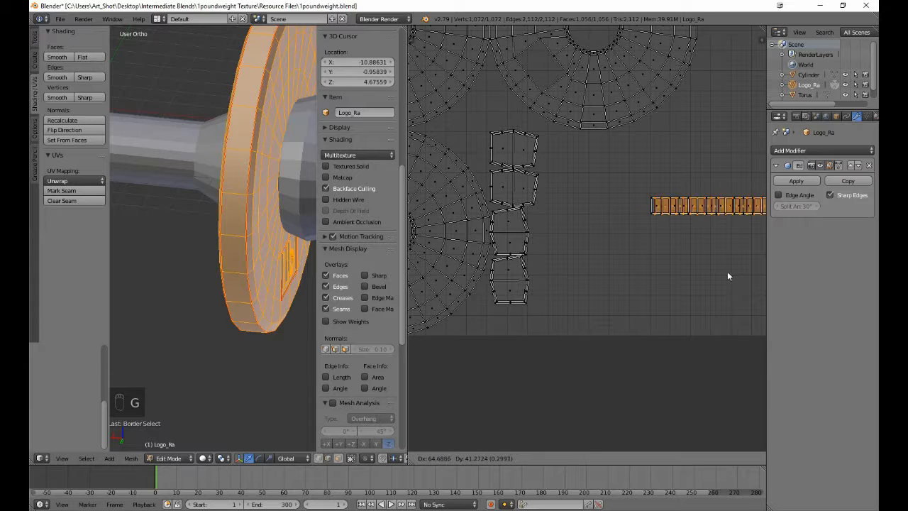
# Step: Select all the stacked strips, scale them down to about a quarter, stretch them along Y, and scale them down again into a tiny block
pyautogui.moveTo(717, 278); pyautogui.dragTo(531, 397, button='middle')
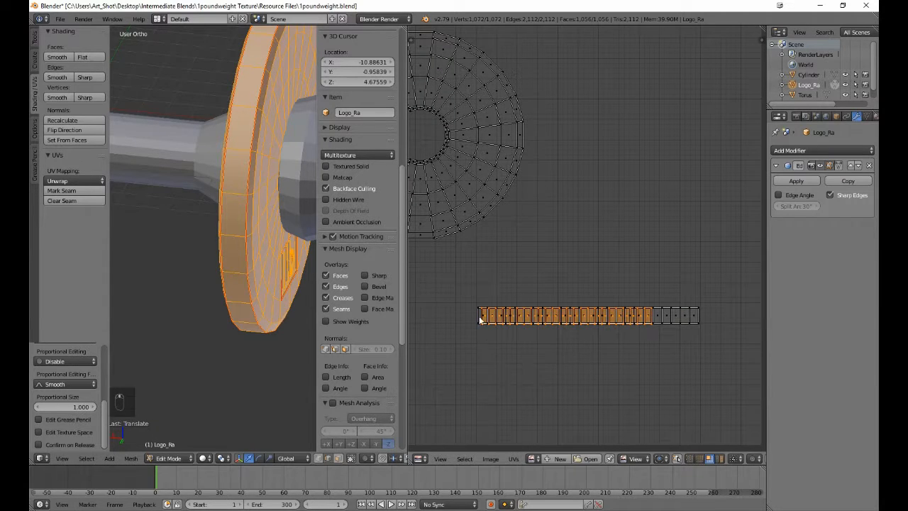
pyautogui.press('b')
pyautogui.moveTo(474, 301); pyautogui.dragTo(724, 389)
pyautogui.press('s')
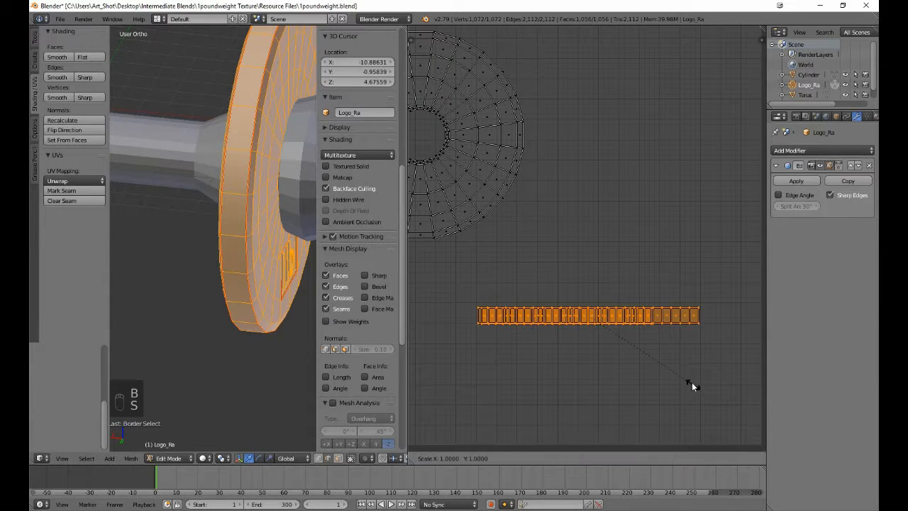
pyautogui.click(604, 343)
pyautogui.press('s')
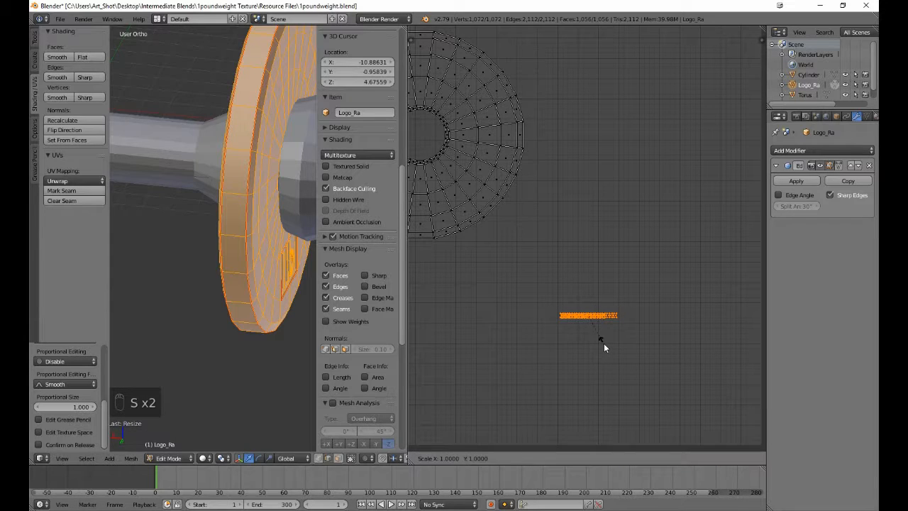
pyautogui.press('y')
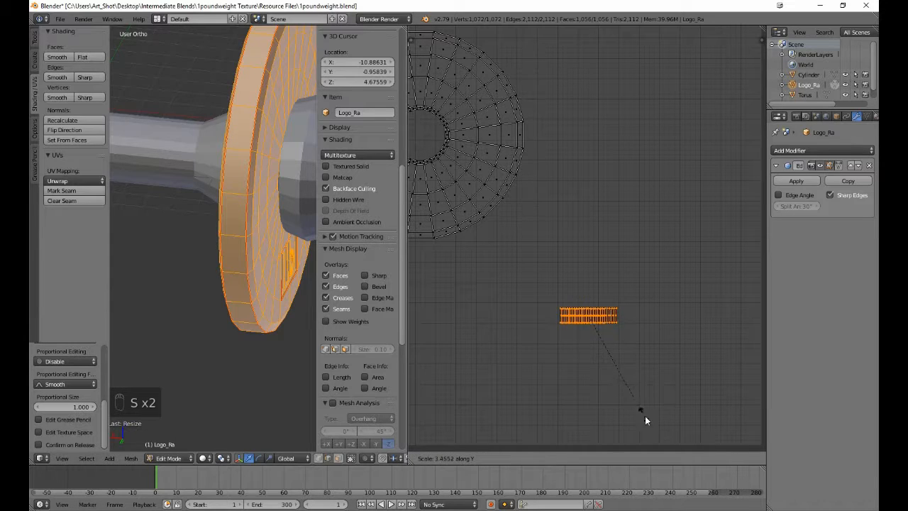
pyautogui.click(652, 439)
pyautogui.press('s')
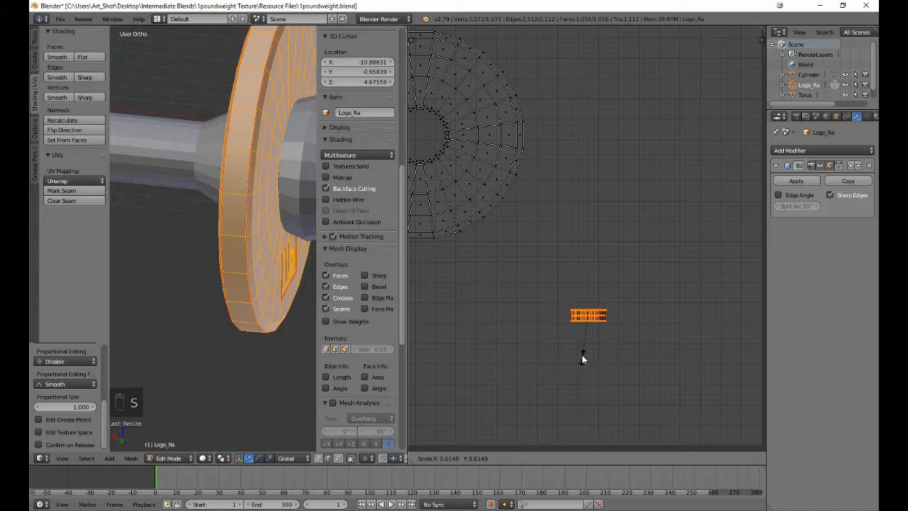
pyautogui.click(588, 334)
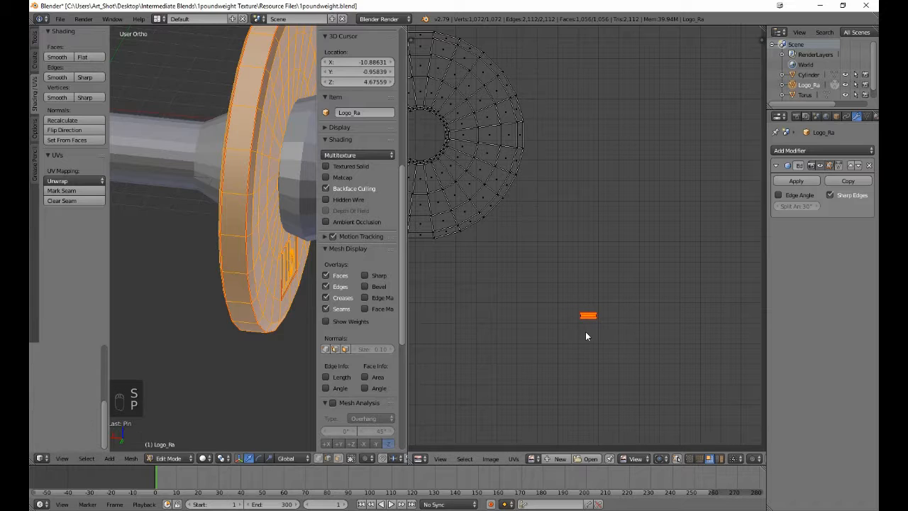
# Step: Pin the tiny strip block, move it outside the grid below the lower-right corner, and deselect it
pyautogui.scroll(-5, 585, 336)
pyautogui.press('p')
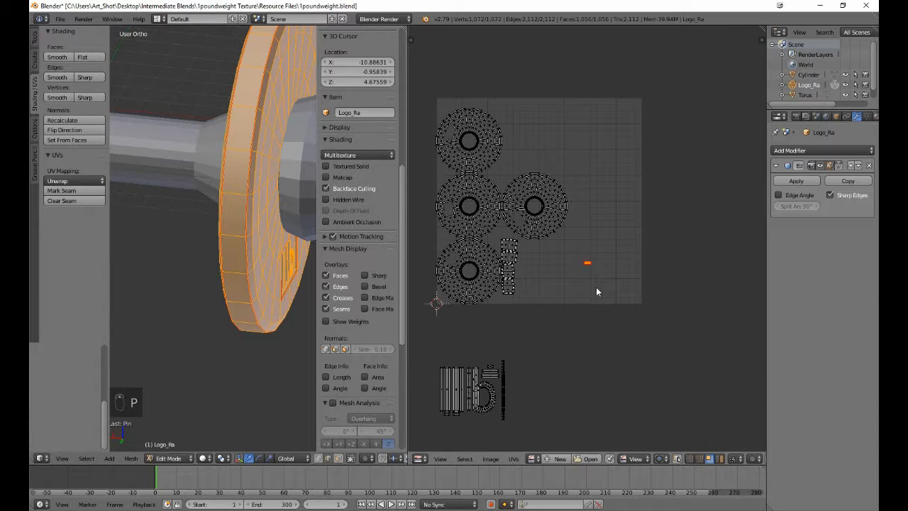
pyautogui.press('g')
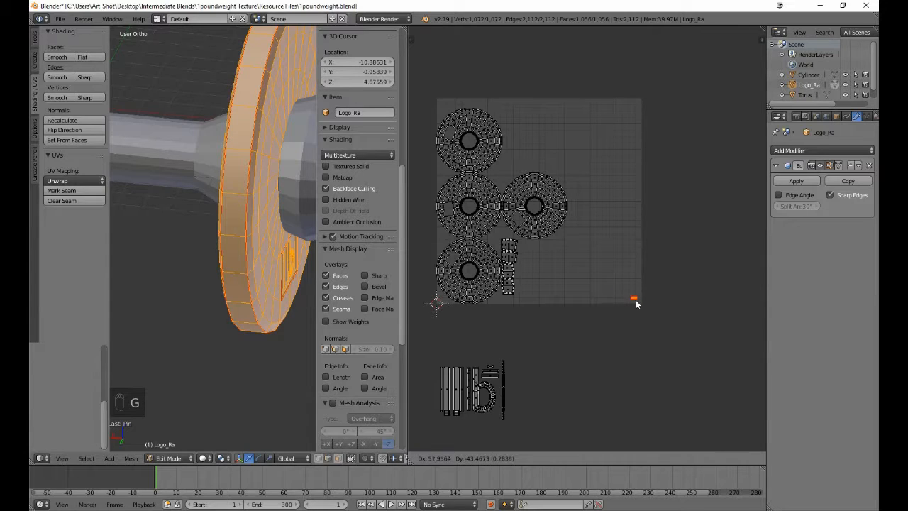
pyautogui.click(639, 380)
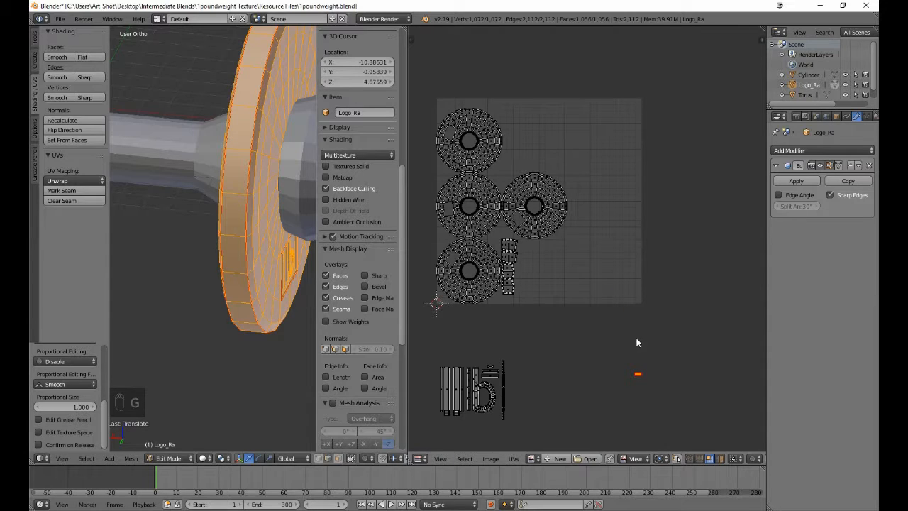
pyautogui.press('a')
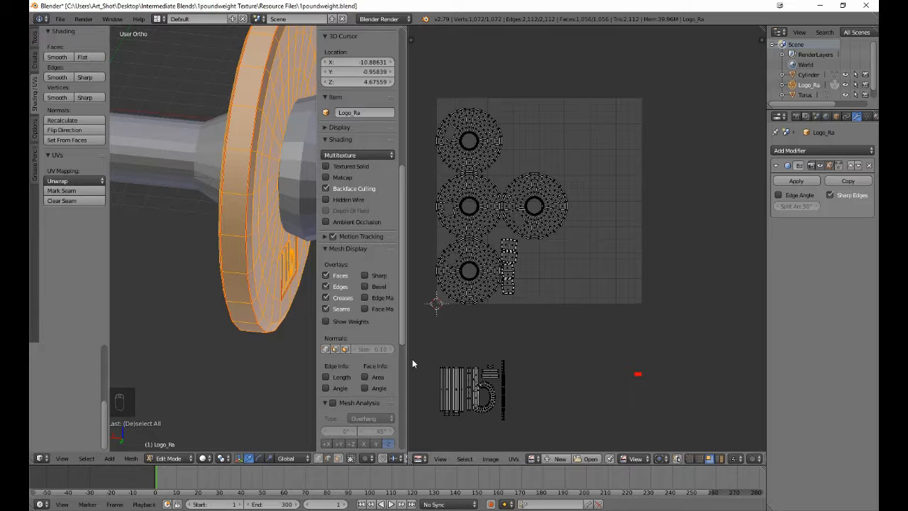
pyautogui.press('b')
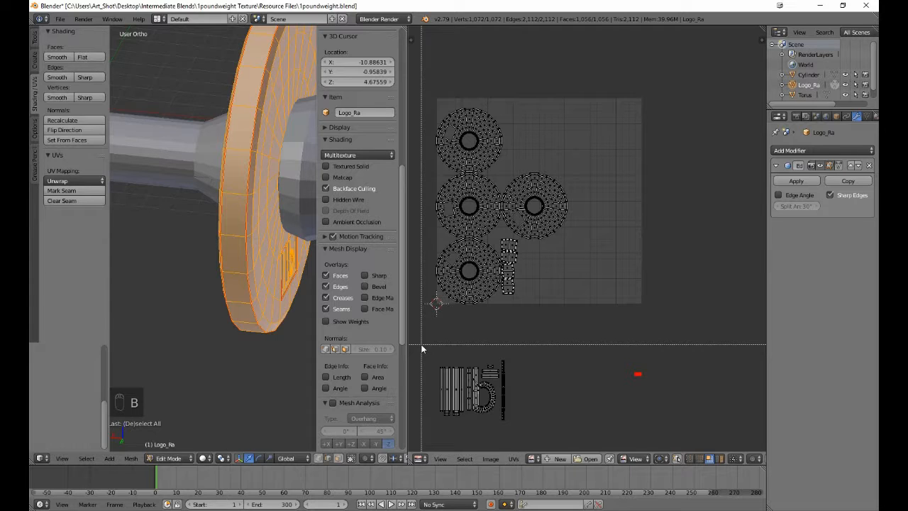
pyautogui.moveTo(421, 348); pyautogui.dragTo(530, 443)
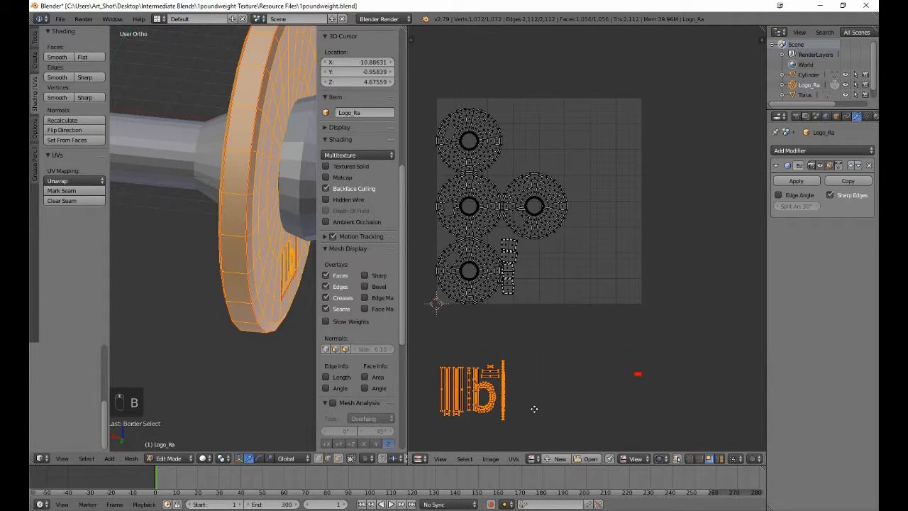
pyautogui.moveTo(534, 409); pyautogui.dragTo(558, 345, button='middle')
pyautogui.scroll(3, 557, 345)
pyautogui.moveTo(537, 381); pyautogui.dragTo(676, 276, button='middle')
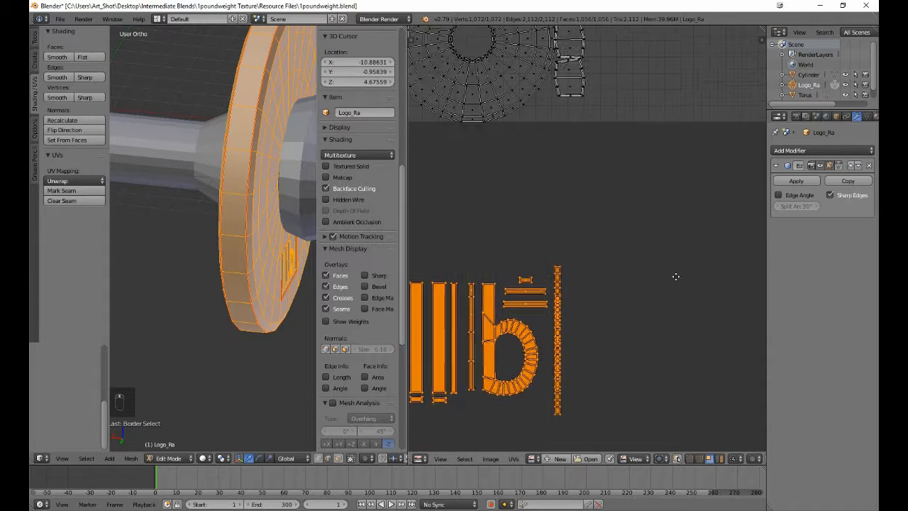
pyautogui.moveTo(622, 324); pyautogui.dragTo(689, 330, button='middle')
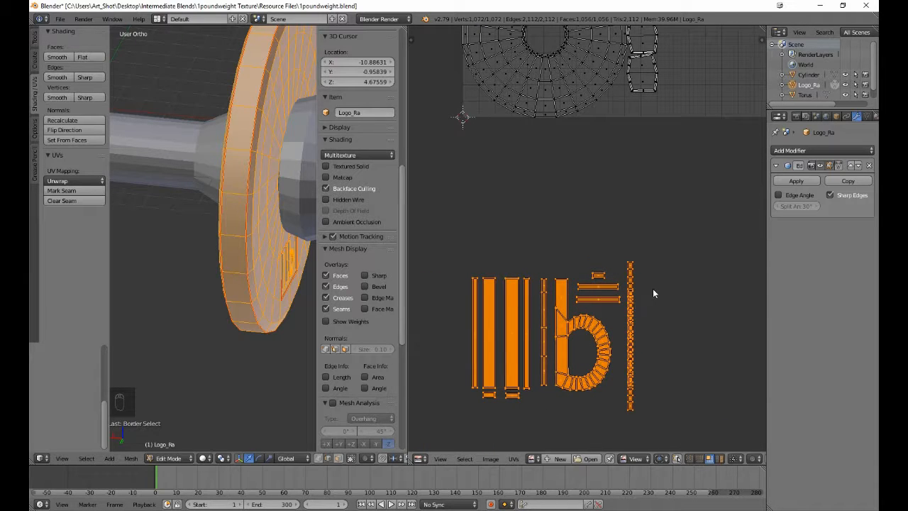
pyautogui.press('a')
# Step: Select the long segmented vertical strip beside the letter b and move it onto the b's stem
pyautogui.press('b')
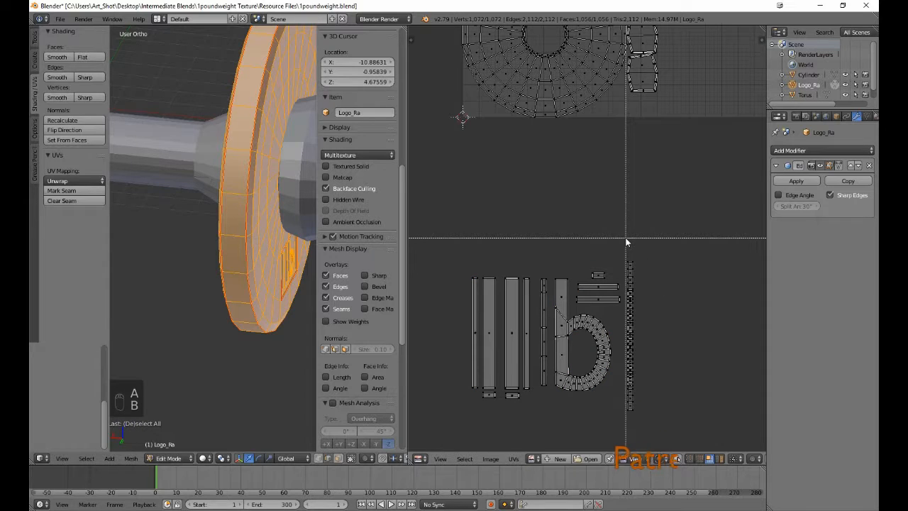
pyautogui.moveTo(625, 239); pyautogui.dragTo(652, 411)
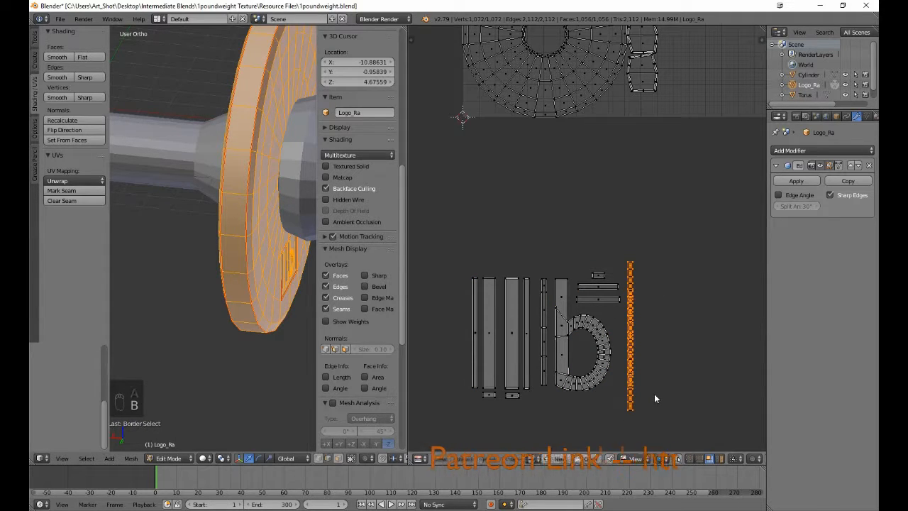
pyautogui.press('g')
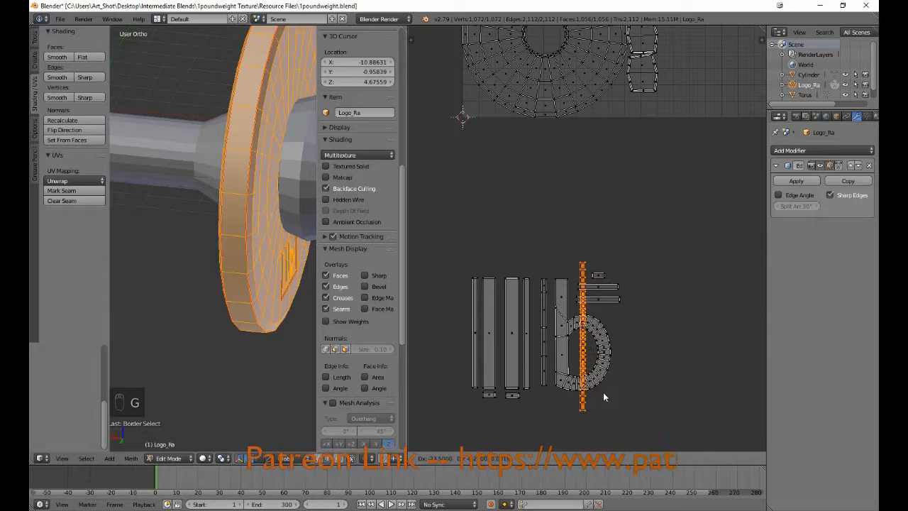
pyautogui.click(576, 386)
pyautogui.press('a')
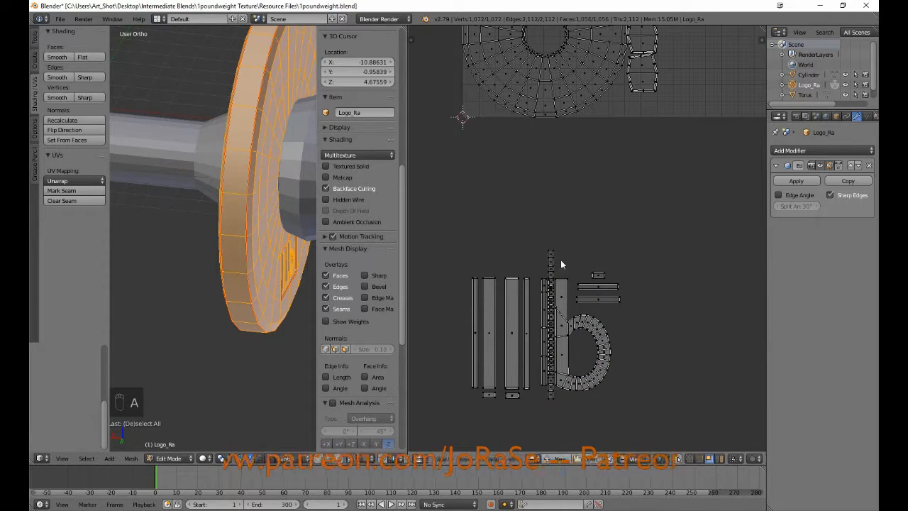
# Step: Select the three small horizontal islands above the b's bowl and move them down onto the bowl
pyautogui.press('b')
pyautogui.moveTo(571, 264); pyautogui.dragTo(644, 310)
pyautogui.press('g')
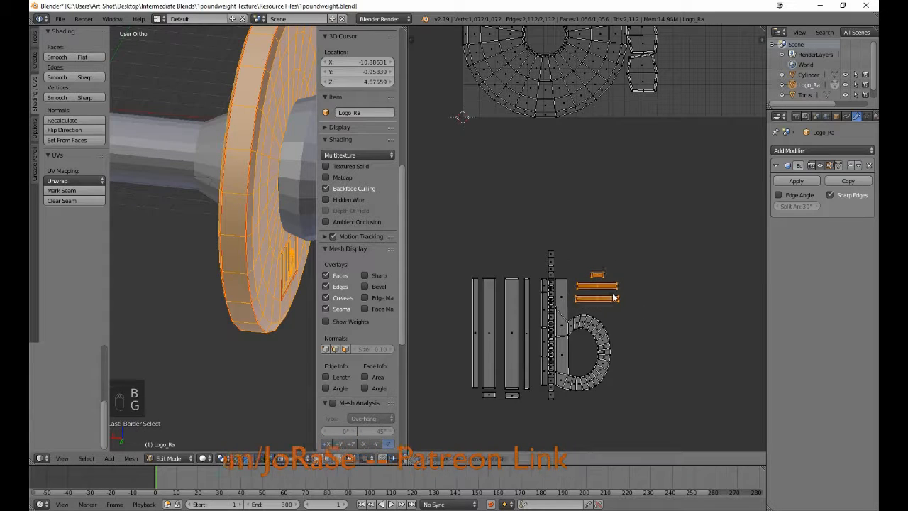
pyautogui.click(599, 356)
pyautogui.press('a')
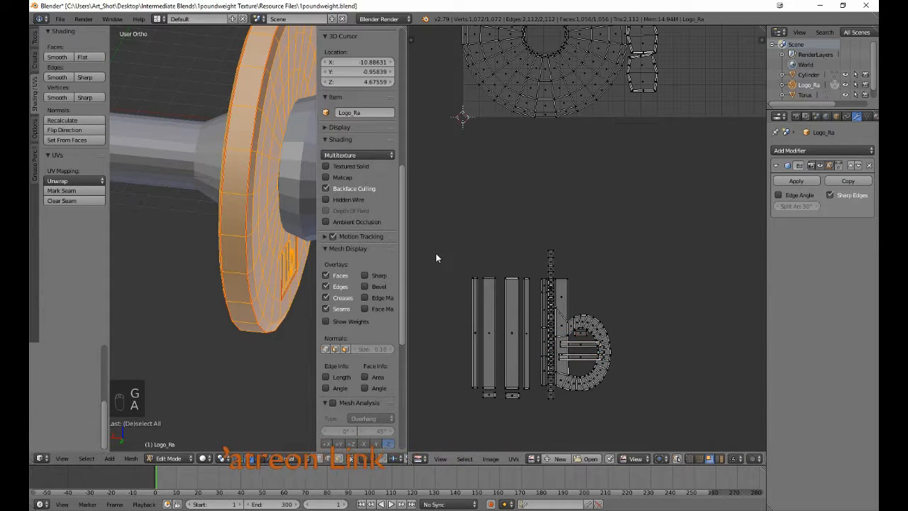
# Step: Select the vertical bars and small end pieces of the letter l and move them over the letter b islands
pyautogui.press('b')
pyautogui.moveTo(435, 253); pyautogui.dragTo(530, 409)
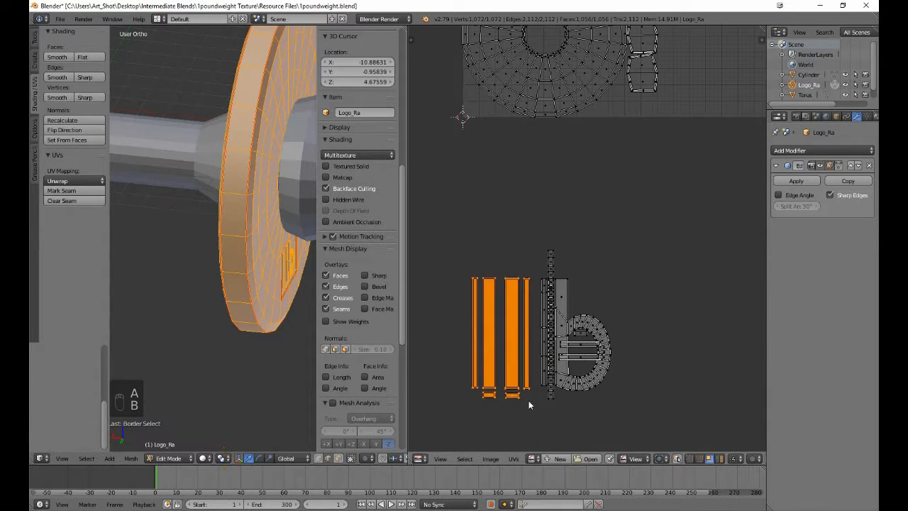
pyautogui.press('g')
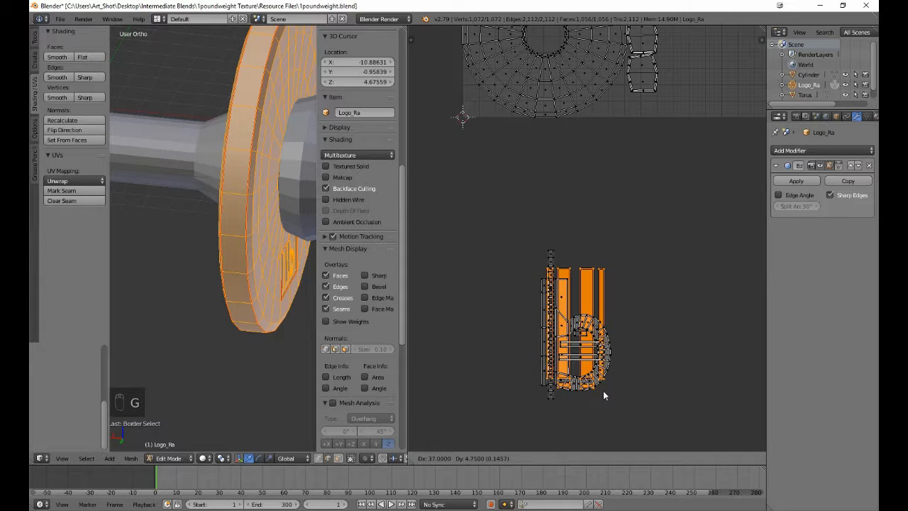
pyautogui.click(605, 395)
# Step: Select all the overlapped logo islands, scale them down to about a fifth of their size, and pin them
pyautogui.press('b')
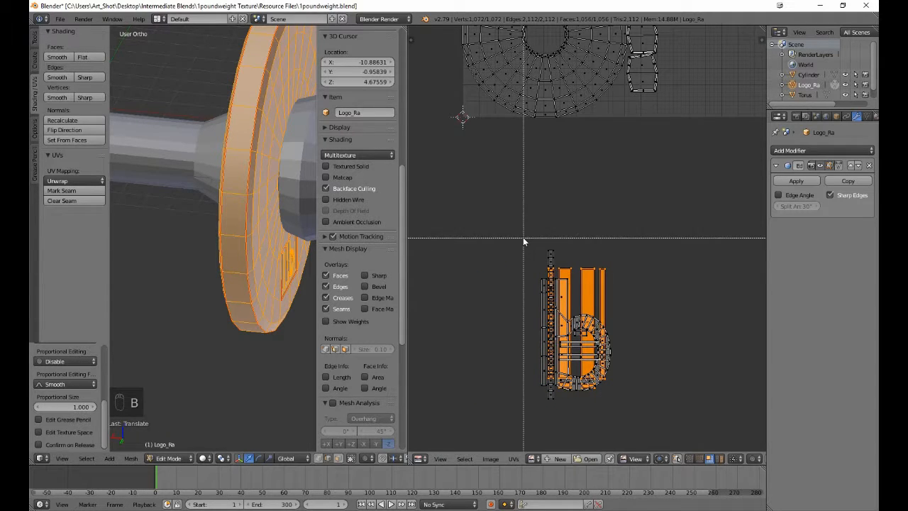
pyautogui.moveTo(524, 237); pyautogui.dragTo(633, 417)
pyautogui.press('s')
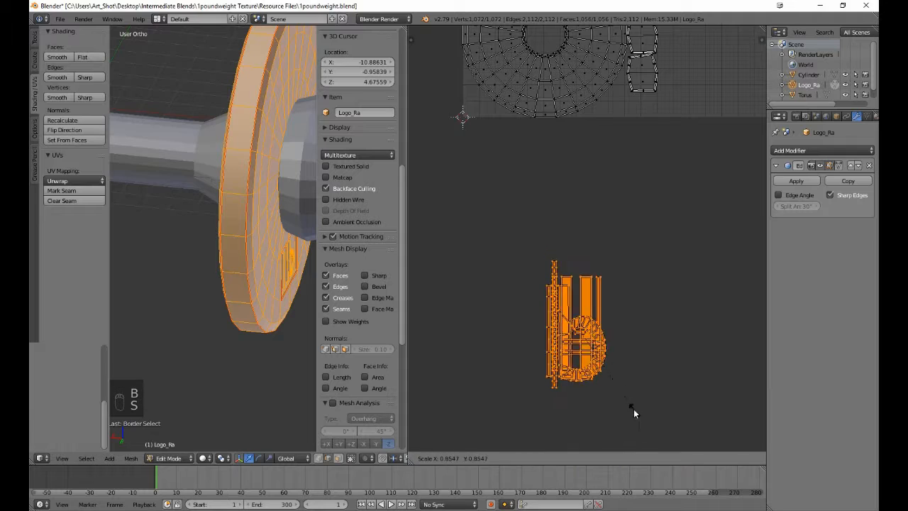
pyautogui.click(592, 347)
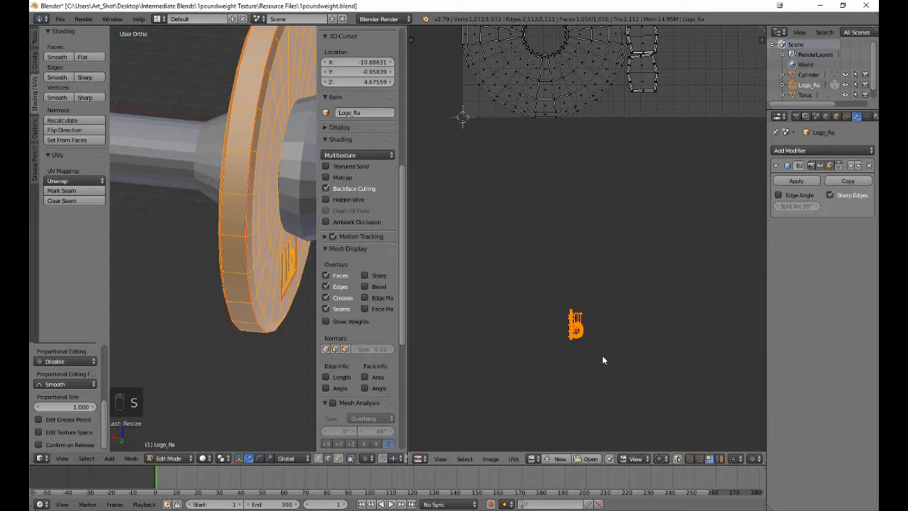
pyautogui.press('p')
# Step: Move the pinned logo islands just above the tiny strip block outside the grid and deselect everything
pyautogui.scroll(-5, 602, 360)
pyautogui.press('g')
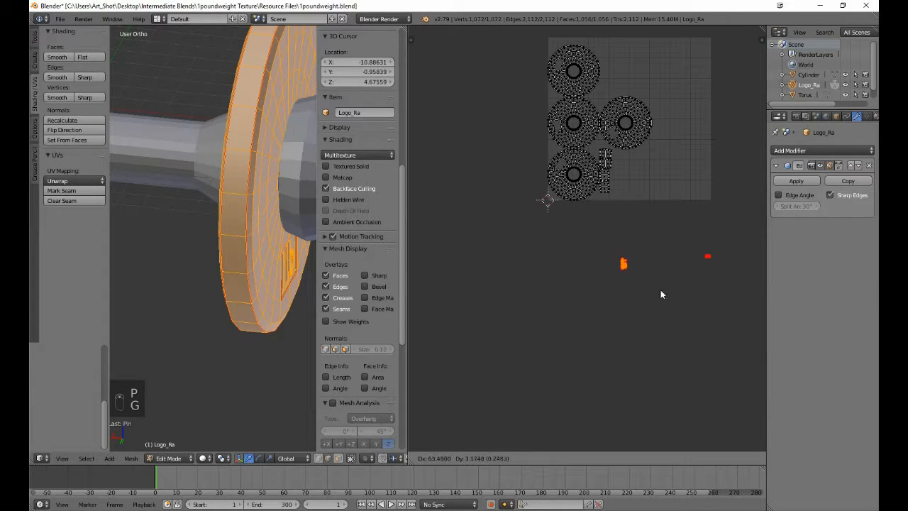
pyautogui.click(721, 271)
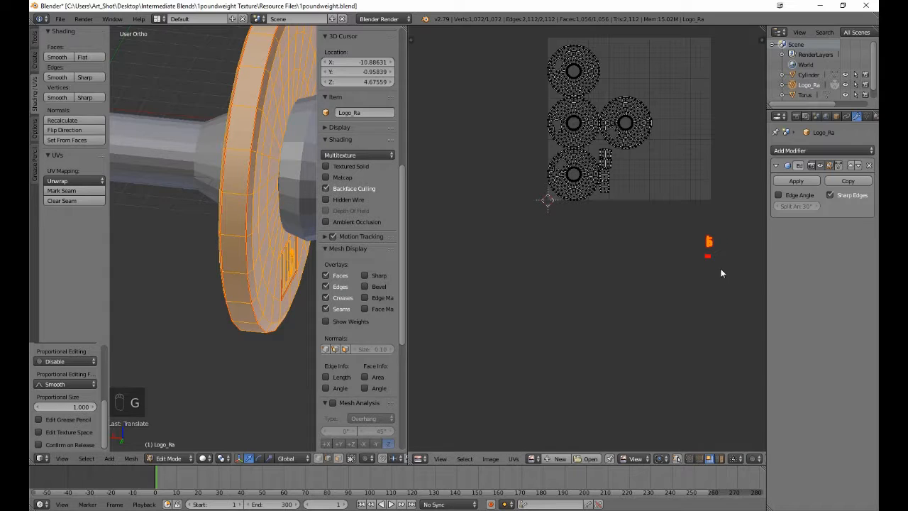
pyautogui.press('a')
# Step: Select the entire separate disc island in the second column and move it along X onto the middle disc of the first column
pyautogui.moveTo(634, 244); pyautogui.dragTo(574, 289, button='middle')
pyautogui.scroll(5, 628, 375)
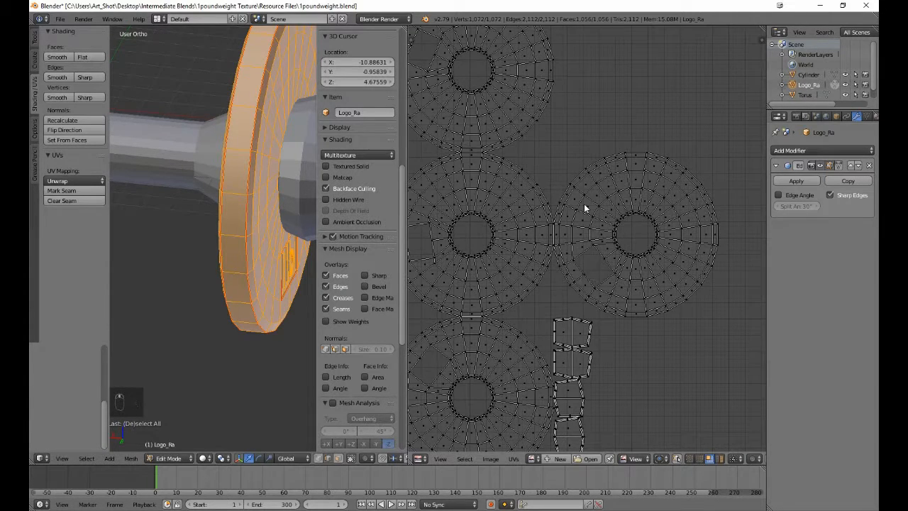
pyautogui.press('b')
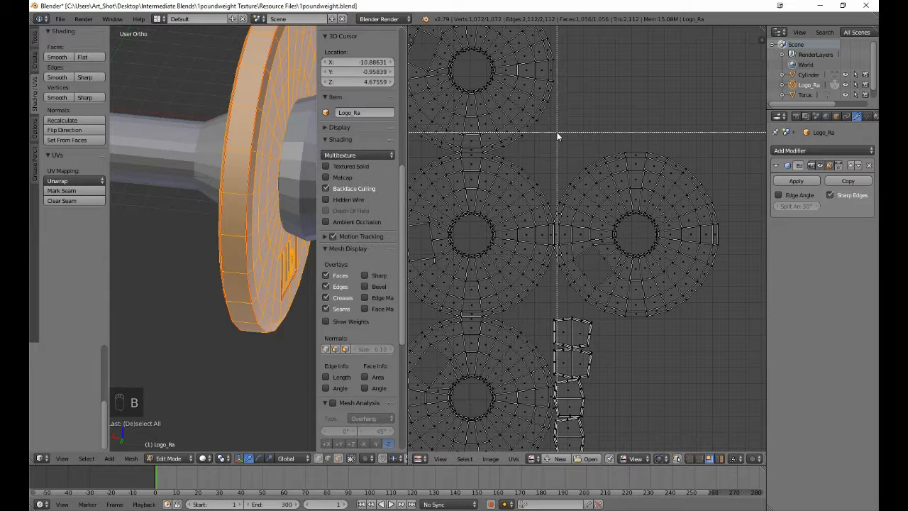
pyautogui.moveTo(561, 138); pyautogui.dragTo(744, 314)
pyautogui.press('b')
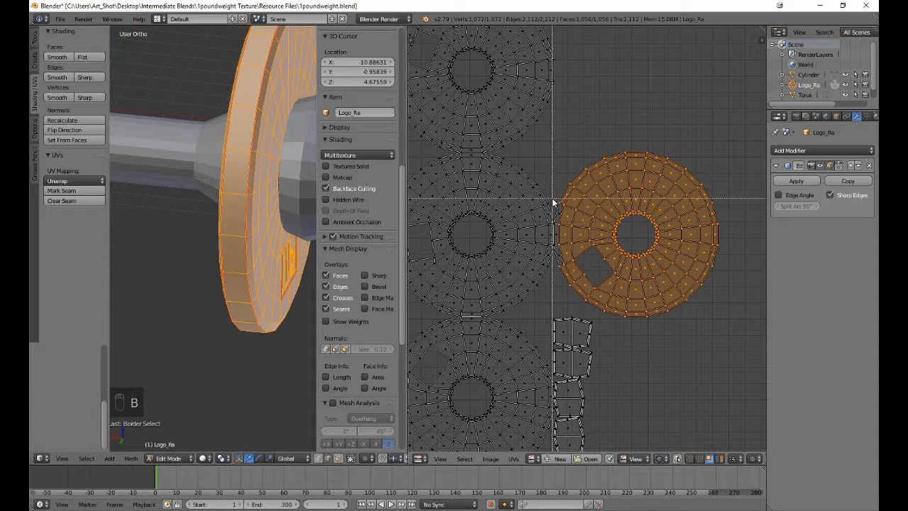
pyautogui.moveTo(555, 200); pyautogui.dragTo(583, 272)
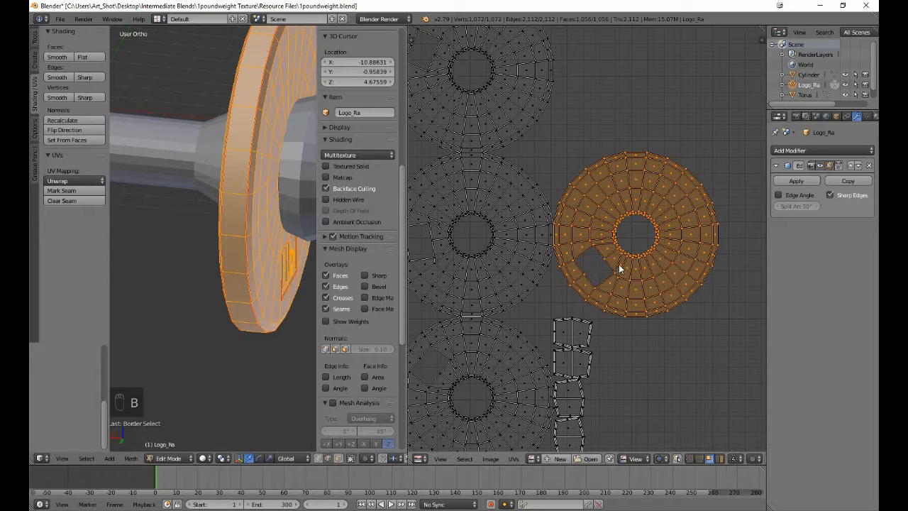
pyautogui.press('g')
pyautogui.press('x')
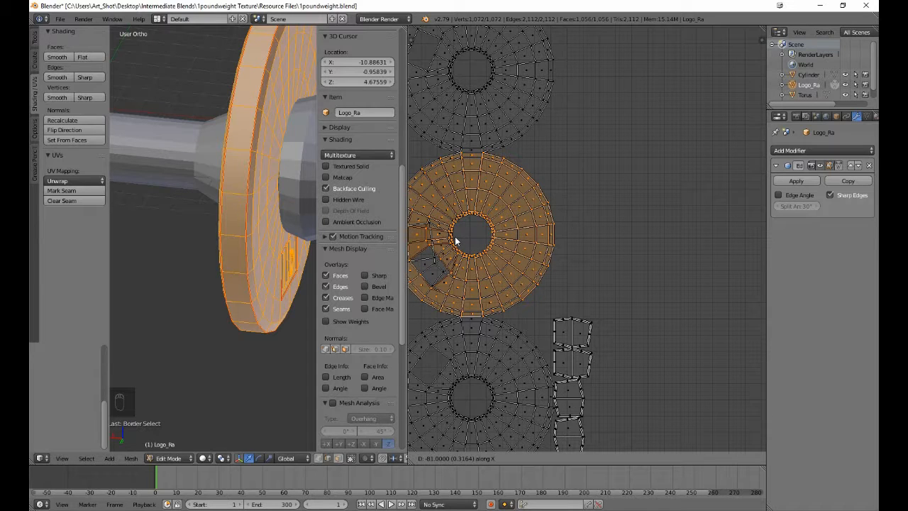
pyautogui.click(455, 241)
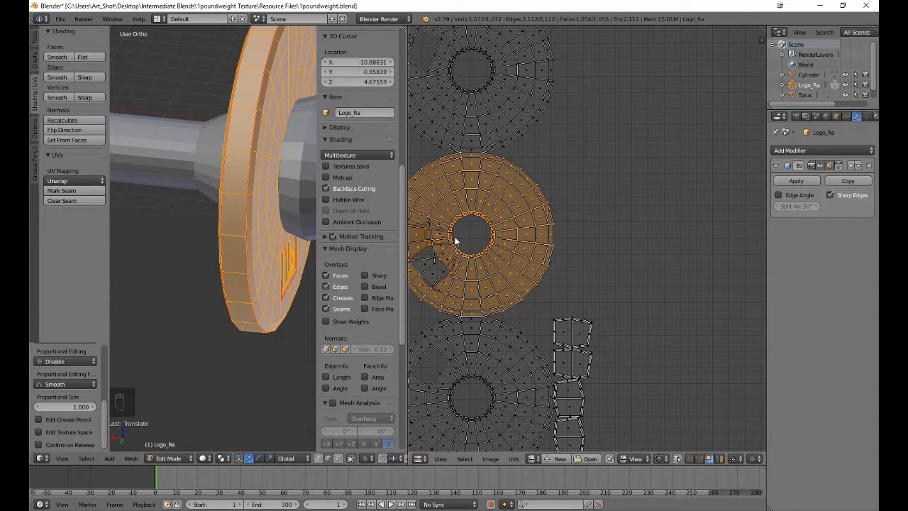
# Step: Rotate the selected disc island about 30° so its rectangular cutout matches the middle disc beneath it, and deselect everything
pyautogui.moveTo(606, 249); pyautogui.dragTo(732, 273, button='middle')
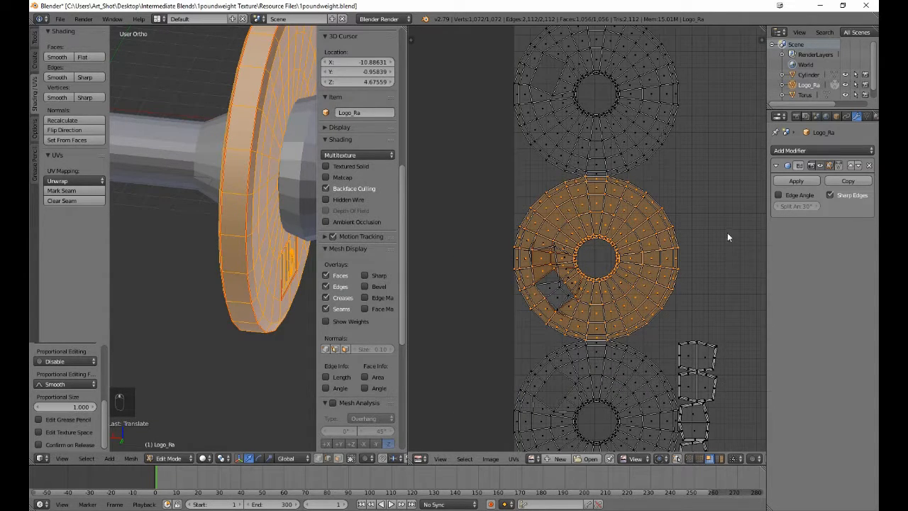
pyautogui.press('r')
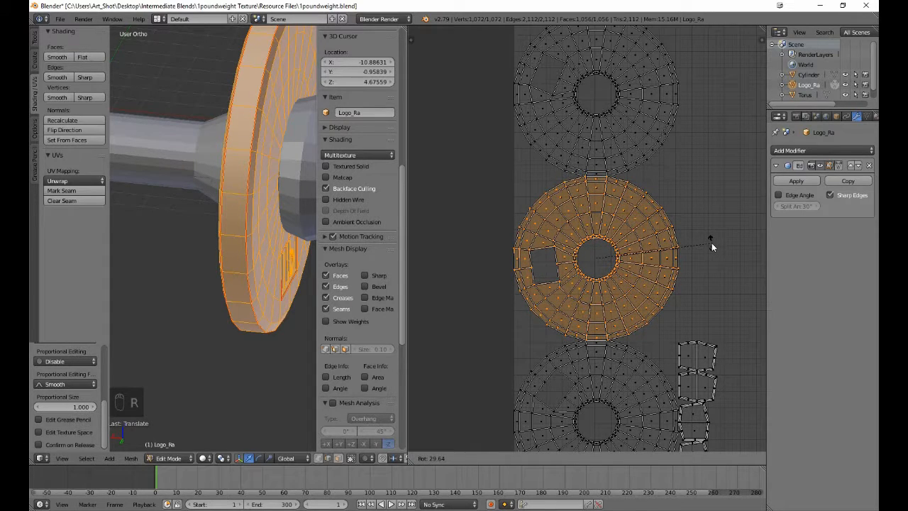
pyautogui.click(711, 242)
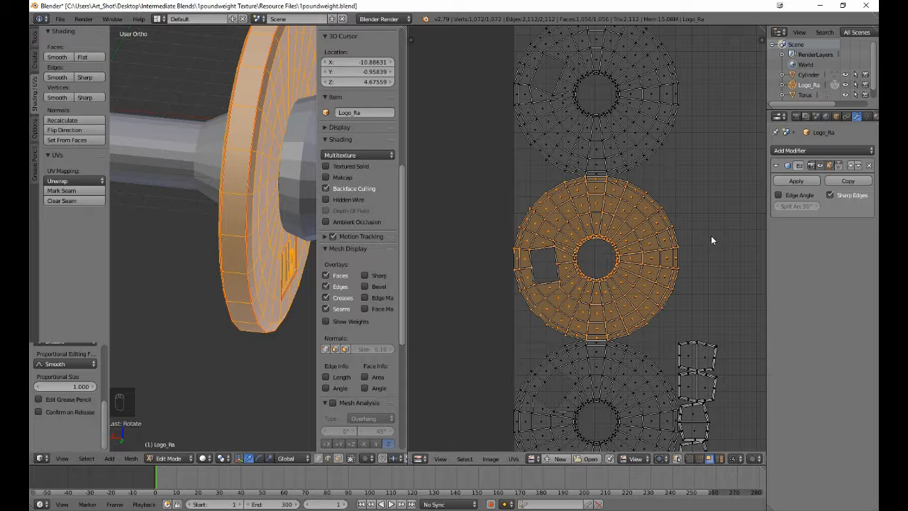
pyautogui.press('a')
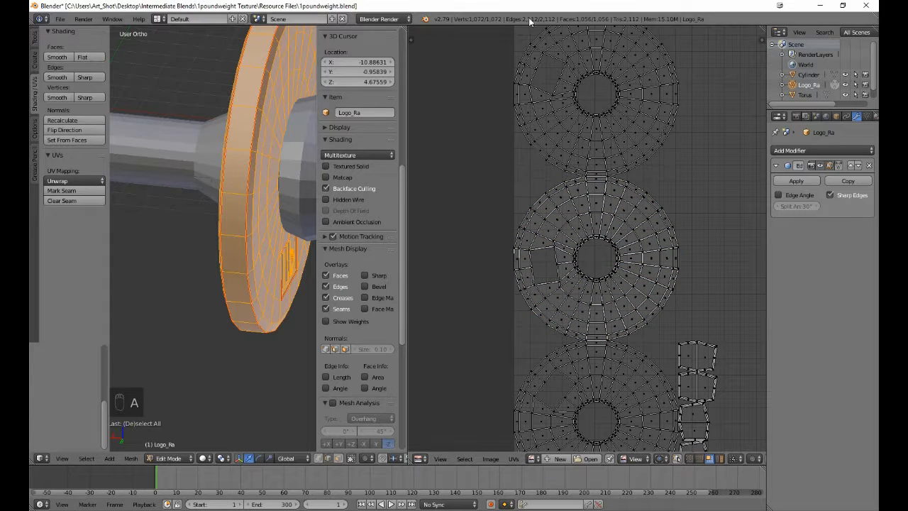
# Step: Move the whole top disc island along Y onto the middle disc, rotate it about -31° to match the cutouts, and deselect everything
pyautogui.scroll(-2, 507, 131)
pyautogui.press('b')
pyautogui.moveTo(522, 80); pyautogui.dragTo(668, 197)
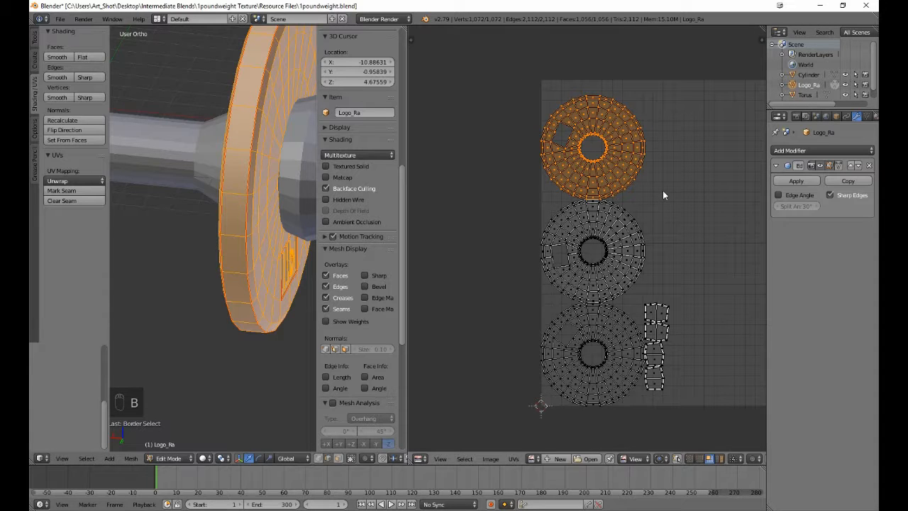
pyautogui.press('g')
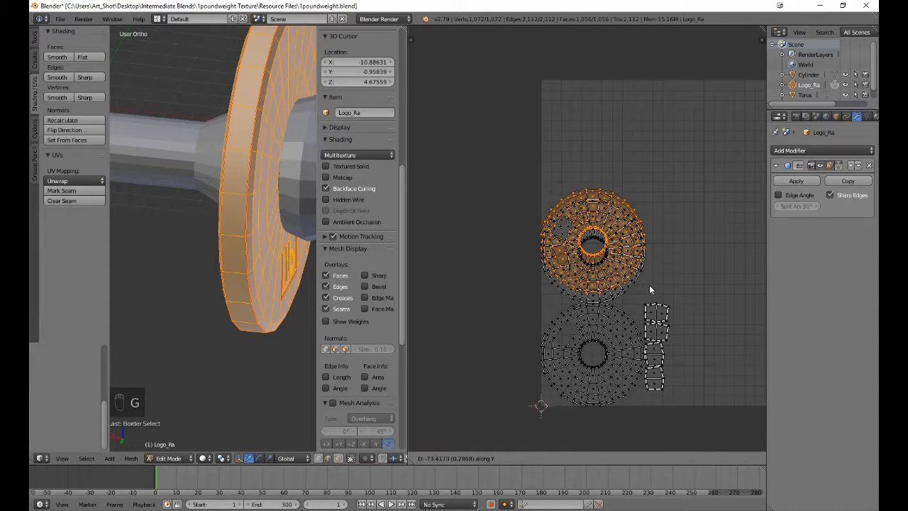
pyautogui.click(649, 294)
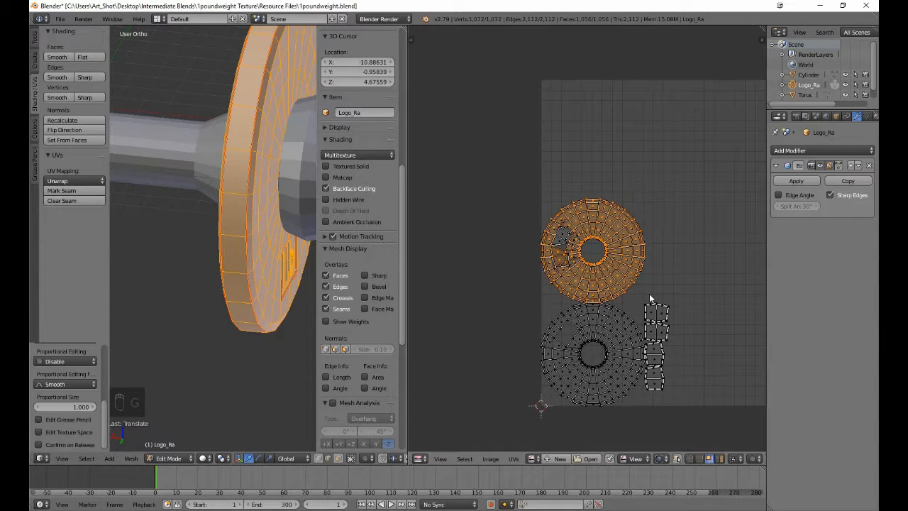
pyautogui.press('r')
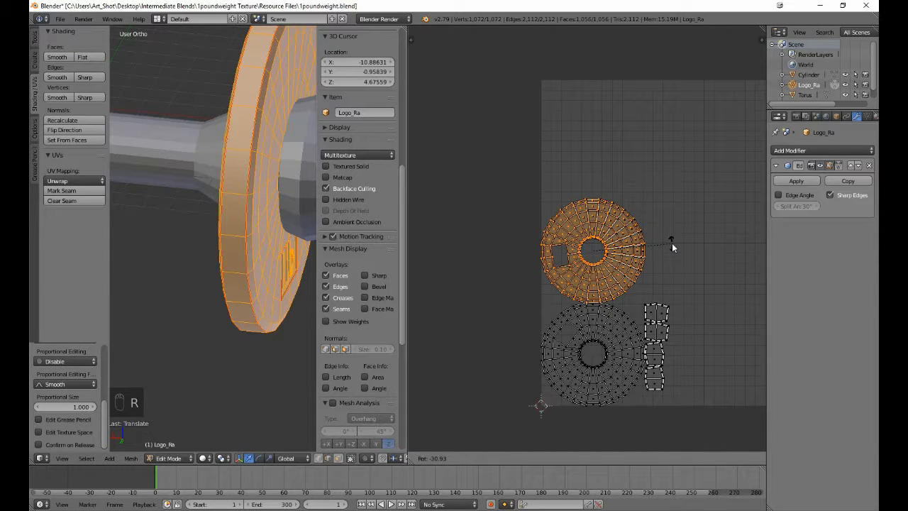
pyautogui.click(667, 249)
pyautogui.press('a')
# Step: Select the bottom disc island, move it up onto the disc stack, and rotate it about -46° to match the cutouts
pyautogui.press('b')
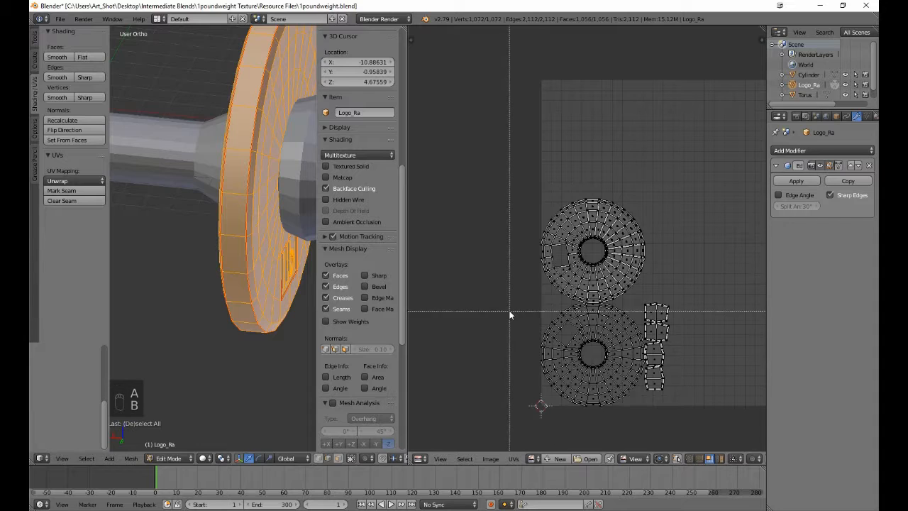
pyautogui.moveTo(506, 305); pyautogui.dragTo(643, 433)
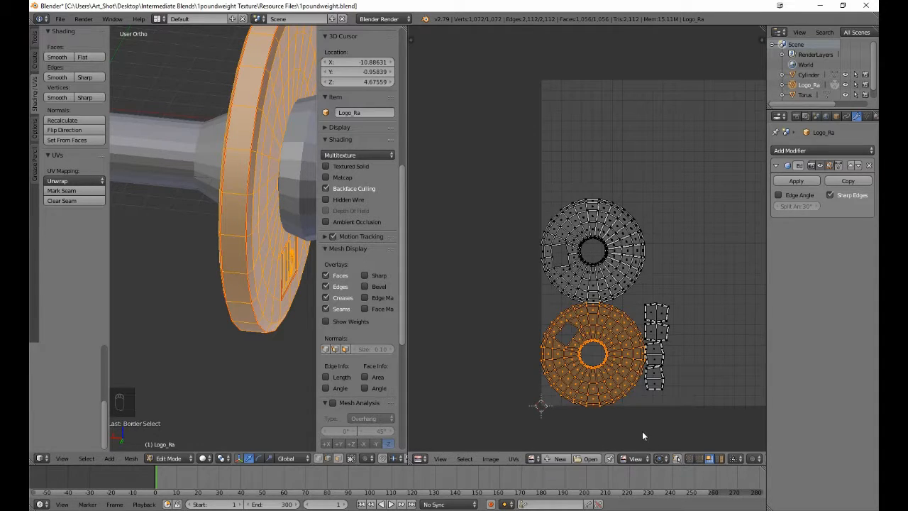
pyautogui.press('g')
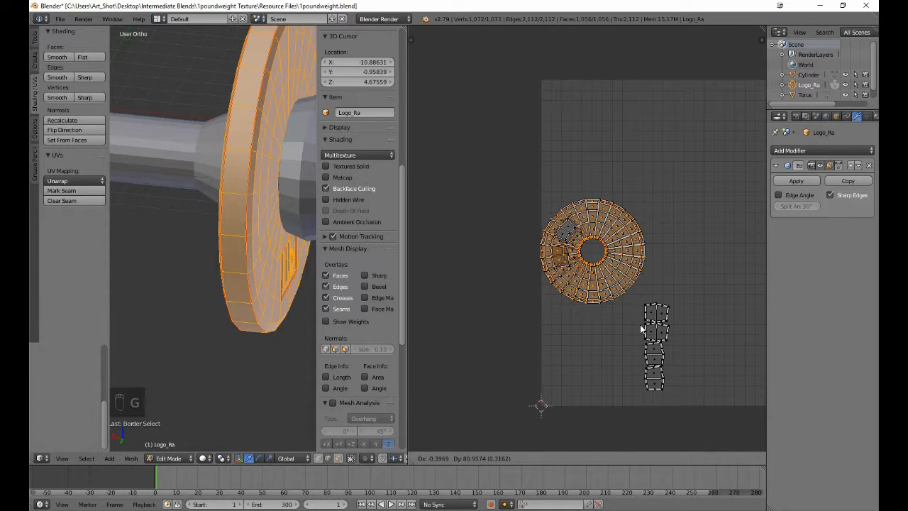
pyautogui.click(644, 328)
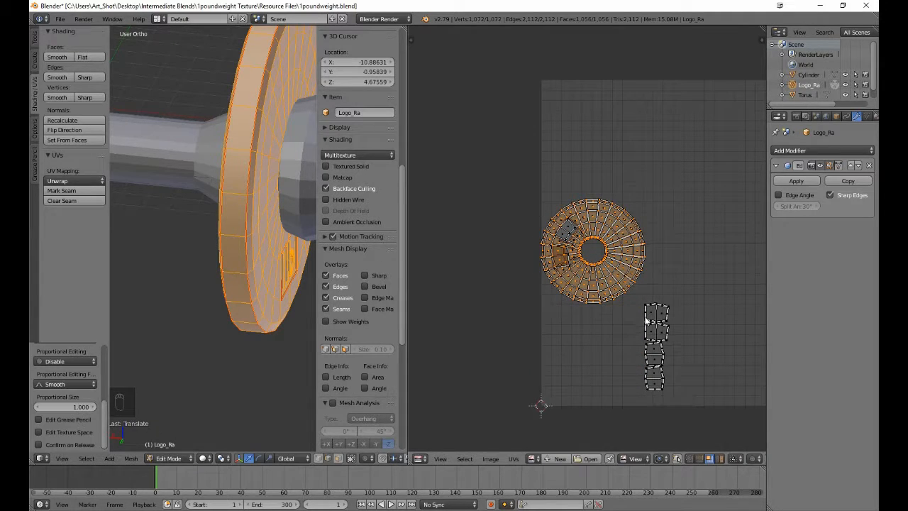
pyautogui.press('r')
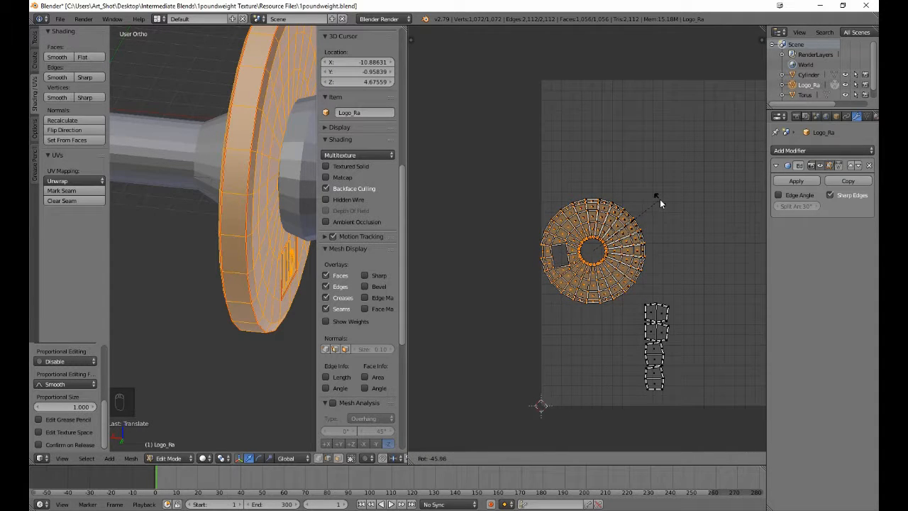
pyautogui.click(660, 203)
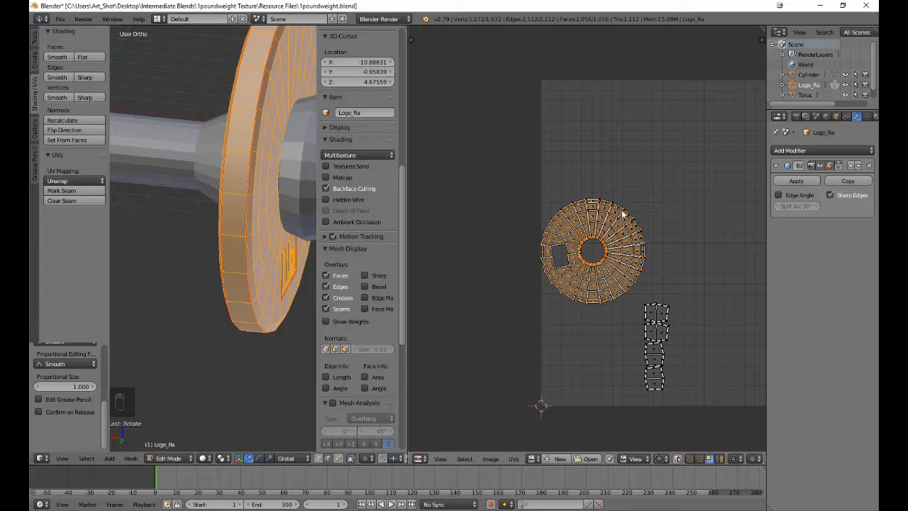
# Step: Select all the stacked disc islands, scale them down to about a third of their size, and pin them
pyautogui.press('b')
pyautogui.moveTo(527, 164); pyautogui.dragTo(654, 298)
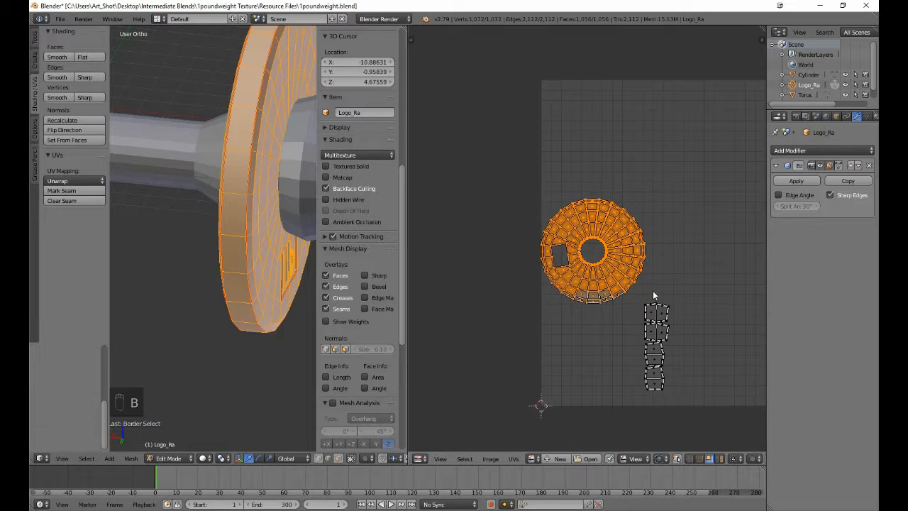
pyautogui.press('b')
pyautogui.moveTo(540, 257); pyautogui.dragTo(631, 340)
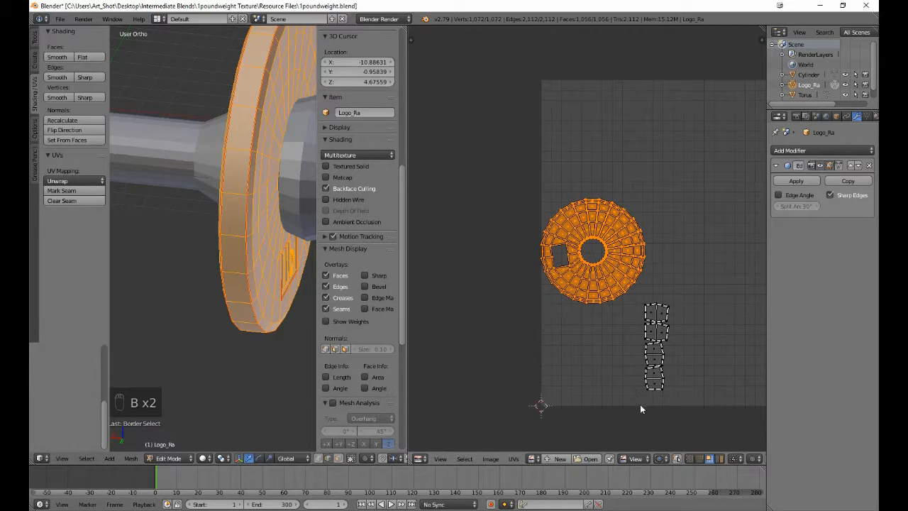
pyautogui.press('s')
pyautogui.click(606, 298)
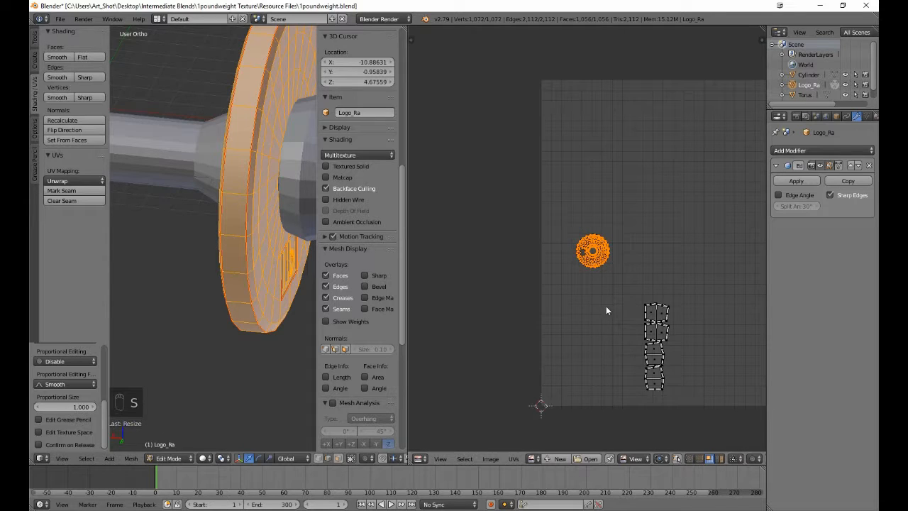
pyautogui.scroll(-3, 606, 305)
pyautogui.press('p')
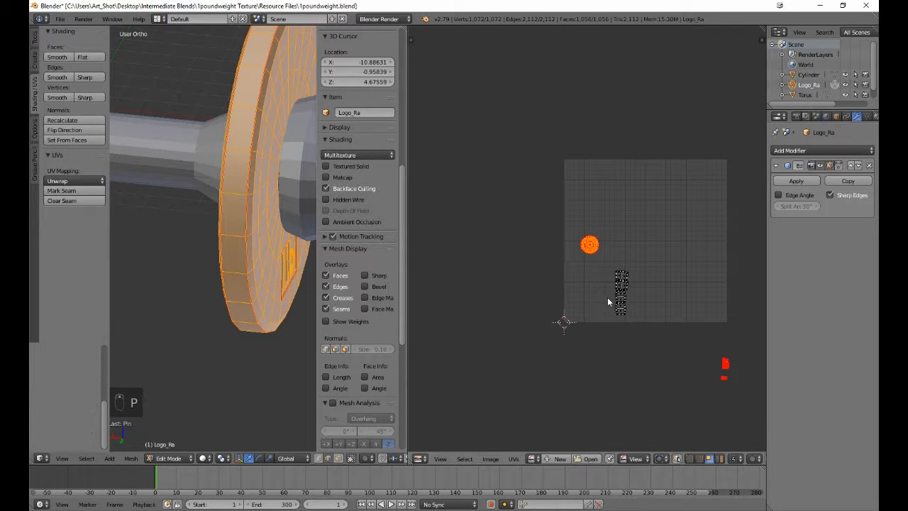
# Step: Move the pinned disc stack outside the grid beside the pinned logo islands and deselect everything
pyautogui.press('g')
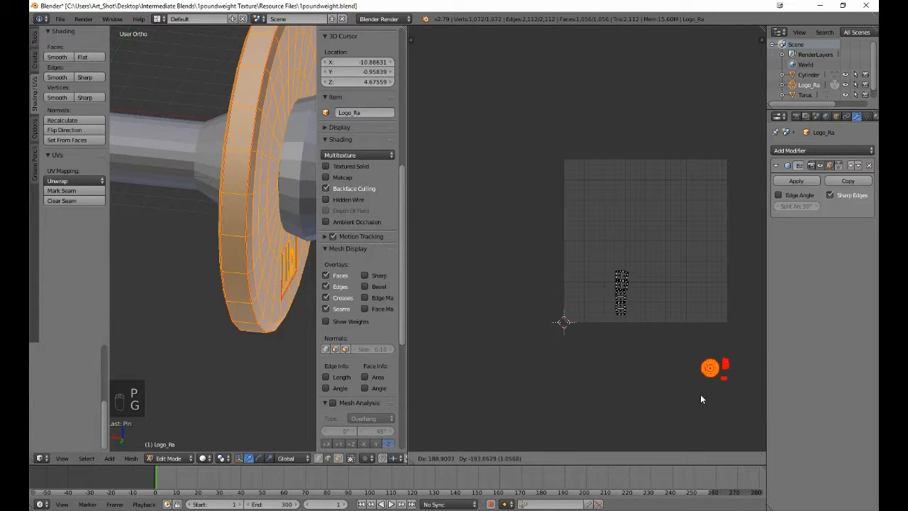
pyautogui.click(702, 395)
pyautogui.press('a')
# Step: Select the topmost of the four remaining small block islands and move it onto the second one
pyautogui.scroll(3, 625, 270)
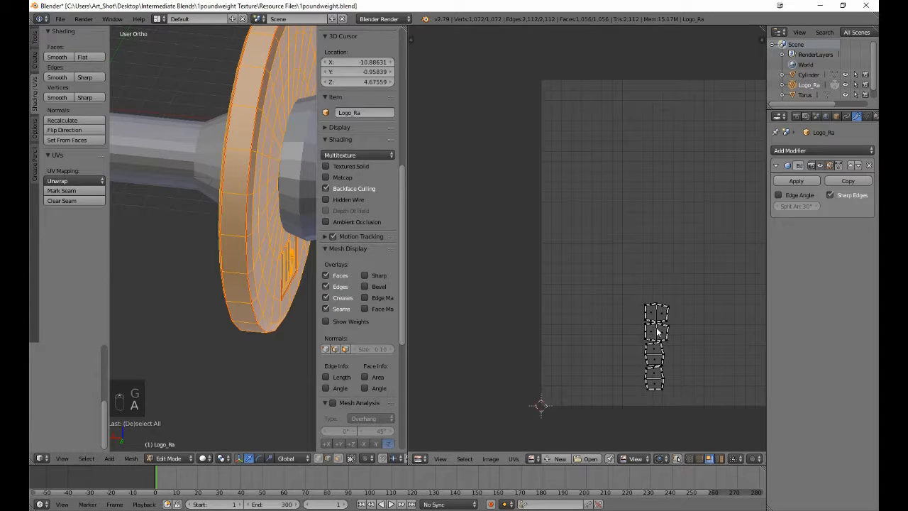
pyautogui.moveTo(667, 356); pyautogui.dragTo(564, 294, button='middle')
pyautogui.scroll(4, 459, 299)
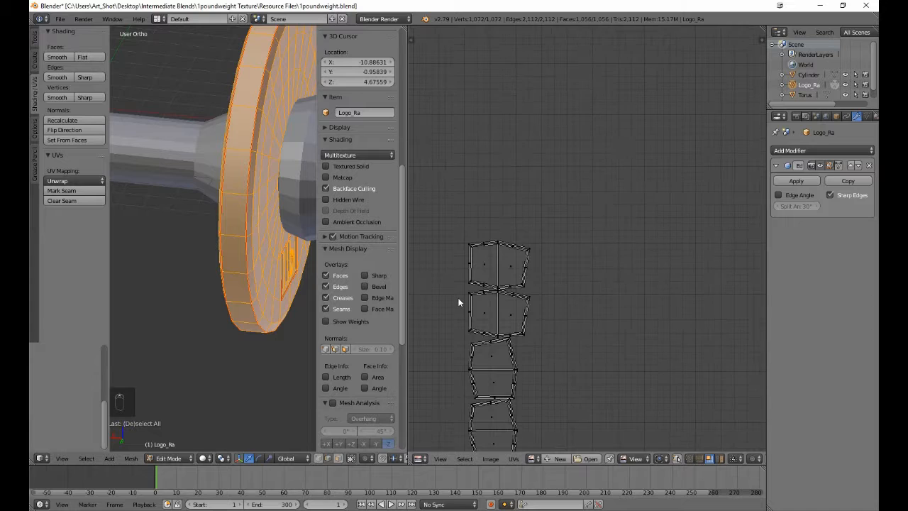
pyautogui.press('b')
pyautogui.moveTo(441, 206); pyautogui.dragTo(555, 289)
pyautogui.press('g')
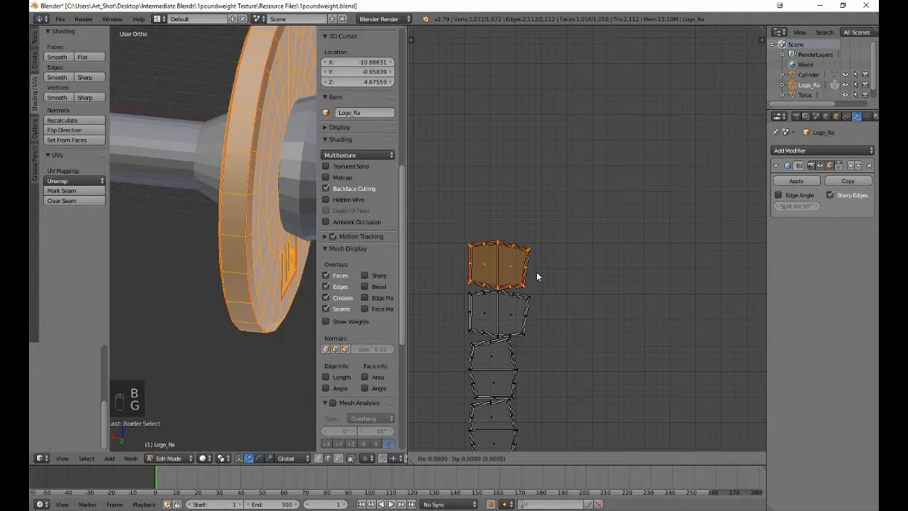
pyautogui.click(537, 320)
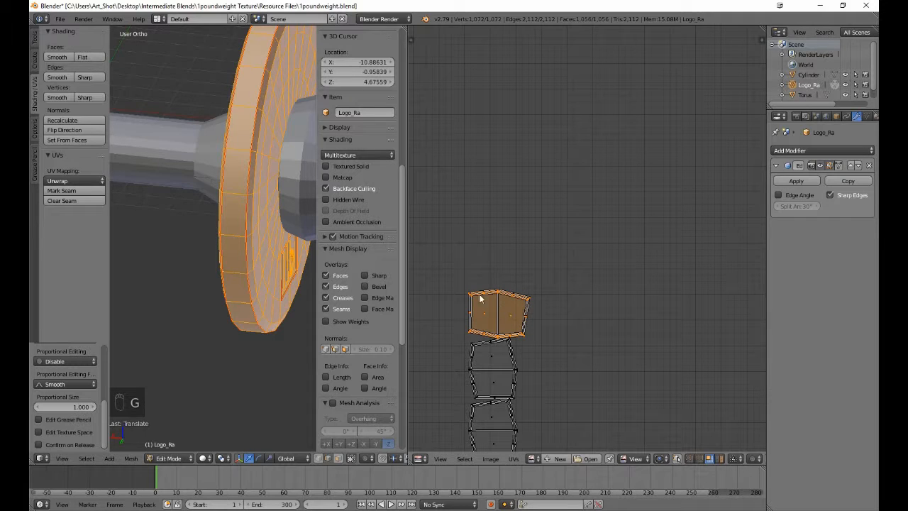
# Step: Select both overlapped top block islands, rotate them about a quarter turn, and move them onto the third block
pyautogui.press('b')
pyautogui.moveTo(438, 263); pyautogui.dragTo(569, 337)
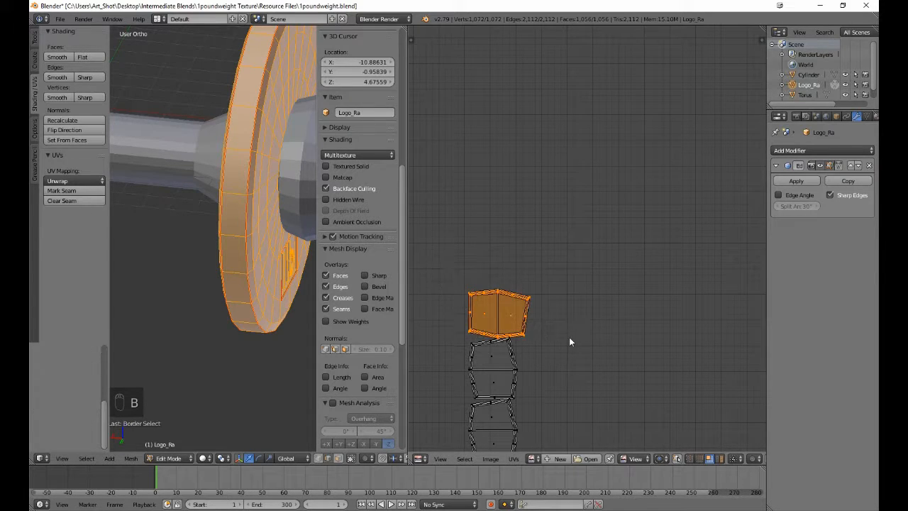
pyautogui.press('r')
pyautogui.click(543, 295)
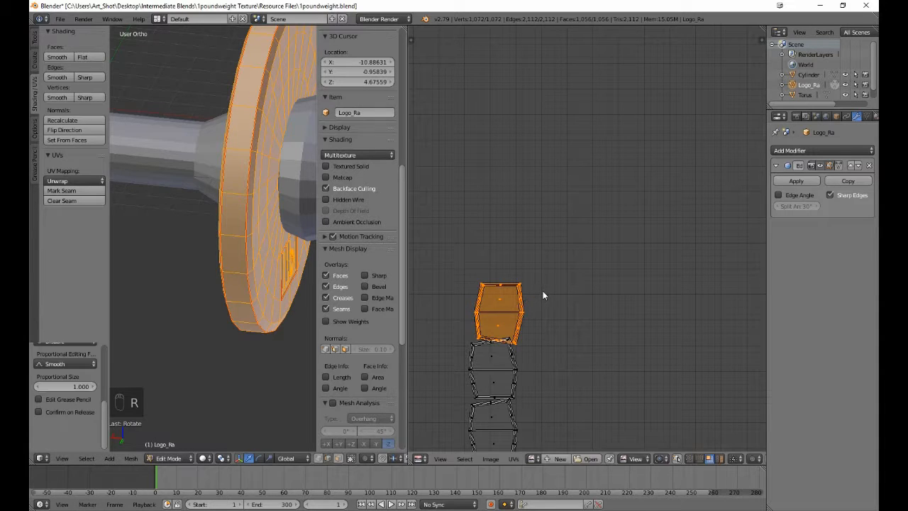
pyautogui.press('g')
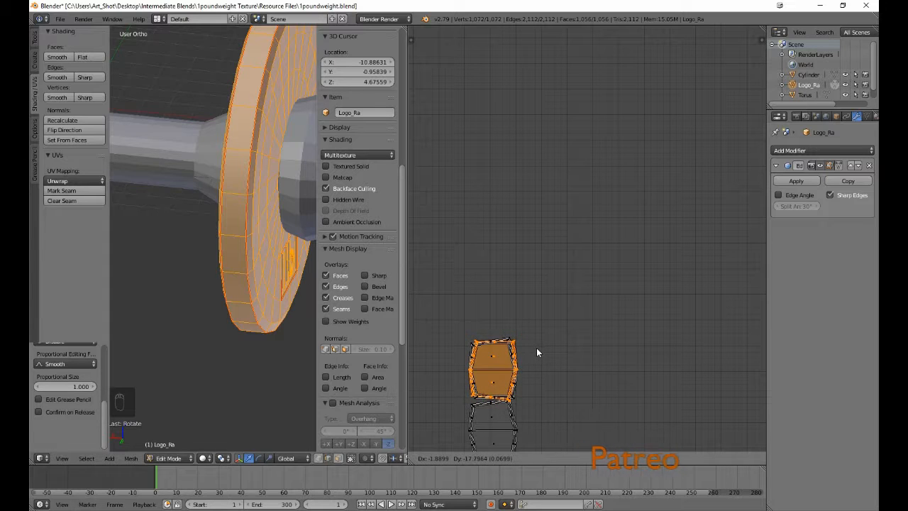
pyautogui.click(537, 347)
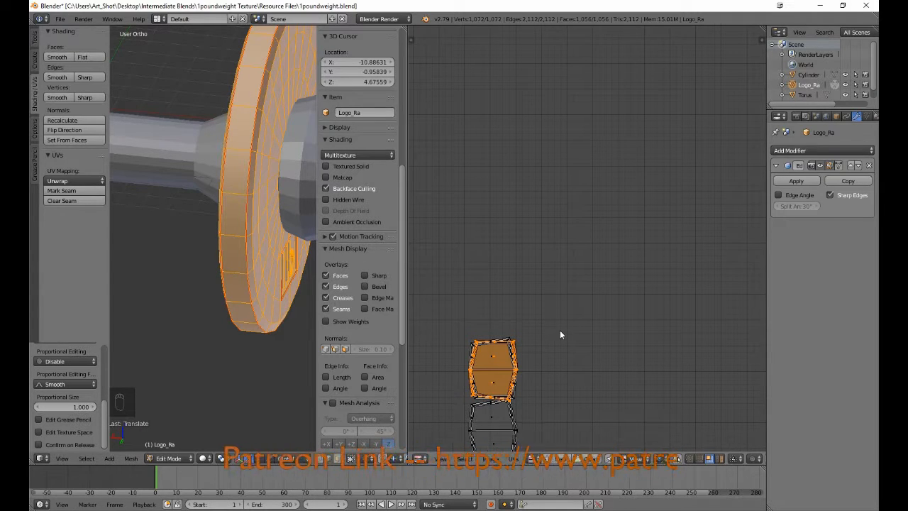
# Step: Mirror the selected block islands, nudge them to match the outline of the third block, and deselect everything
pyautogui.hotkey('ctrl', 'm')
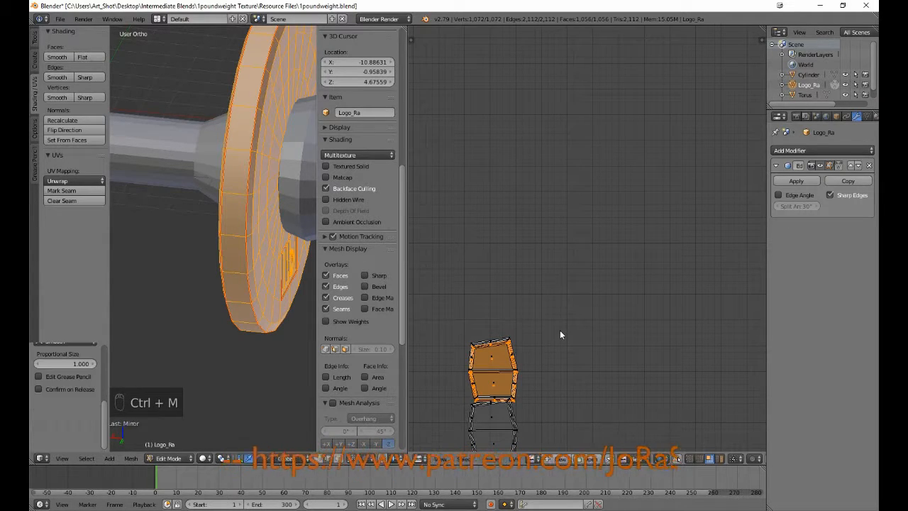
pyautogui.press('g')
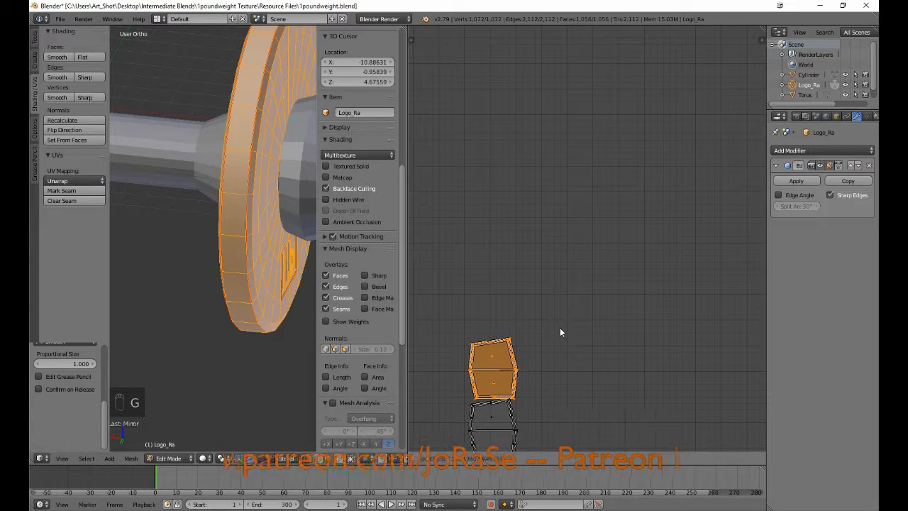
pyautogui.click(560, 332)
pyautogui.press('a')
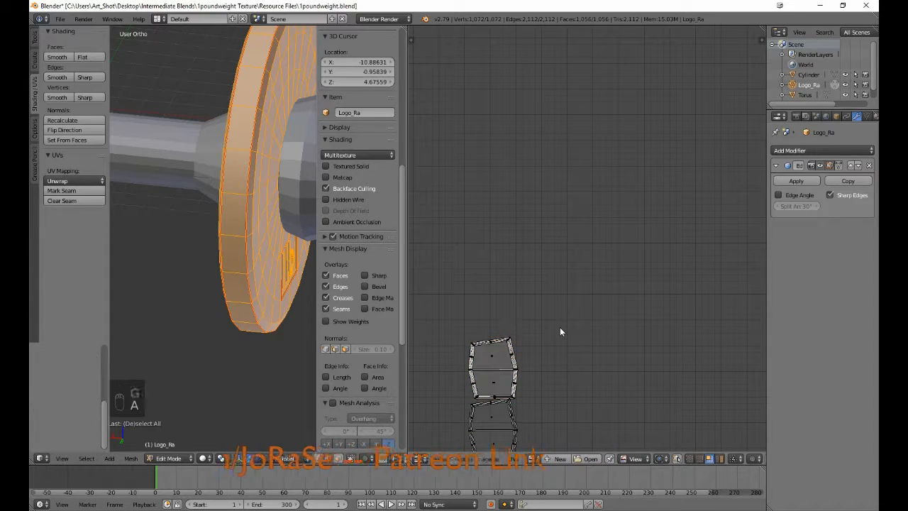
# Step: Select the three stacked block islands and move them down onto the bottom block
pyautogui.press('b')
pyautogui.moveTo(437, 307); pyautogui.dragTo(548, 391)
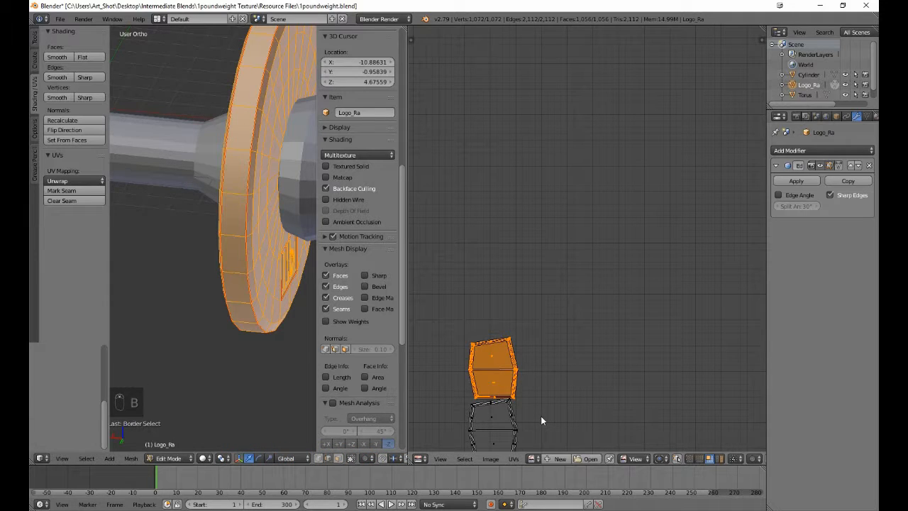
pyautogui.moveTo(539, 414); pyautogui.dragTo(565, 208, button='middle')
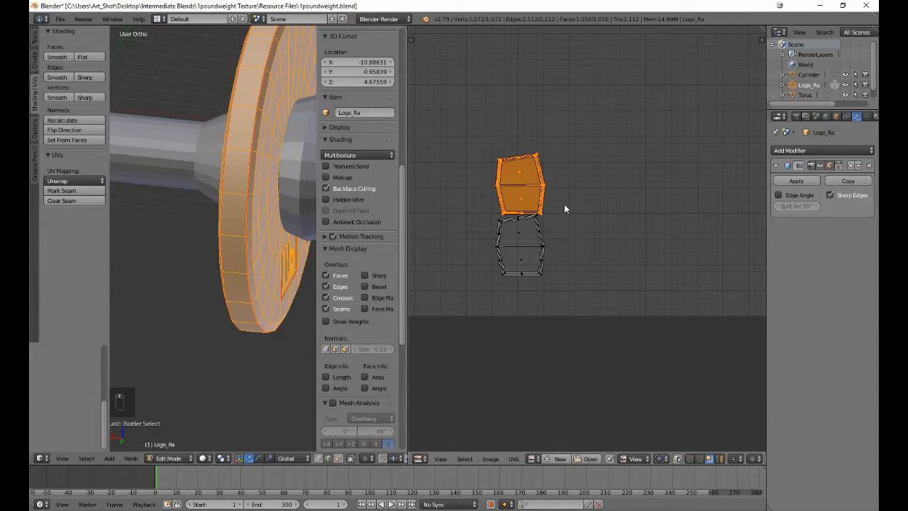
pyautogui.press('g')
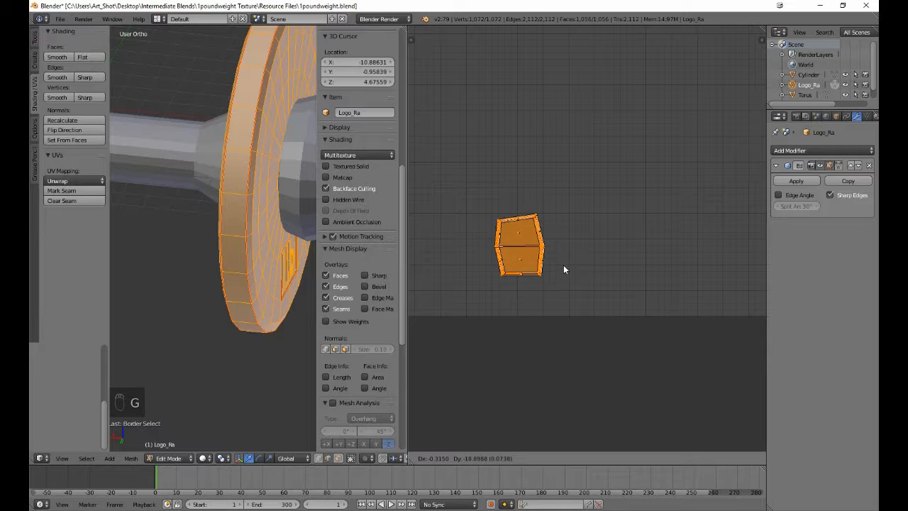
pyautogui.click(564, 264)
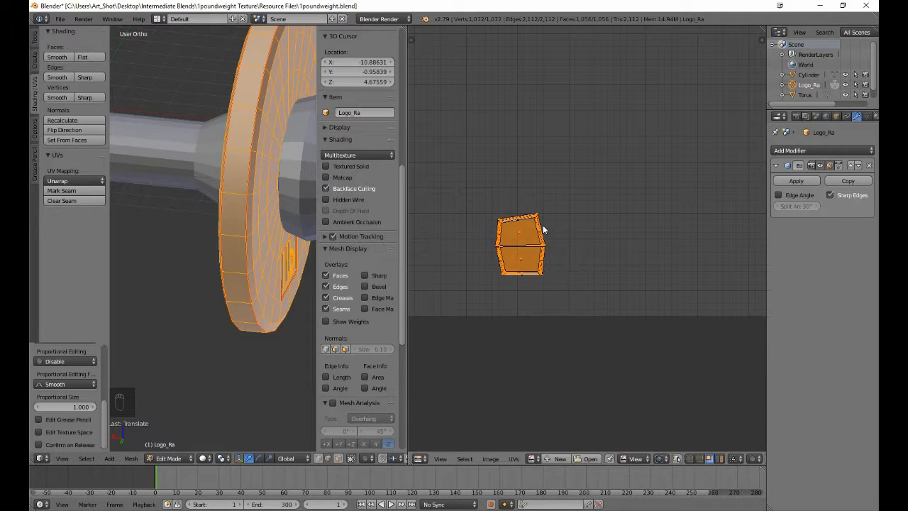
# Step: Select the stacked block islands, move them below the UV grid, and pin them
pyautogui.press('b')
pyautogui.moveTo(482, 184); pyautogui.dragTo(597, 330)
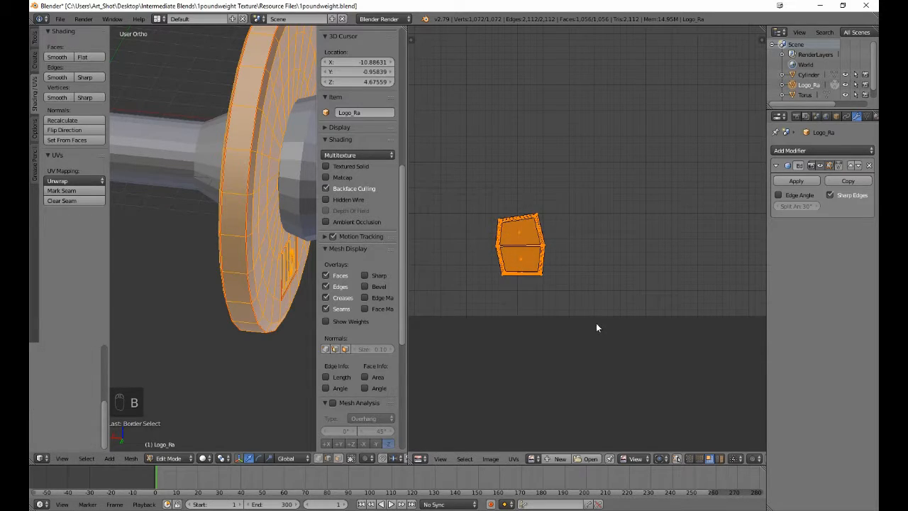
pyautogui.scroll(-3, 595, 329)
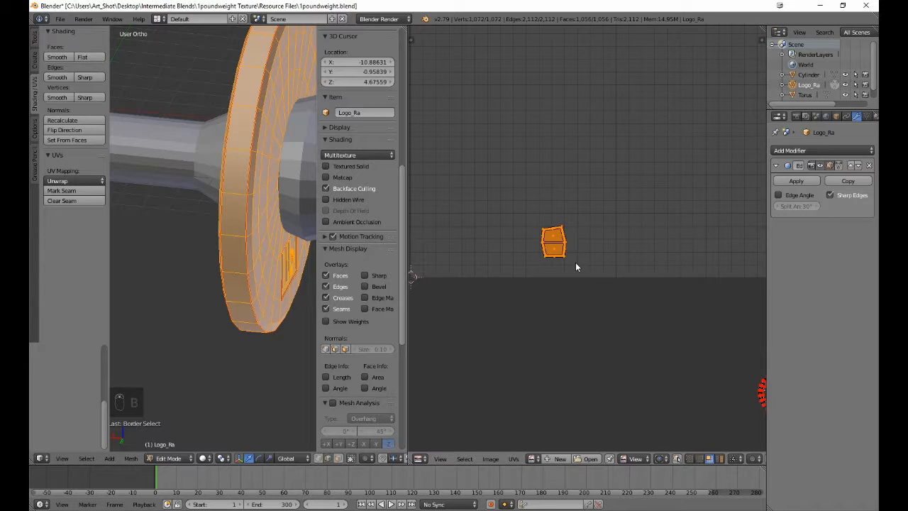
pyautogui.press('g')
pyautogui.click(685, 403)
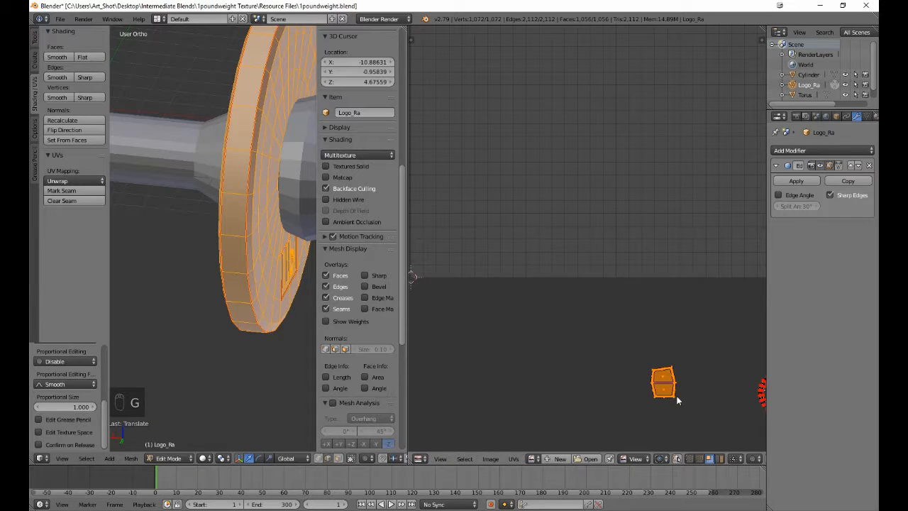
pyautogui.press('p')
# Step: Move the pinned block islands directly beneath the other pinned islands and deselect everything
pyautogui.moveTo(668, 407); pyautogui.dragTo(460, 344, button='middle')
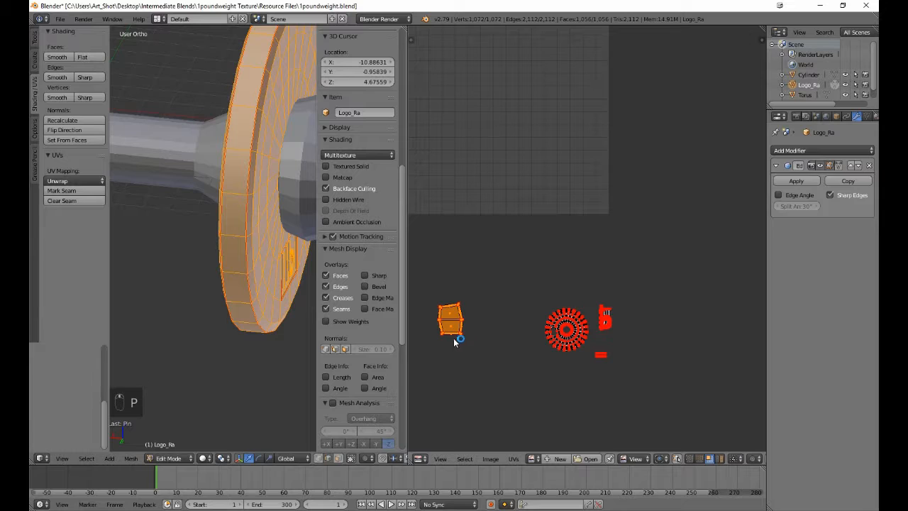
pyautogui.press('g')
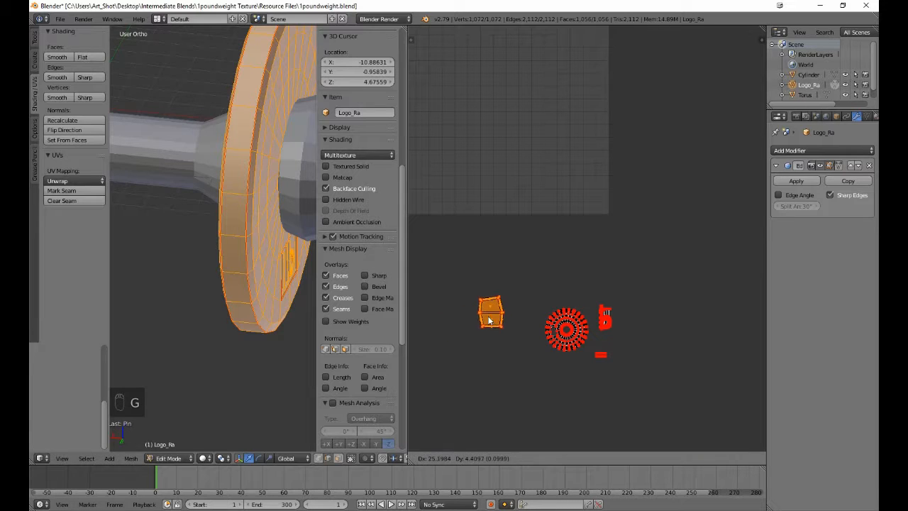
pyautogui.click(583, 386)
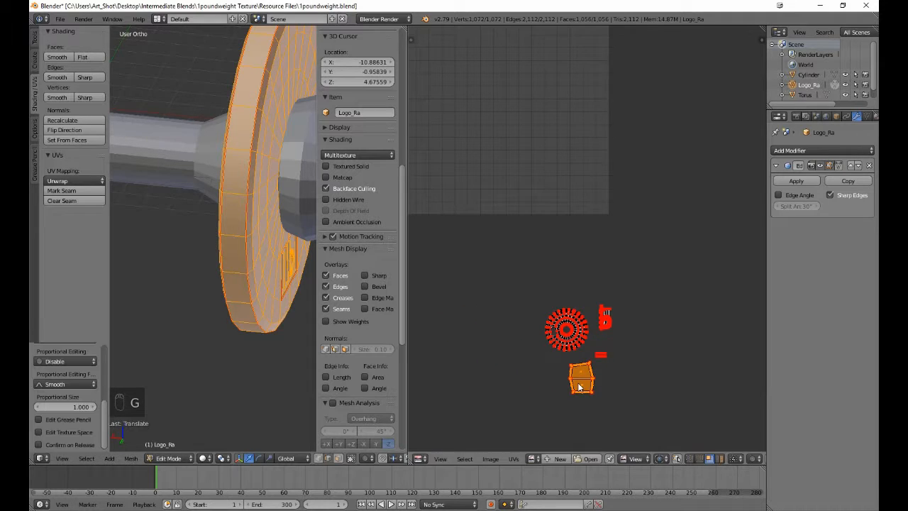
pyautogui.press('a')
pyautogui.scroll(-4, 501, 347)
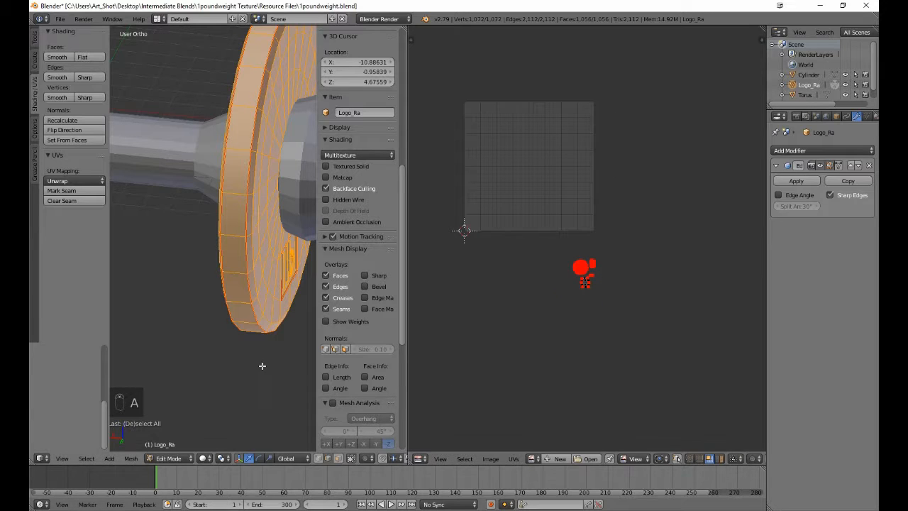
# Step: Leave mesh editing and join the two collar objects at the plates into the handle cylinder
pyautogui.press('Tab')
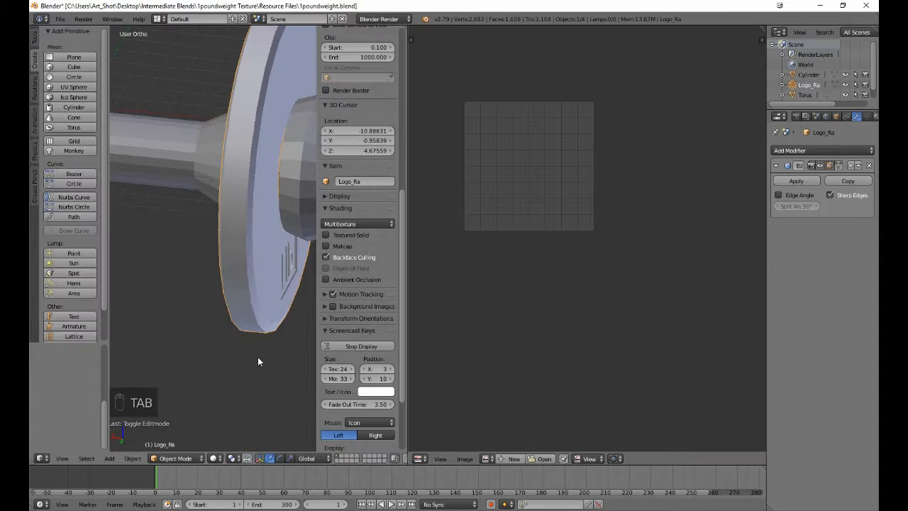
pyautogui.rightClick(183, 151)
pyautogui.scroll(-5, 241, 363)
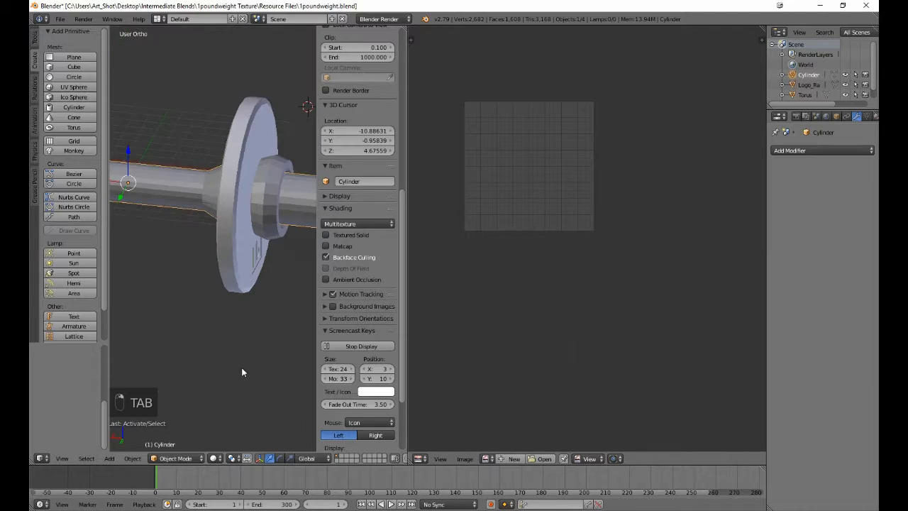
pyautogui.rightClick(244, 209)
pyautogui.moveTo(156, 284); pyautogui.dragTo(262, 358, button='middle')
pyautogui.rightClick(167, 285)
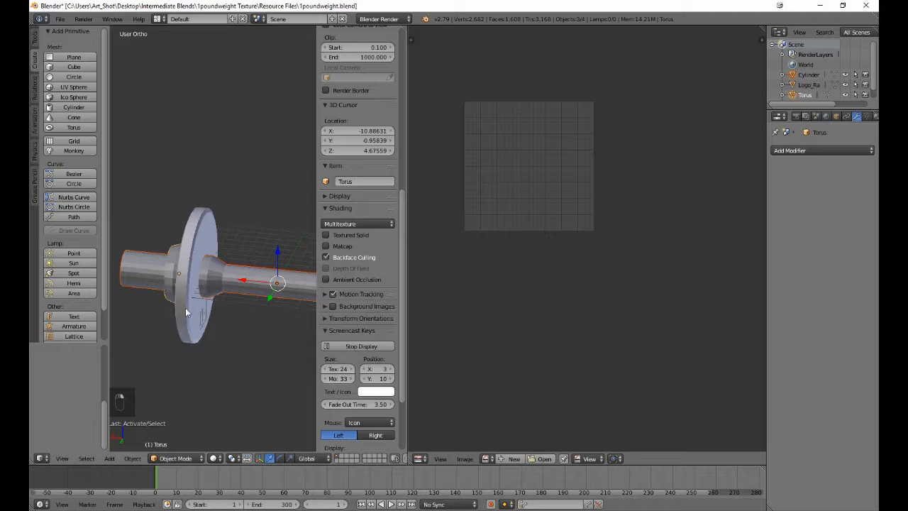
pyautogui.rightClick(287, 297)
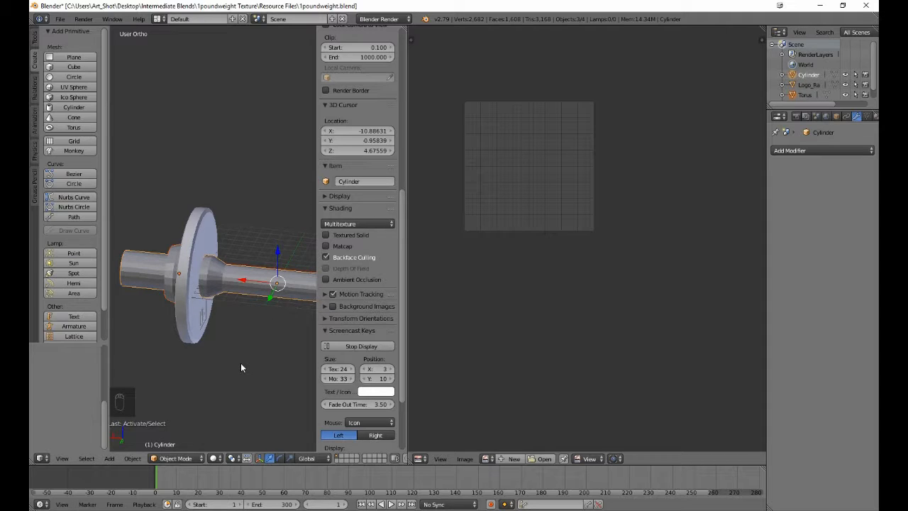
pyautogui.hotkey('ctrl', 'j')
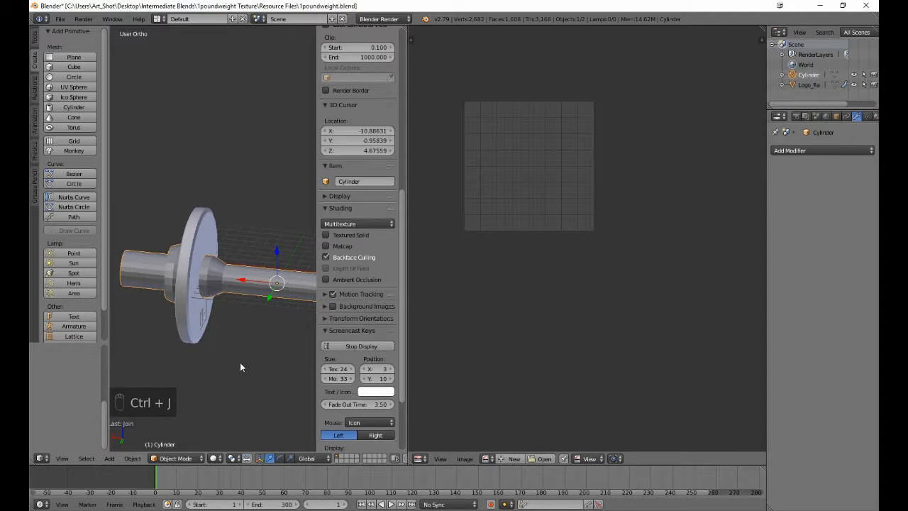
# Step: Edit the joined handle mesh and select the outer rim edge loops of both flared handle ends beside the plates
pyautogui.press('Tab')
pyautogui.press('a')
pyautogui.press('a')
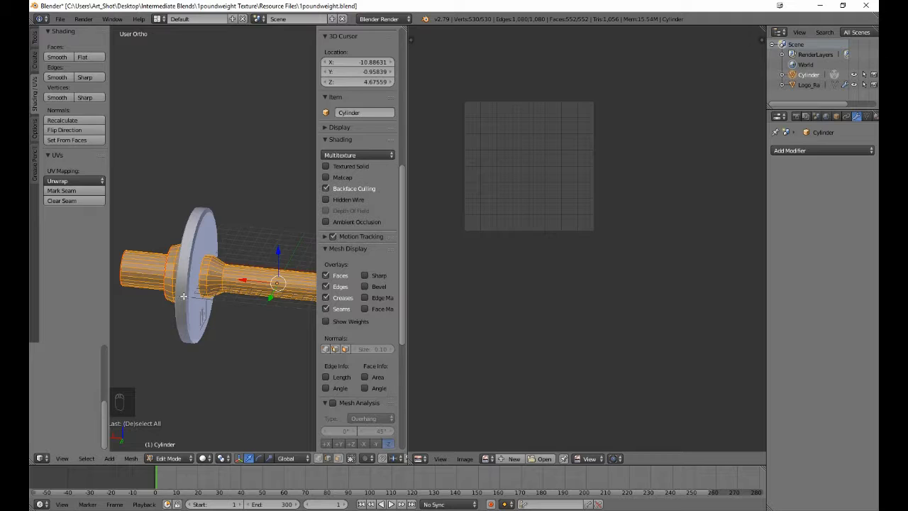
pyautogui.press('a')
pyautogui.scroll(3, 184, 305)
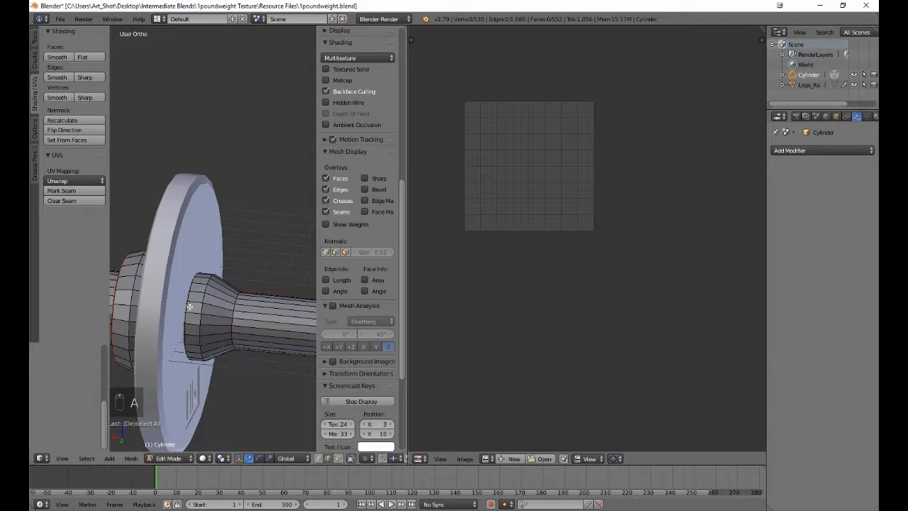
pyautogui.keyDown('alt'); pyautogui.rightClick(189, 306); pyautogui.keyUp('alt')
pyautogui.moveTo(162, 371); pyautogui.dragTo(173, 357, button='middle')
pyautogui.keyDown('alt'); pyautogui.keyDown('shift'); pyautogui.rightClick(289, 281); pyautogui.keyUp('shift'); pyautogui.keyUp('alt')
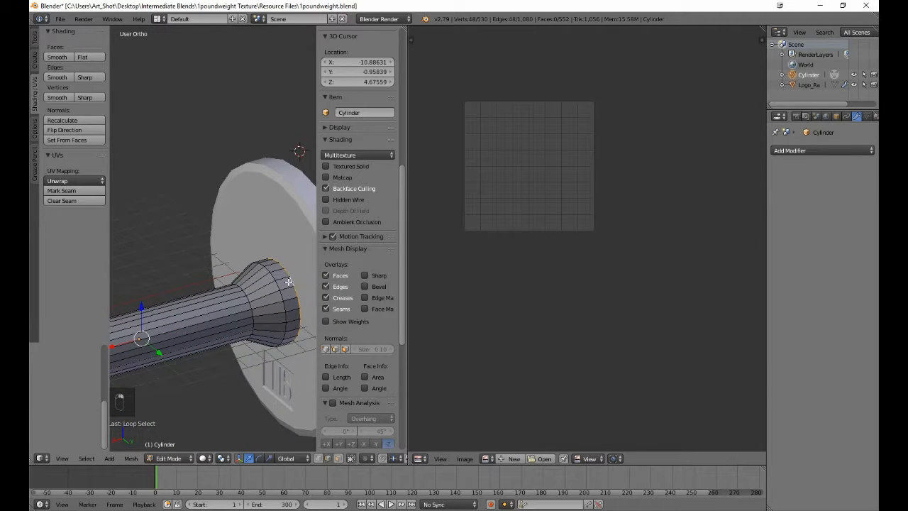
# Step: Using wireframe display, add the inner edge loops of both flared ends to the selection and mark all selected loops as seams
pyautogui.press('z')
pyautogui.scroll(3, 271, 345)
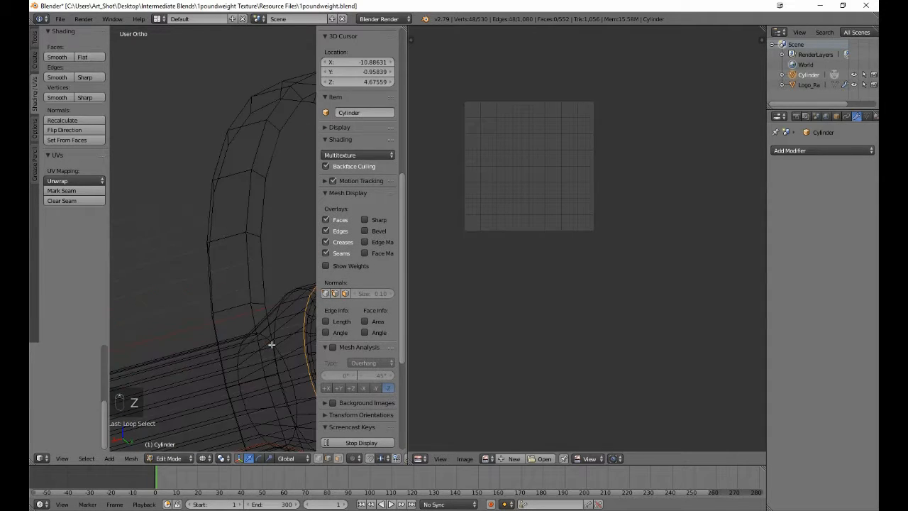
pyautogui.moveTo(264, 345); pyautogui.dragTo(266, 405, button='middle')
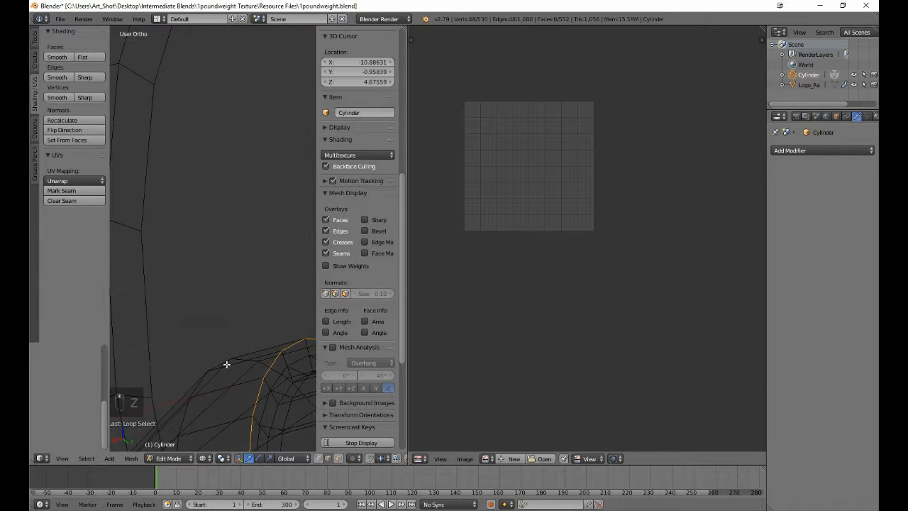
pyautogui.scroll(-3, 270, 414)
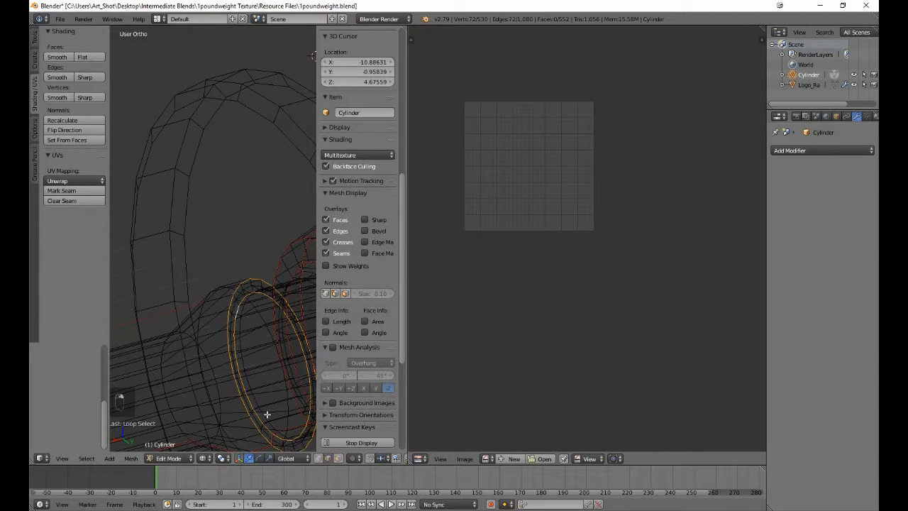
pyautogui.keyDown('shift'); pyautogui.moveTo(192, 412); pyautogui.dragTo(303, 385, button='middle'); pyautogui.keyUp('shift')
pyautogui.keyDown('shift'); pyautogui.moveTo(186, 376); pyautogui.dragTo(314, 375, button='middle'); pyautogui.keyUp('shift')
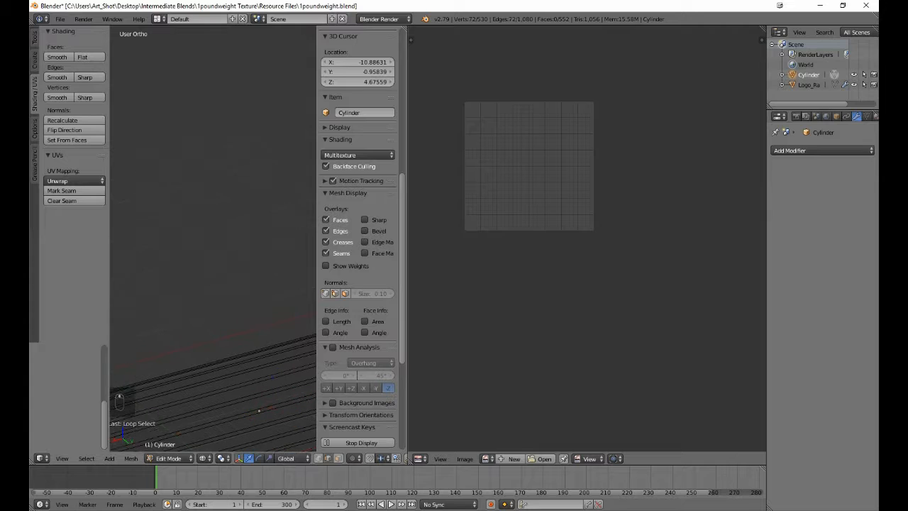
pyautogui.keyDown('shift'); pyautogui.moveTo(117, 367); pyautogui.dragTo(301, 315, button='middle'); pyautogui.keyUp('shift')
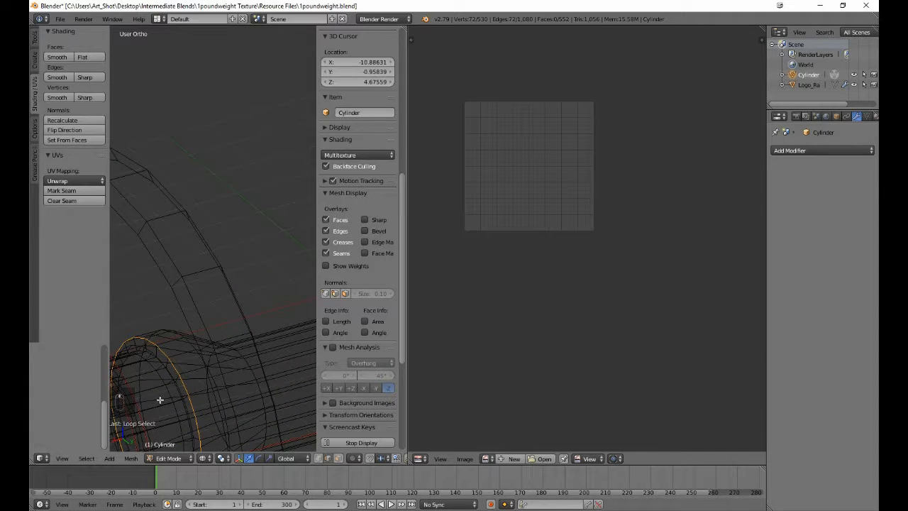
pyautogui.keyDown('alt'); pyautogui.keyDown('shift'); pyautogui.rightClick(157, 360); pyautogui.keyUp('shift'); pyautogui.keyUp('alt')
pyautogui.moveTo(260, 390)
pyautogui.mouseDown(button='middle')
pyautogui.moveTo(258, 334)
pyautogui.moveTo(257, 396)
pyautogui.mouseUp(button='middle')
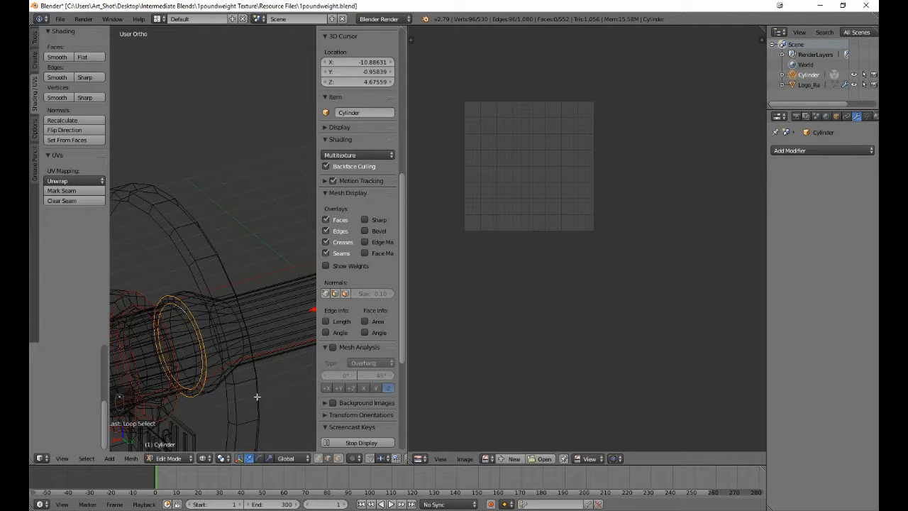
pyautogui.click(78, 192)
# Step: Select the entire handle mesh and unwrap it with the standard Unwrap option
pyautogui.press('a')
pyautogui.press('a')
pyautogui.press('a')
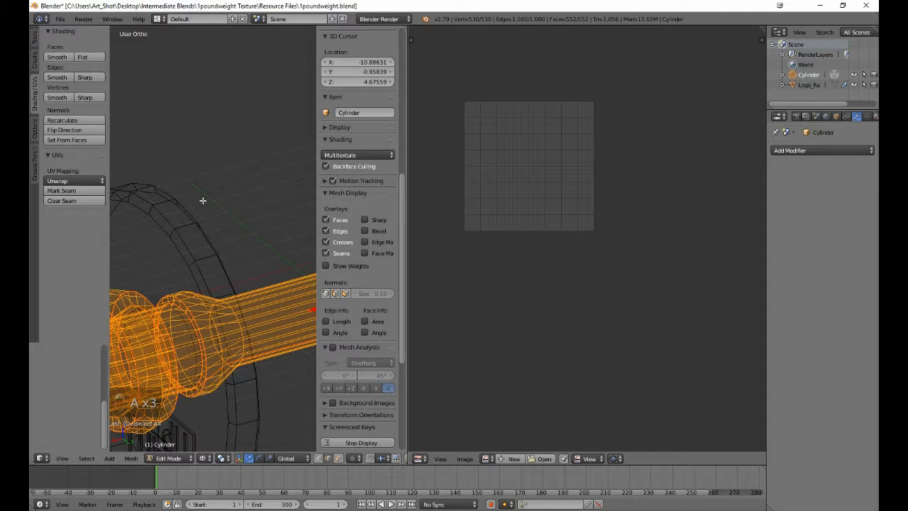
pyautogui.click(66, 181)
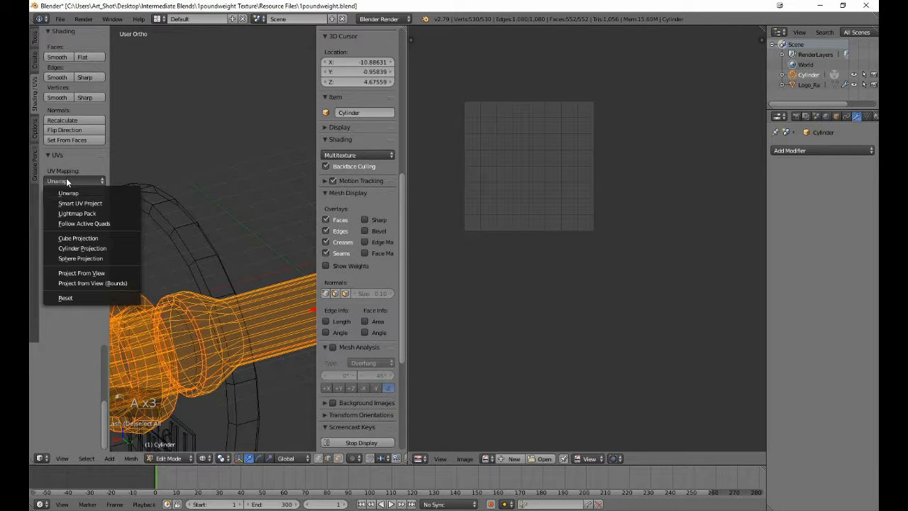
pyautogui.click(68, 190)
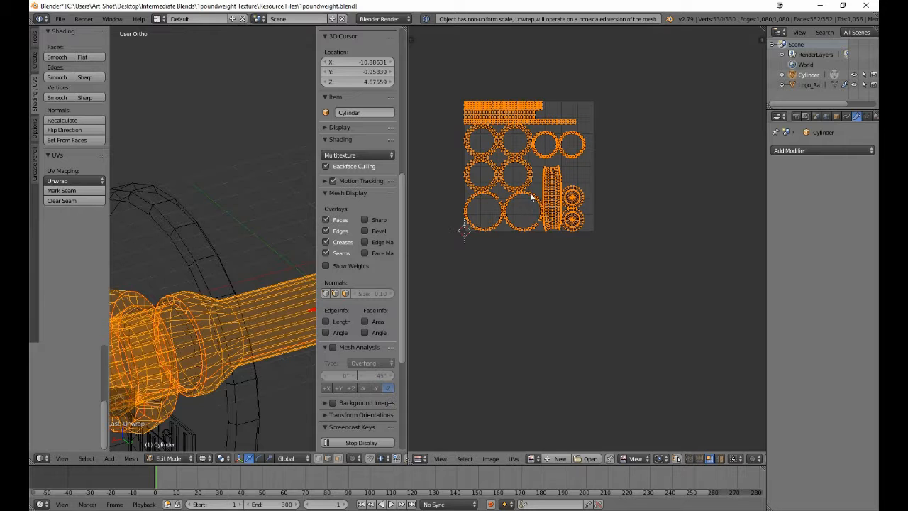
# Step: Move all of the handle's UV islands below the UV grid and deselect them
pyautogui.press('g')
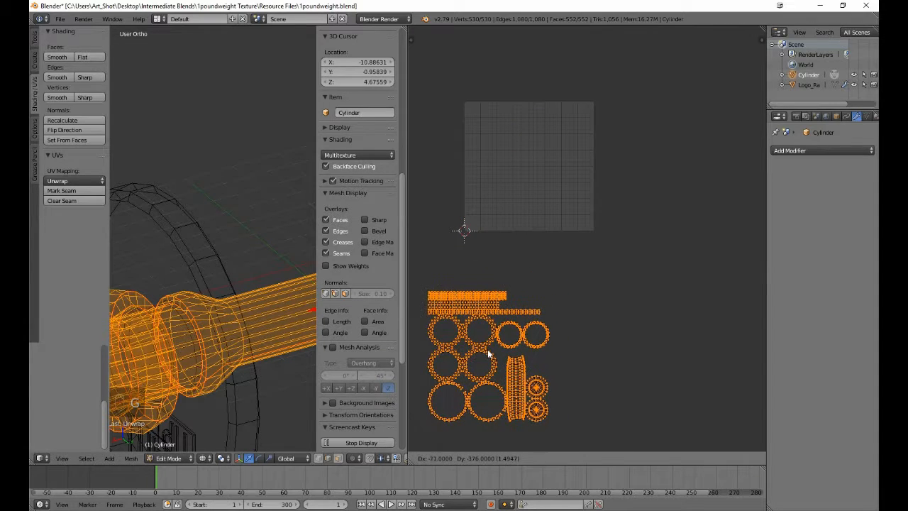
pyautogui.click(488, 353)
pyautogui.press('a')
# Step: Select the upper of the two small end-cap disc islands and move it straight down onto the lower one
pyautogui.moveTo(517, 383); pyautogui.dragTo(579, 276, button='middle')
pyautogui.scroll(5, 579, 276)
pyautogui.moveTo(620, 324); pyautogui.dragTo(577, 244, button='middle')
pyautogui.press('b')
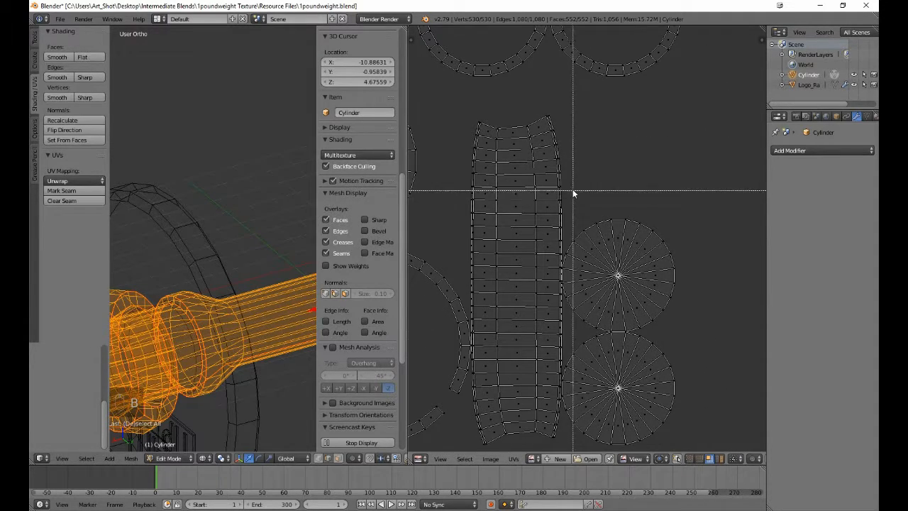
pyautogui.moveTo(573, 188); pyautogui.dragTo(708, 320)
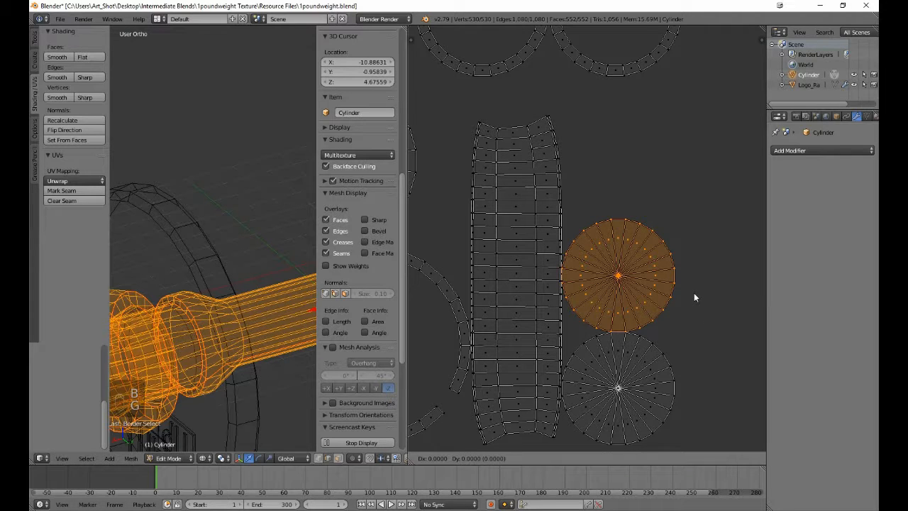
pyautogui.press('g')
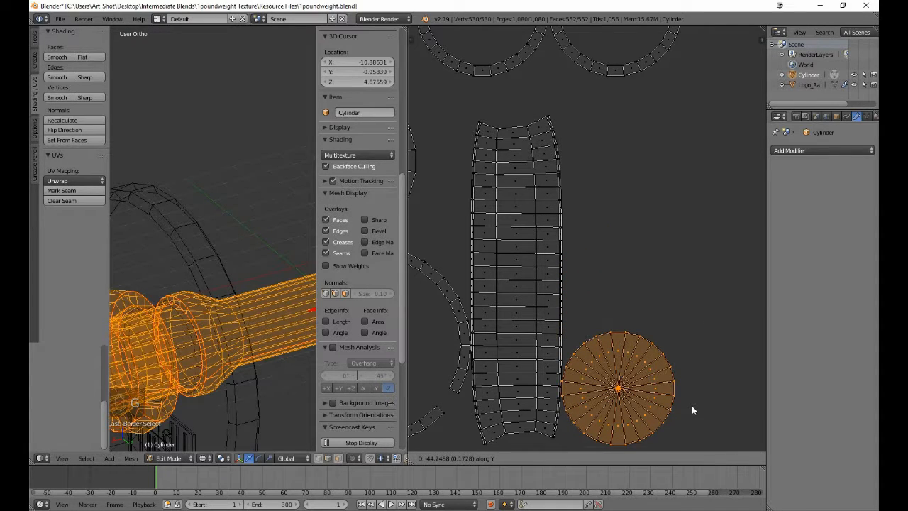
pyautogui.click(692, 405)
# Step: Select both stacked end-cap discs and move them into empty space away from the neighbouring vertical strip
pyautogui.press('b')
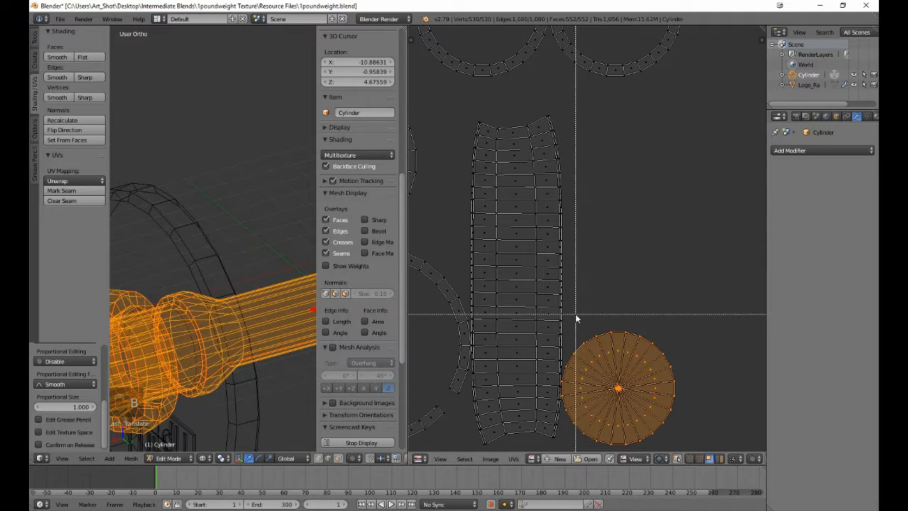
pyautogui.moveTo(569, 311); pyautogui.dragTo(701, 435)
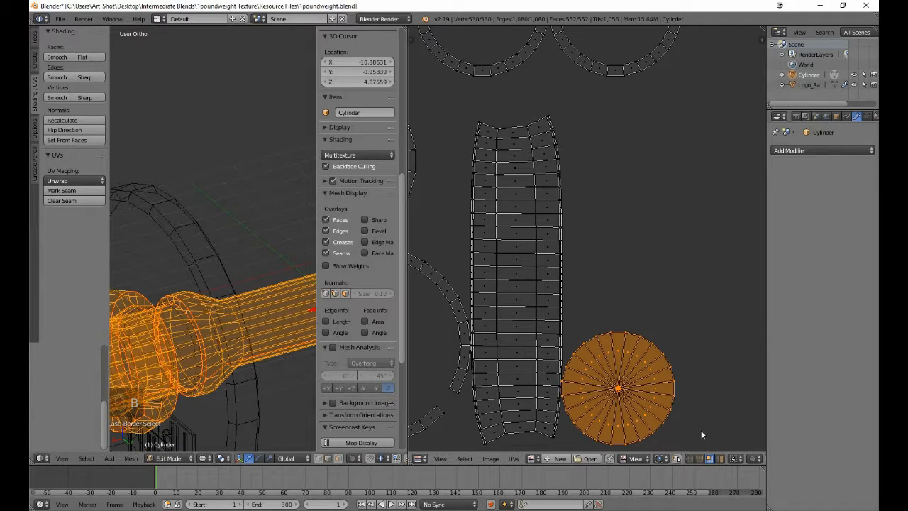
pyautogui.scroll(-3, 700, 431)
pyautogui.press('g')
pyautogui.click(693, 372)
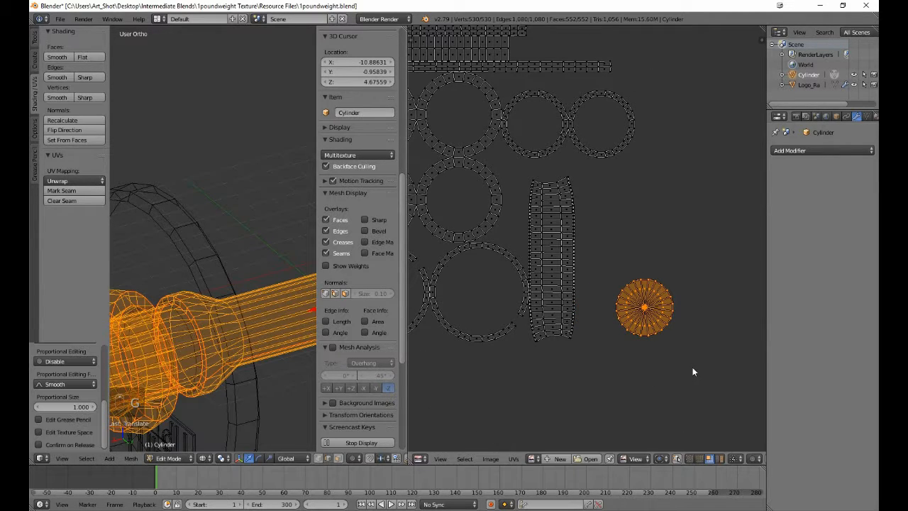
# Step: Pin the round cap UV island and clear the selection
pyautogui.press('p')
pyautogui.press('a')
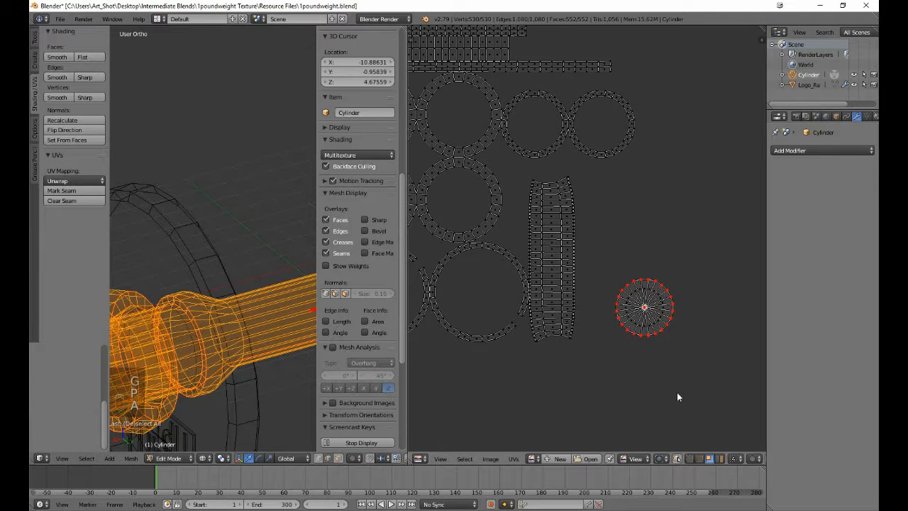
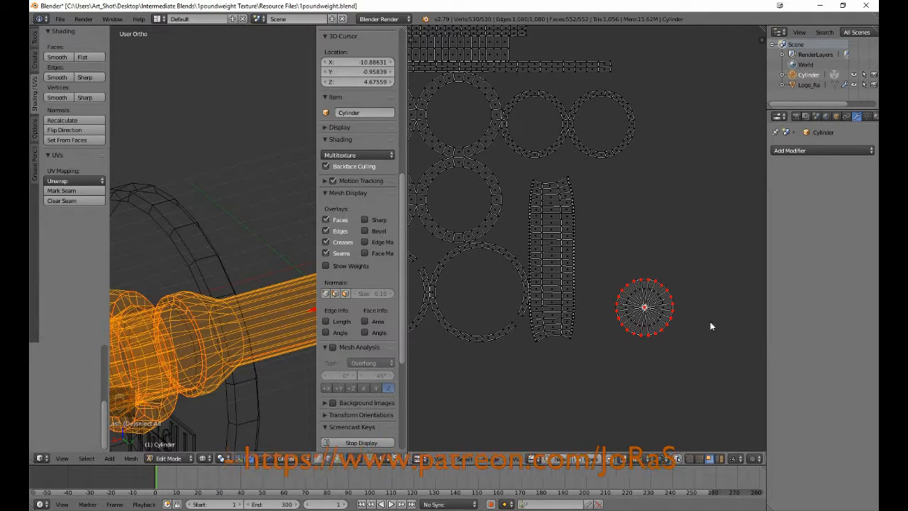
# Step: Stack the outer small ring UV island on the small ring beside it by moving it horizontally
pyautogui.moveTo(579, 285); pyautogui.dragTo(614, 414, button='middle')
pyautogui.press('b')
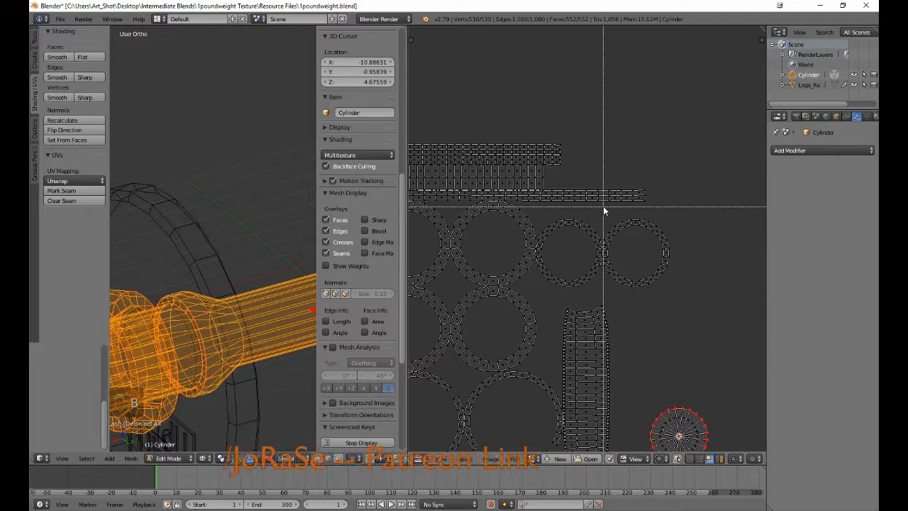
pyautogui.moveTo(605, 206); pyautogui.dragTo(687, 290)
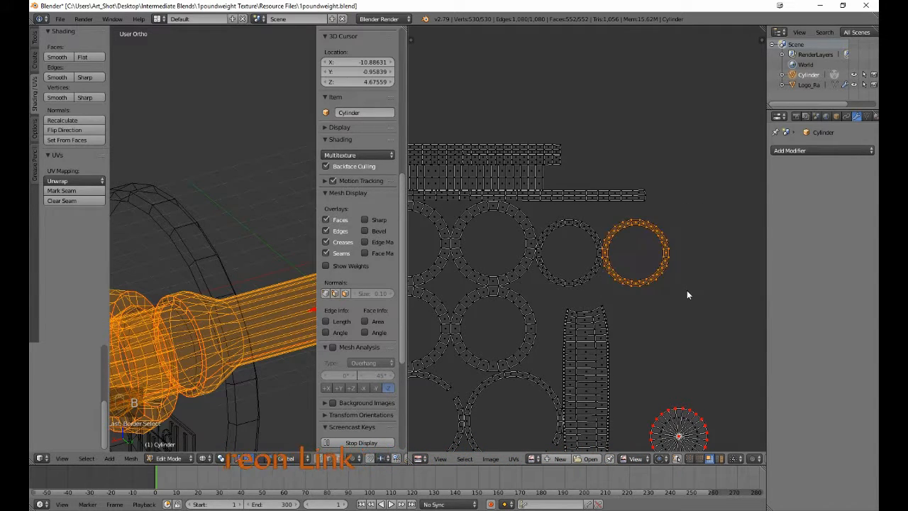
pyautogui.press('g')
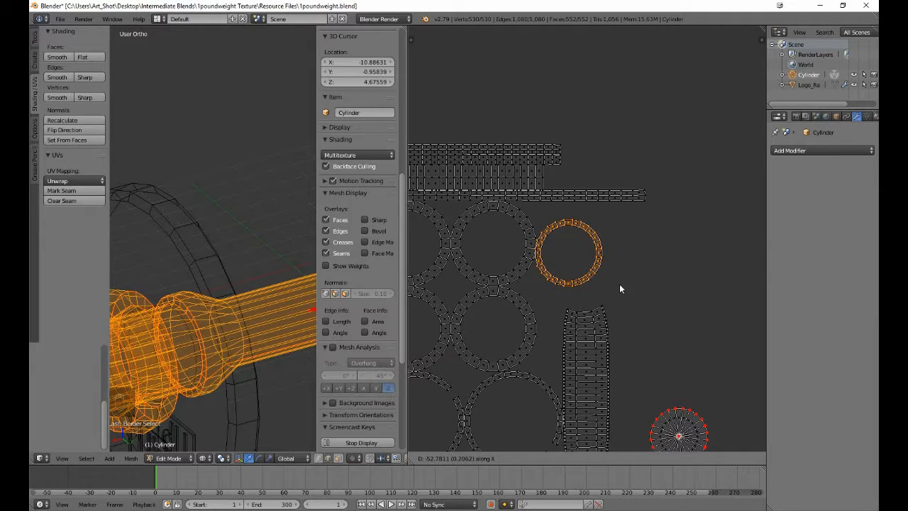
pyautogui.click(621, 283)
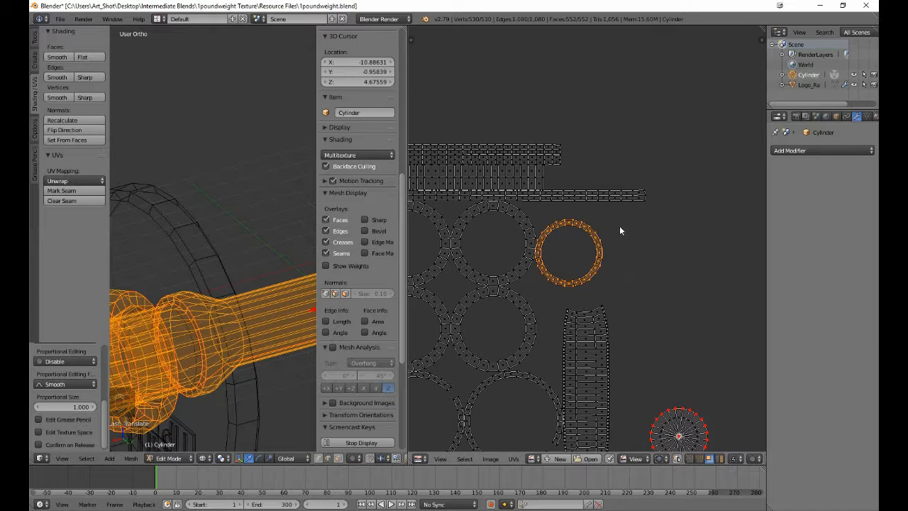
# Step: Move both stacked small rings to just above the pinned round cap island and pin them
pyautogui.press('b')
pyautogui.moveTo(614, 213); pyautogui.dragTo(537, 292)
pyautogui.press('g')
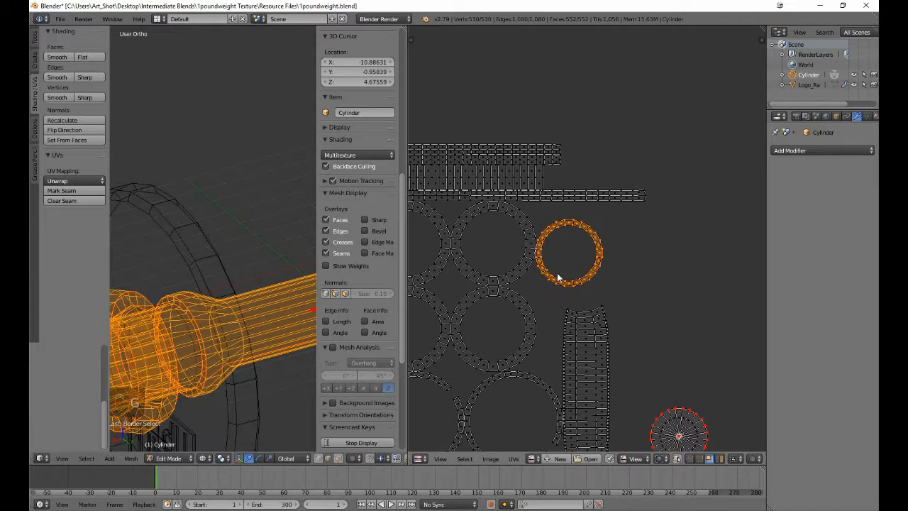
pyautogui.click(668, 371)
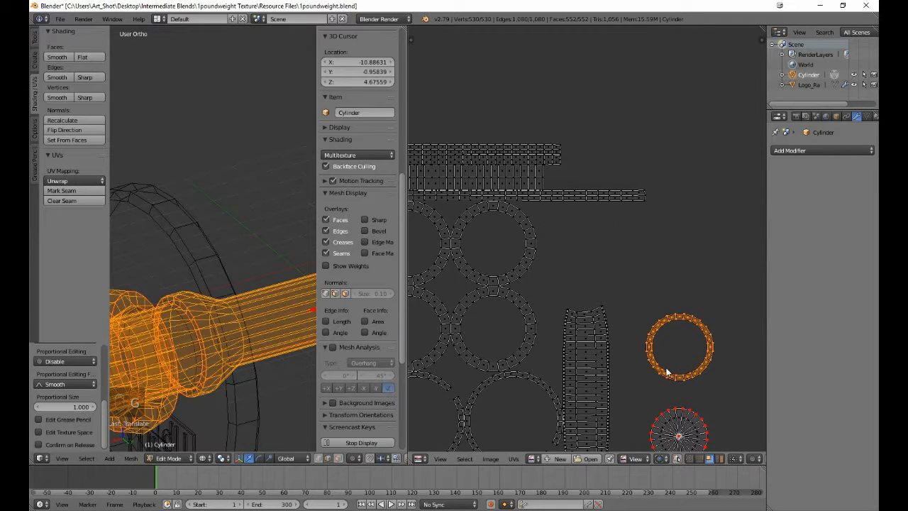
pyautogui.press('p')
pyautogui.press('a')
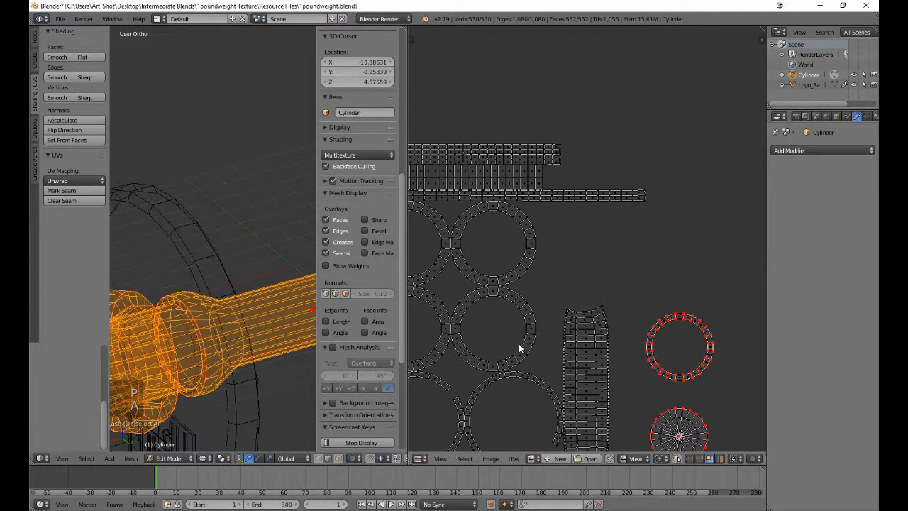
# Step: Move the upper row of two wide ring islands down onto the matching rings in the row below
pyautogui.moveTo(543, 343); pyautogui.dragTo(641, 335, button='middle')
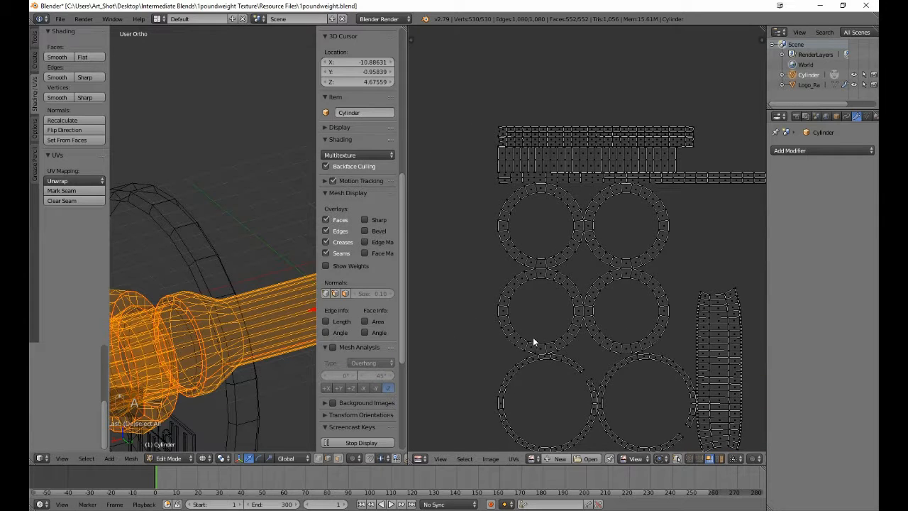
pyautogui.press('b')
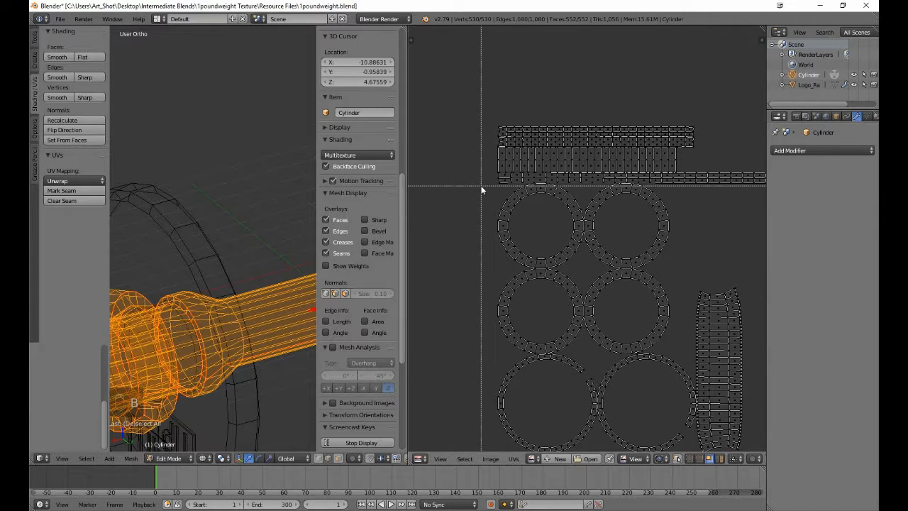
pyautogui.moveTo(480, 186); pyautogui.dragTo(673, 268)
pyautogui.press('g')
pyautogui.click(674, 350)
# Step: Stack the left wide ring islands onto the right ones by moving them along X
pyautogui.press('a')
pyautogui.press('b')
pyautogui.moveTo(471, 239); pyautogui.dragTo(582, 345)
pyautogui.press('g')
pyautogui.press('x')
pyautogui.click(668, 346)
# Step: Move the whole stack of wide rings out beside the pinned small rings, pin it and clear the selection
pyautogui.press('b')
pyautogui.moveTo(680, 248); pyautogui.dragTo(550, 358)
pyautogui.scroll(-3, 548, 359)
pyautogui.press('g')
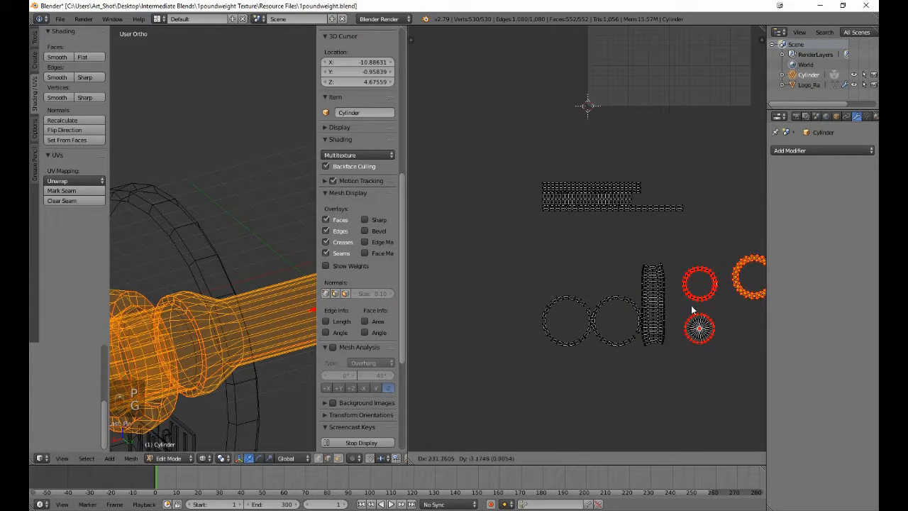
pyautogui.click(694, 308)
pyautogui.press('a')
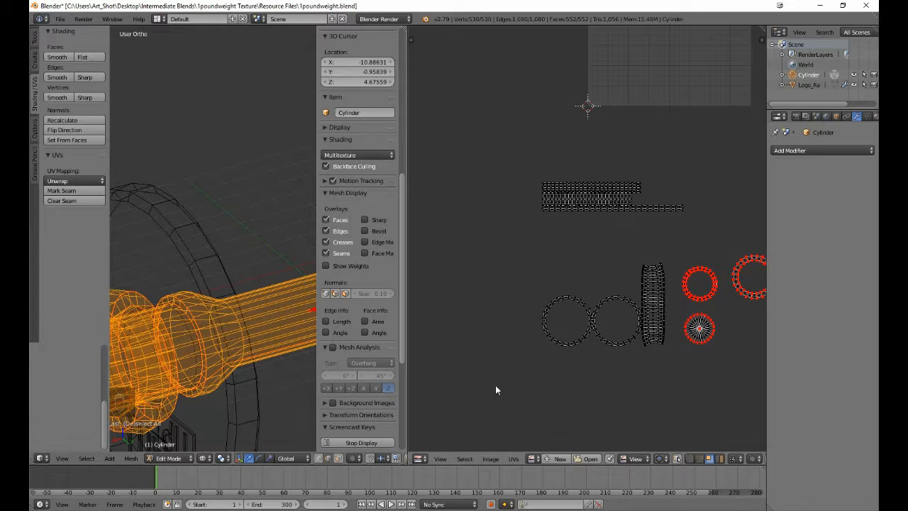
# Step: Select the entire vertical strip island and move it into the empty space below the other islands
pyautogui.scroll(3, 640, 387)
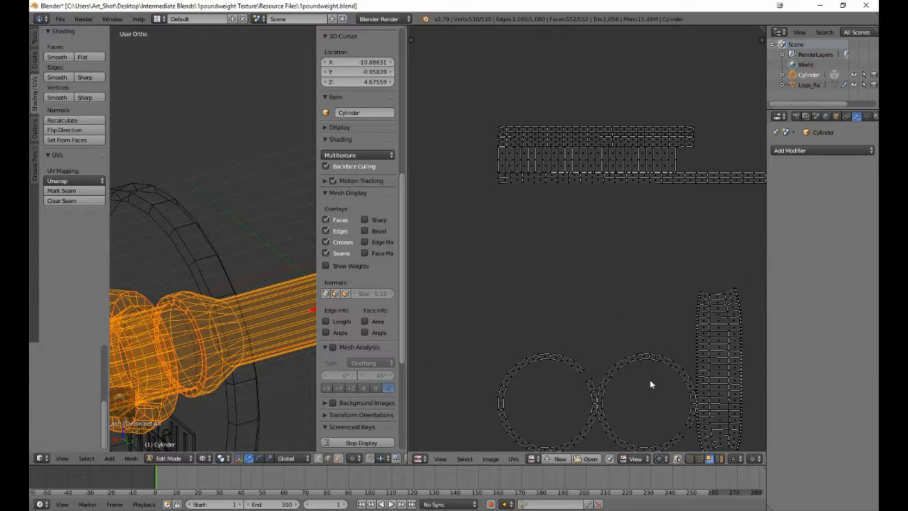
pyautogui.moveTo(647, 382); pyautogui.dragTo(533, 297, button='middle')
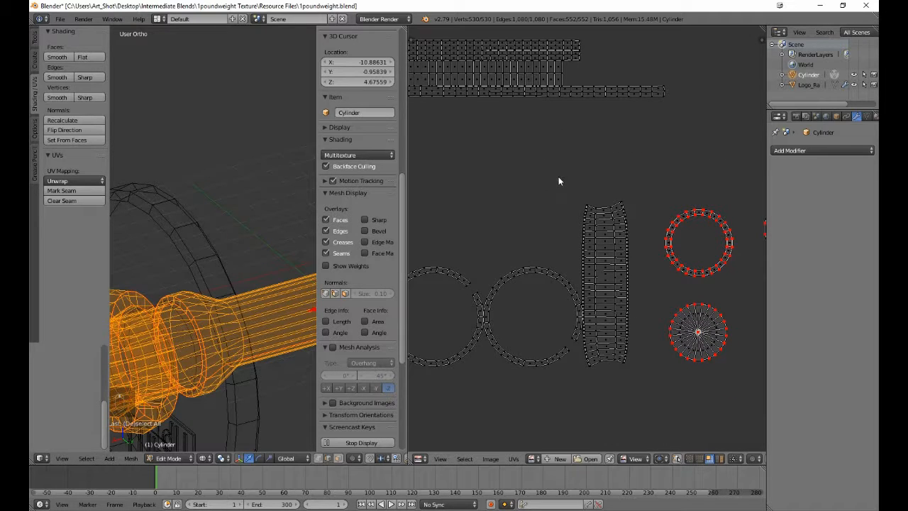
pyautogui.press('b')
pyautogui.moveTo(566, 175); pyautogui.dragTo(630, 288)
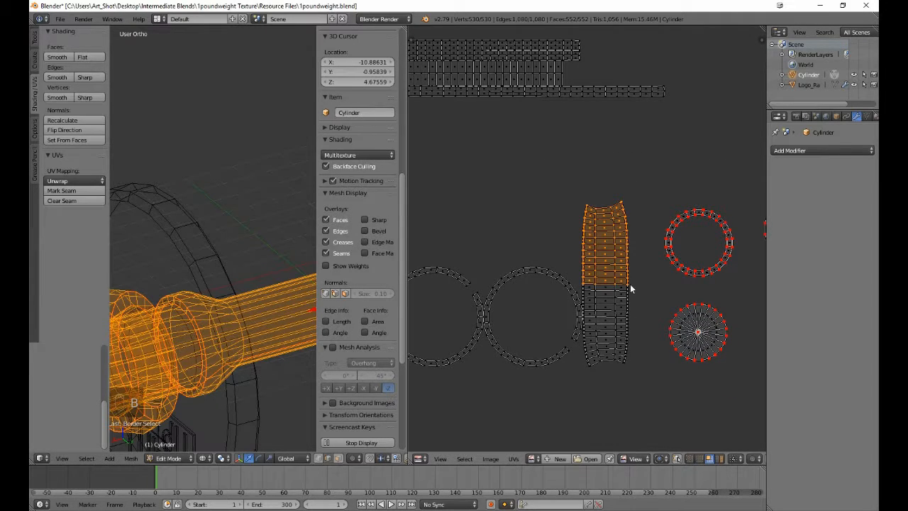
pyautogui.press('b')
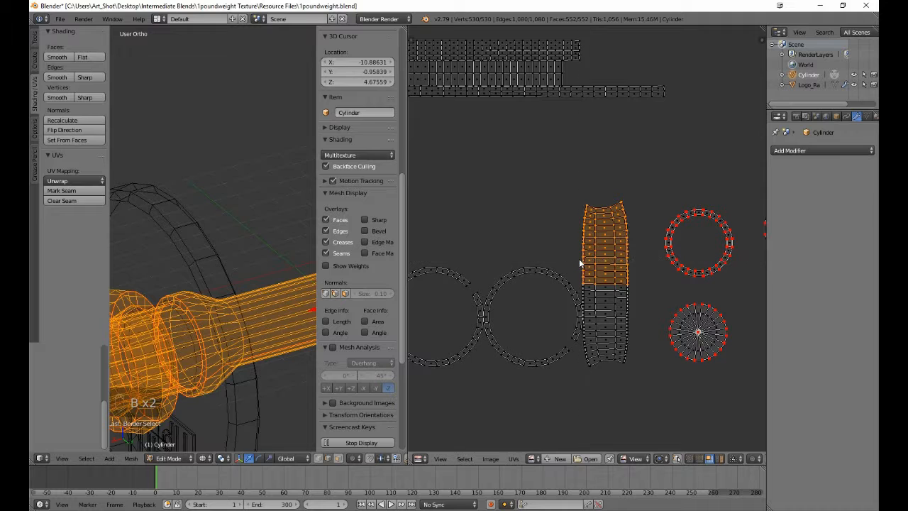
pyautogui.press('b')
pyautogui.moveTo(629, 293); pyautogui.dragTo(640, 371)
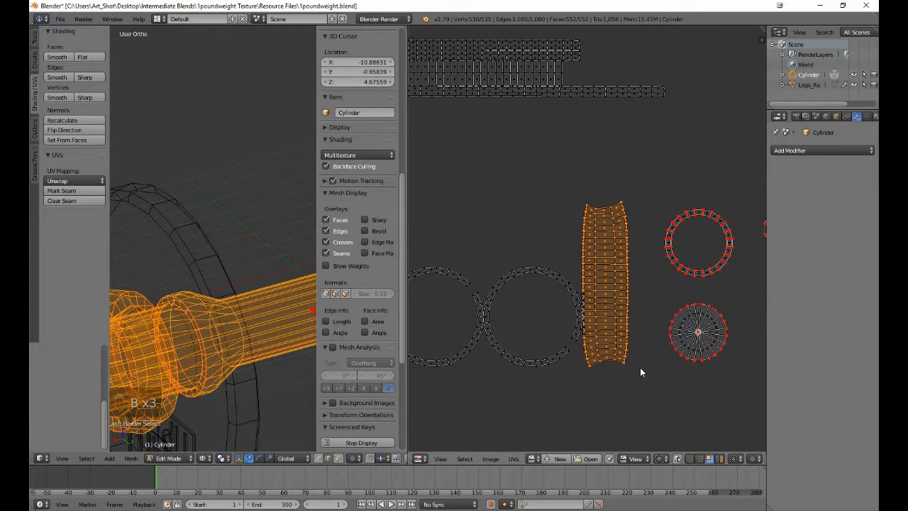
pyautogui.scroll(5, 593, 286)
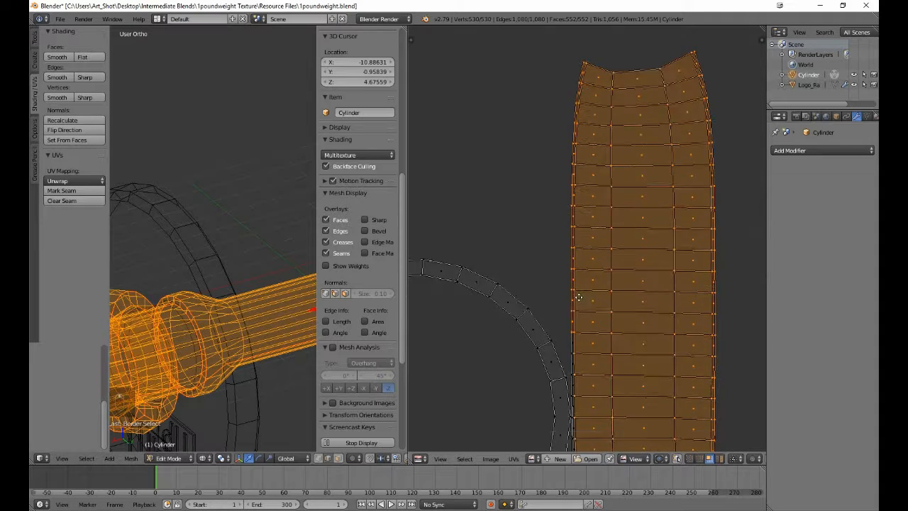
pyautogui.scroll(1, 561, 269)
pyautogui.press('b')
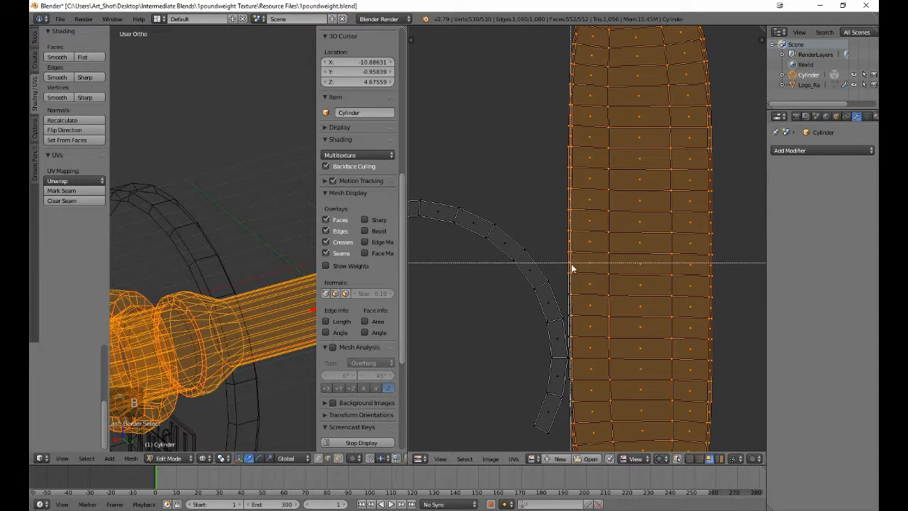
pyautogui.moveTo(569, 264); pyautogui.dragTo(601, 420)
pyautogui.scroll(-4, 594, 357)
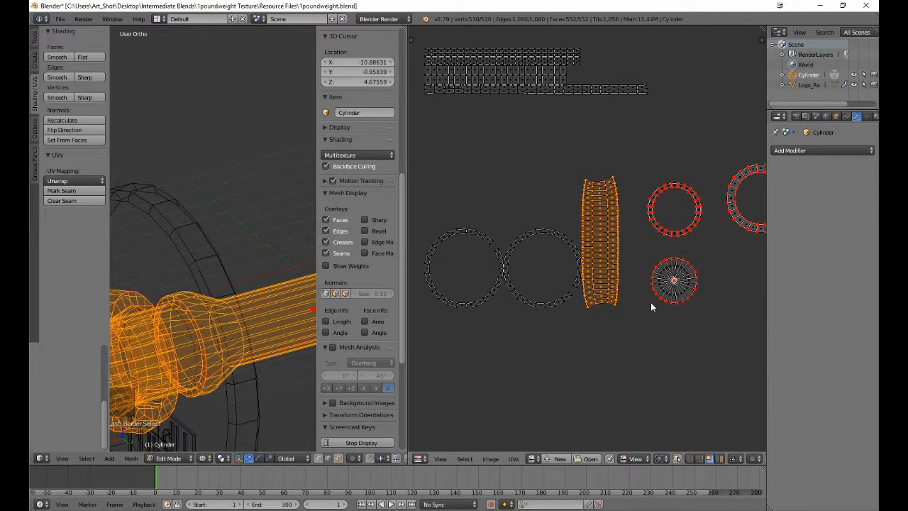
pyautogui.scroll(-4, 620, 266)
pyautogui.press('g')
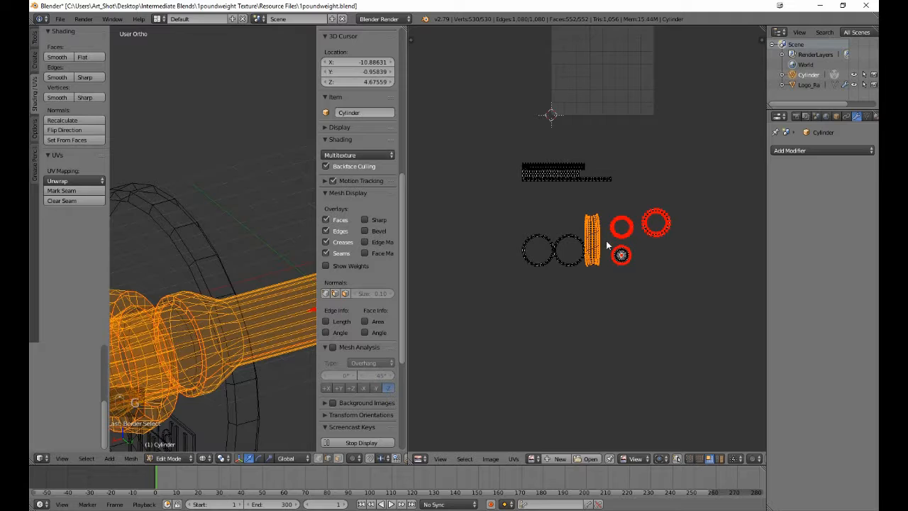
pyautogui.click(586, 369)
# Step: Deselect the interior of the vertical strip island, including its middle end vertices, leaving only its long side edges selected
pyautogui.moveTo(587, 371); pyautogui.dragTo(603, 237, button='middle')
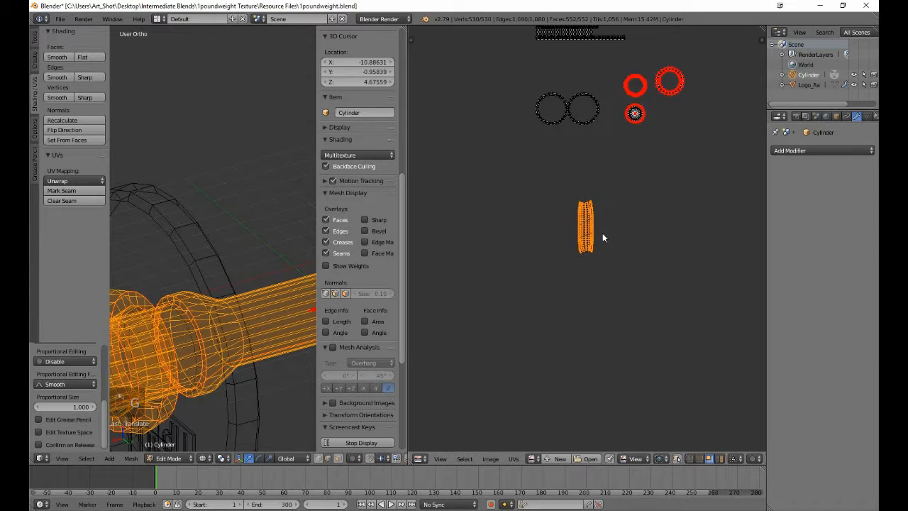
pyautogui.scroll(5, 577, 256)
pyautogui.scroll(4, 577, 256)
pyautogui.scroll(-2, 560, 214)
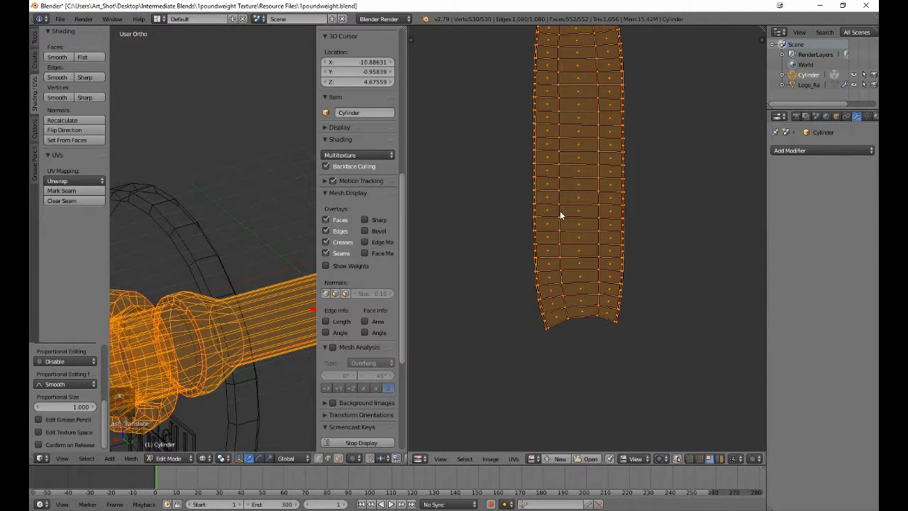
pyautogui.moveTo(565, 183); pyautogui.dragTo(557, 250, button='middle')
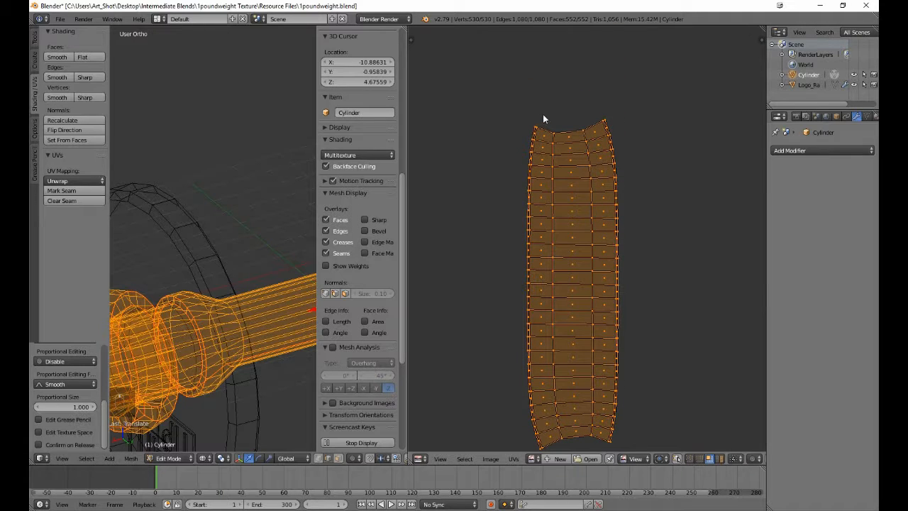
pyautogui.press('b')
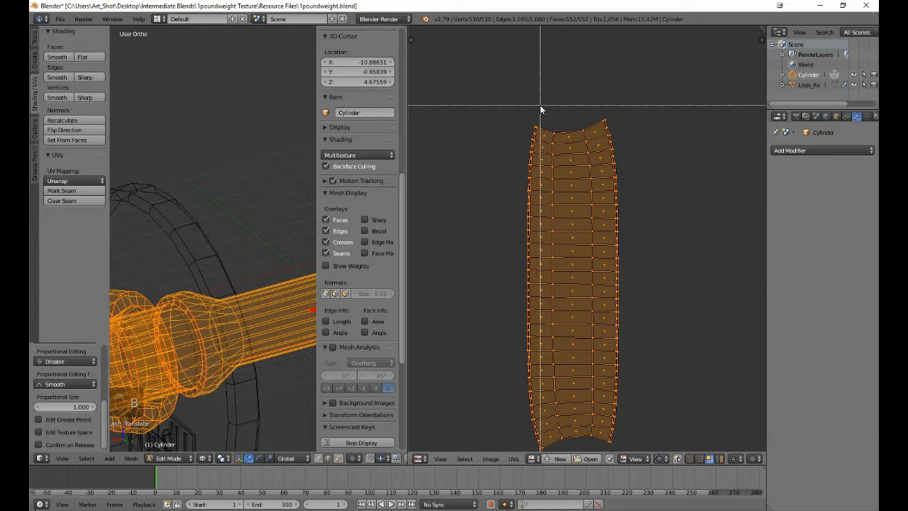
pyautogui.moveTo(541, 108); pyautogui.dragTo(597, 347)
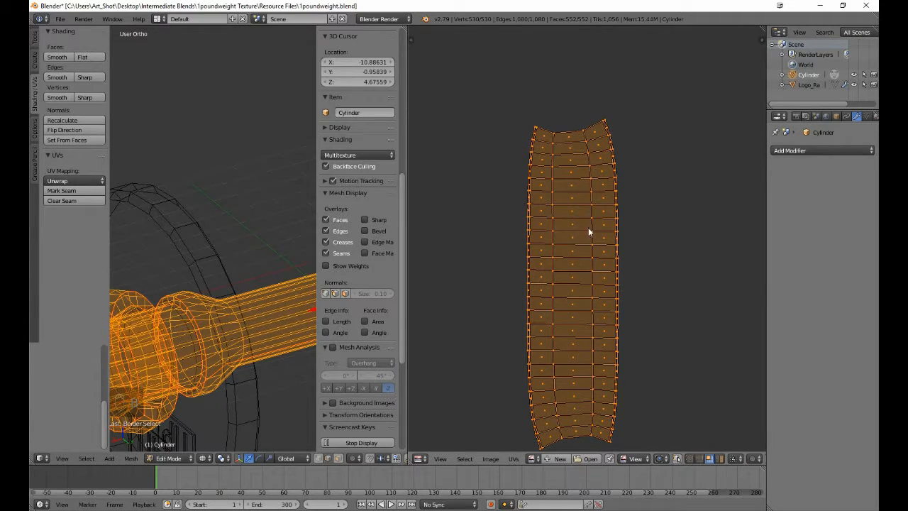
pyautogui.press('b')
pyautogui.moveTo(541, 127); pyautogui.dragTo(601, 383)
pyautogui.press('b')
pyautogui.moveTo(537, 328); pyautogui.dragTo(591, 418)
pyautogui.moveTo(606, 420); pyautogui.dragTo(605, 420, button='middle')
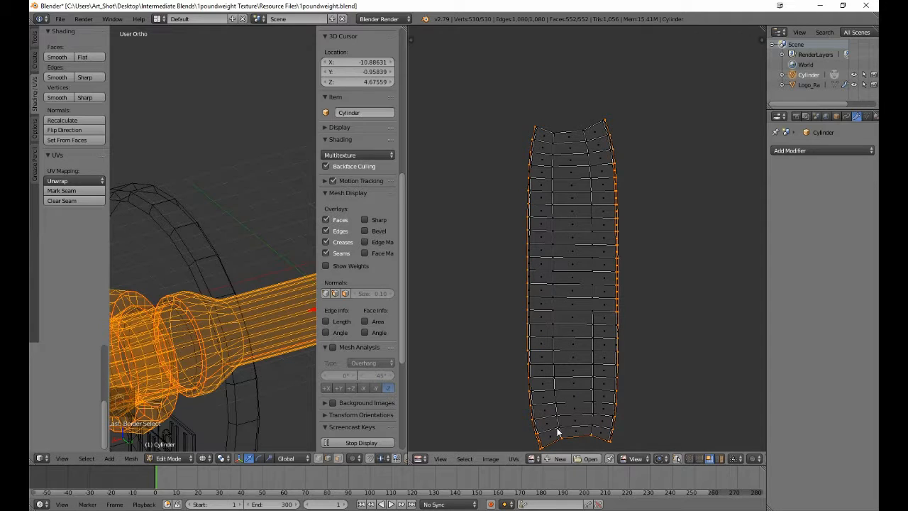
pyautogui.press('b')
pyautogui.moveTo(548, 424); pyautogui.dragTo(598, 449)
pyautogui.press('b')
pyautogui.moveTo(582, 148); pyautogui.dragTo(587, 187)
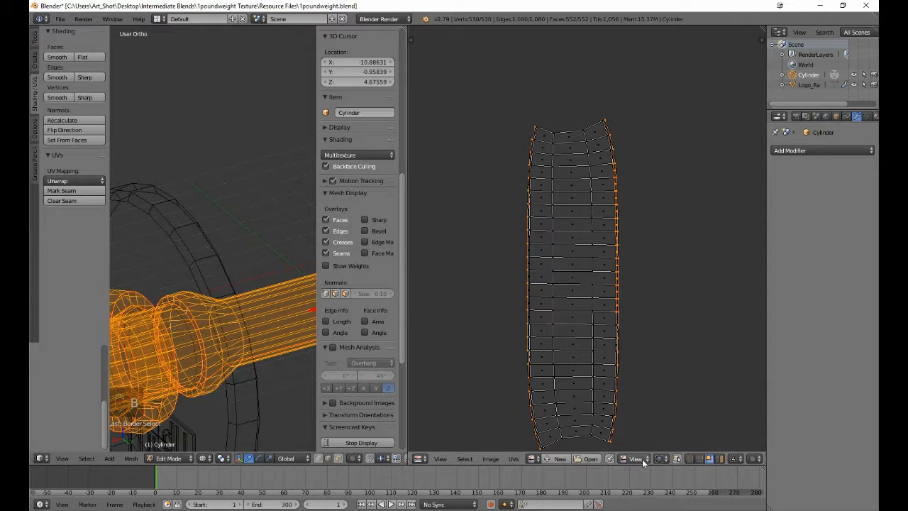
# Step: Deselect the leftover inner vertices along the vertical strip's right side, keeping only the two long outer edges selected
pyautogui.press('b')
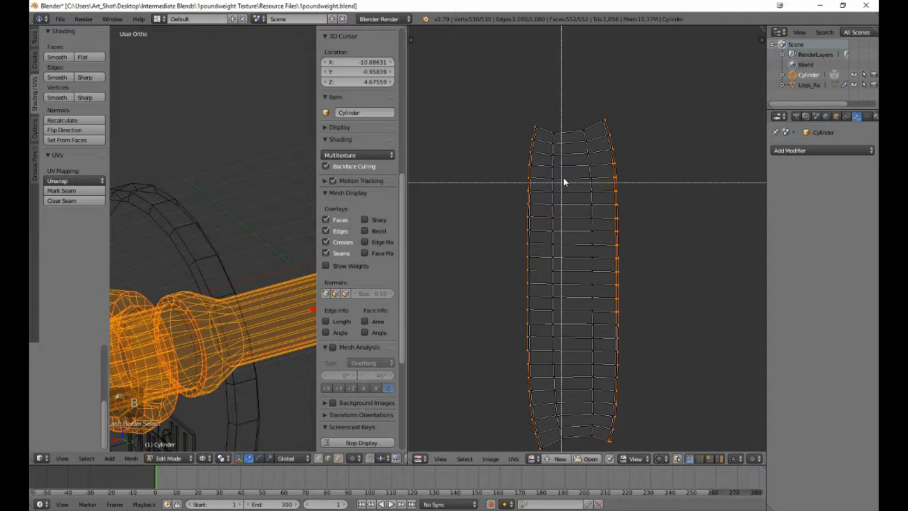
pyautogui.moveTo(566, 148); pyautogui.dragTo(615, 286)
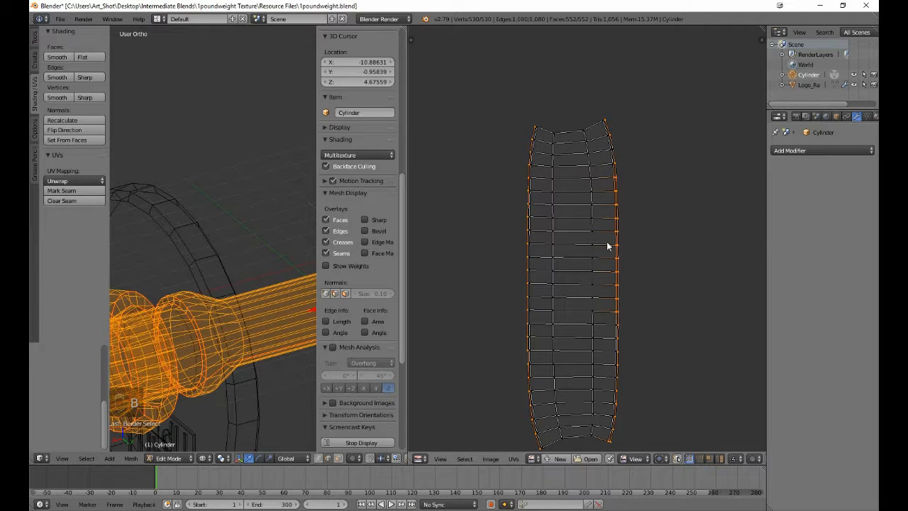
pyautogui.press('b')
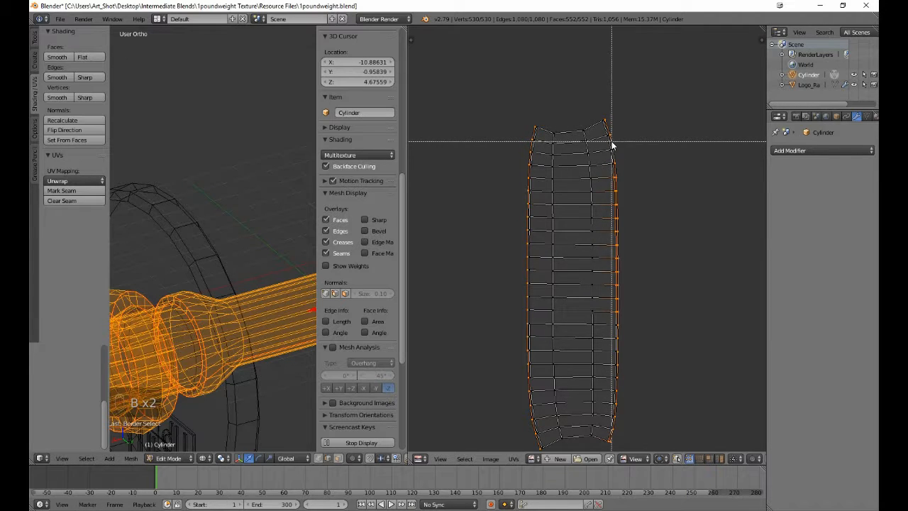
pyautogui.rightClick(612, 142)
pyautogui.press('b')
pyautogui.moveTo(586, 174); pyautogui.dragTo(619, 237, button='middle')
pyautogui.press('b')
pyautogui.press('b')
pyautogui.moveTo(596, 240); pyautogui.dragTo(616, 263, button='middle')
pyautogui.press('b')
pyautogui.moveTo(617, 310); pyautogui.dragTo(618, 324, button='middle')
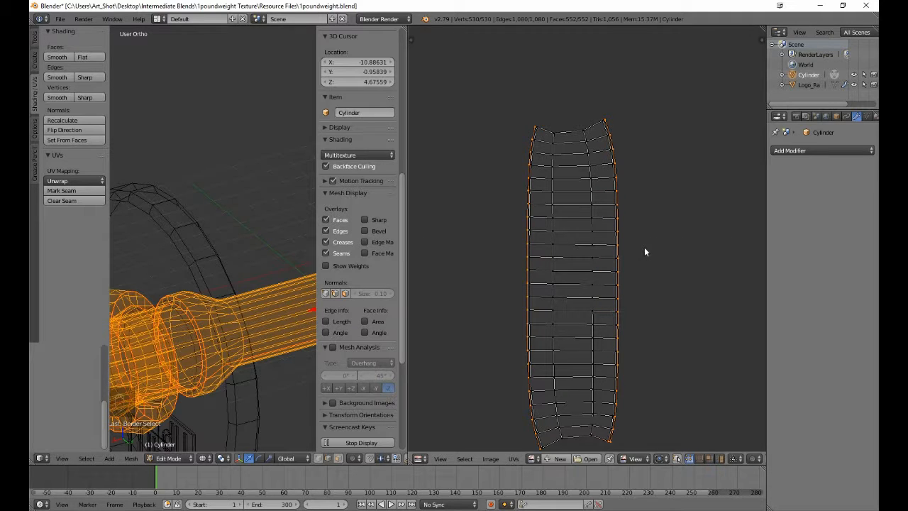
pyautogui.press('b')
pyautogui.moveTo(599, 425); pyautogui.dragTo(608, 447, button='middle')
# Step: Scale the vertical strip's long outer edges apart along X to widen its outer columns, and clear the selection
pyautogui.press('s')
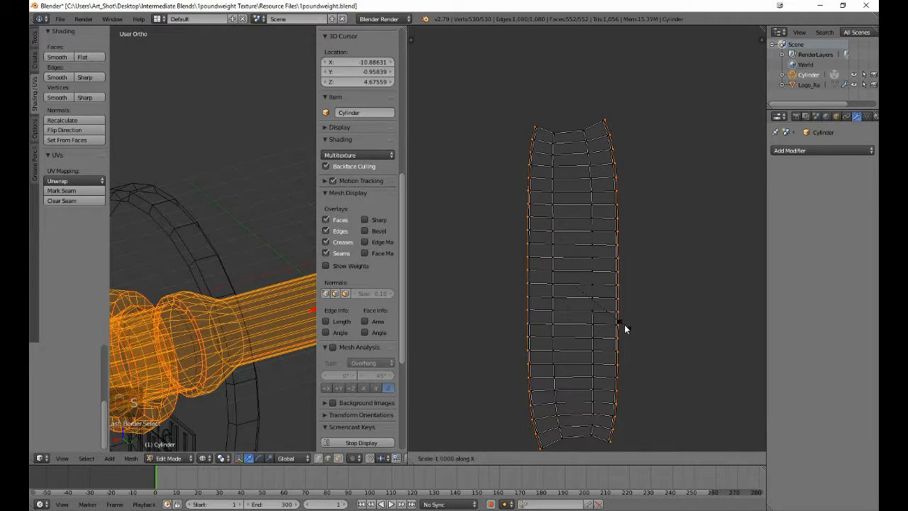
pyautogui.press('x')
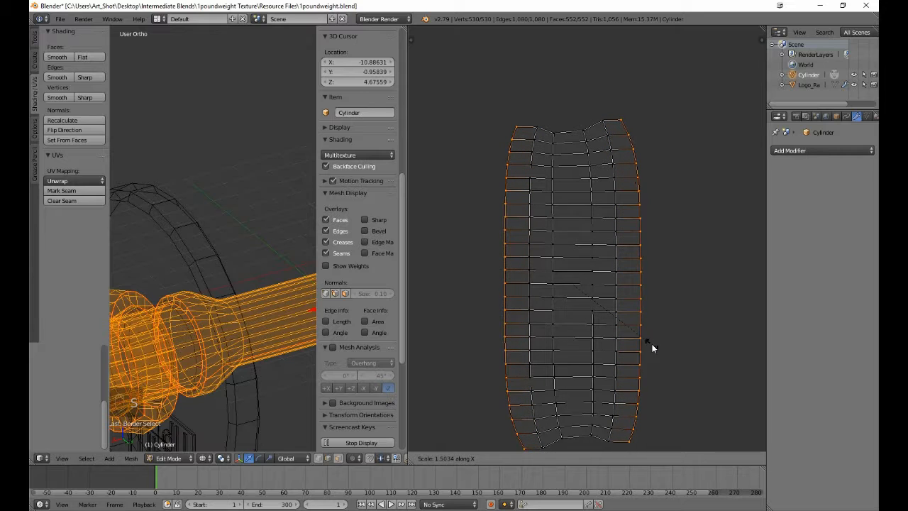
pyautogui.click(658, 344)
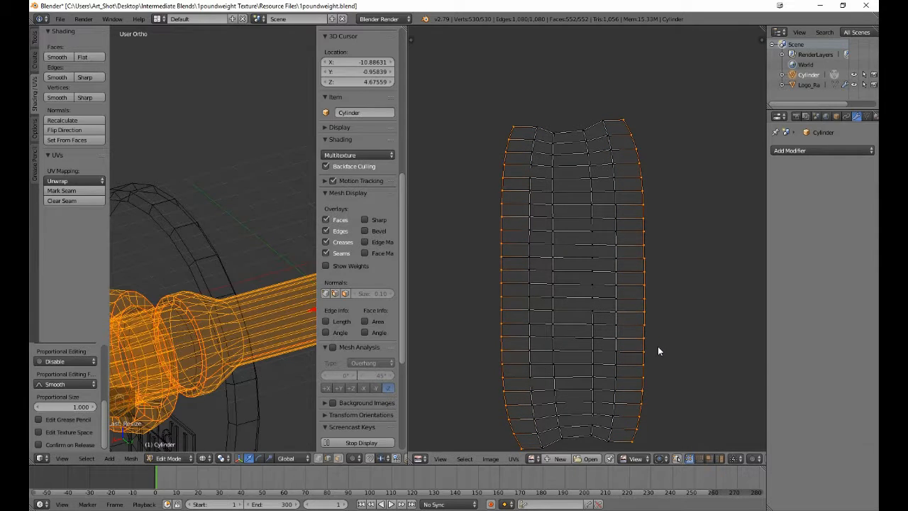
pyautogui.press('a')
# Step: Select the whole widened strip island, pin it, move it beside the pinned ring islands and clear the selection
pyautogui.scroll(-3, 658, 346)
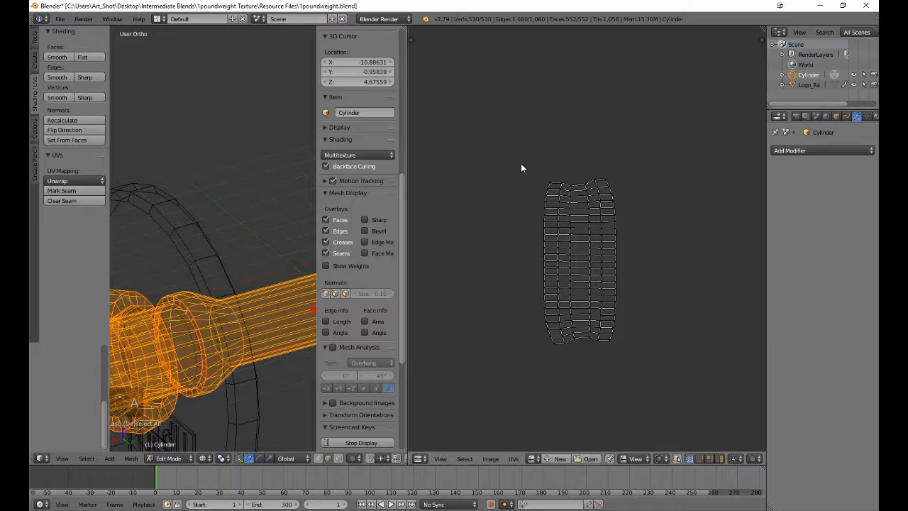
pyautogui.press('b')
pyautogui.moveTo(520, 153); pyautogui.dragTo(635, 384)
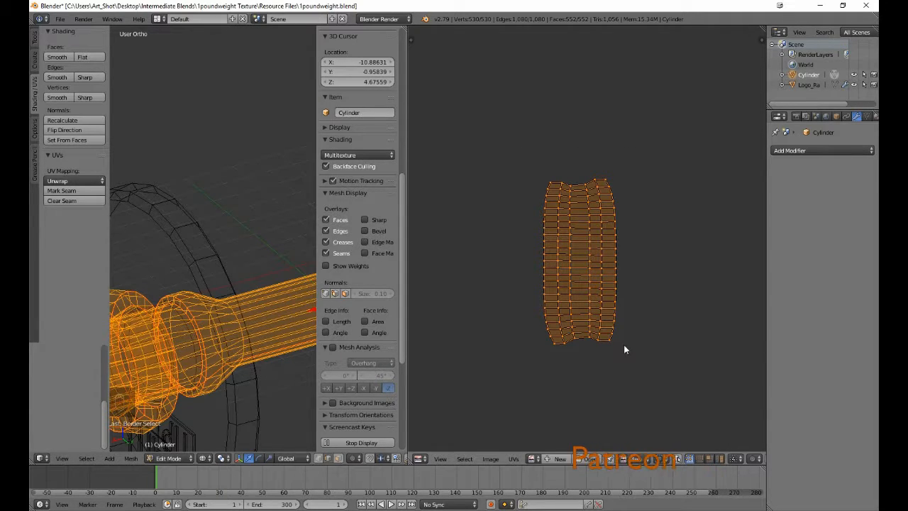
pyautogui.scroll(-3, 617, 345)
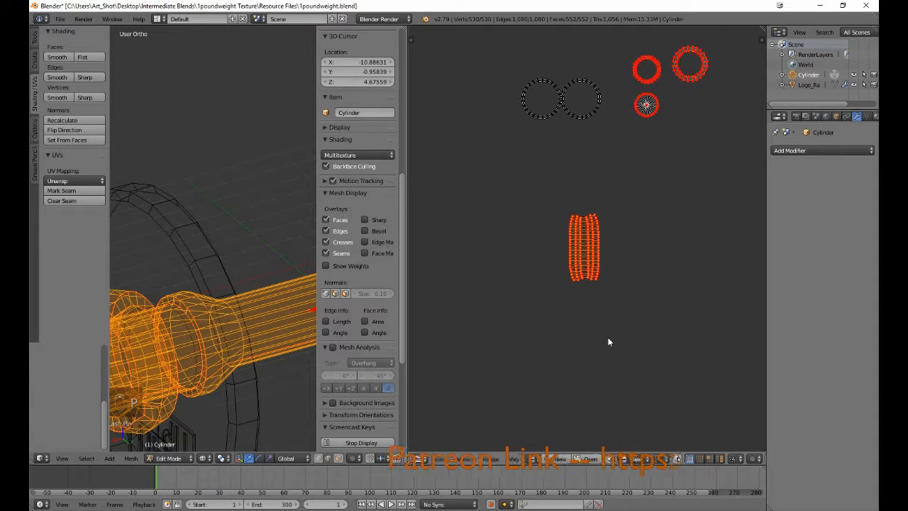
pyautogui.press('p')
pyautogui.click(725, 161)
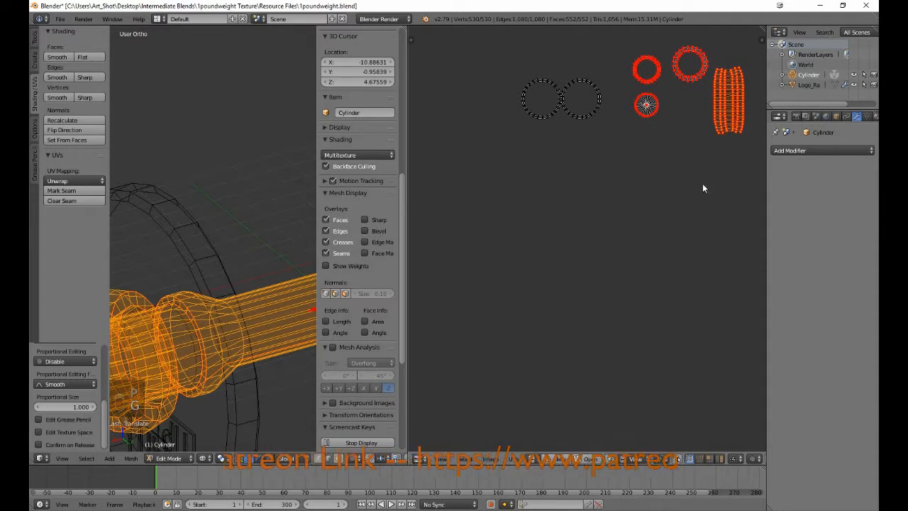
pyautogui.press('a')
# Step: Stack the left large open ring onto the right one along X and rotate it so their gaps line up
pyautogui.moveTo(585, 195); pyautogui.dragTo(572, 382, button='middle')
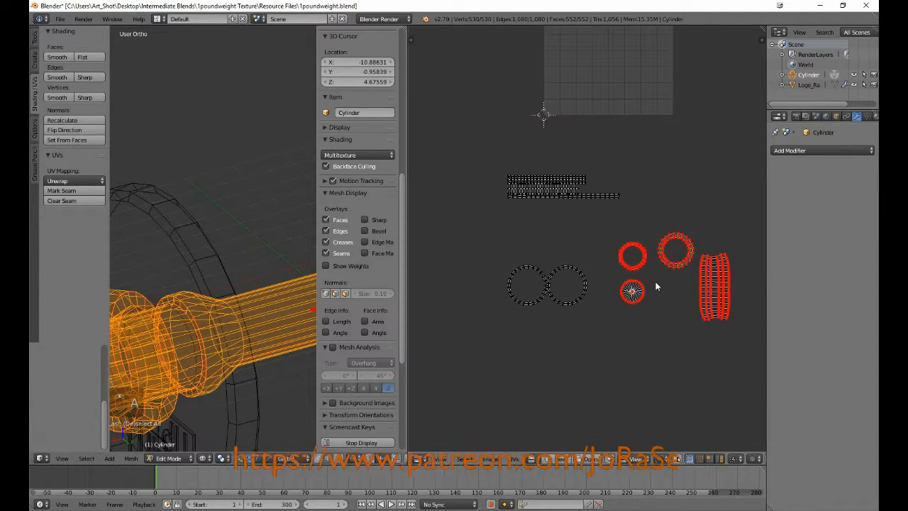
pyautogui.scroll(4, 525, 259)
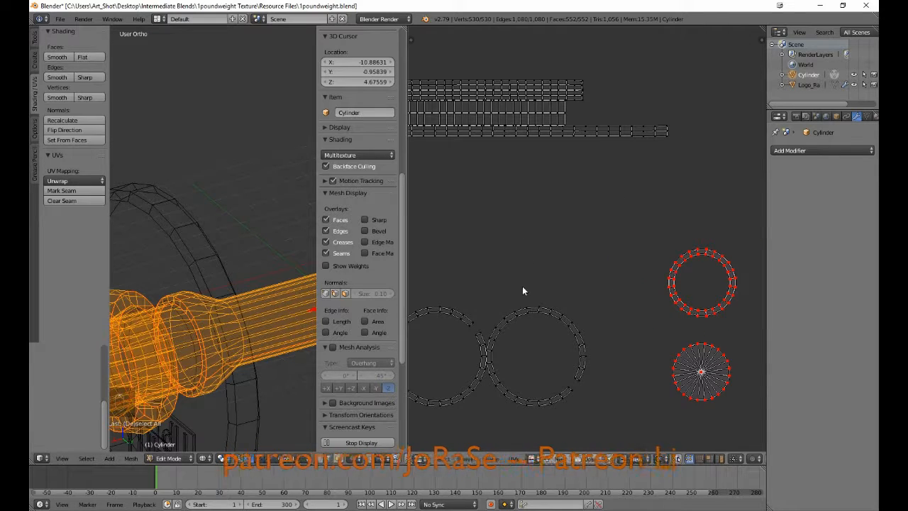
pyautogui.moveTo(477, 299); pyautogui.dragTo(634, 283, button='middle')
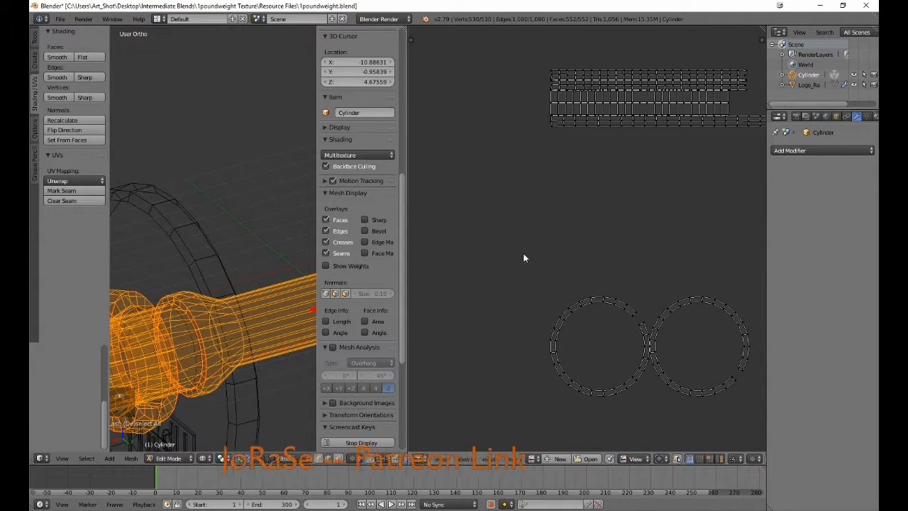
pyautogui.press('b')
pyautogui.moveTo(523, 257); pyautogui.dragTo(648, 428)
pyautogui.press('b')
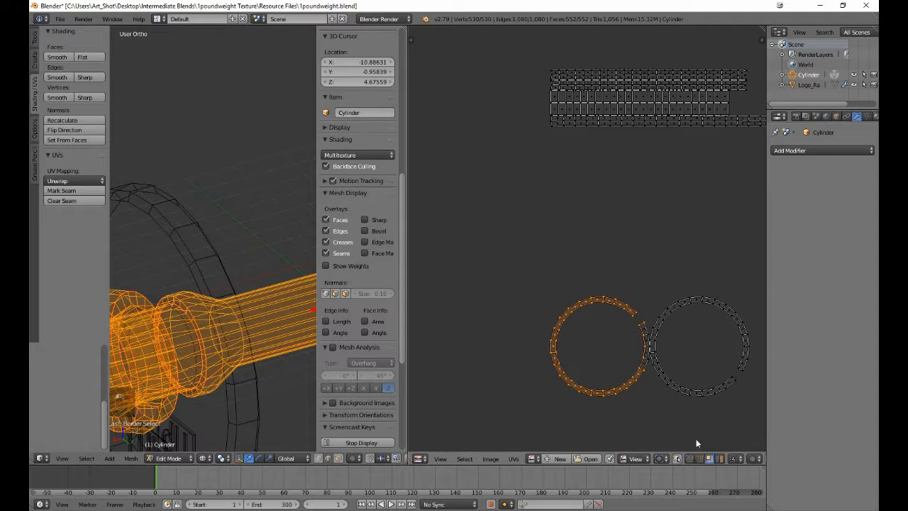
pyautogui.moveTo(617, 324); pyautogui.dragTo(647, 392)
pyautogui.press('g')
pyautogui.press('x')
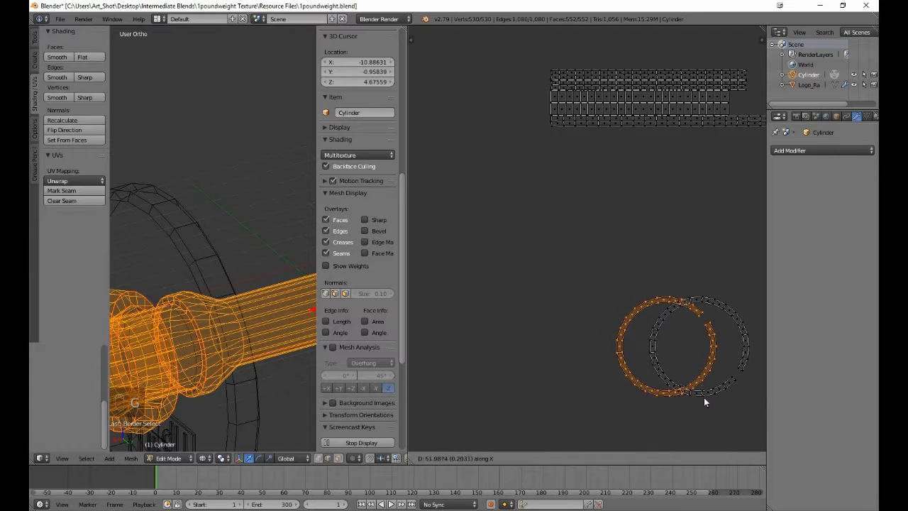
pyautogui.click(735, 398)
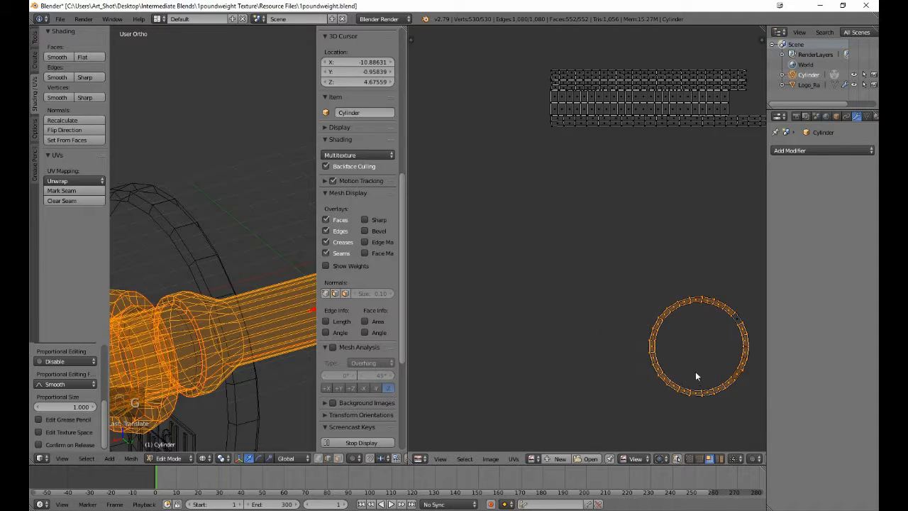
pyautogui.press('r')
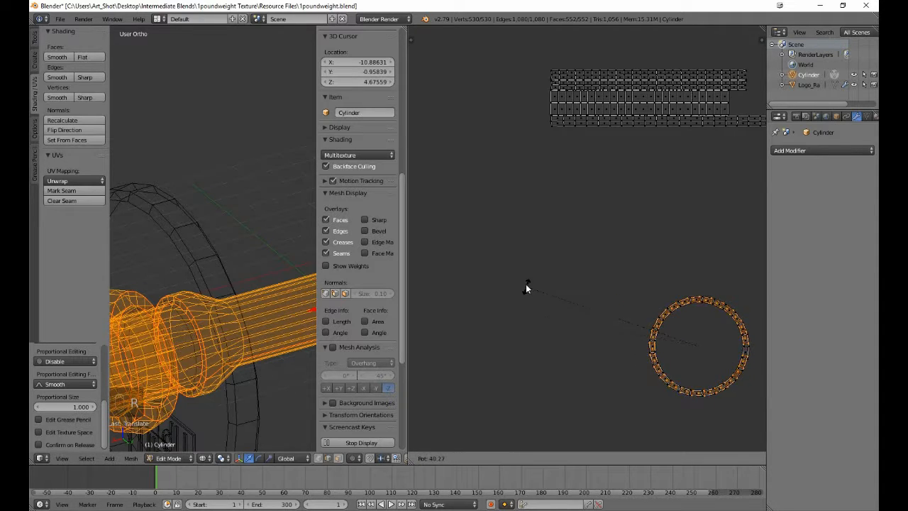
pyautogui.click(587, 211)
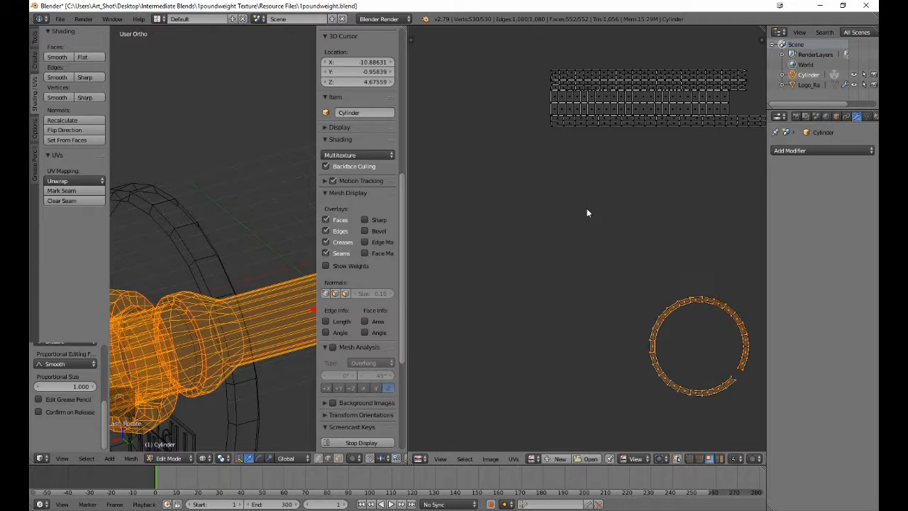
# Step: Select both stacked large rings, pin them, move them beside the pinned small rings and clear the selection
pyautogui.press('b')
pyautogui.moveTo(626, 264); pyautogui.dragTo(762, 438)
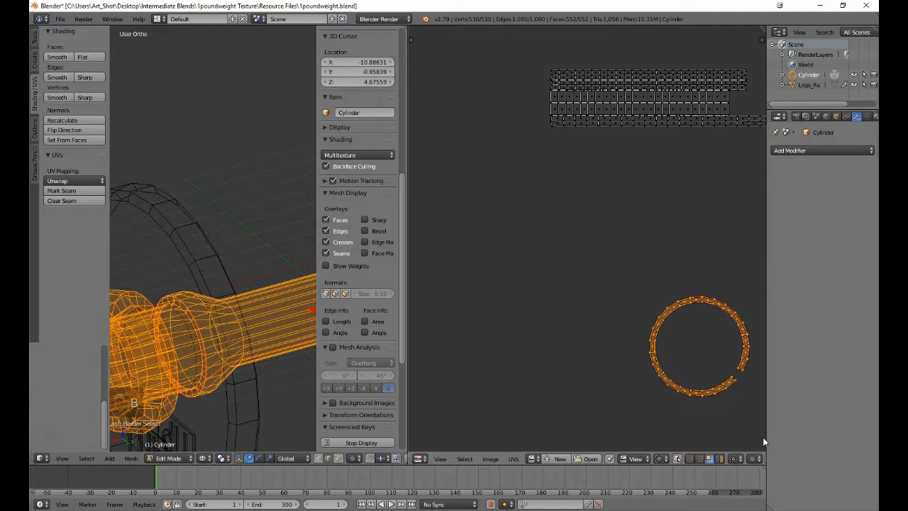
pyautogui.press('p')
pyautogui.scroll(-4, 717, 396)
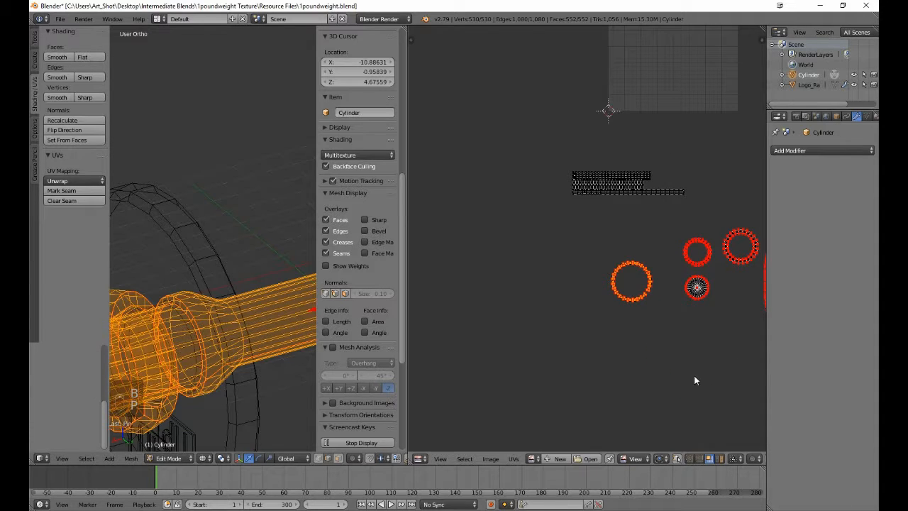
pyautogui.press('g')
pyautogui.click(439, 383)
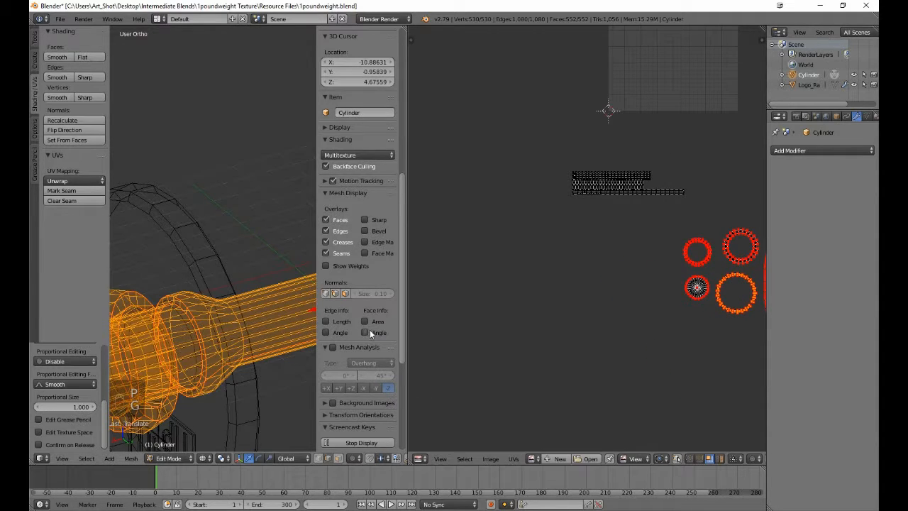
pyautogui.press('a')
pyautogui.press('a')
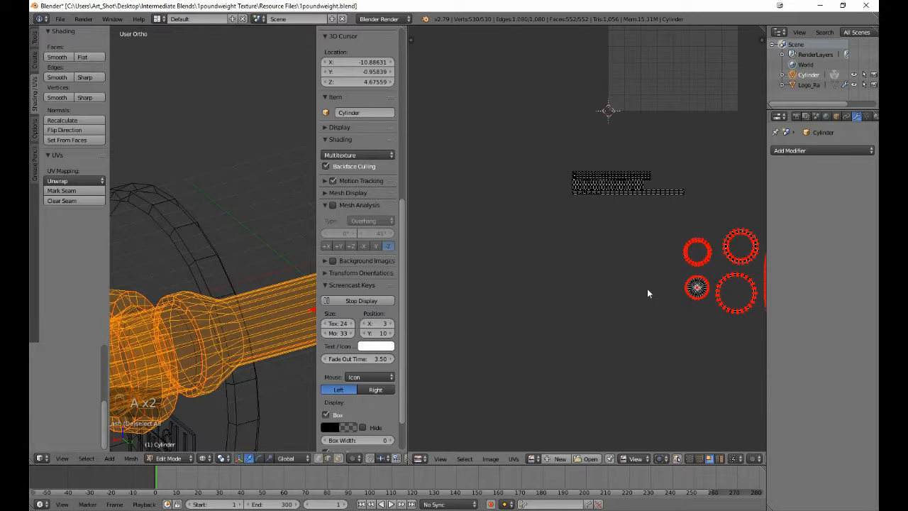
# Step: Select the entire uppermost two-row horizontal strip and move it down along Y onto the matching strip directly below
pyautogui.moveTo(647, 288); pyautogui.dragTo(583, 360, button='middle')
pyautogui.scroll(3, 584, 361)
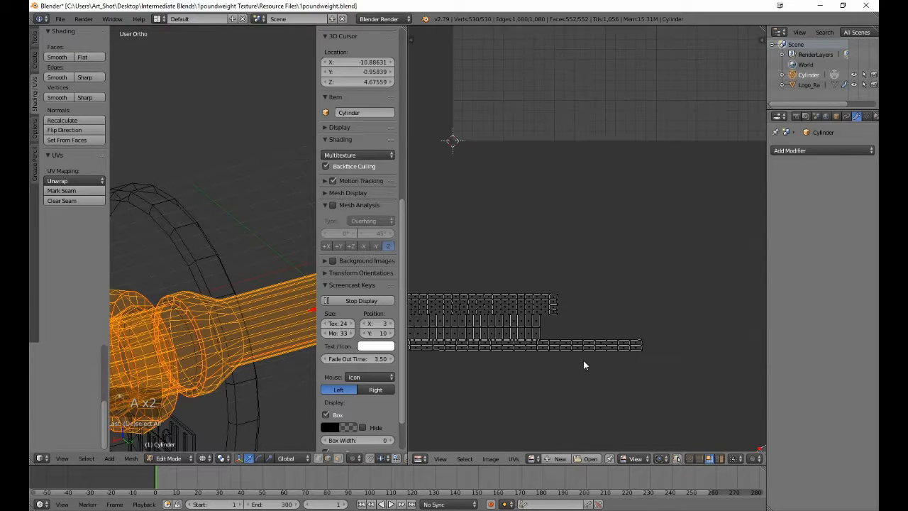
pyautogui.moveTo(527, 337); pyautogui.dragTo(629, 344, button='middle')
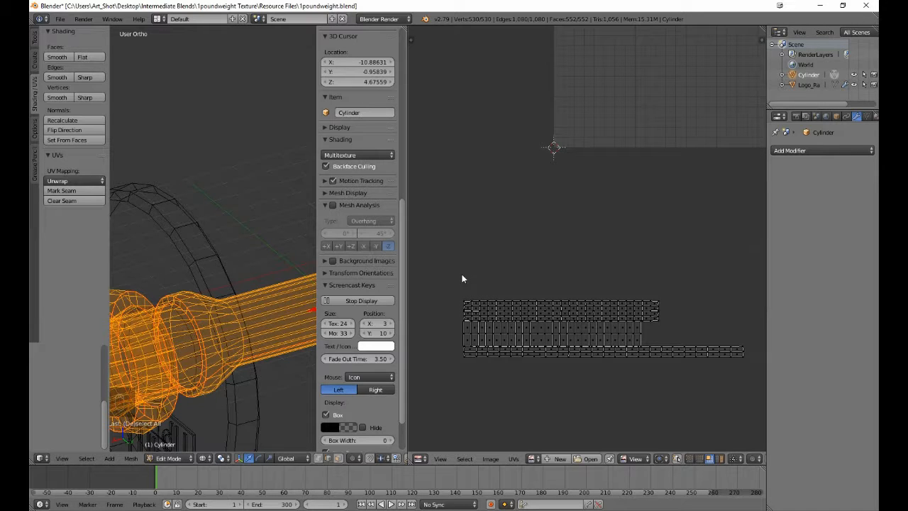
pyautogui.scroll(2, 462, 278)
pyautogui.press('b')
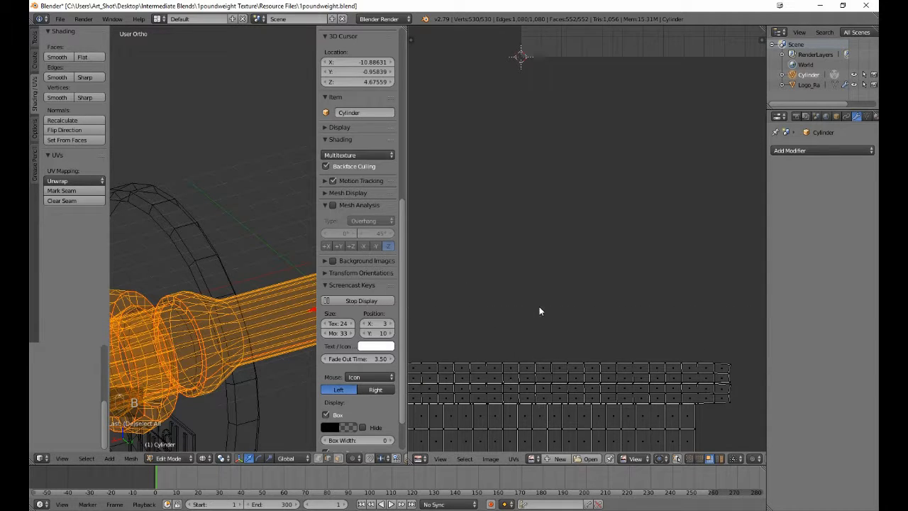
pyautogui.moveTo(540, 307); pyautogui.dragTo(733, 380)
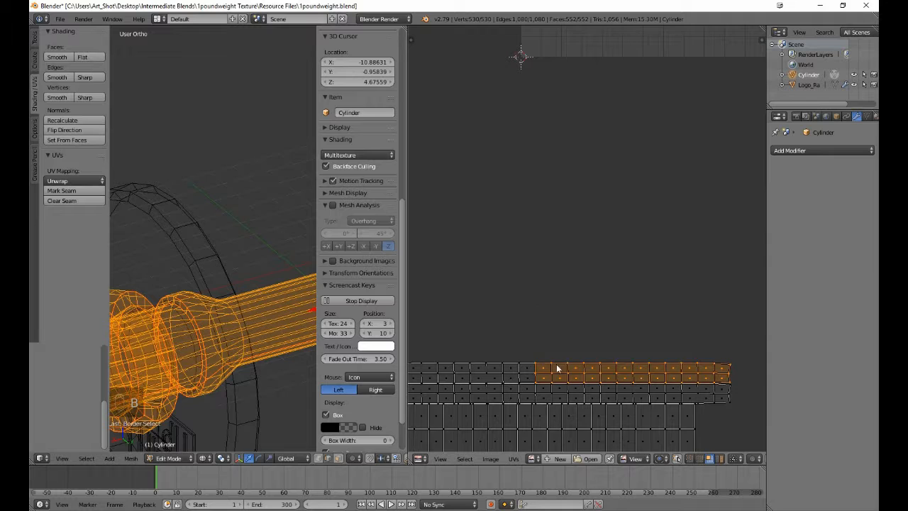
pyautogui.press('b')
pyautogui.moveTo(424, 325); pyautogui.dragTo(564, 384)
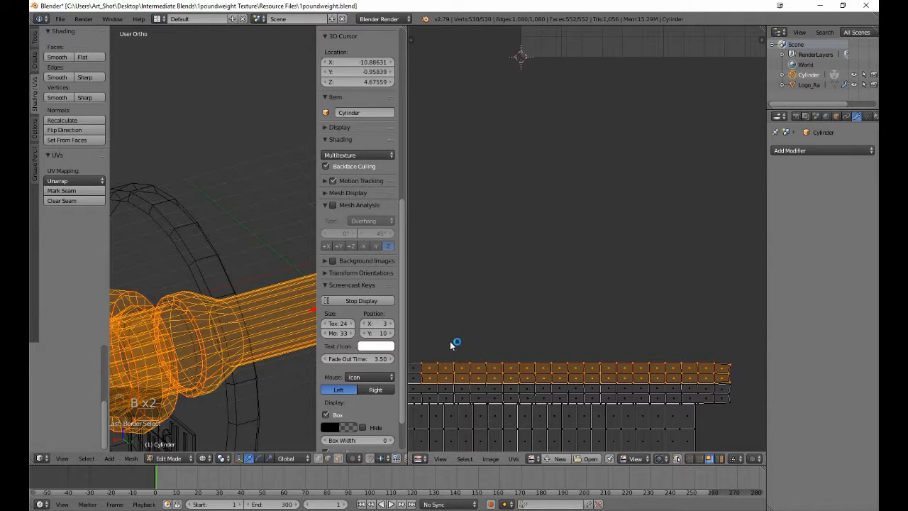
pyautogui.moveTo(451, 345); pyautogui.dragTo(604, 331, button='middle')
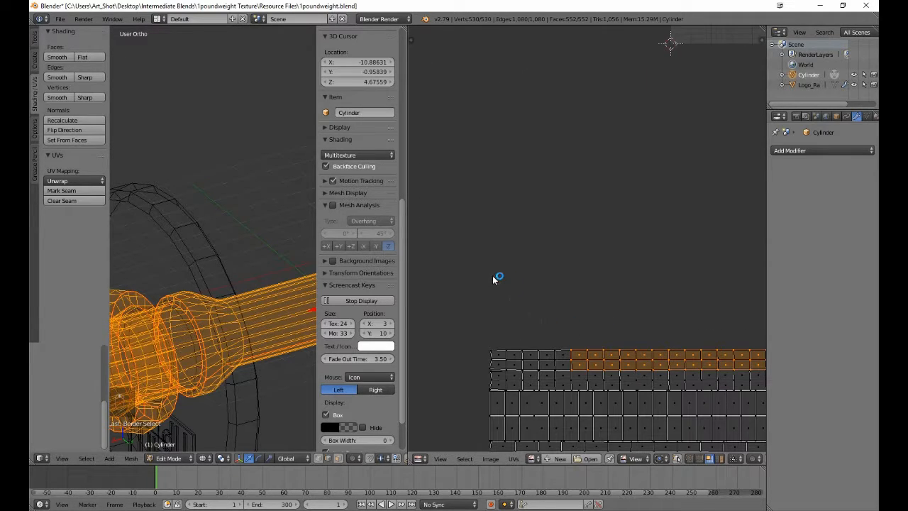
pyautogui.press('b')
pyautogui.moveTo(481, 277); pyautogui.dragTo(597, 371)
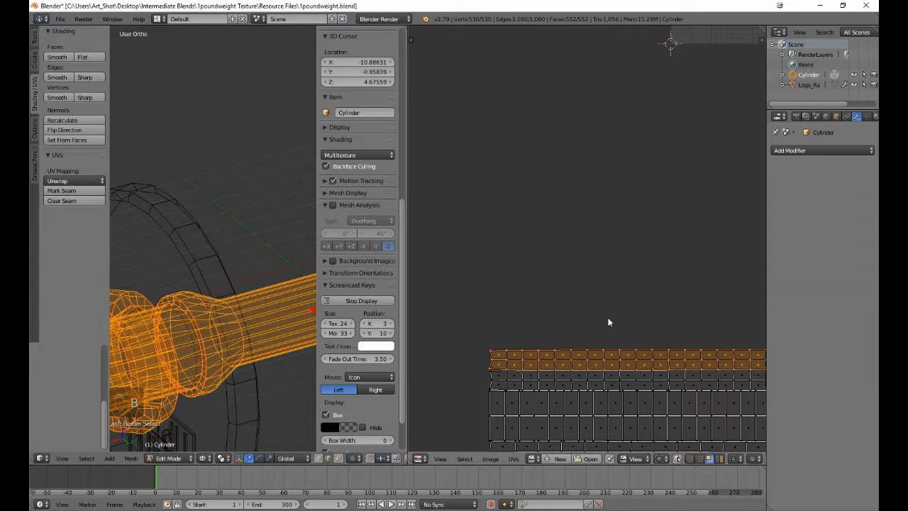
pyautogui.press('g')
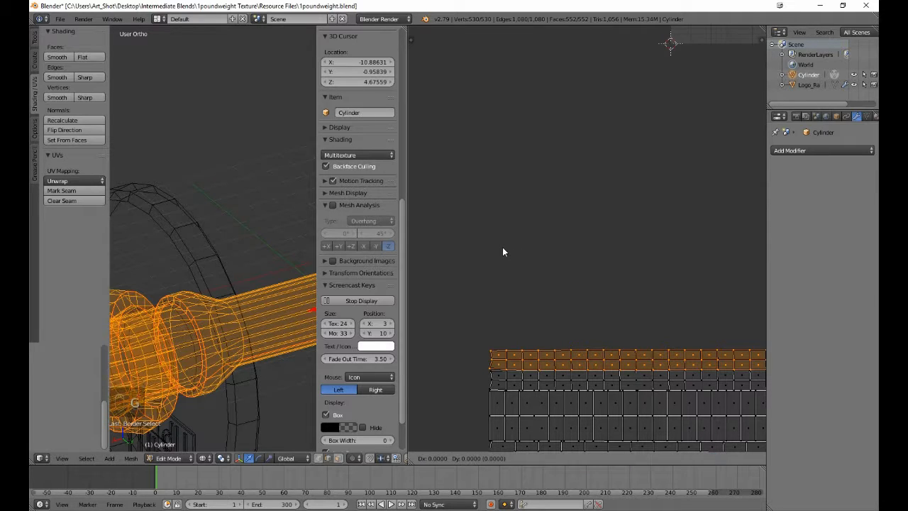
pyautogui.press('y')
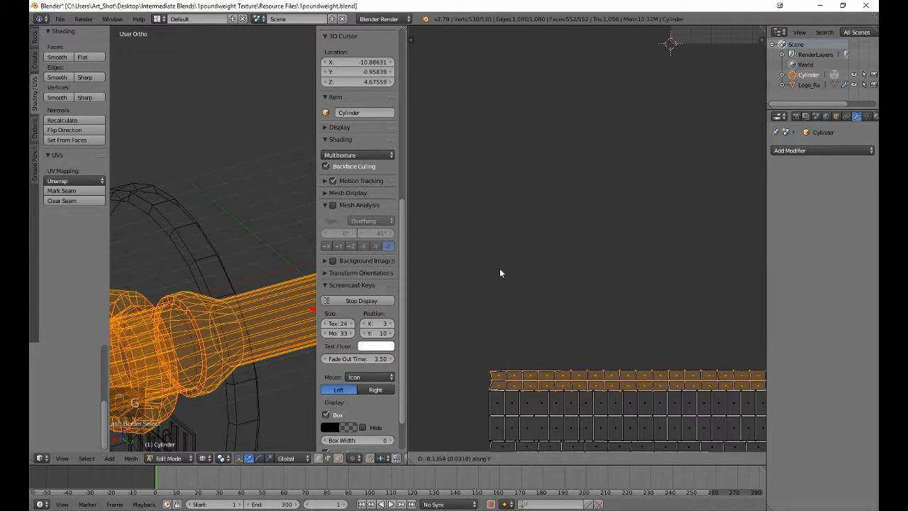
pyautogui.click(497, 285)
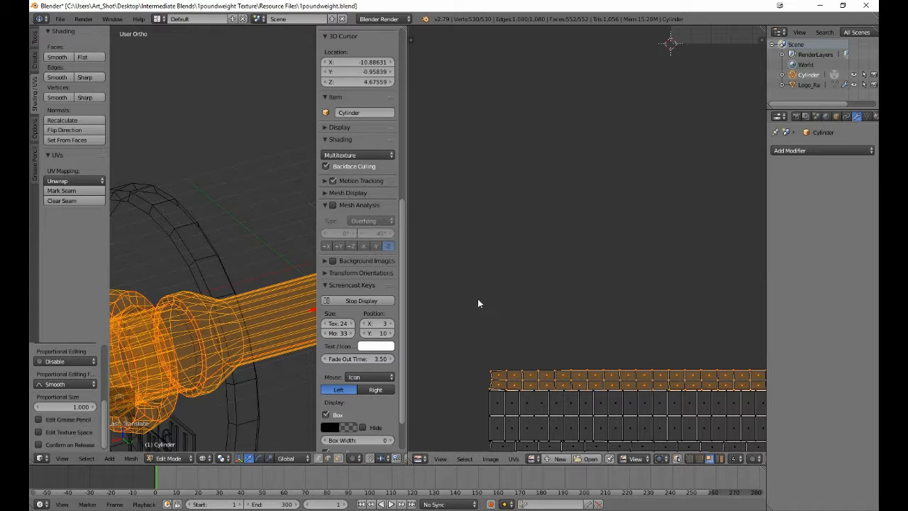
# Step: Select the entire stacked two-row strip along the top of the remaining horizontal islands
pyautogui.press('b')
pyautogui.moveTo(477, 299); pyautogui.dragTo(719, 386)
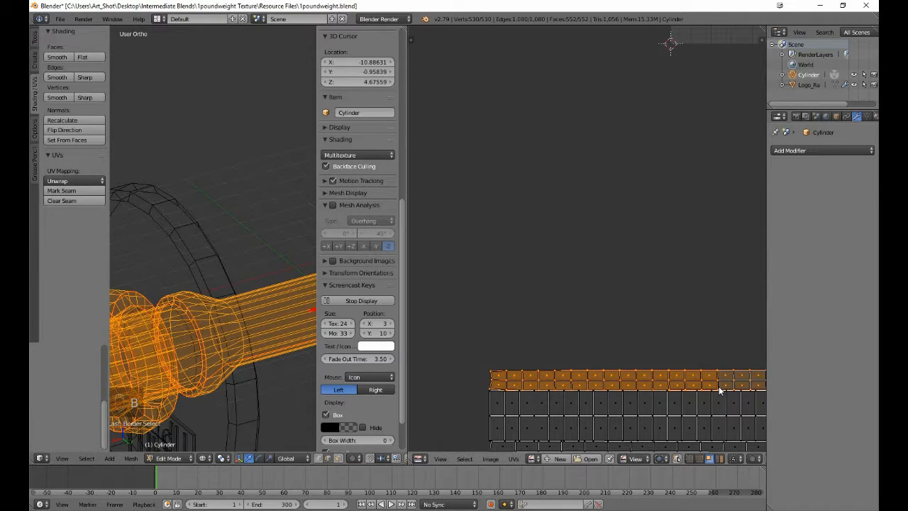
pyautogui.scroll(-2, 719, 386)
pyautogui.press('b')
pyautogui.moveTo(651, 298); pyautogui.dragTo(742, 335)
pyautogui.moveTo(738, 342); pyautogui.dragTo(578, 330, button='middle')
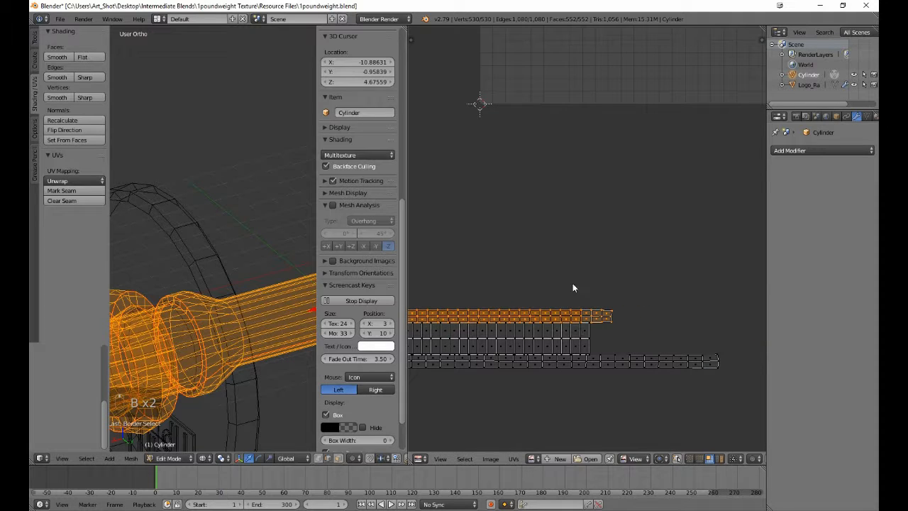
pyautogui.press('b')
pyautogui.moveTo(562, 277); pyautogui.dragTo(635, 327)
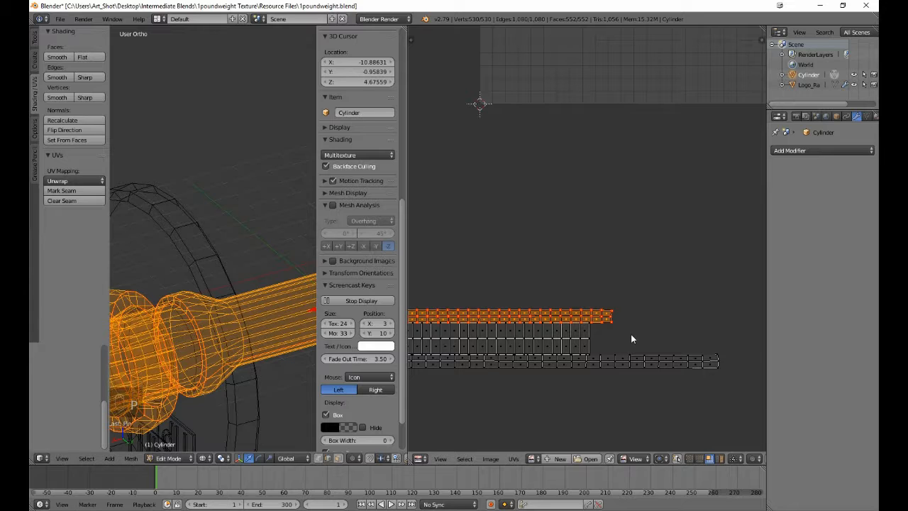
# Step: Pin the selected stacked strips, move them above the pinned ring islands and clear the selection
pyautogui.scroll(-3, 631, 338)
pyautogui.press('p')
pyautogui.press('g')
pyautogui.click(420, 337)
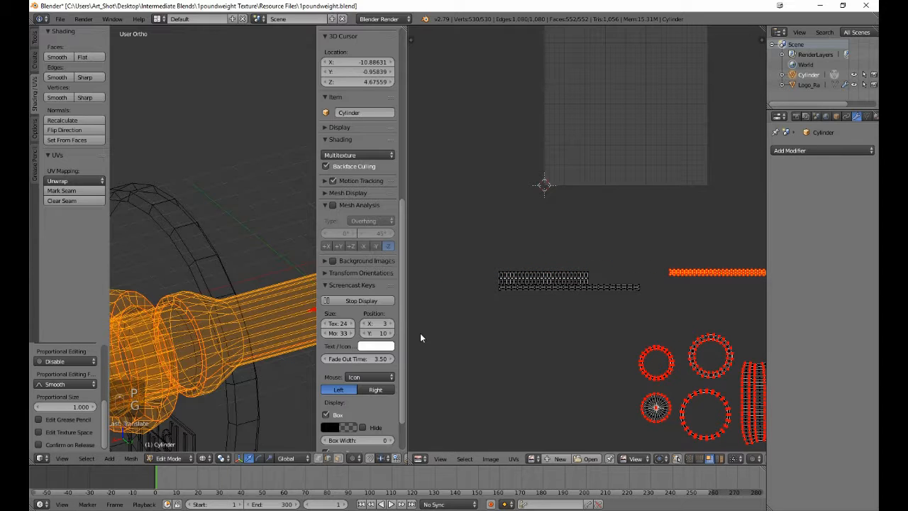
pyautogui.scroll(4, 509, 320)
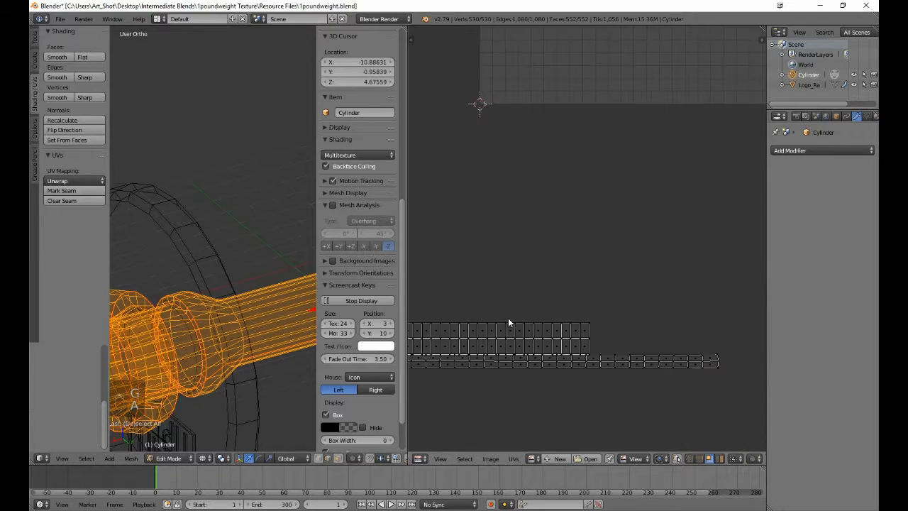
pyautogui.press('a')
# Step: Select the upper of the two short, tall-celled strips and move it down onto the matching strip below
pyautogui.moveTo(444, 308); pyautogui.dragTo(545, 271, button='middle')
pyautogui.press('b')
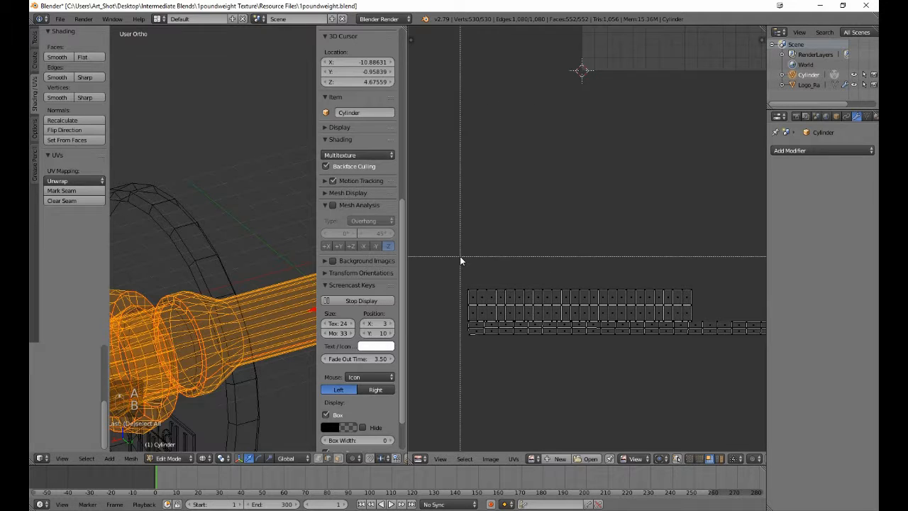
pyautogui.moveTo(461, 256); pyautogui.dragTo(715, 302)
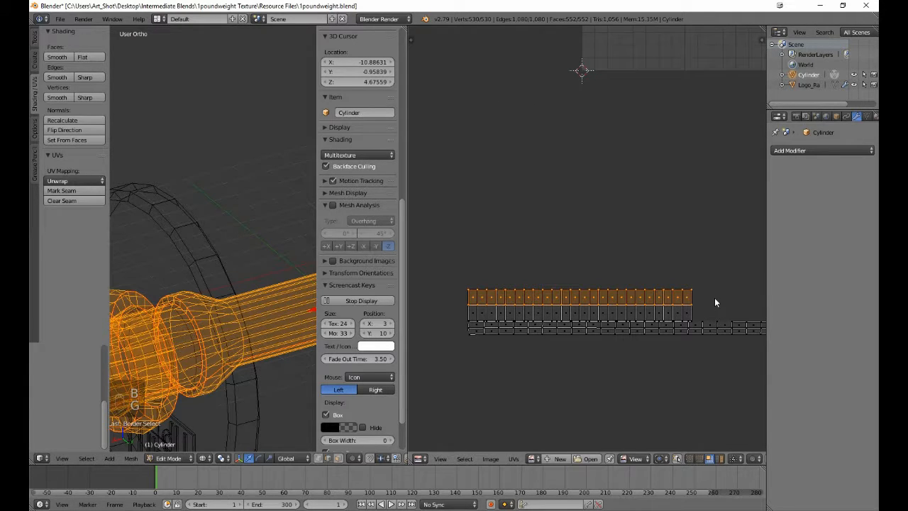
pyautogui.press('g')
pyautogui.click(711, 314)
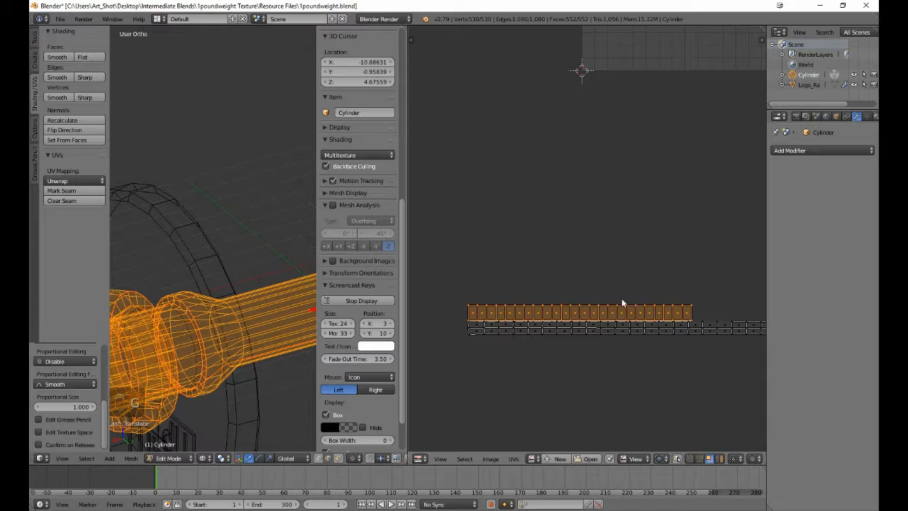
# Step: Select both stacked short strips, pin them, move them just below the pinned two-row strip and clear the selection
pyautogui.press('b')
pyautogui.moveTo(454, 259); pyautogui.dragTo(689, 320)
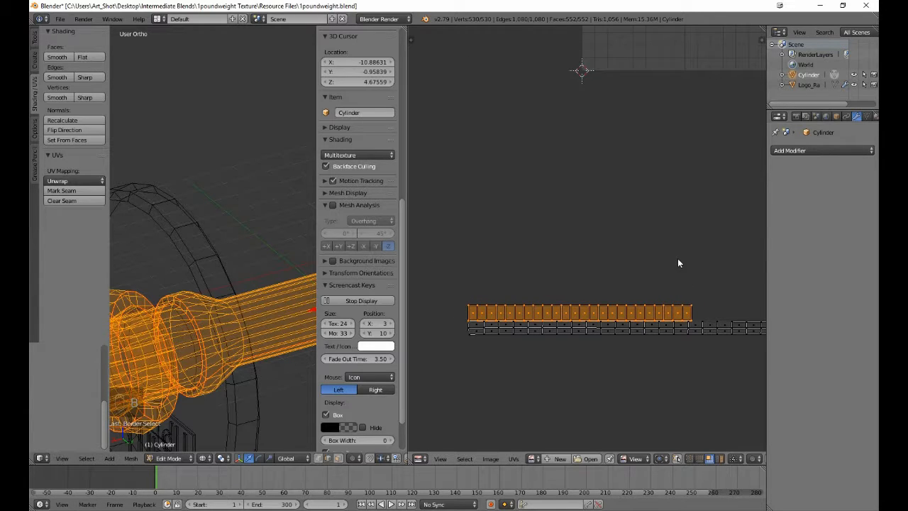
pyautogui.press('p')
pyautogui.scroll(-1, 647, 278)
pyautogui.scroll(-3, 647, 278)
pyautogui.press('g')
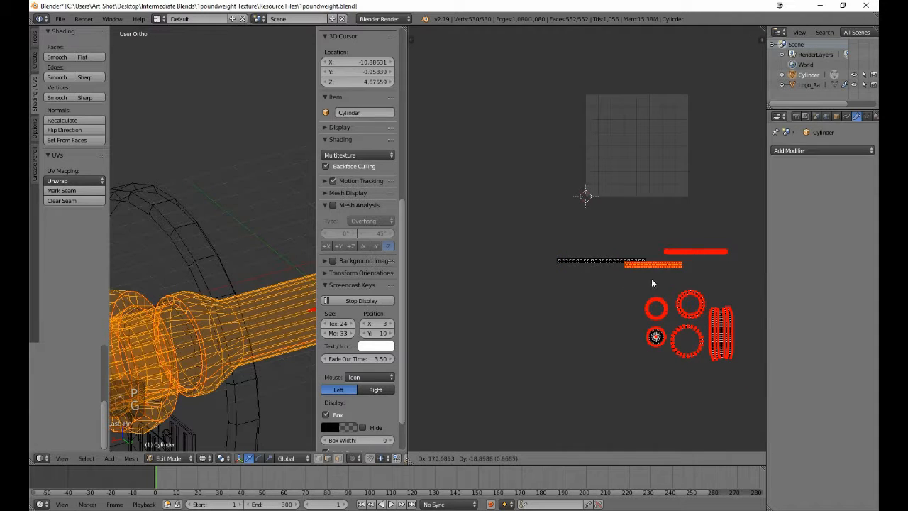
pyautogui.click(692, 281)
pyautogui.moveTo(619, 309); pyautogui.dragTo(577, 320, button='middle')
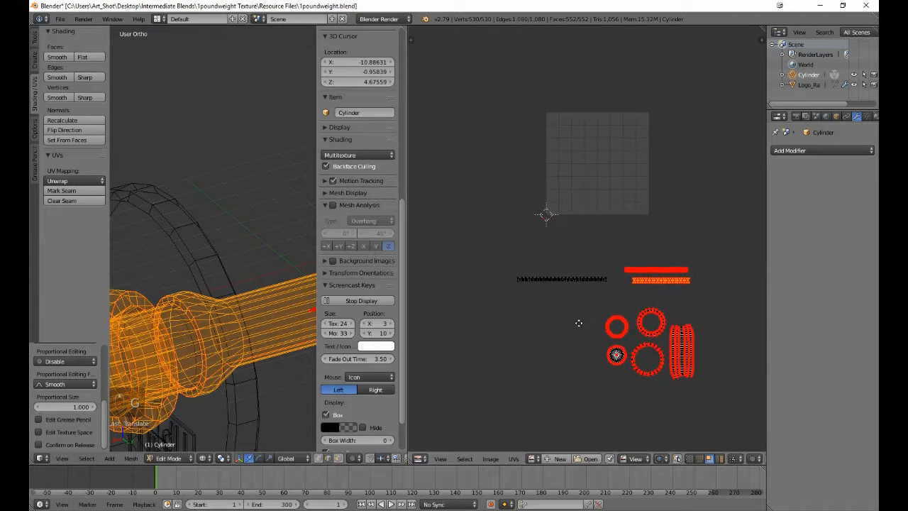
pyautogui.press('a')
# Step: Select the full length of the upper remaining thin strip and move it down onto the one directly below
pyautogui.scroll(5, 523, 268)
pyautogui.press('b')
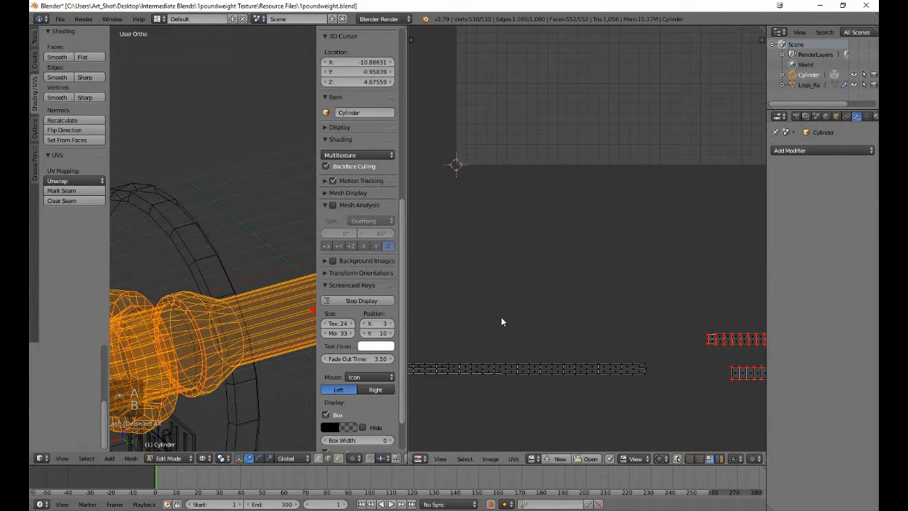
pyautogui.moveTo(501, 318); pyautogui.dragTo(667, 371)
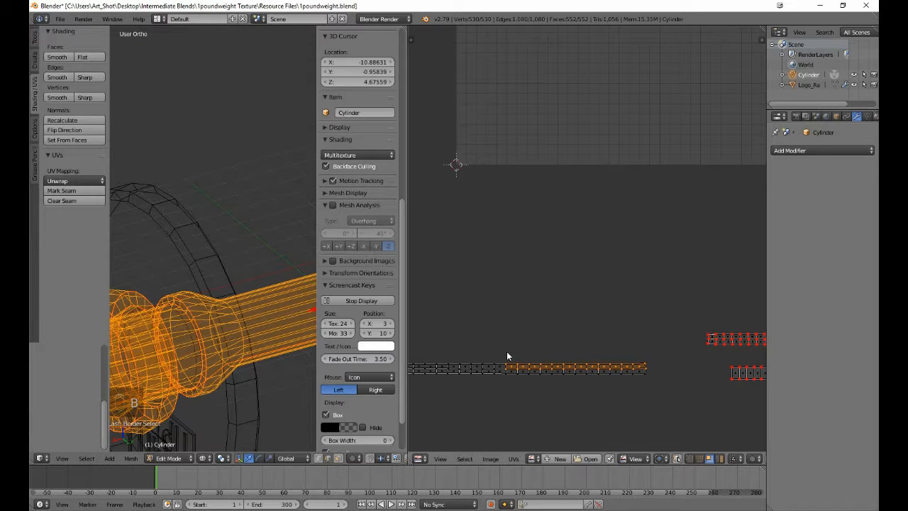
pyautogui.moveTo(472, 349); pyautogui.dragTo(615, 325, button='middle')
pyautogui.press('b')
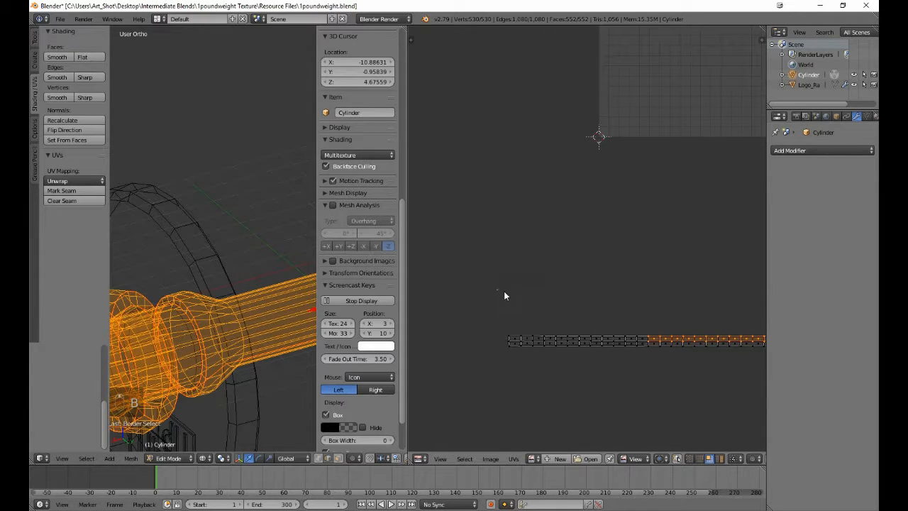
pyautogui.moveTo(496, 288); pyautogui.dragTo(668, 340)
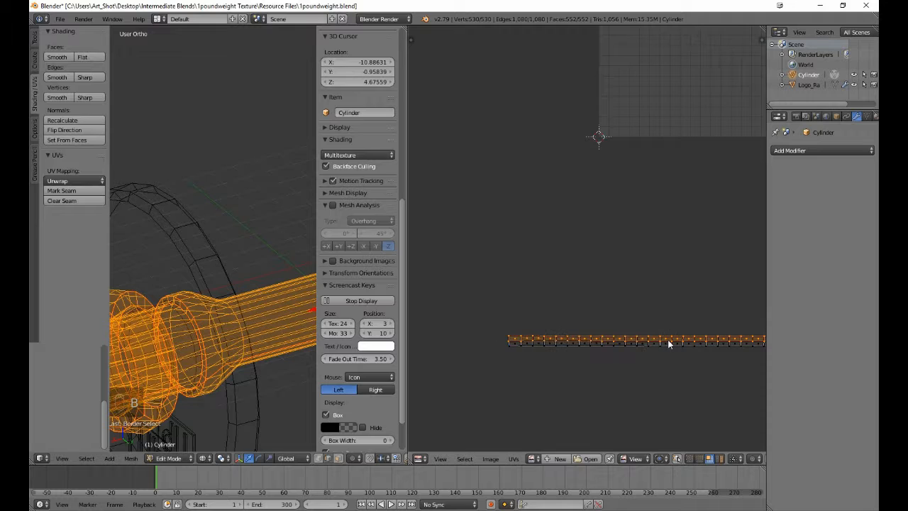
pyautogui.press('g')
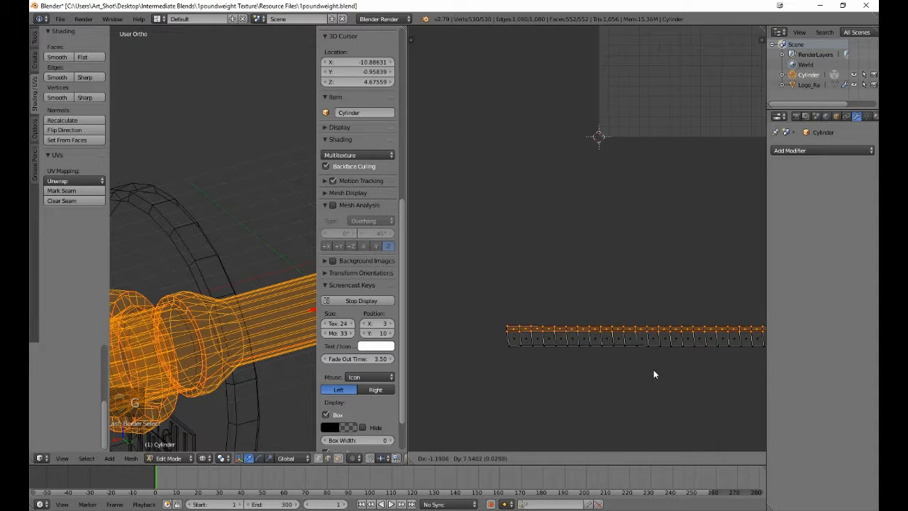
pyautogui.click(654, 370)
# Step: Select both stacked long strips, pin them, move them between the pinned strips and the rings, and clear the selection
pyautogui.scroll(-2, 625, 353)
pyautogui.scroll(-2, 572, 345)
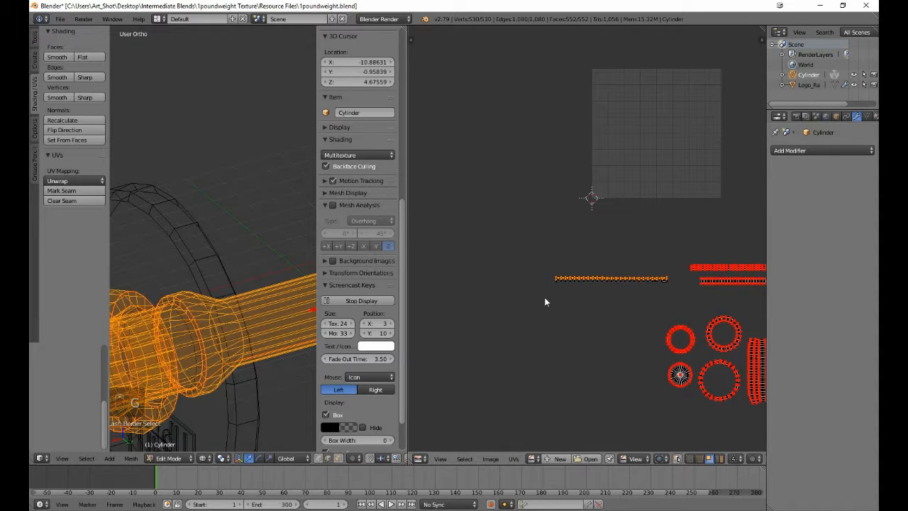
pyautogui.press('b')
pyautogui.moveTo(543, 268); pyautogui.dragTo(670, 312)
pyautogui.press('p')
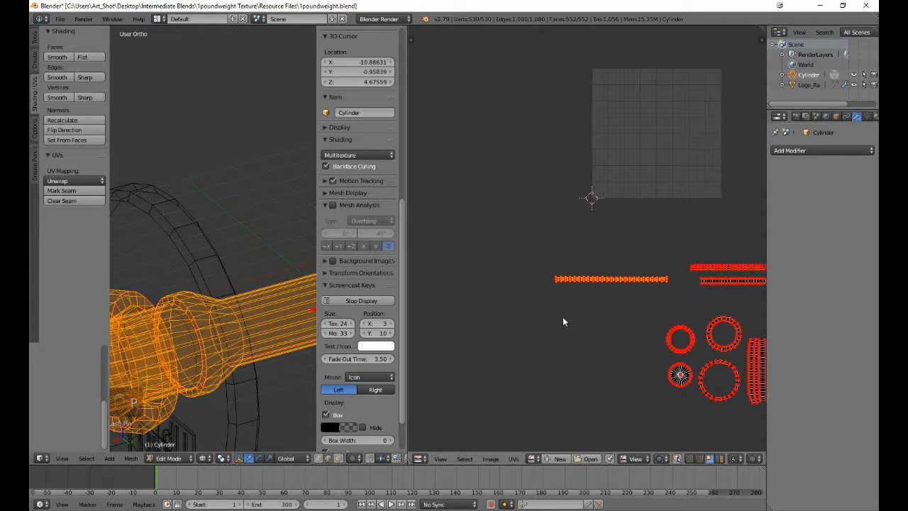
pyautogui.scroll(-3, 560, 320)
pyautogui.press('g')
pyautogui.click(587, 306)
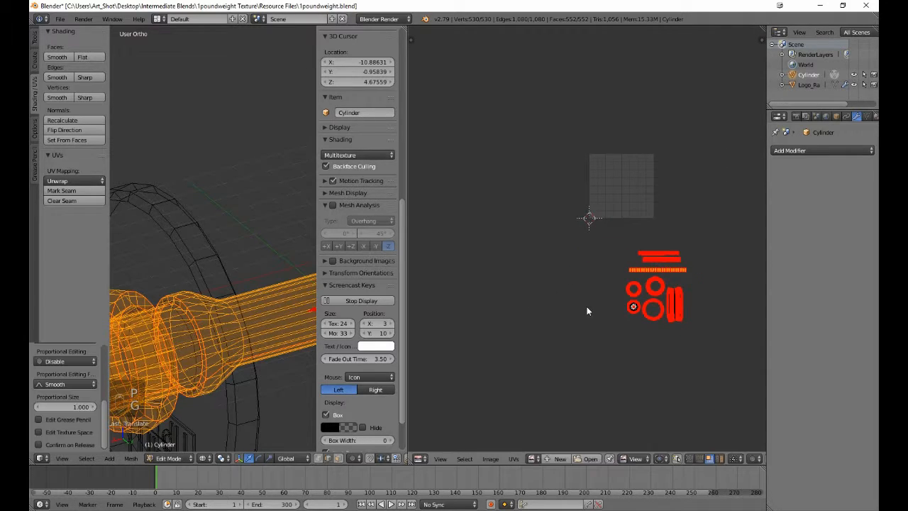
pyautogui.press('a')
# Step: Select all of the cylinder's pinned UV islands and move them together to the upper-left outside of the UV grid
pyautogui.press('Tab')
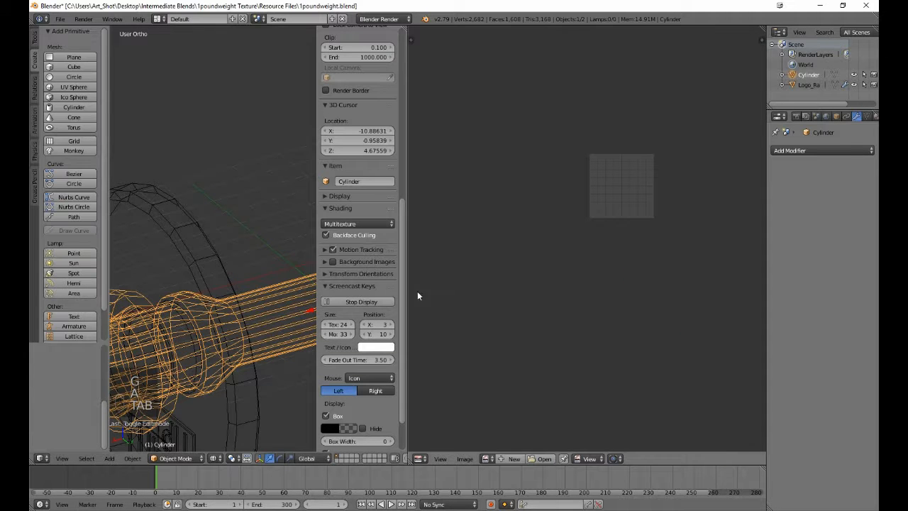
pyautogui.scroll(-4, 230, 287)
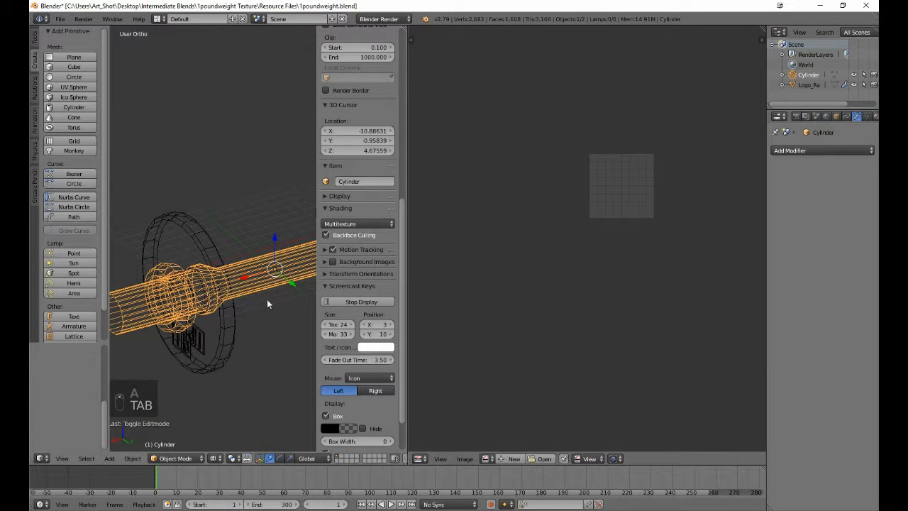
pyautogui.press('Tab')
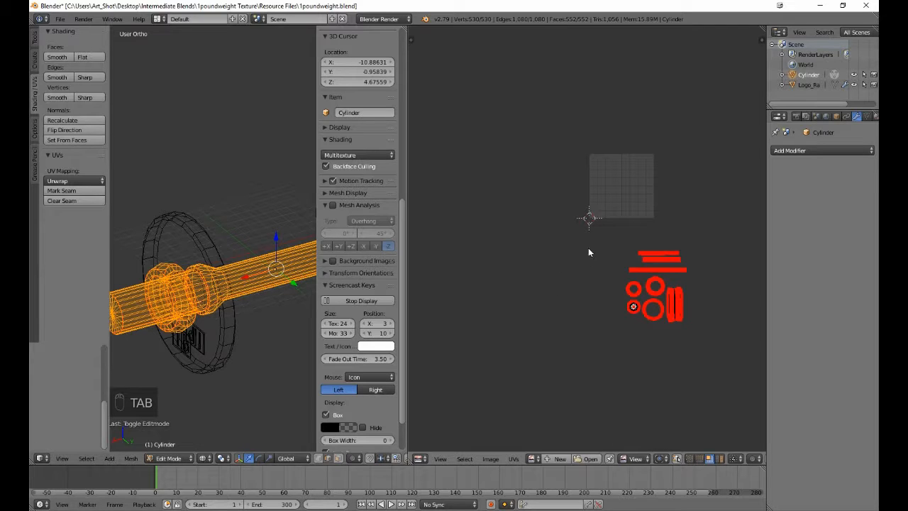
pyautogui.press('b')
pyautogui.press('b')
pyautogui.moveTo(586, 240); pyautogui.dragTo(701, 363)
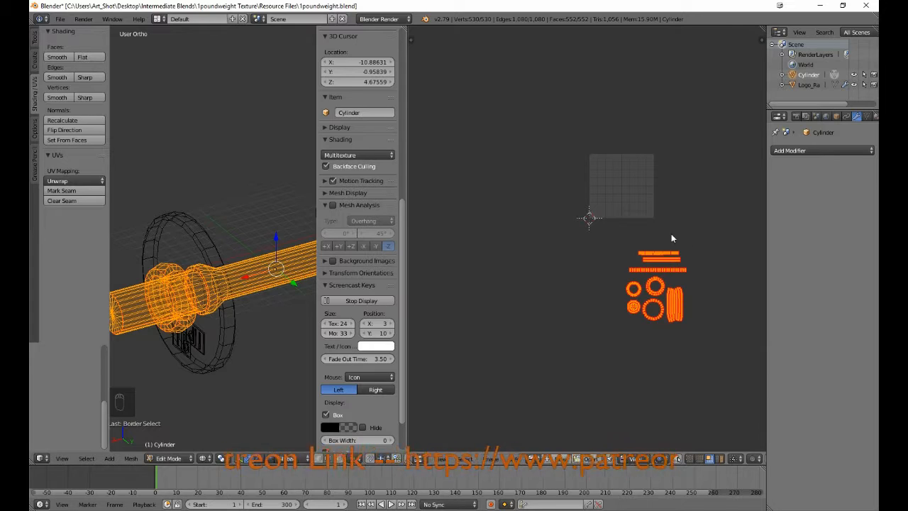
pyautogui.press('g')
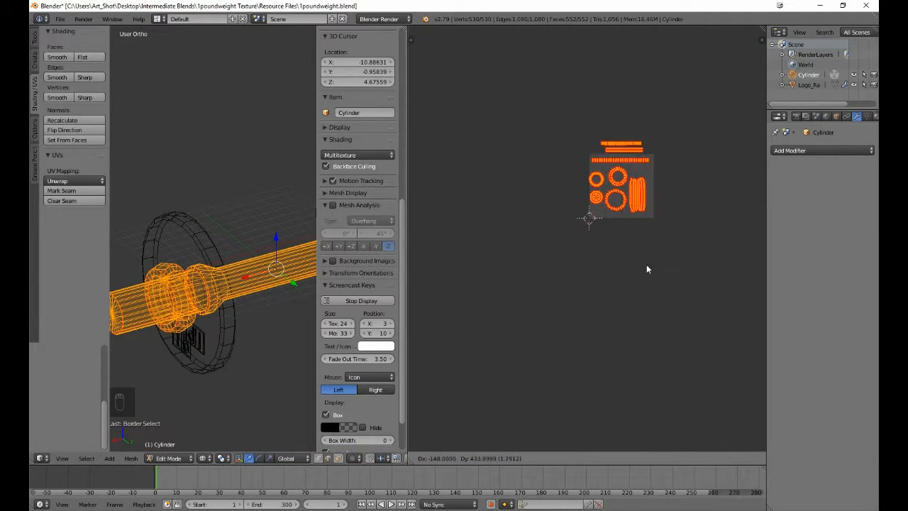
pyautogui.click(585, 206)
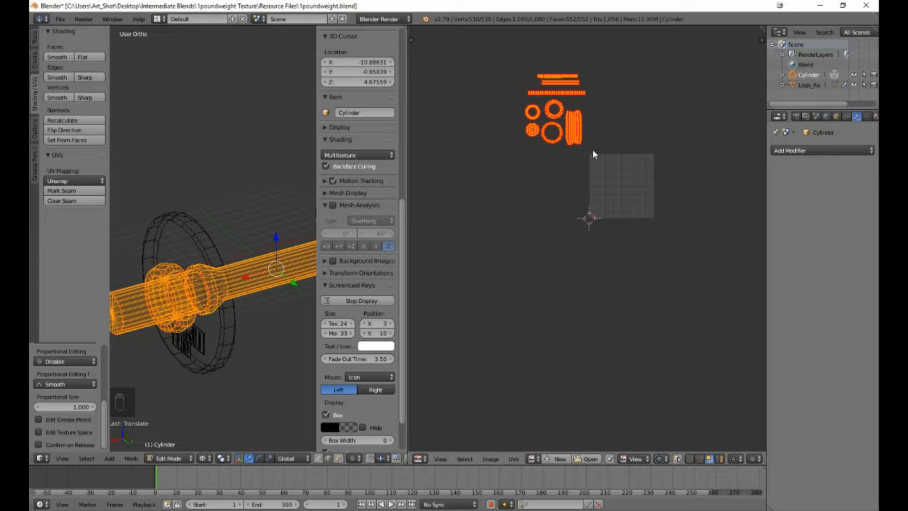
# Step: Switch from the cylinder to the Logo_Ra weight plate, check its UV islands in Edit Mode and return to Object Mode
pyautogui.rightClick(171, 231)
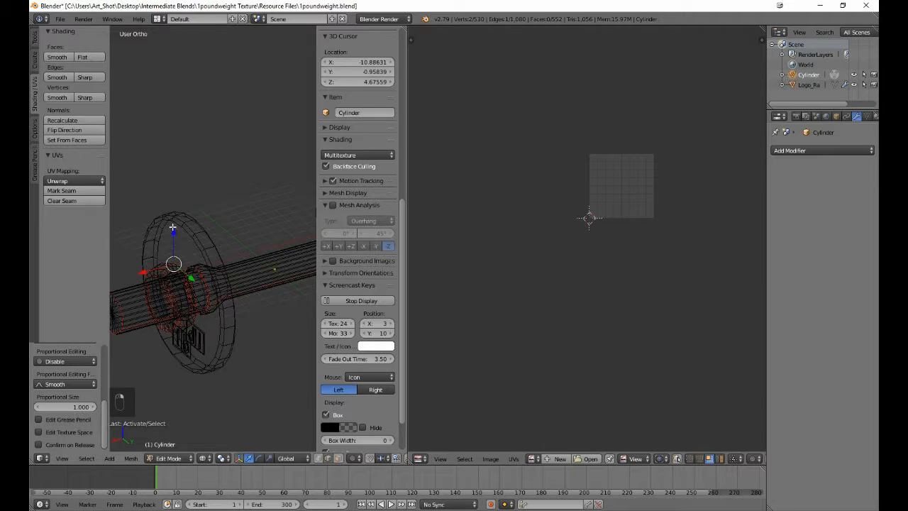
pyautogui.press('Tab')
pyautogui.rightClick(173, 227)
pyautogui.press('Tab')
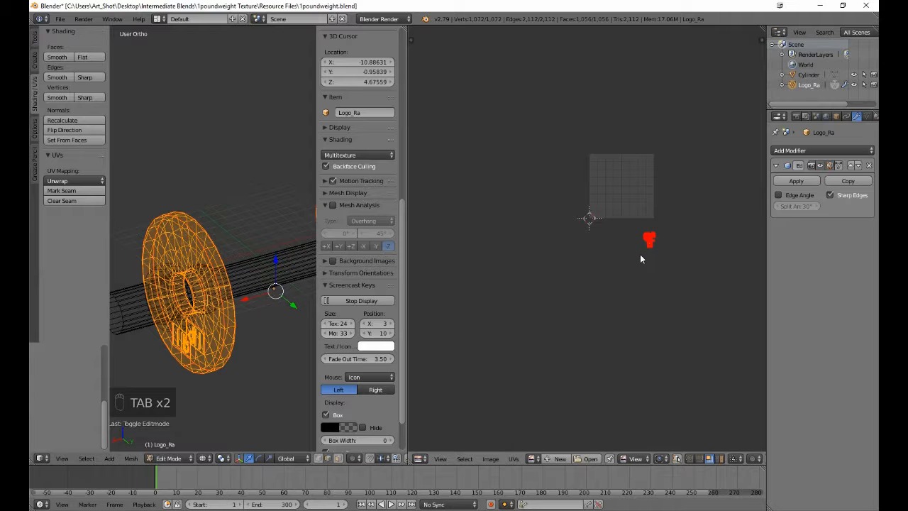
pyautogui.press('Tab')
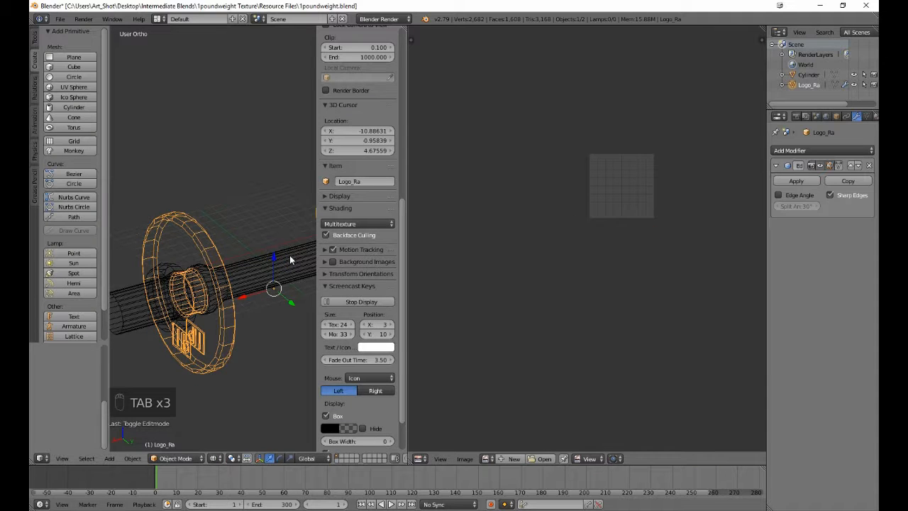
# Step: Join the weight plate into the cylinder object and select the whole joined mesh in Edit Mode
pyautogui.rightClick(290, 256)
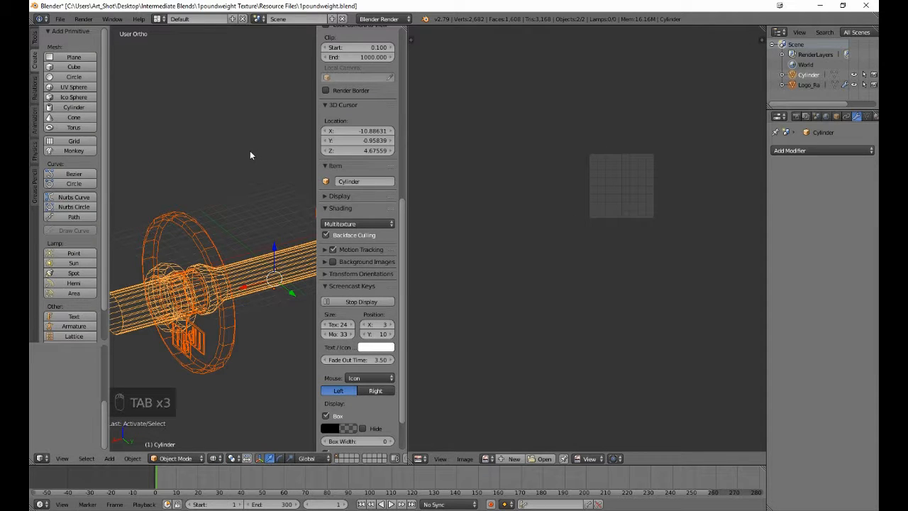
pyautogui.hotkey('ctrl', 'j')
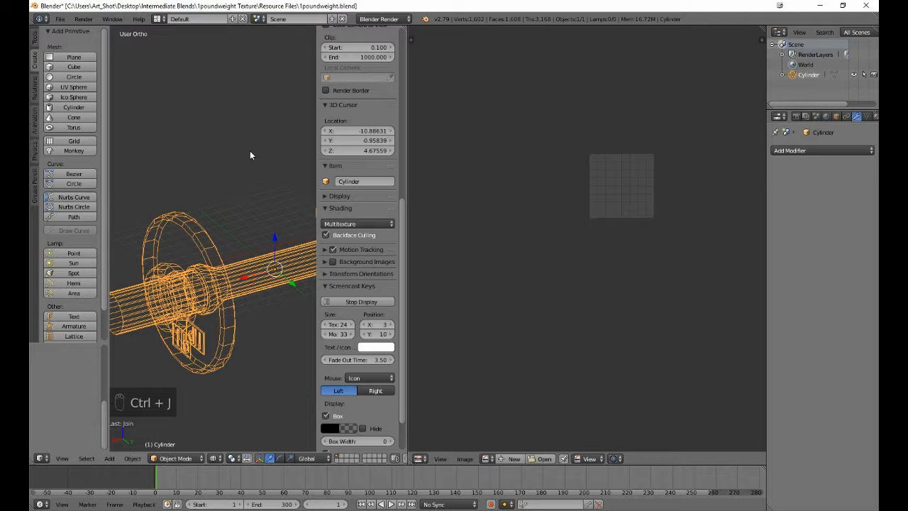
pyautogui.press('Tab')
pyautogui.press('a')
pyautogui.press('a')
pyautogui.press('a')
pyautogui.press('a')
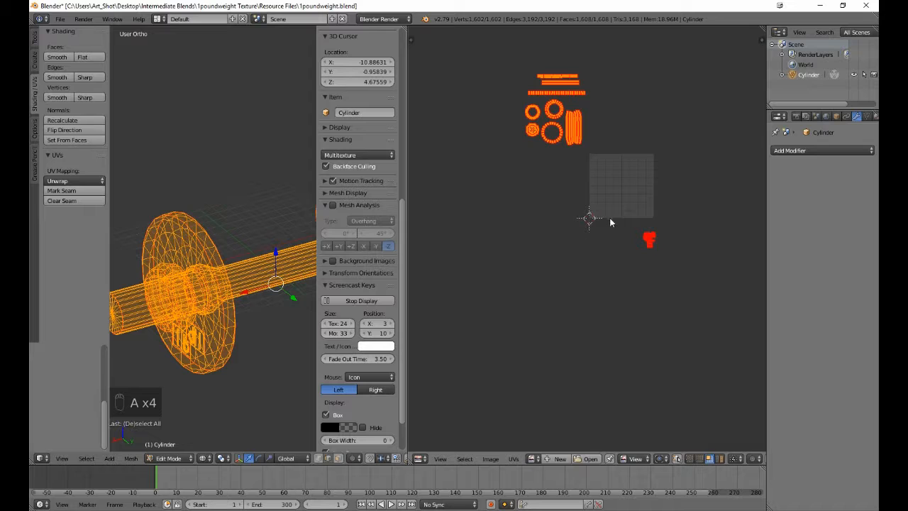
# Step: Clear the UV selection and load the 1poundweight LOD PNG from the 1poundweight Texture LOD Textures folder as the UV background image
pyautogui.press('a')
pyautogui.scroll(3, 629, 224)
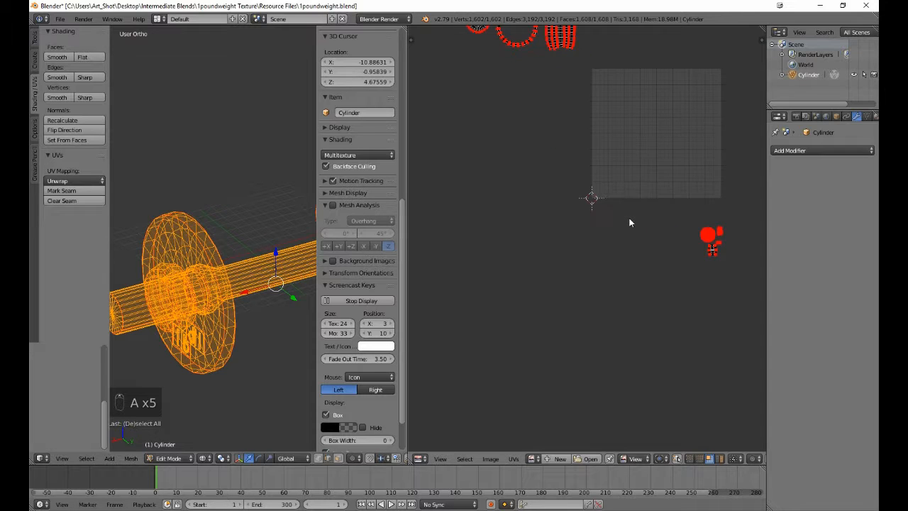
pyautogui.moveTo(713, 204); pyautogui.dragTo(618, 260, button='middle')
pyautogui.scroll(4, 618, 261)
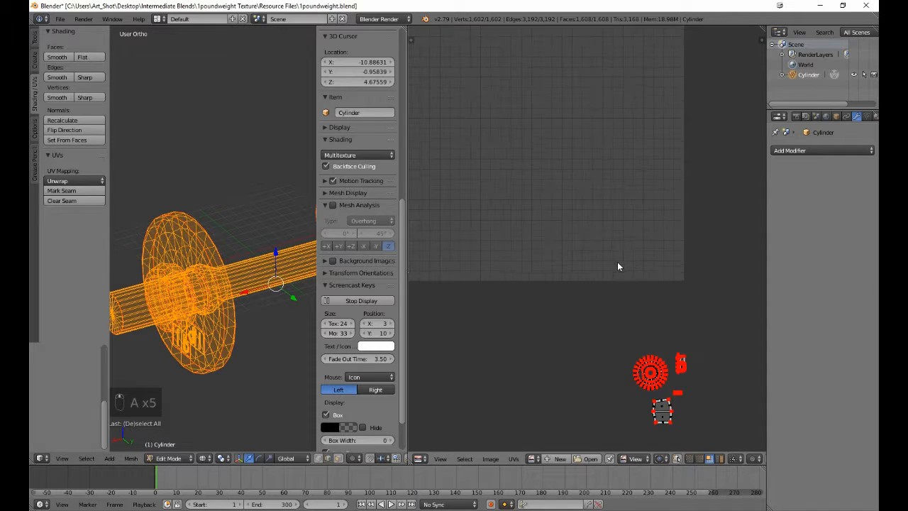
pyautogui.scroll(-5, 622, 328)
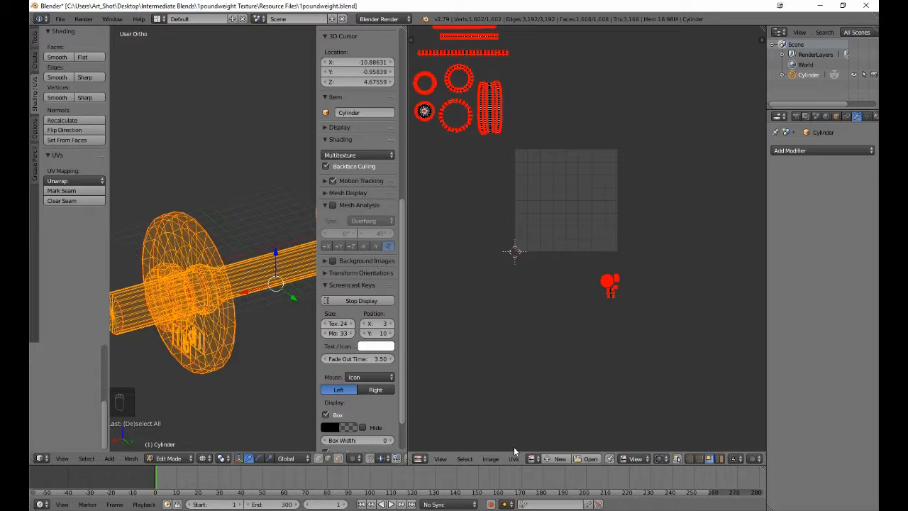
pyautogui.click(497, 461)
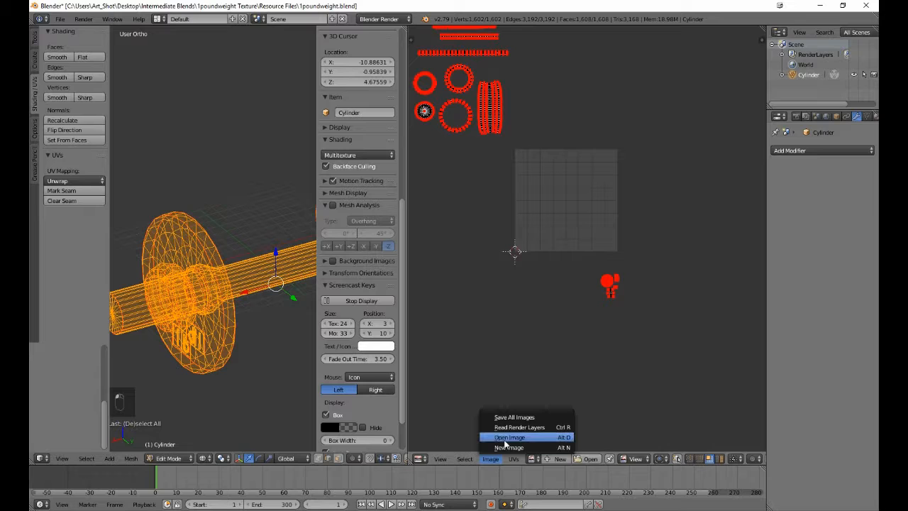
pyautogui.click(506, 438)
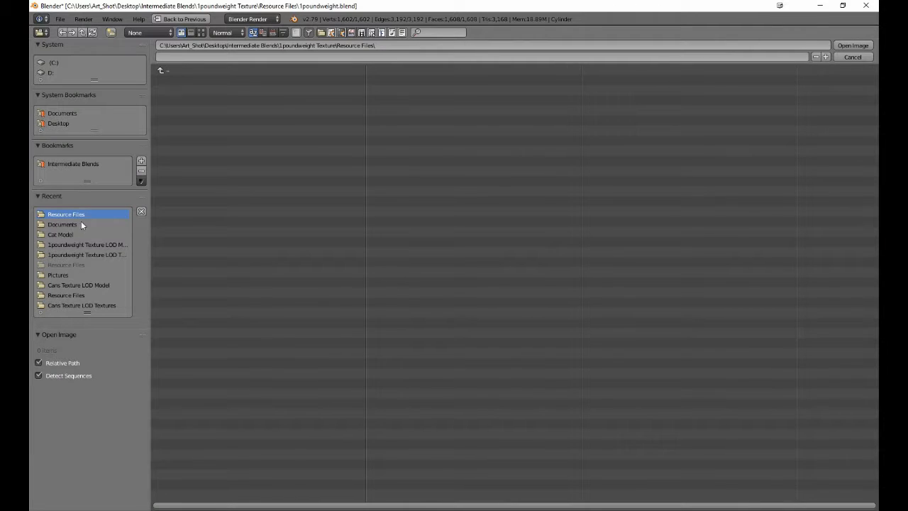
pyautogui.click(89, 254)
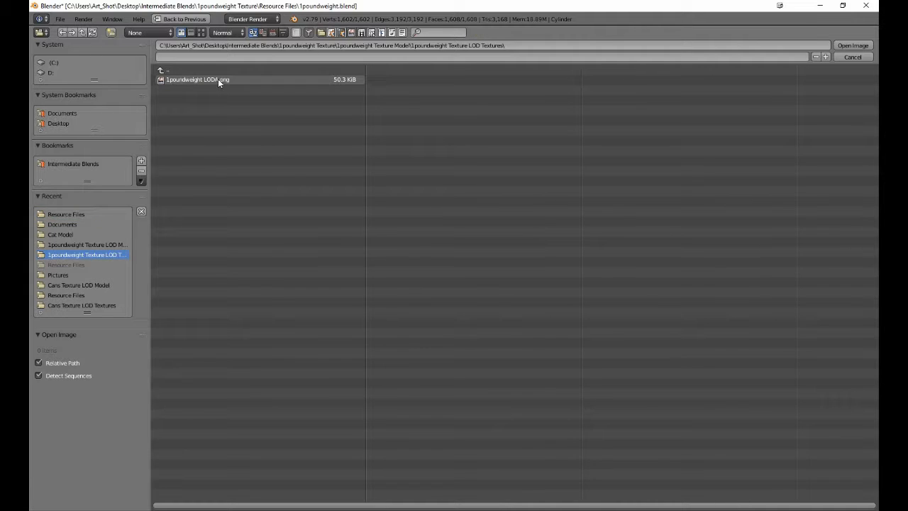
pyautogui.doubleClick(218, 79)
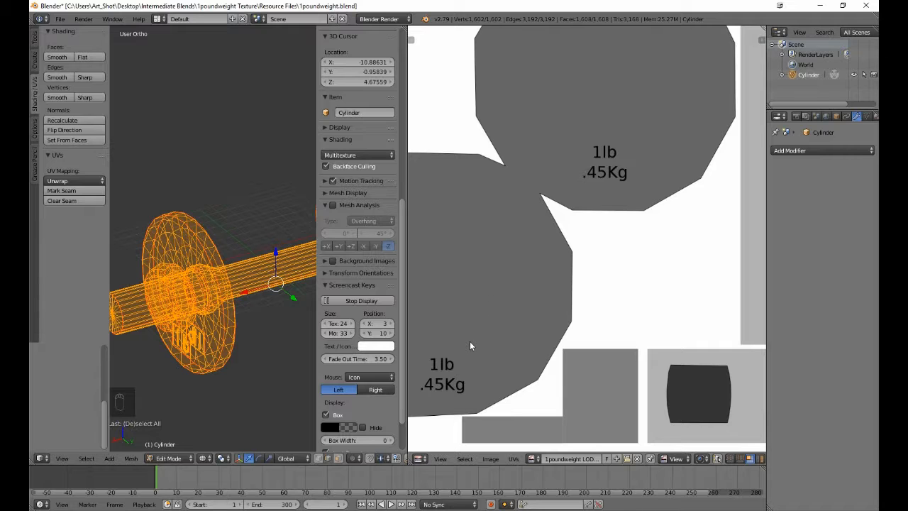
# Step: Select the weight plate's round UV island, move it onto the texture's lower-left dark disc, enlarge it and clear the selection
pyautogui.scroll(-4, 479, 332)
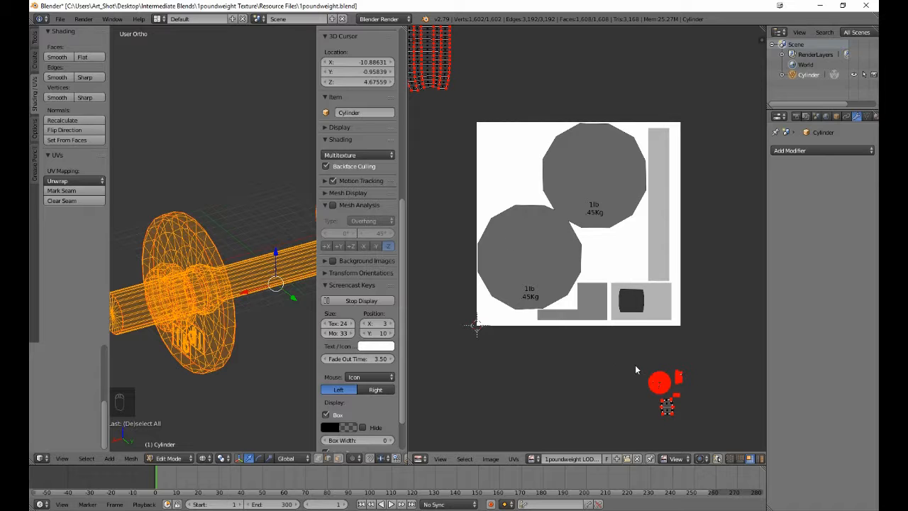
pyautogui.press('b')
pyautogui.moveTo(635, 365); pyautogui.dragTo(672, 400)
pyautogui.press('g')
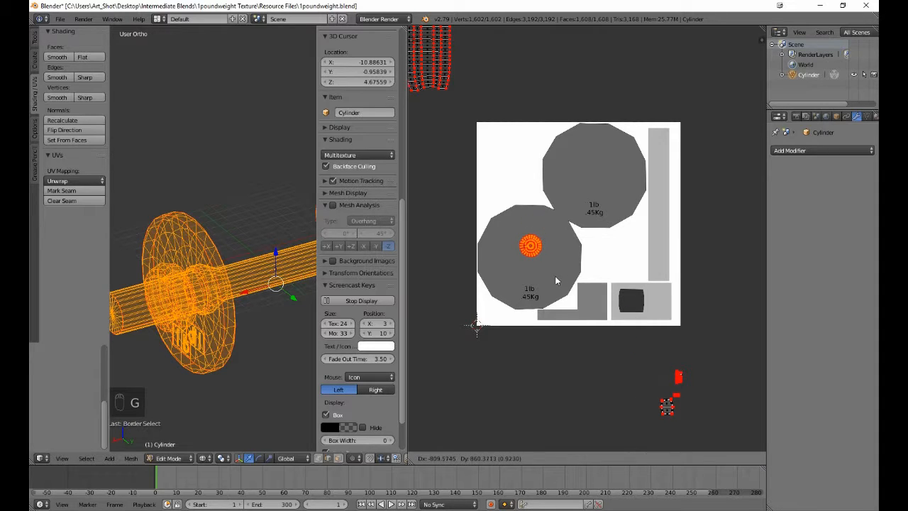
pyautogui.click(553, 278)
pyautogui.press('s')
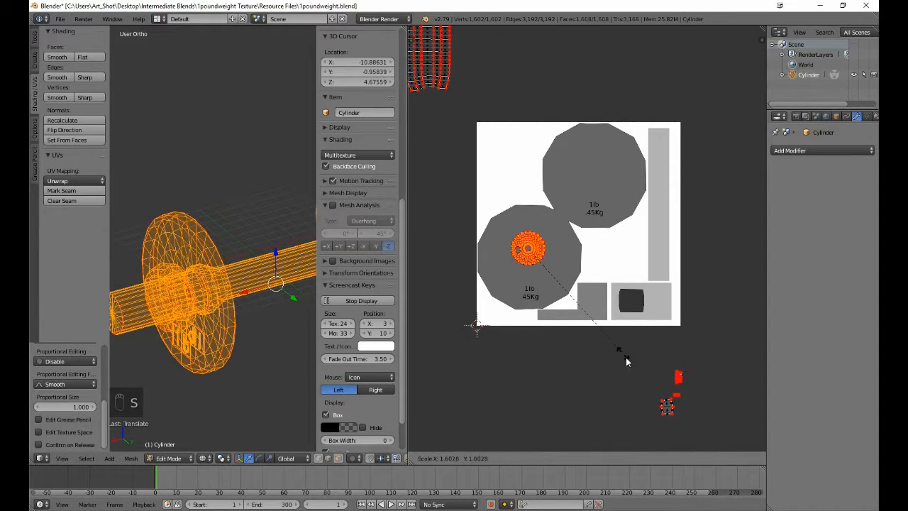
pyautogui.click(730, 94)
pyautogui.press('a')
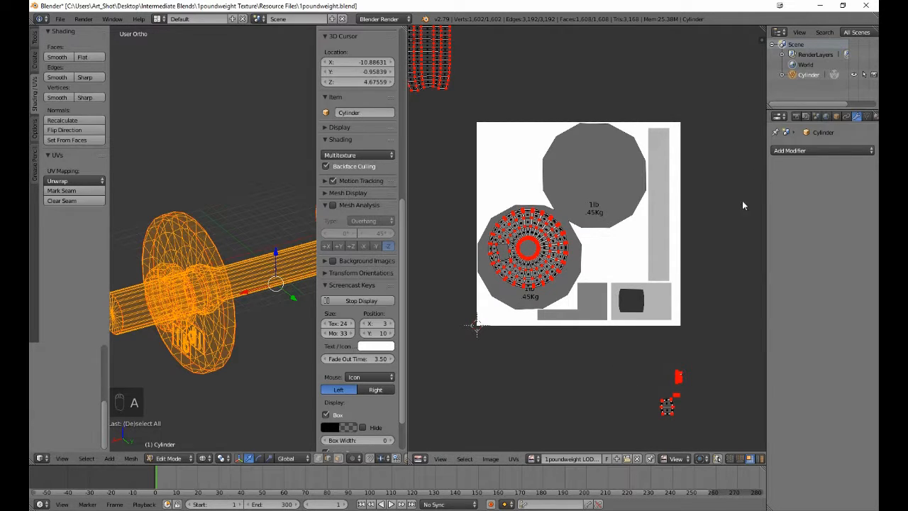
# Step: Reselect the round plate island, scale it down slightly inside the dark disc and clear the selection
pyautogui.moveTo(736, 238); pyautogui.dragTo(693, 175, button='middle')
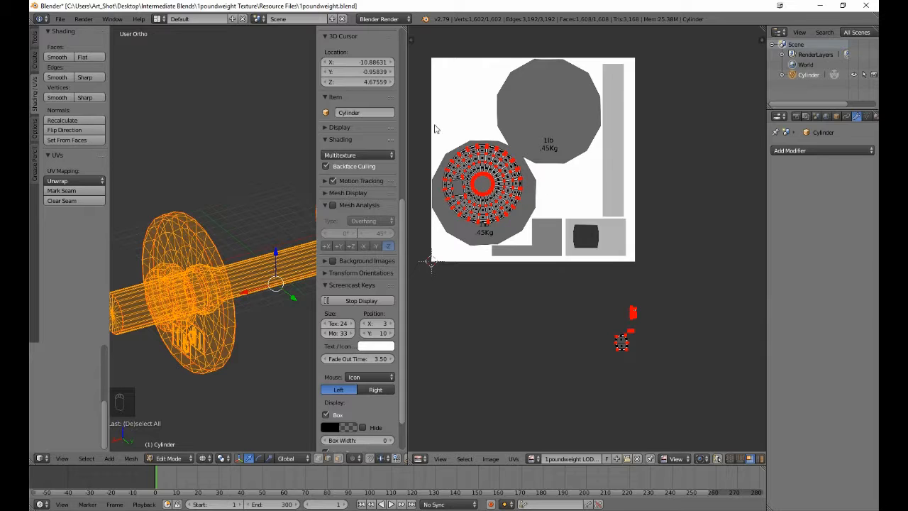
pyautogui.press('b')
pyautogui.moveTo(436, 126); pyautogui.dragTo(536, 238)
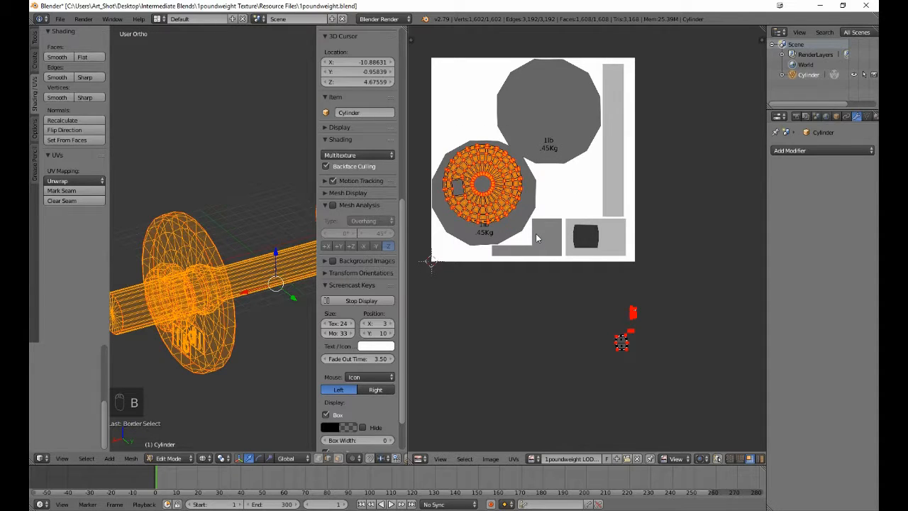
pyautogui.press('s')
pyautogui.click(533, 231)
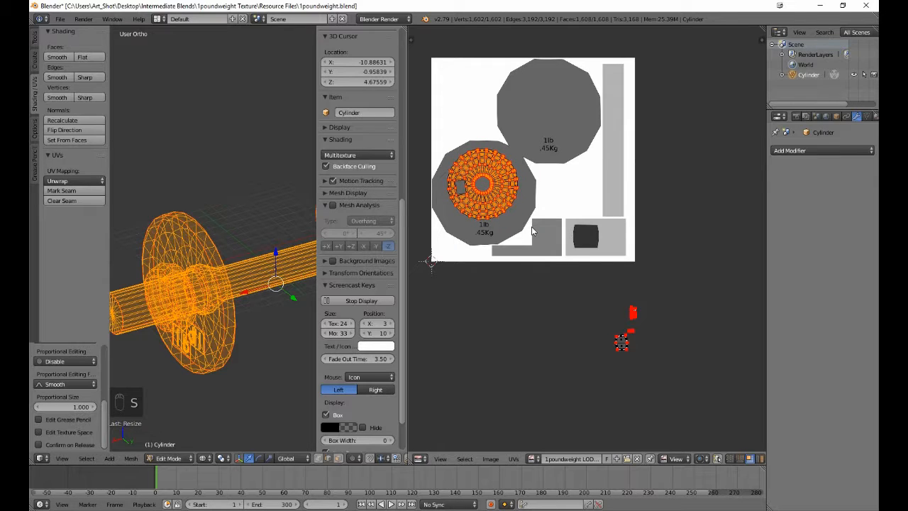
pyautogui.press('a')
# Step: Select the small lettering UV islands and move them onto the lower-right corner of the texture's light grey rectangle, leaving nothing selected
pyautogui.scroll(4, 622, 280)
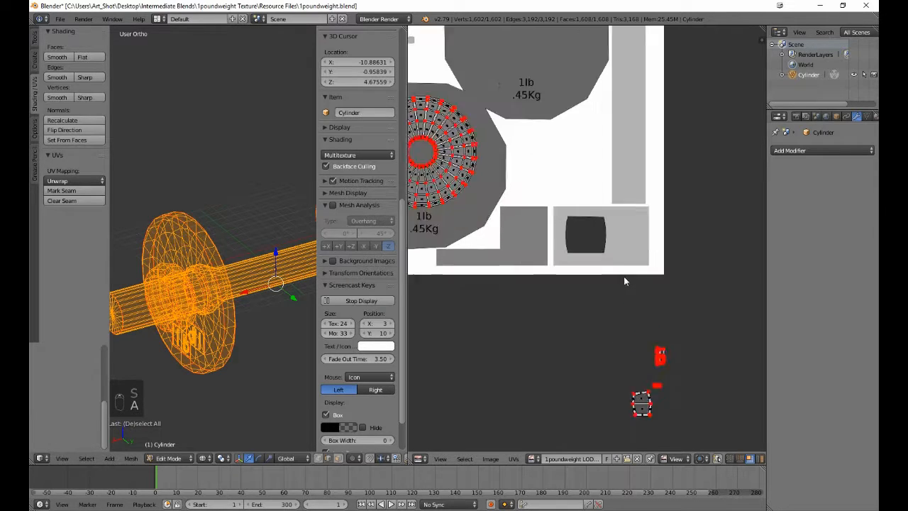
pyautogui.moveTo(674, 346); pyautogui.dragTo(593, 178, button='middle')
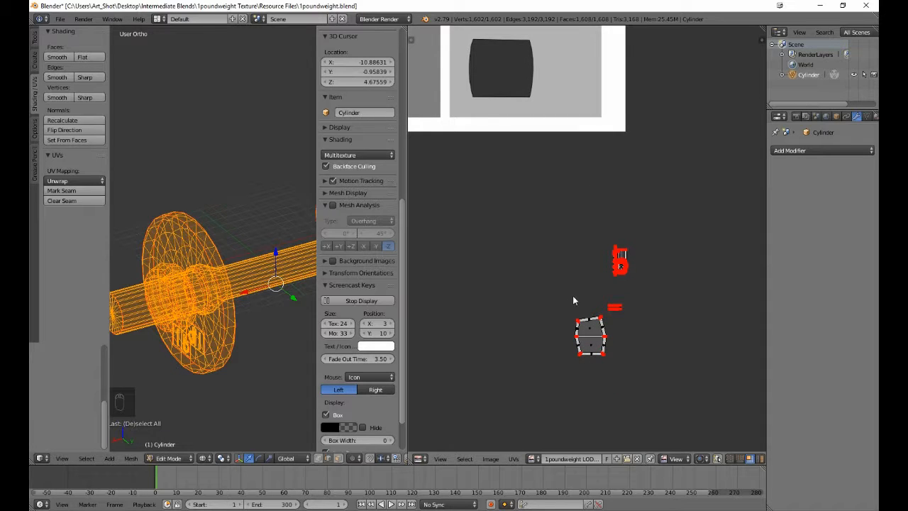
pyautogui.press('b')
pyautogui.moveTo(568, 231); pyautogui.dragTo(669, 294)
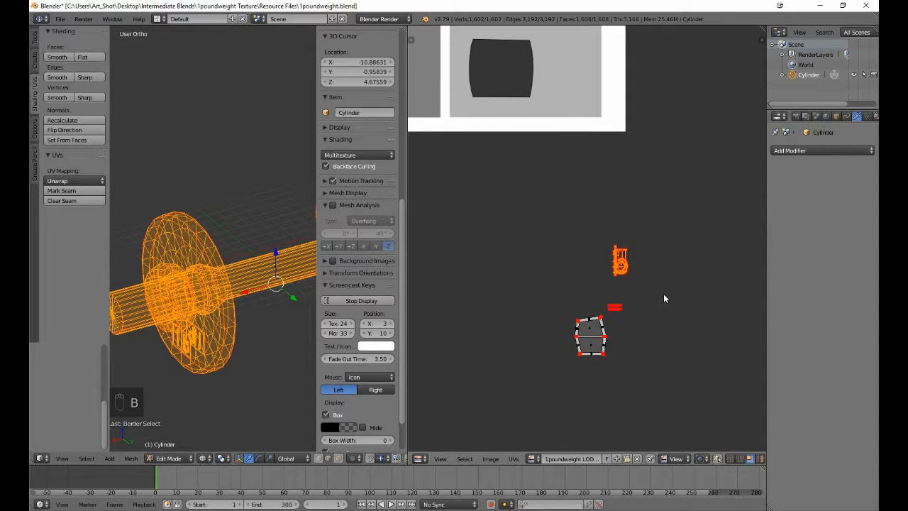
pyautogui.press('g')
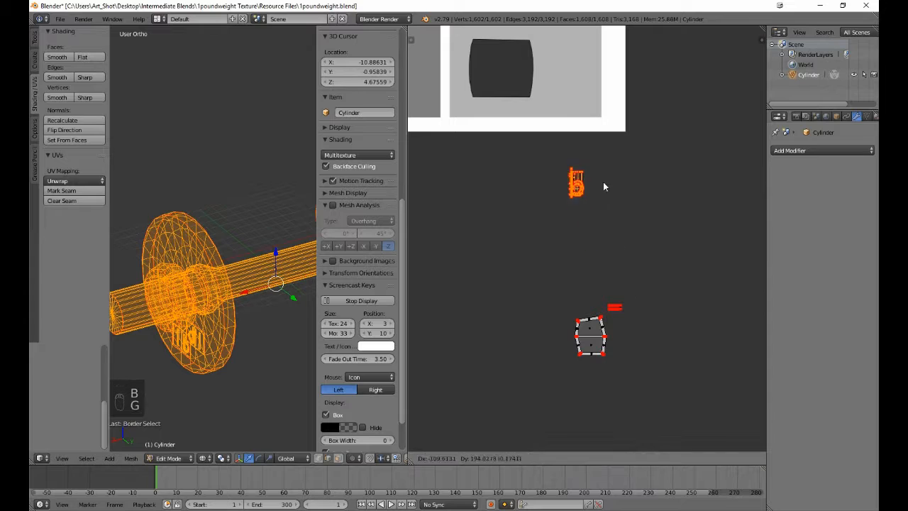
pyautogui.click(615, 130)
pyautogui.press('a')
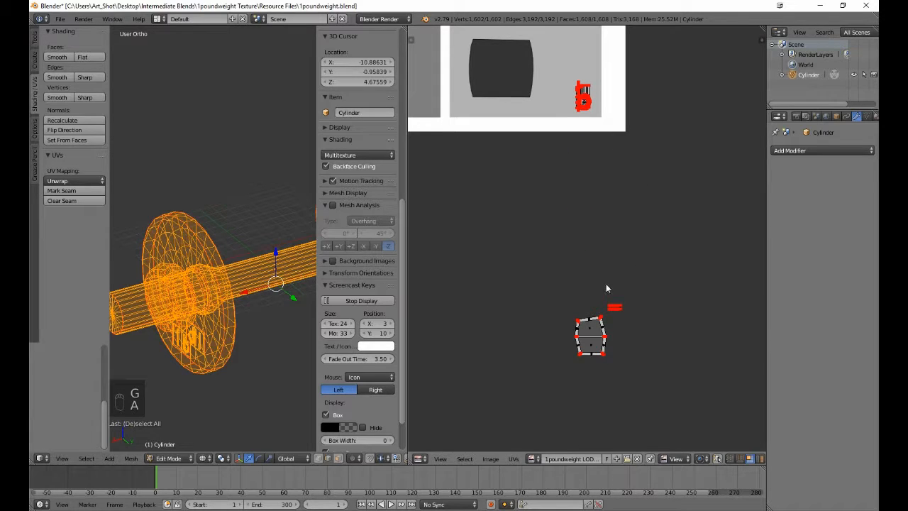
pyautogui.press('b')
pyautogui.moveTo(606, 284); pyautogui.dragTo(651, 326)
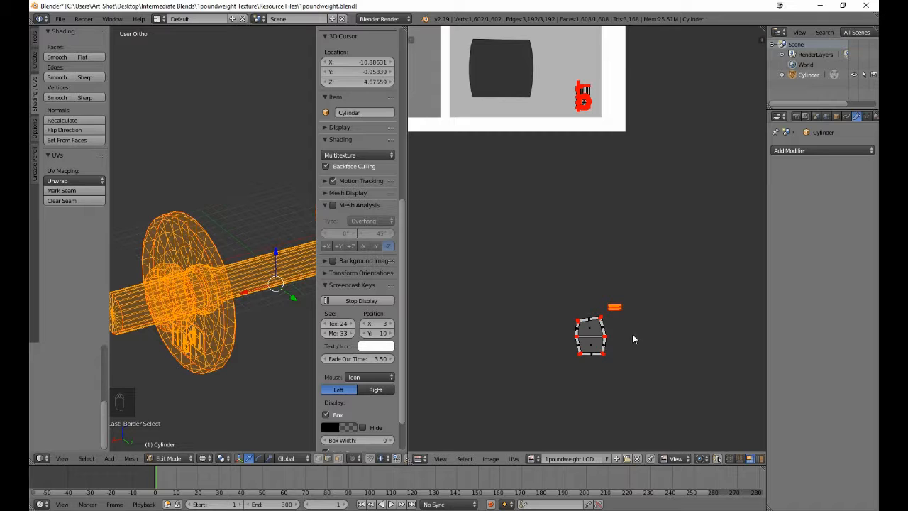
pyautogui.press('a')
# Step: Select the two-face label UV island, move it onto the texture's near-black patch and clear the selection
pyautogui.moveTo(562, 312); pyautogui.dragTo(609, 374)
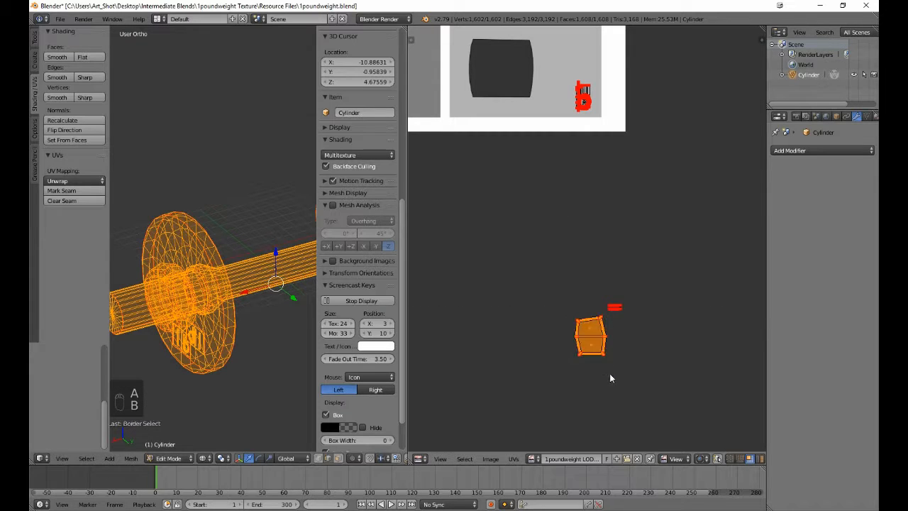
pyautogui.press('g')
pyautogui.click(531, 103)
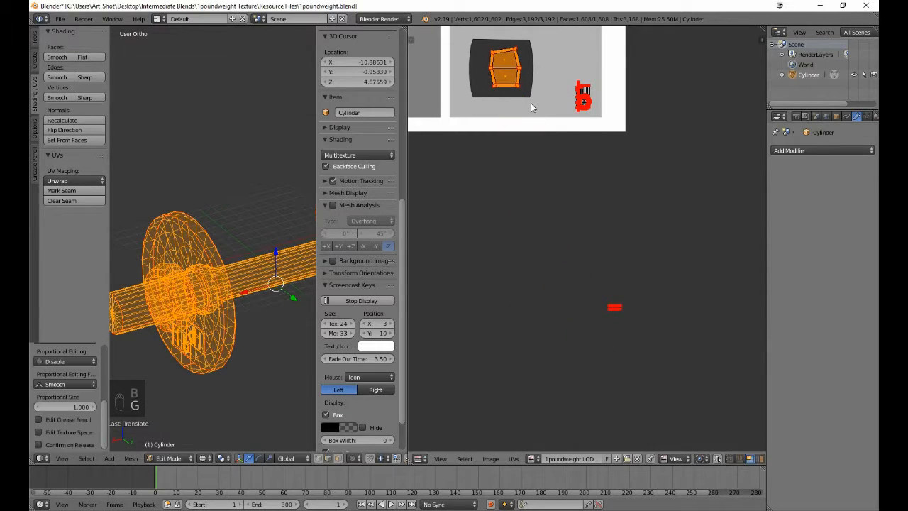
pyautogui.press('a')
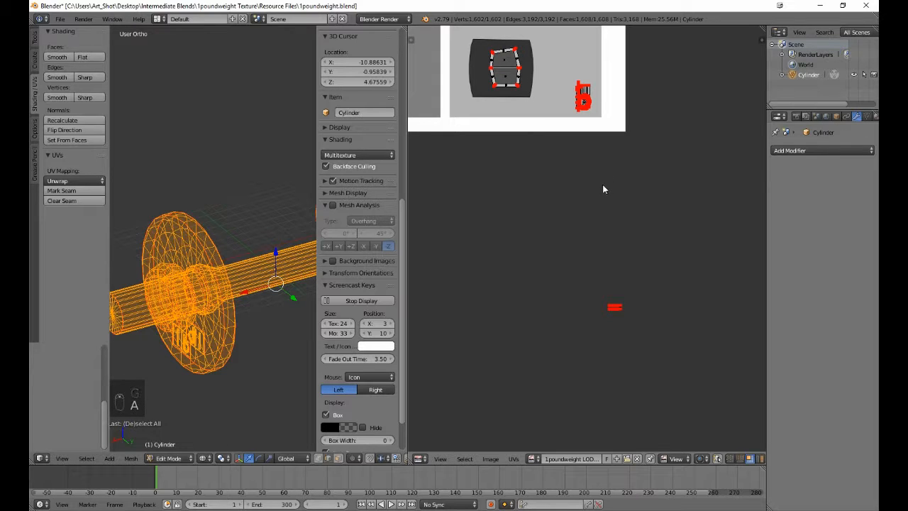
# Step: Switch the 3D viewport shading from Wireframe to Texture
pyautogui.moveTo(576, 182); pyautogui.dragTo(664, 372, button='middle')
pyautogui.scroll(-4, 576, 252)
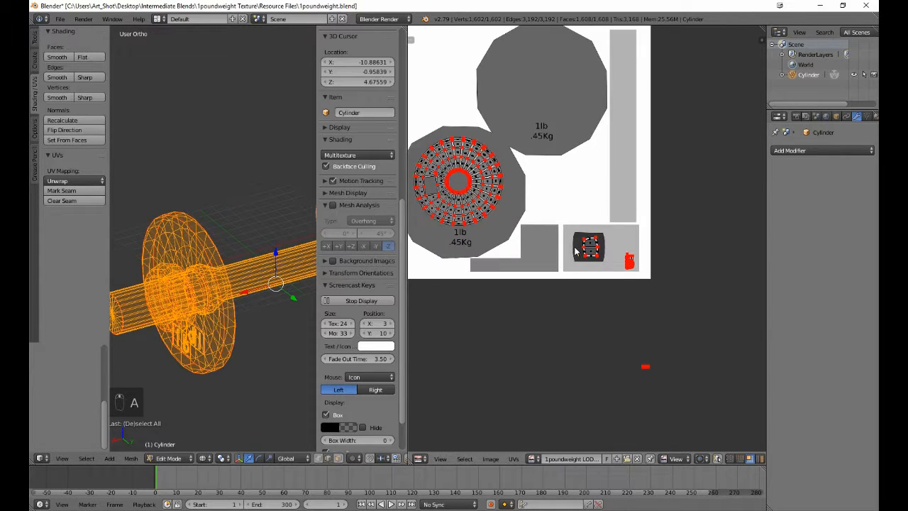
pyautogui.moveTo(489, 154); pyautogui.dragTo(661, 344, button='middle')
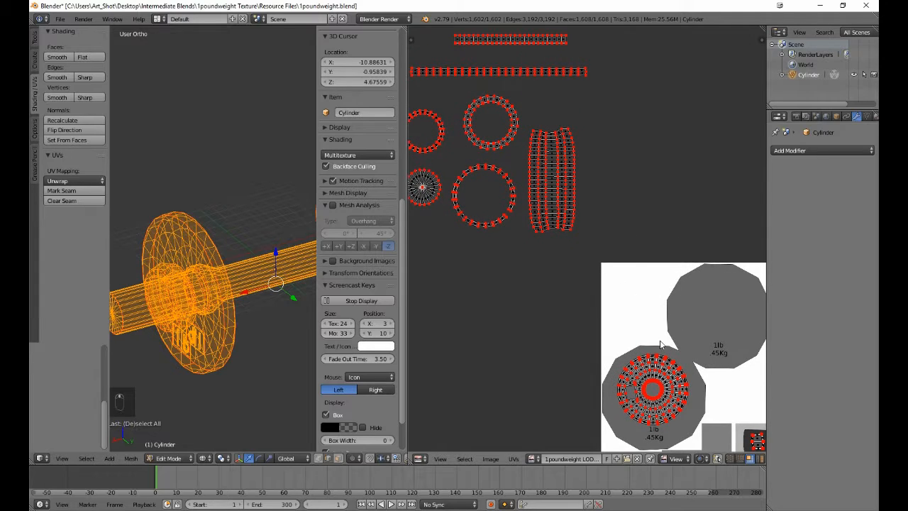
pyautogui.moveTo(478, 164); pyautogui.dragTo(552, 236, button='middle')
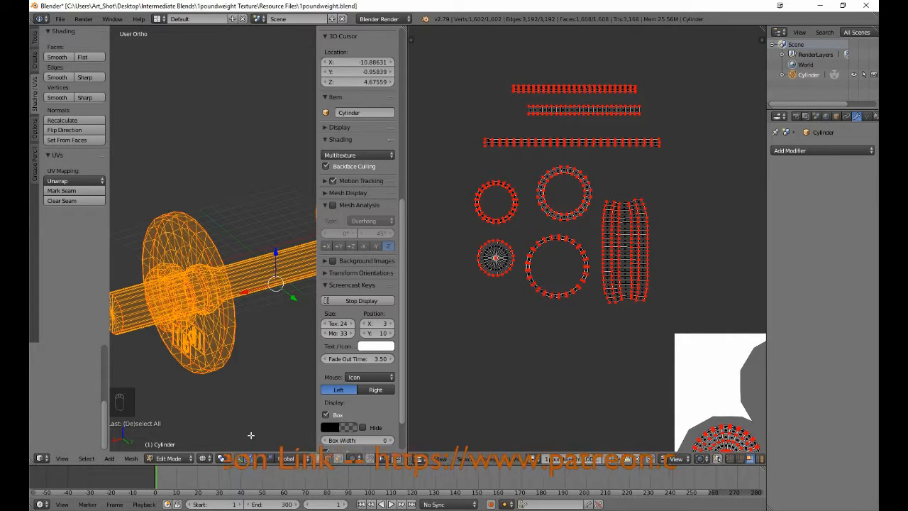
pyautogui.click(203, 459)
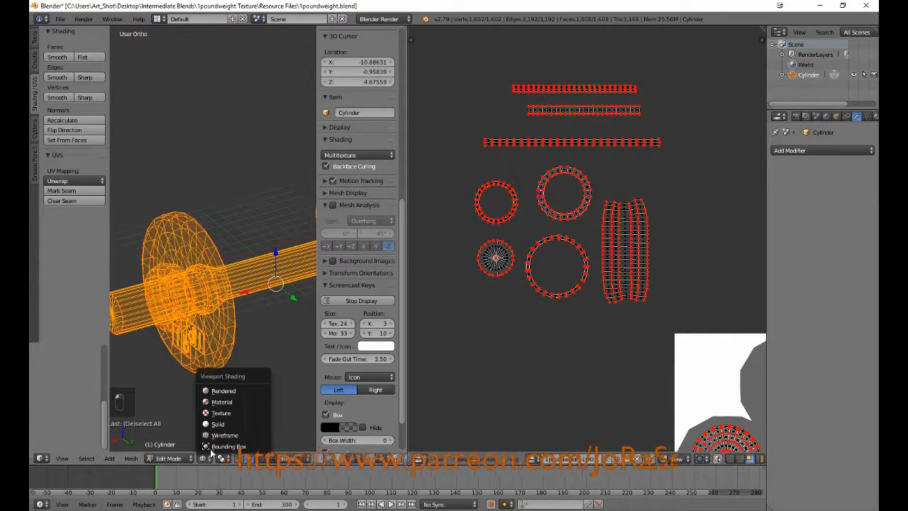
pyautogui.click(228, 412)
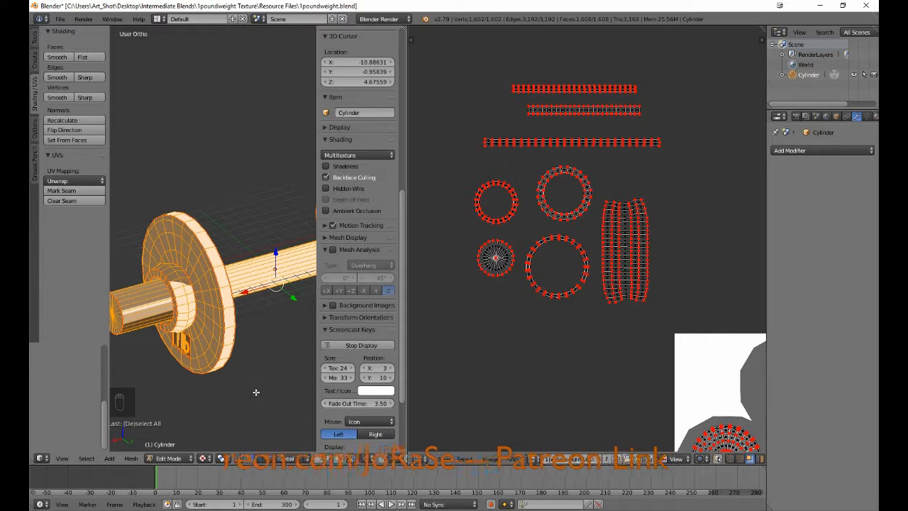
# Step: Inspect the textured plates and 1lb lettering of the dumbbell from several sides in Object Mode and return to Edit Mode
pyautogui.press('Tab')
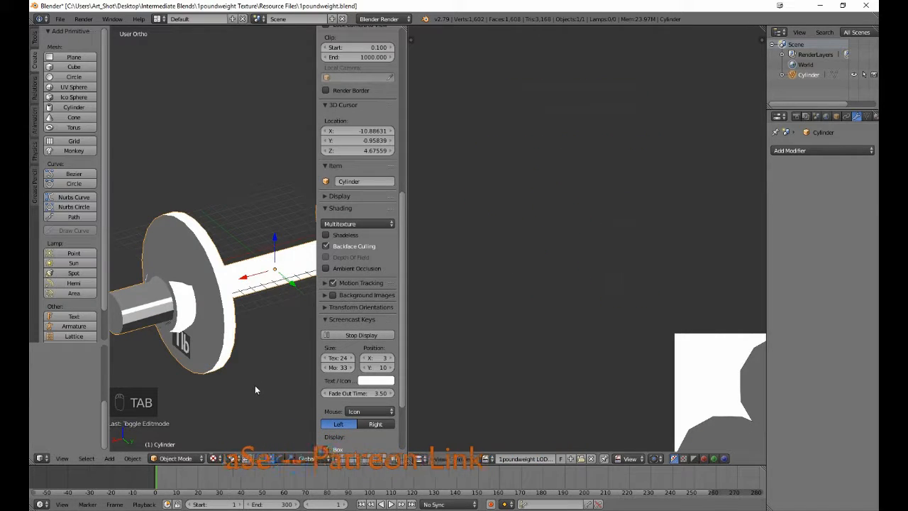
pyautogui.moveTo(206, 371); pyautogui.dragTo(277, 369, button='middle')
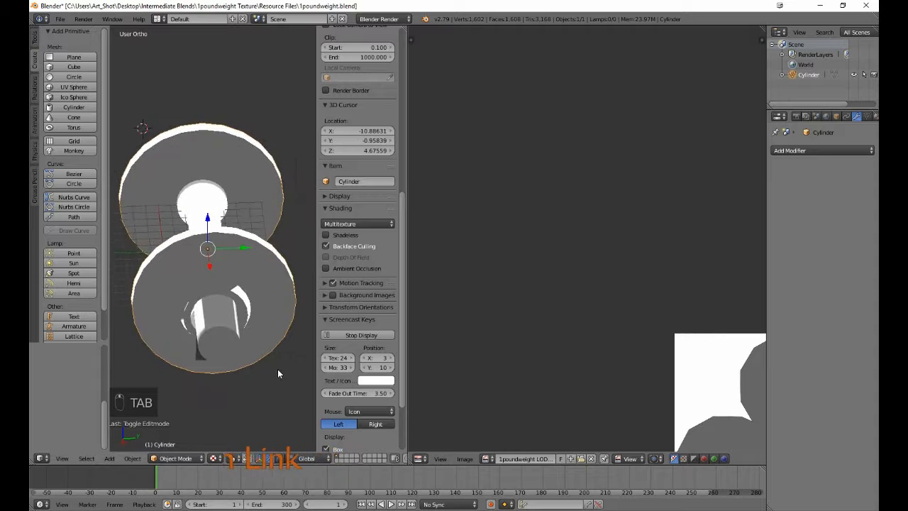
pyautogui.moveTo(198, 355); pyautogui.dragTo(222, 322, button='middle')
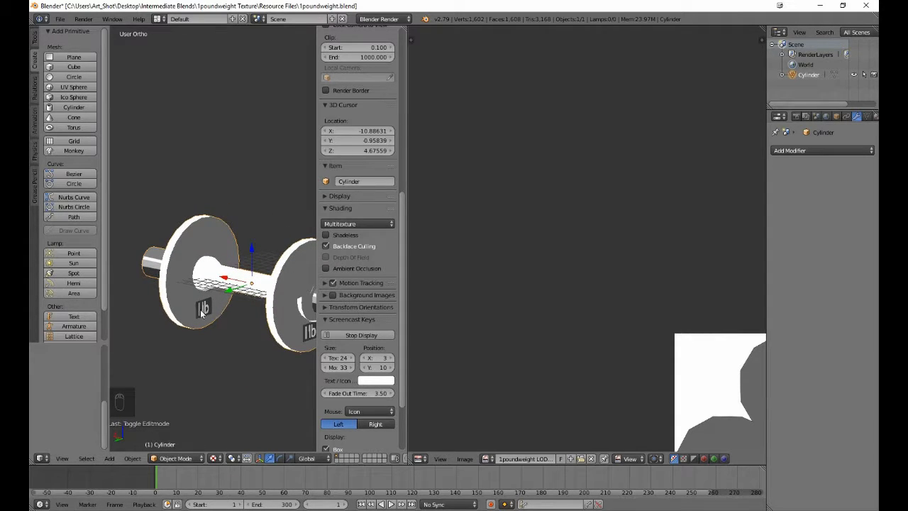
pyautogui.press('Tab')
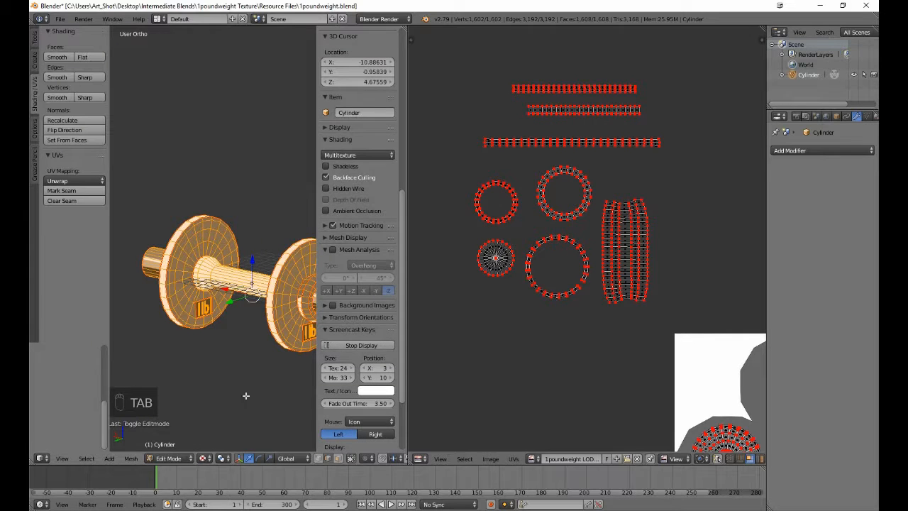
pyautogui.moveTo(601, 358); pyautogui.dragTo(495, 291, button='middle')
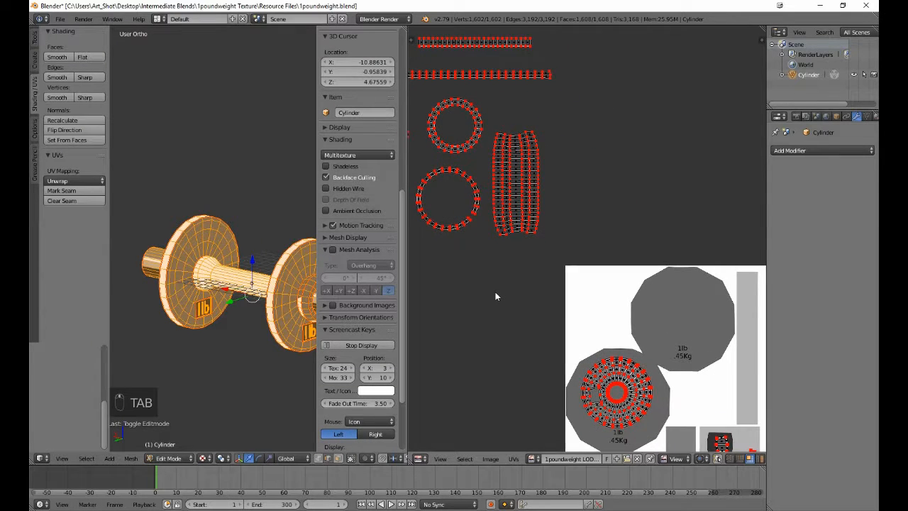
pyautogui.scroll(-3, 495, 291)
pyautogui.moveTo(543, 331); pyautogui.dragTo(501, 276, button='middle')
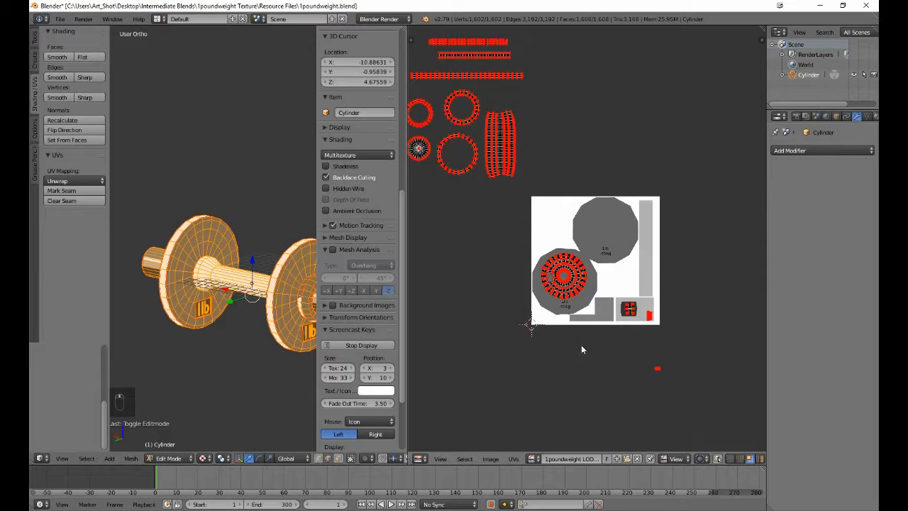
pyautogui.press('a')
pyautogui.press('a')
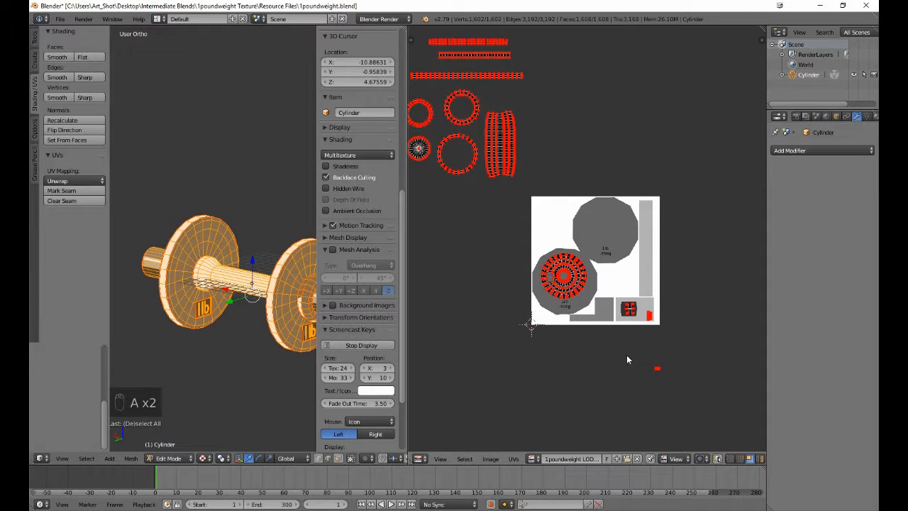
# Step: Select the tiny UV island lying below the texture and move it onto the mid-grey square beside the light grey rectangle
pyautogui.press('b')
pyautogui.moveTo(636, 358); pyautogui.dragTo(705, 415)
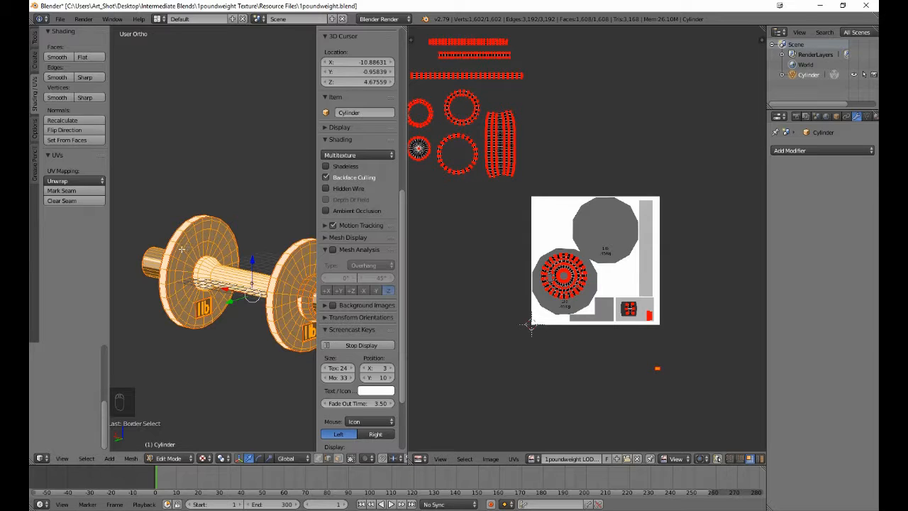
pyautogui.moveTo(180, 249); pyautogui.dragTo(182, 283, button='middle')
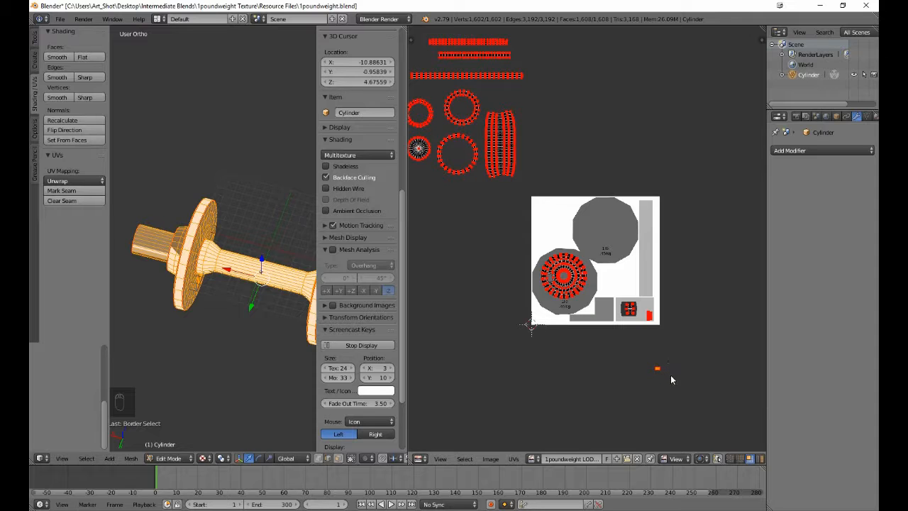
pyautogui.scroll(3, 671, 377)
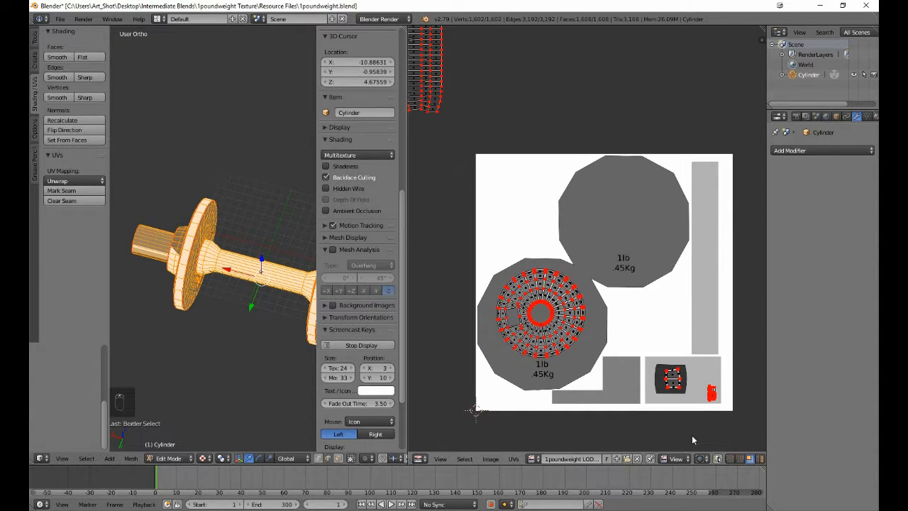
pyautogui.press('g')
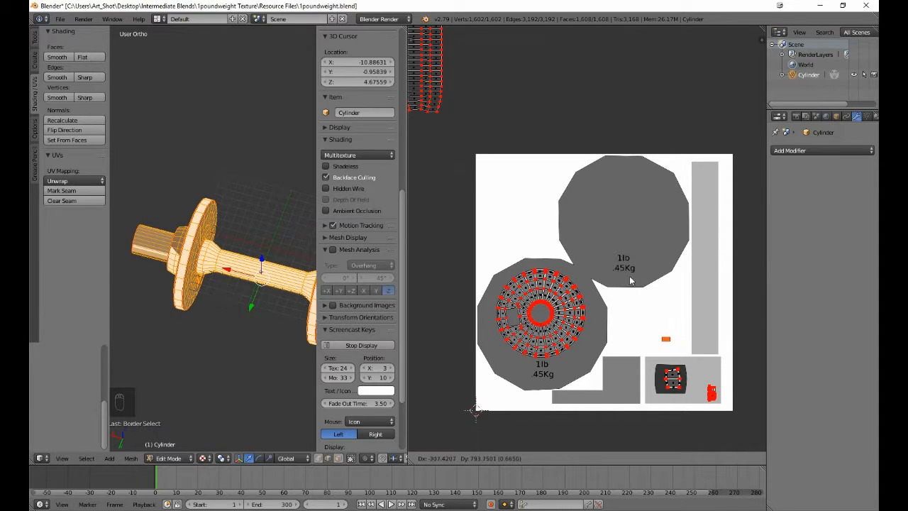
pyautogui.click(589, 310)
# Step: Check the dumbbell's texturing in Object Mode from another angle and return to Edit Mode
pyautogui.press('Tab')
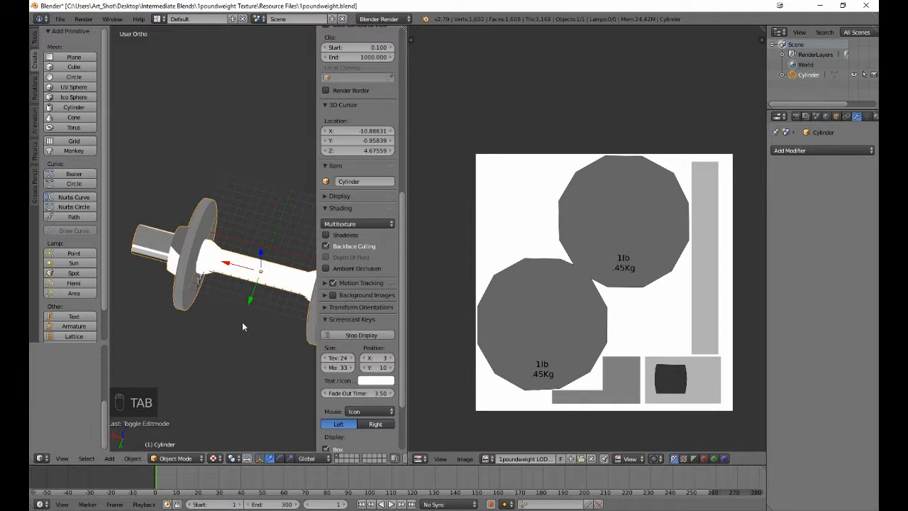
pyautogui.moveTo(242, 321); pyautogui.dragTo(252, 303, button='middle')
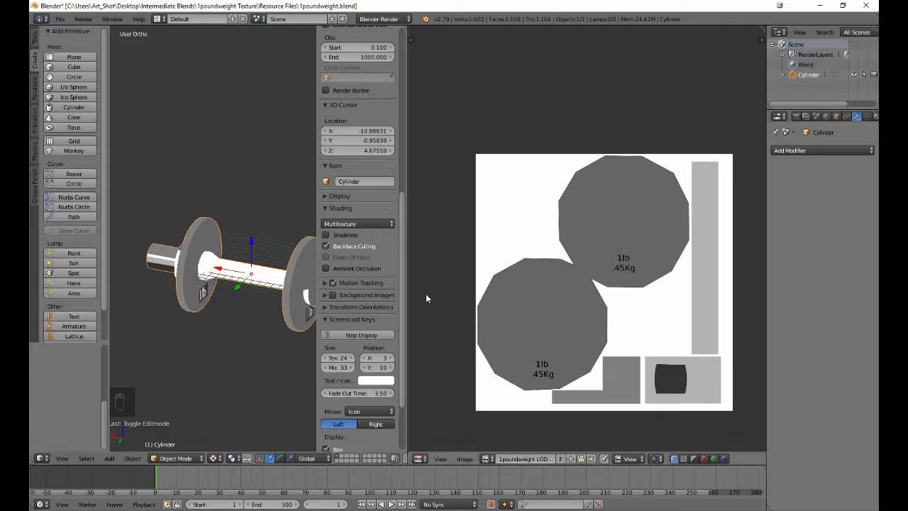
pyautogui.press('Tab')
# Step: Select the tall handle UV island outside the texture and move it over the near-black patch, starting from a cleared selection
pyautogui.moveTo(548, 189); pyautogui.dragTo(618, 369, button='middle')
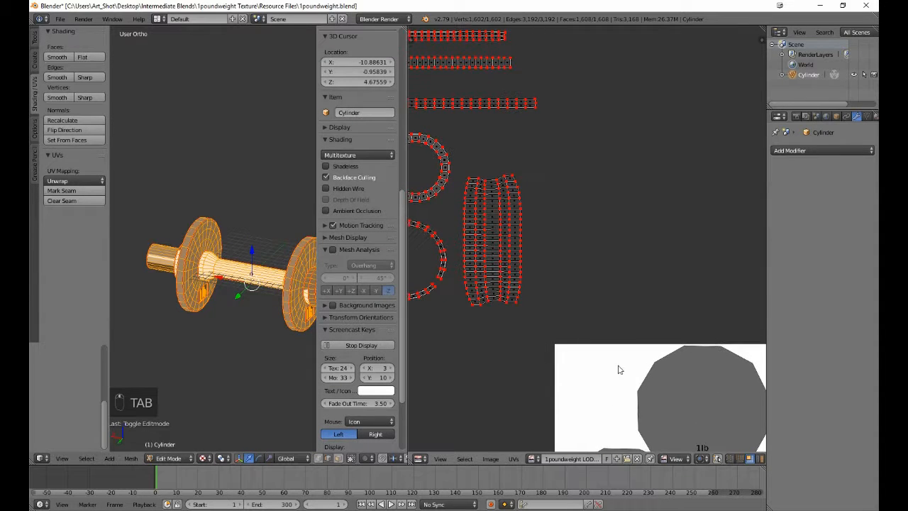
pyautogui.press('a')
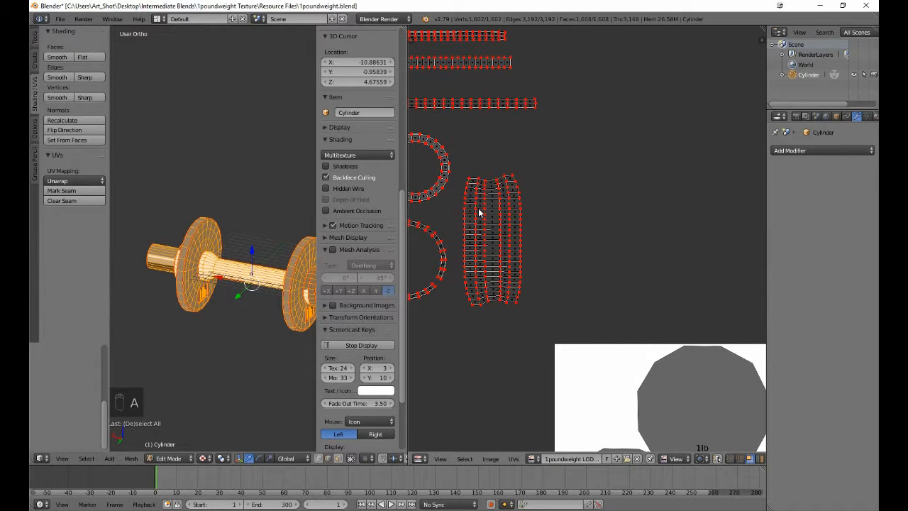
pyautogui.press('b')
pyautogui.moveTo(450, 152); pyautogui.dragTo(542, 341)
pyautogui.press('g')
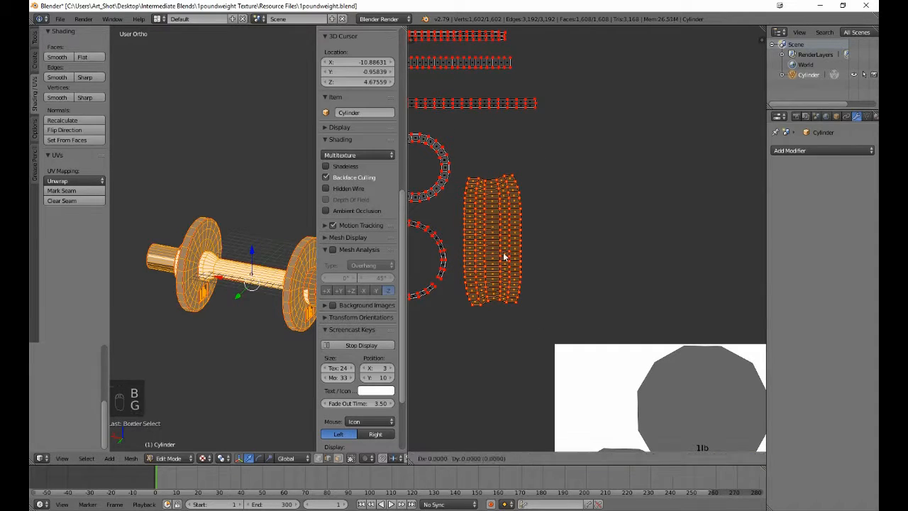
pyautogui.click(618, 374)
pyautogui.moveTo(618, 374); pyautogui.dragTo(515, 241, button='middle')
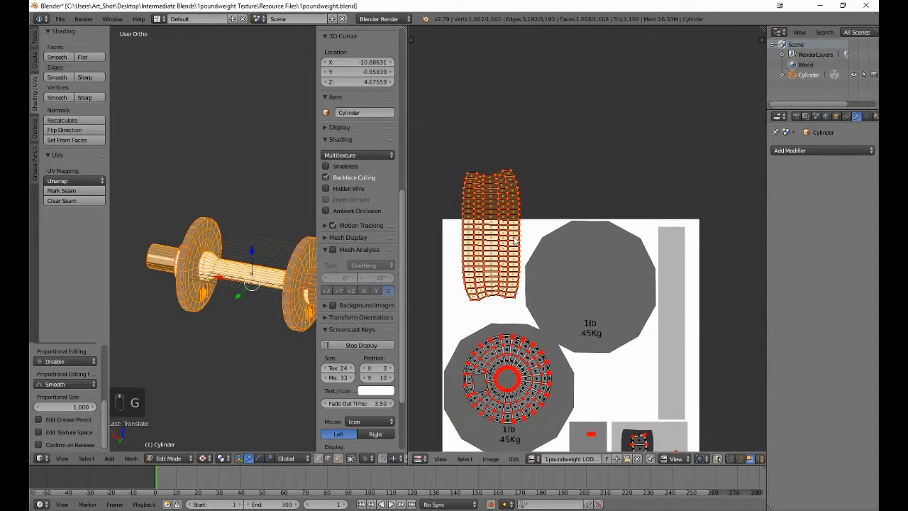
pyautogui.press('g')
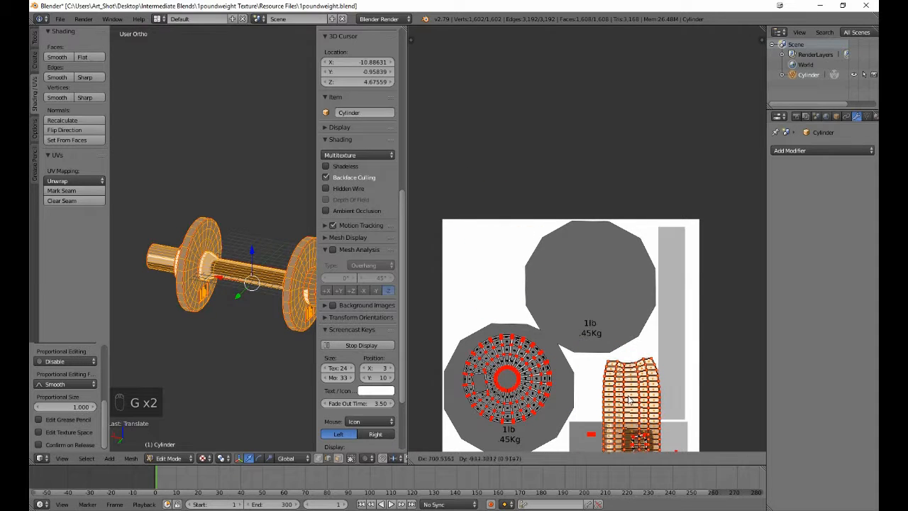
pyautogui.click(630, 400)
pyautogui.scroll(3, 624, 388)
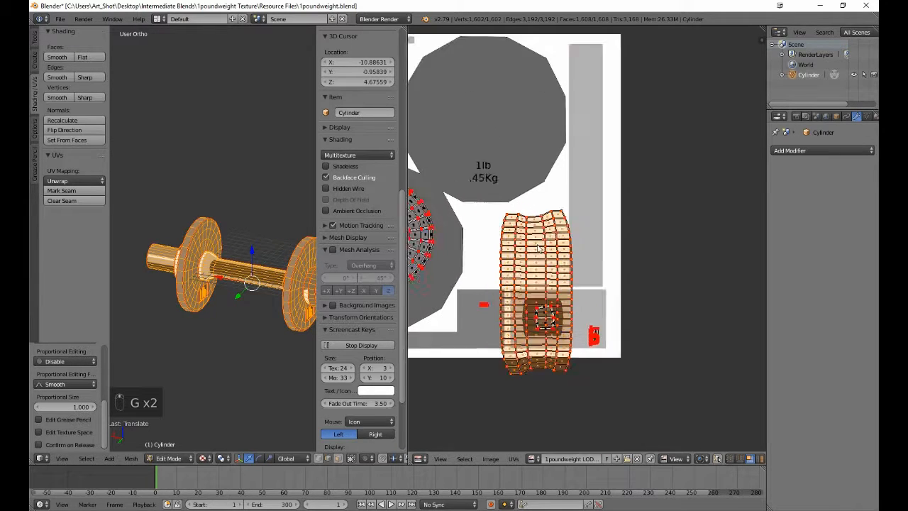
pyautogui.press('g')
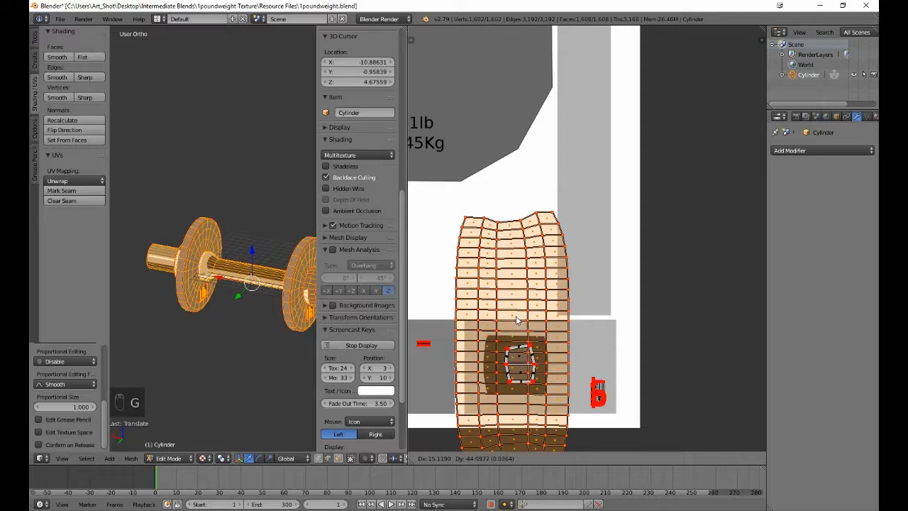
pyautogui.click(522, 333)
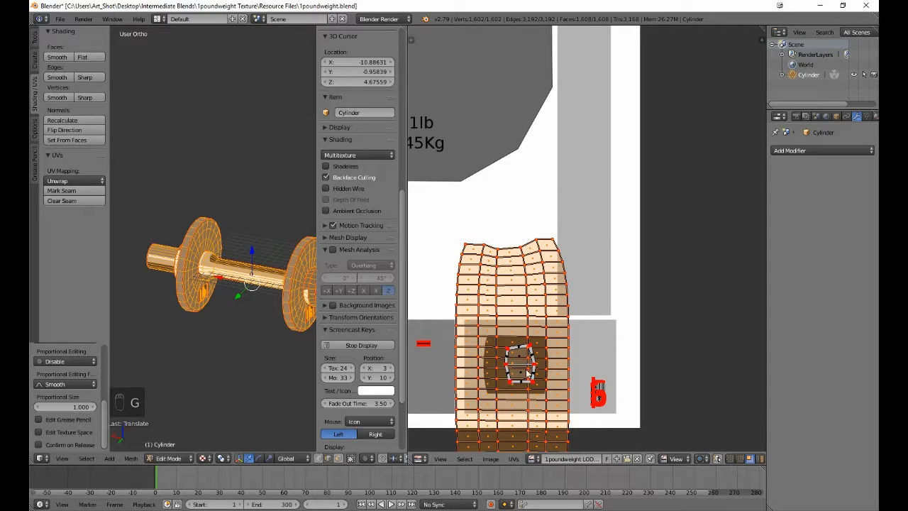
# Step: Scale the handle UV island down to about 0.2 and place it just above the near-black patch
pyautogui.press('s')
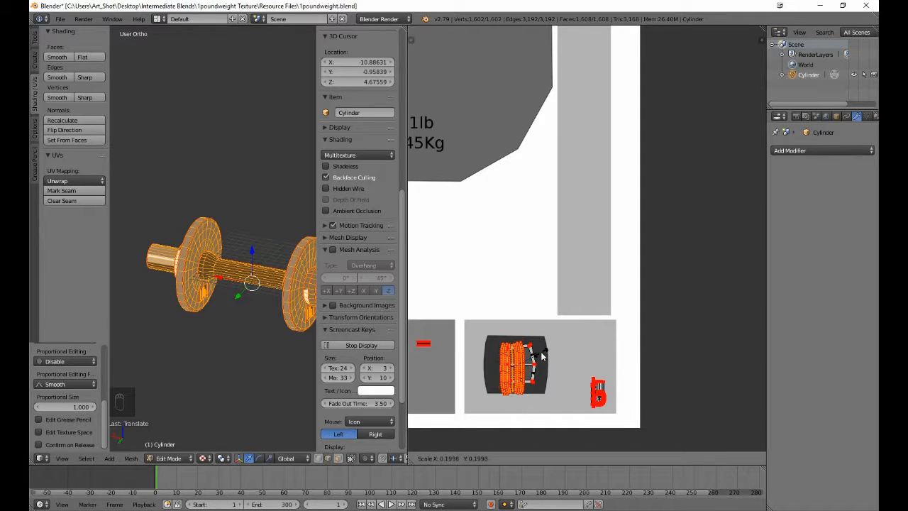
pyautogui.click(542, 357)
pyautogui.press('g')
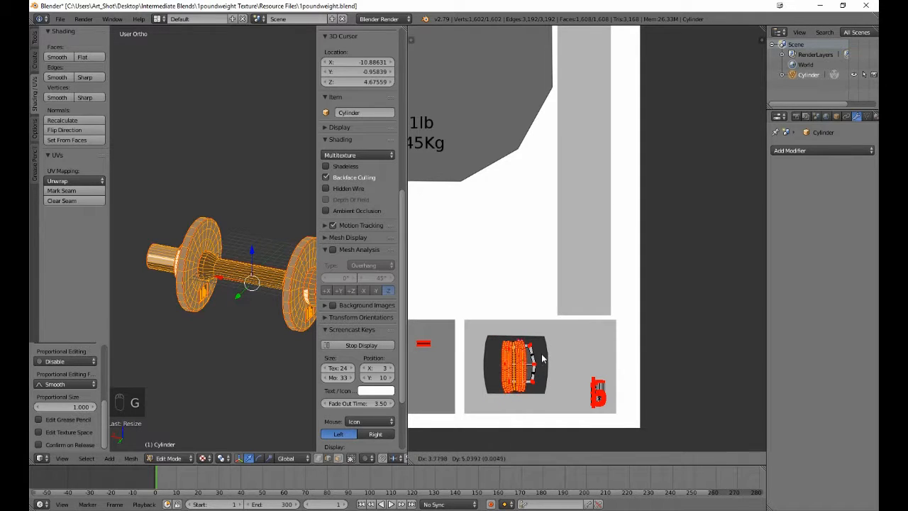
pyautogui.click(544, 358)
pyautogui.scroll(4, 548, 359)
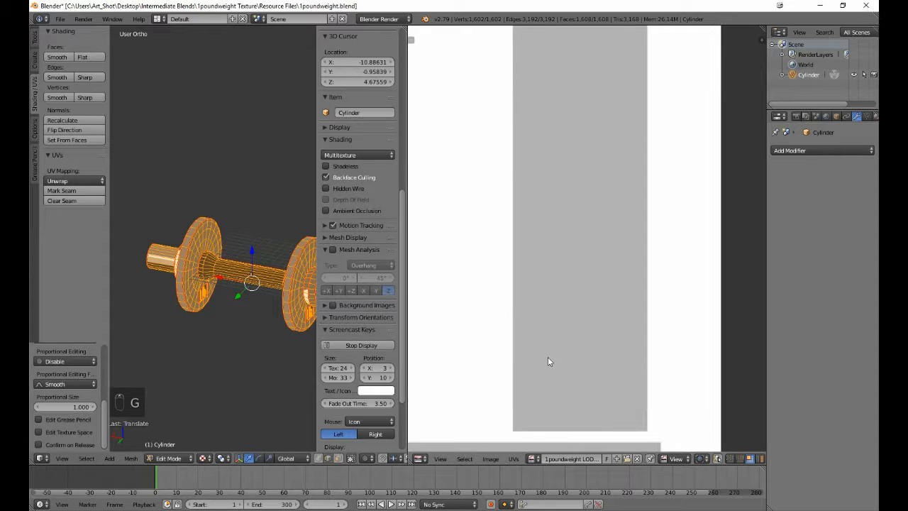
pyautogui.moveTo(548, 359); pyautogui.dragTo(686, 157, button='middle')
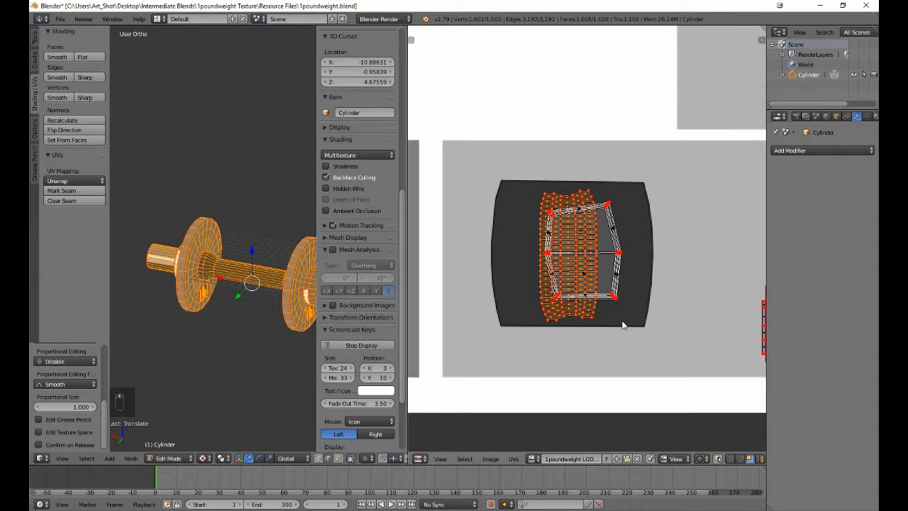
pyautogui.press('g')
pyautogui.click(628, 179)
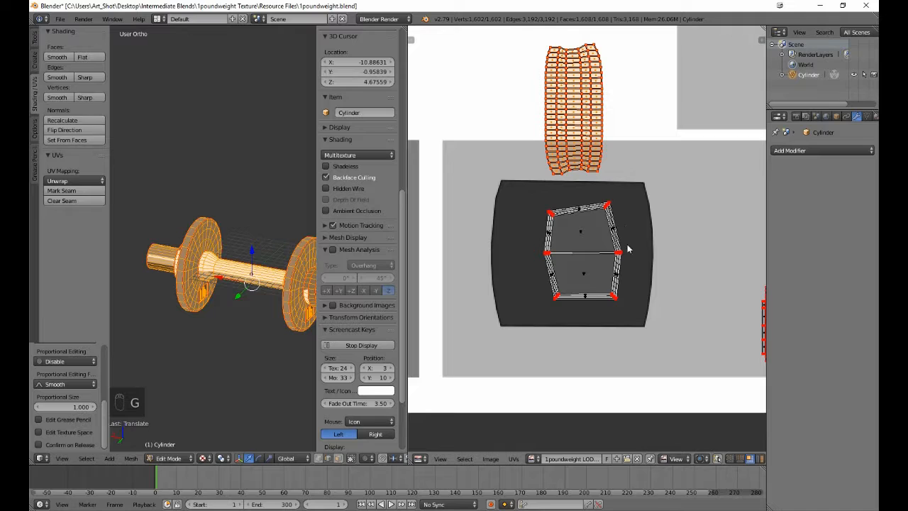
# Step: Switch to UV vertex selection and move the handle island's leftmost vertex column onto the light grey area left of the near-black patch
pyautogui.press('a')
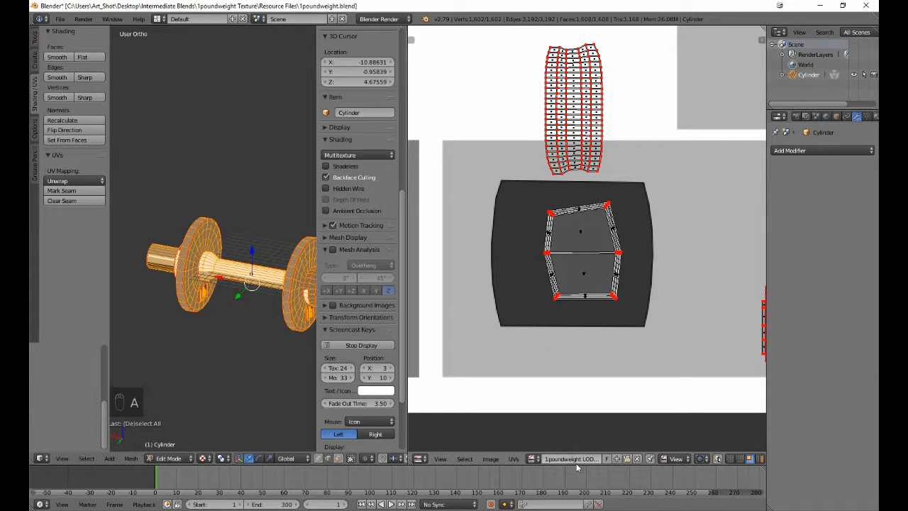
pyautogui.click(727, 460)
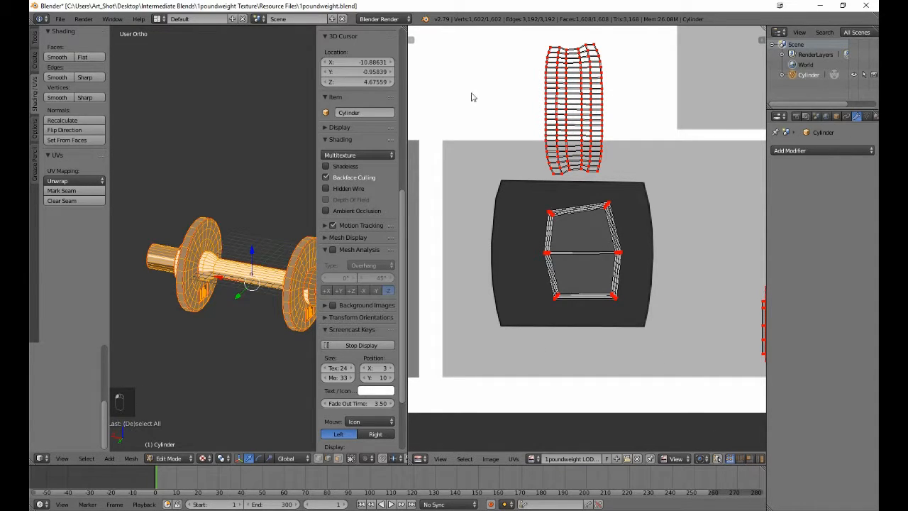
pyautogui.press('b')
pyautogui.moveTo(523, 37); pyautogui.dragTo(555, 179)
pyautogui.press('g')
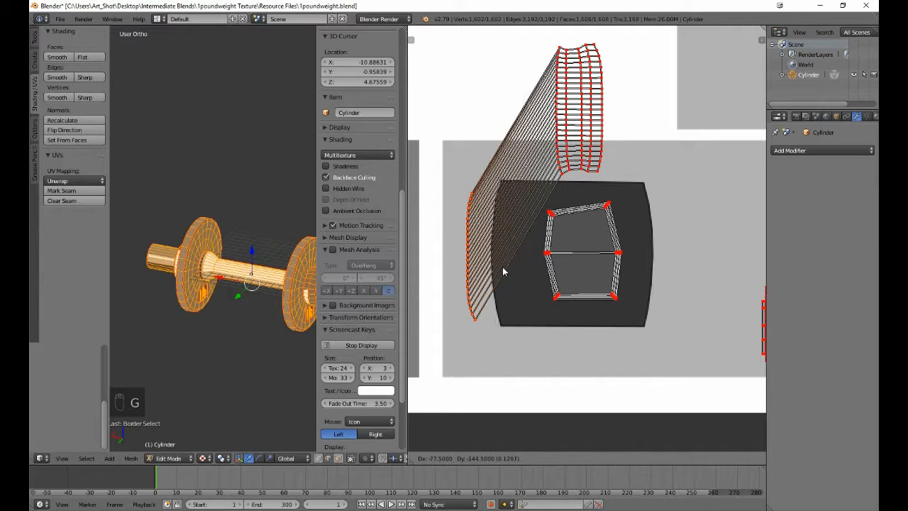
pyautogui.click(503, 265)
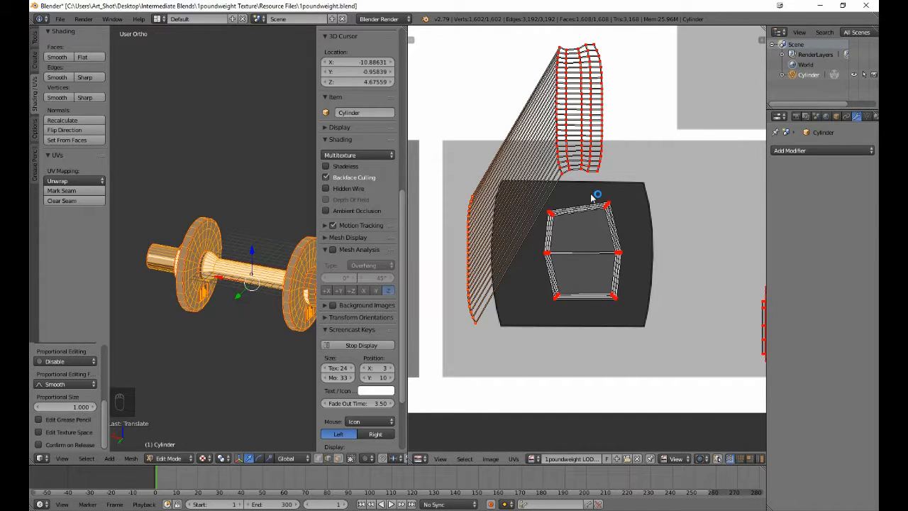
# Step: Move the handle island's second vertex column onto the light grey area, close beside the first column
pyautogui.press('a')
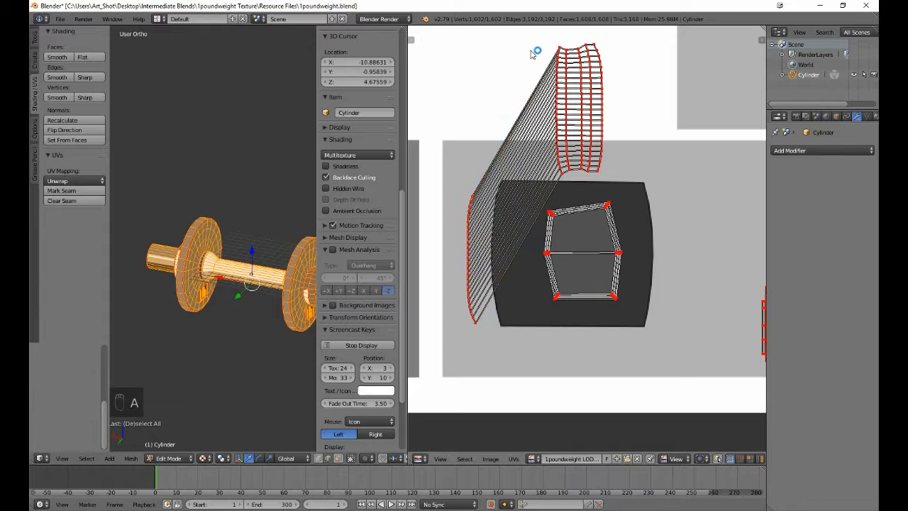
pyautogui.press('b')
pyautogui.moveTo(537, 38); pyautogui.dragTo(562, 181)
pyautogui.press('g')
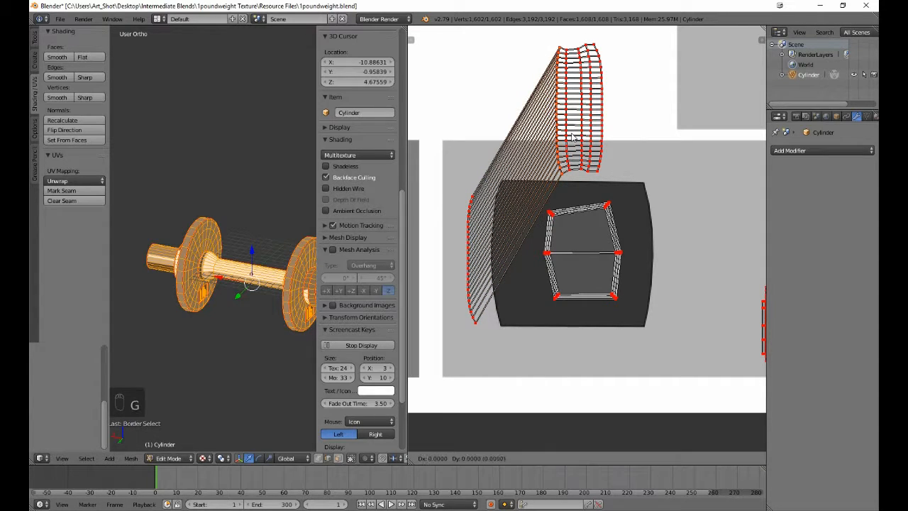
pyautogui.click(497, 284)
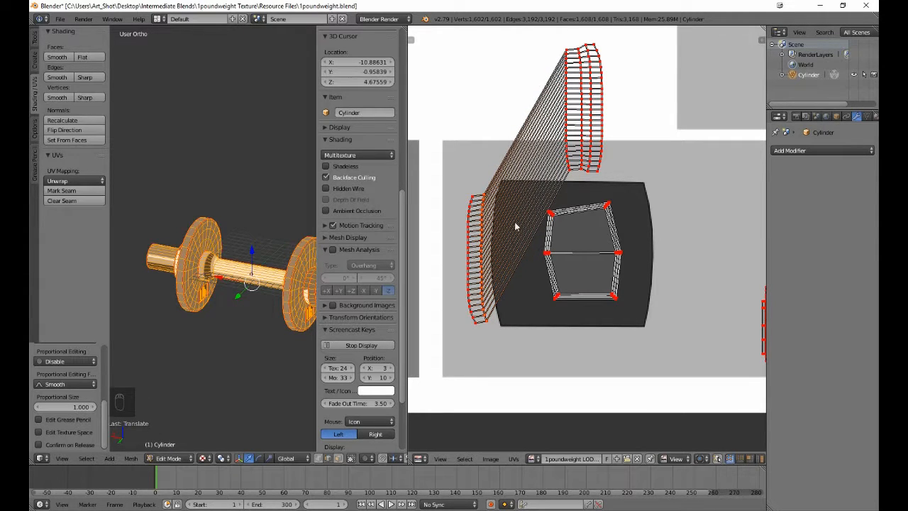
# Step: Select only the handle island's third vertex column and align it with the left edge of the near-black patch
pyautogui.press('a')
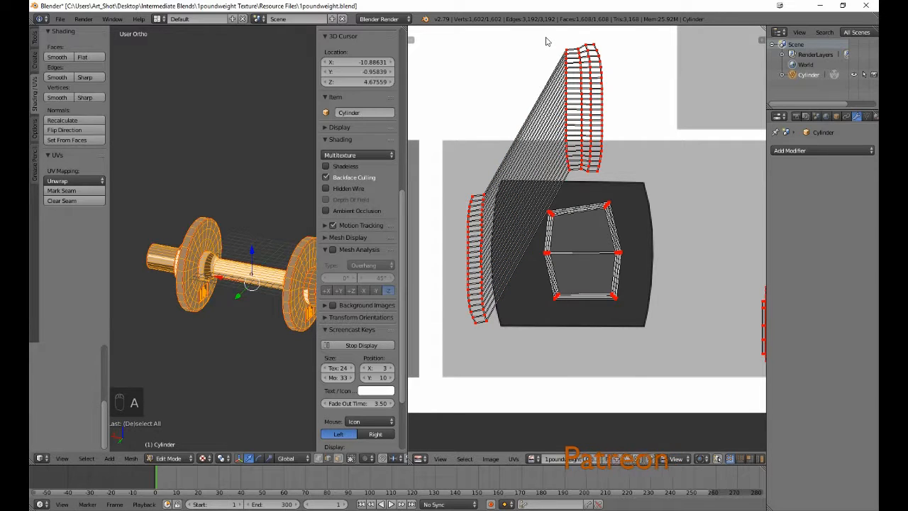
pyautogui.press('b')
pyautogui.moveTo(546, 33); pyautogui.dragTo(568, 186)
pyautogui.press('b')
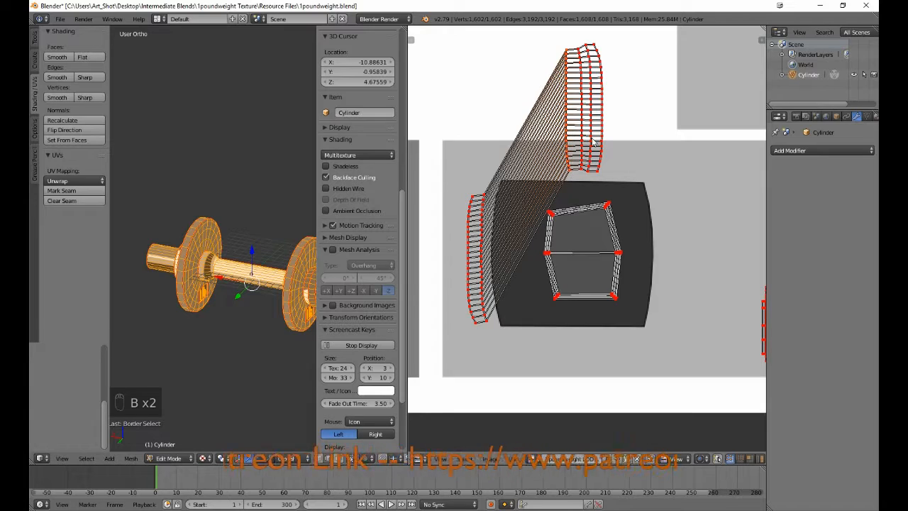
pyautogui.press('g')
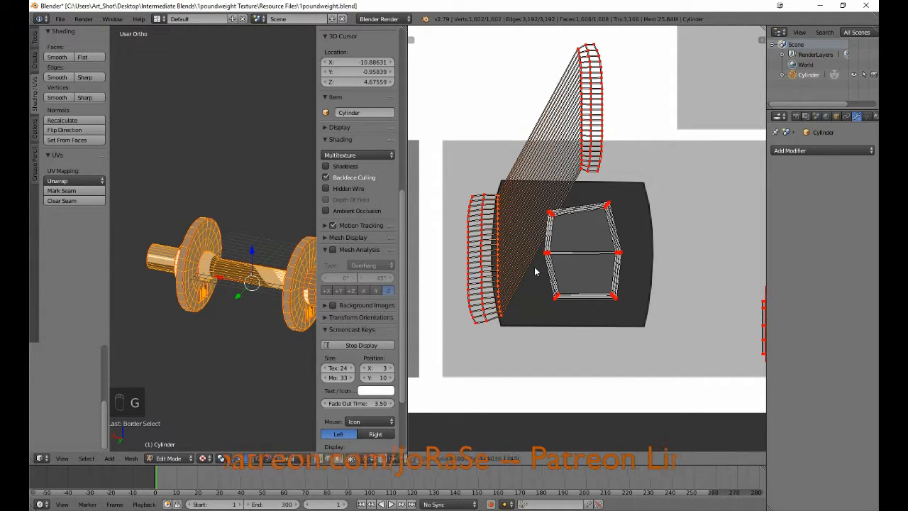
pyautogui.click(535, 269)
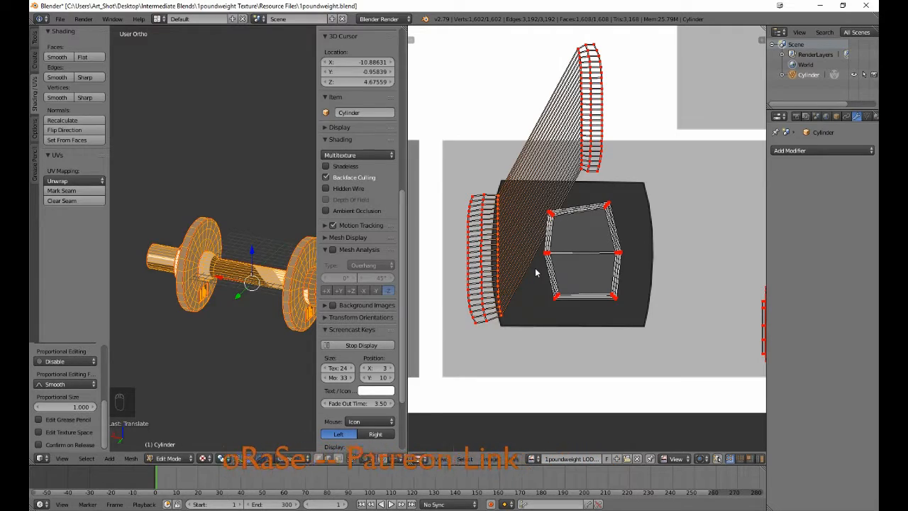
pyautogui.scroll(4, 538, 271)
pyautogui.moveTo(518, 261); pyautogui.dragTo(659, 243, button='middle')
pyautogui.press('g')
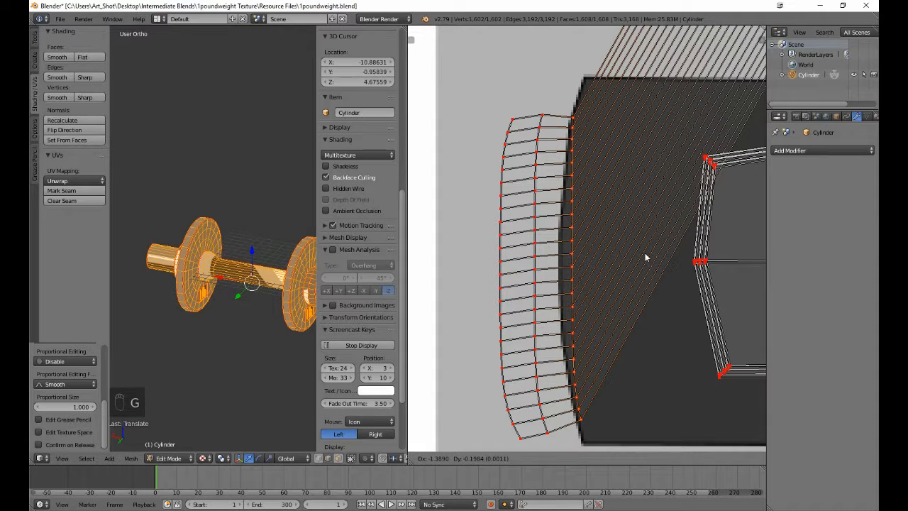
pyautogui.click(645, 253)
# Step: Drop the topmost vertices of the handle island's third column from the selection and nudge the rest left toward the patch's curved edge
pyautogui.press('b')
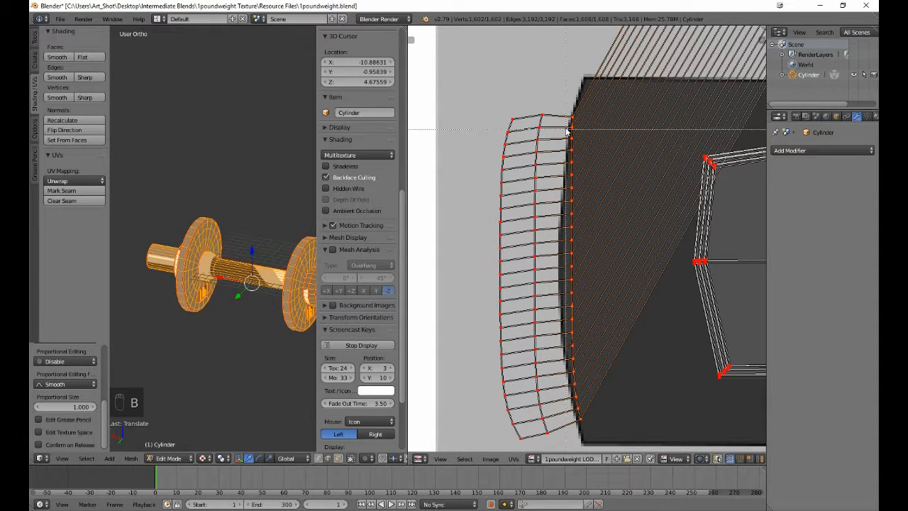
pyautogui.moveTo(565, 108); pyautogui.dragTo(587, 136)
pyautogui.press('g')
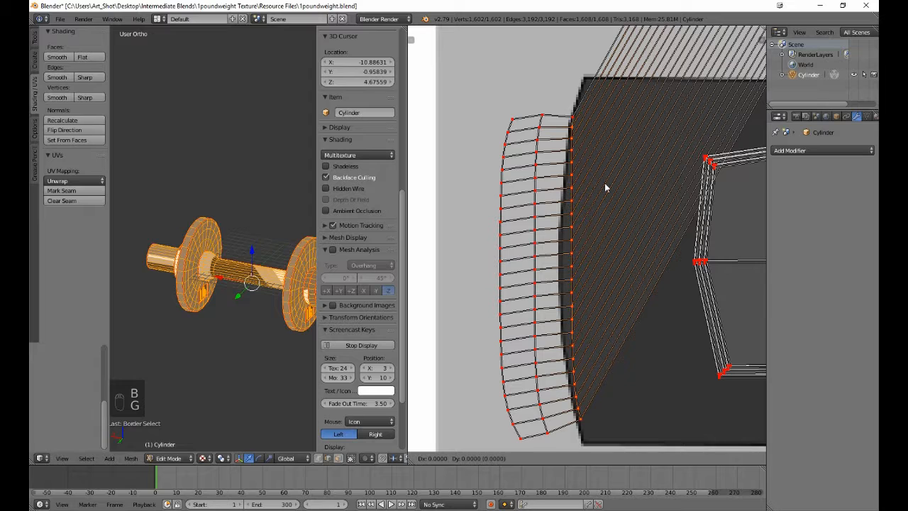
pyautogui.click(603, 182)
pyautogui.press('b')
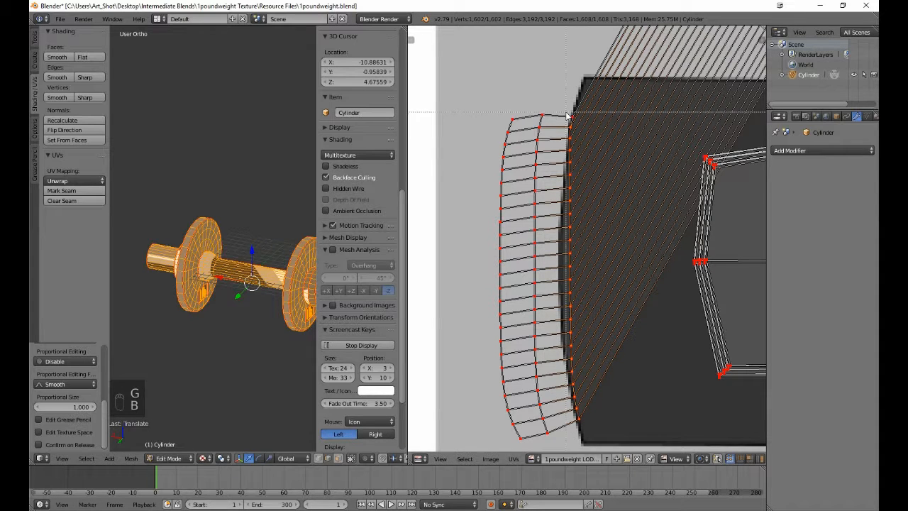
pyautogui.moveTo(566, 112); pyautogui.dragTo(586, 139)
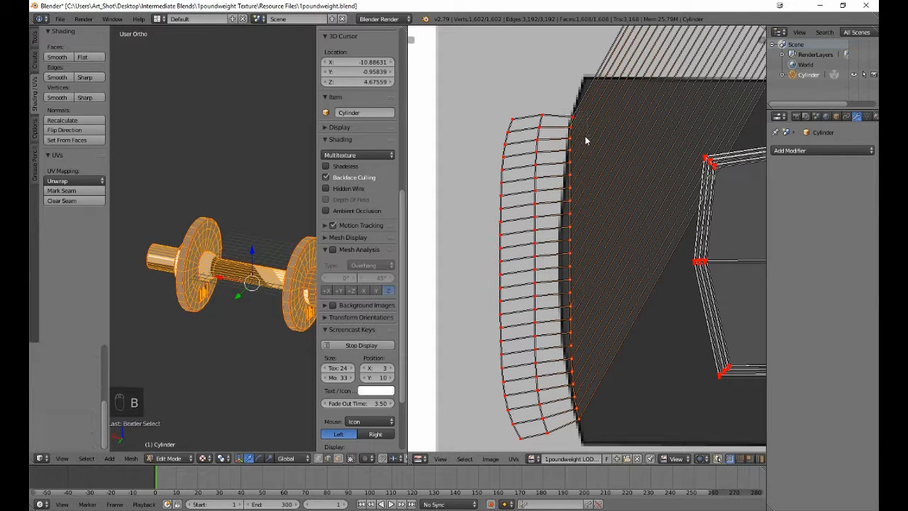
pyautogui.press('g')
pyautogui.click(592, 177)
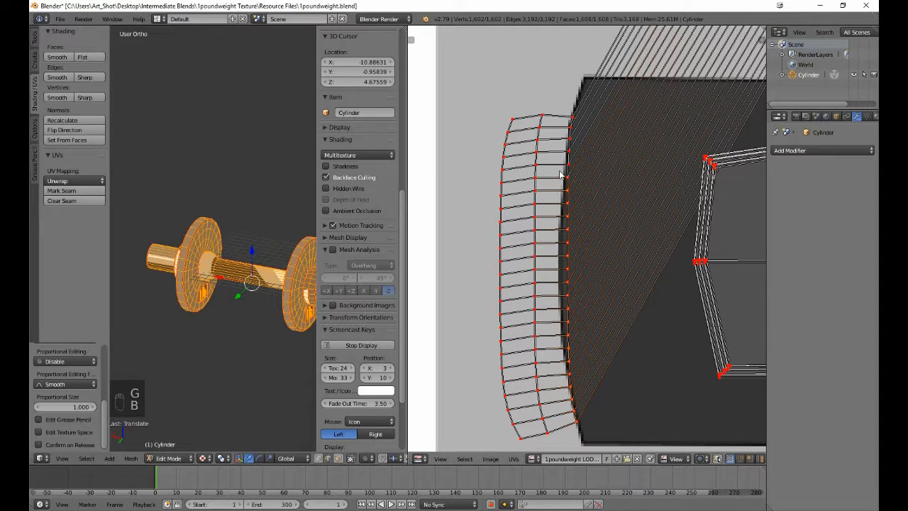
# Step: Deselect the third column's upper vertices in stages and shift the remaining ones slightly left to follow the patch's bulging left edge
pyautogui.press('b')
pyautogui.moveTo(561, 196); pyautogui.dragTo(581, 211)
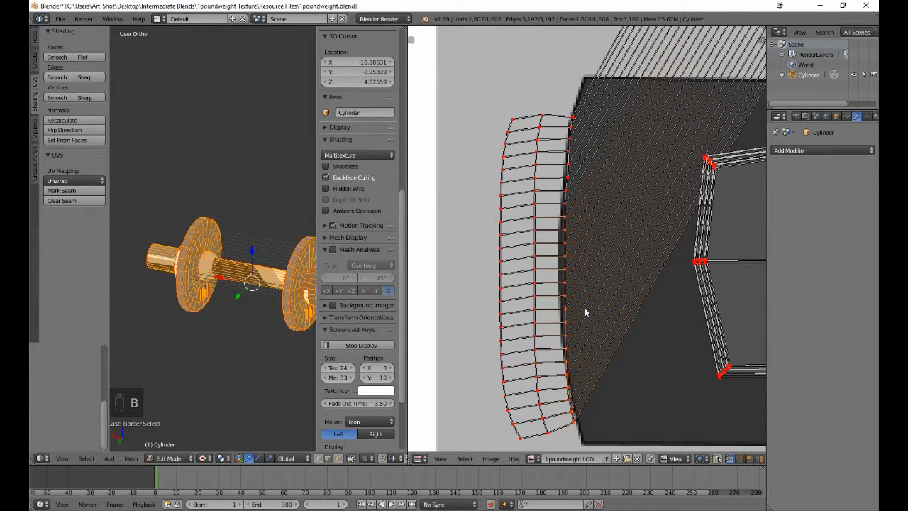
pyautogui.press('g')
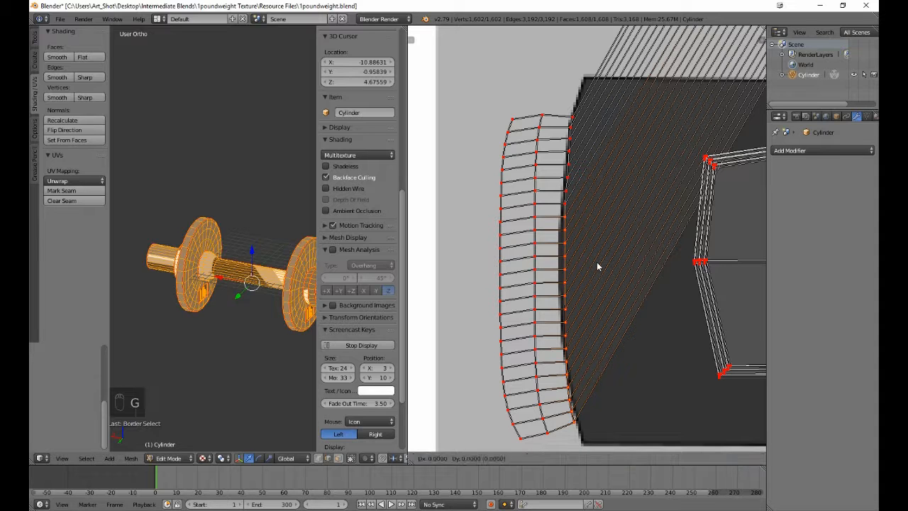
pyautogui.click(594, 263)
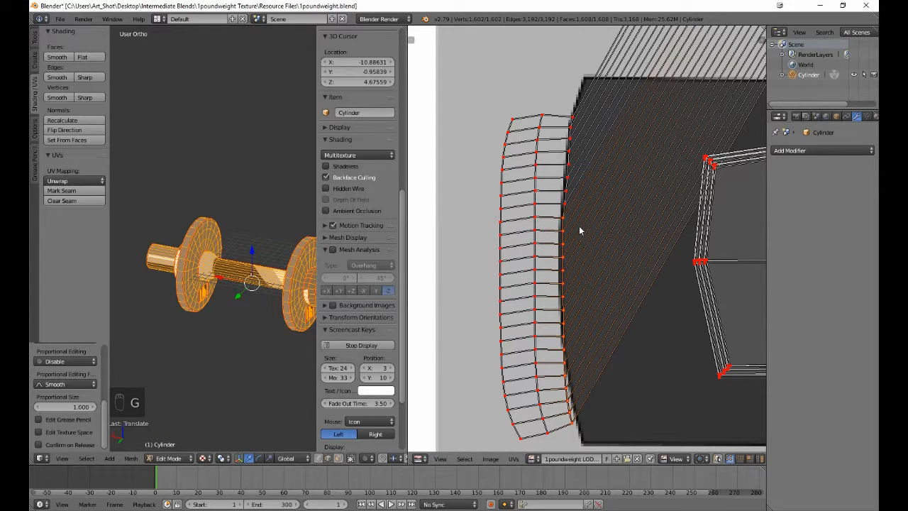
pyautogui.press('b')
pyautogui.rightClick(555, 221)
pyautogui.moveTo(572, 242); pyautogui.dragTo(588, 308)
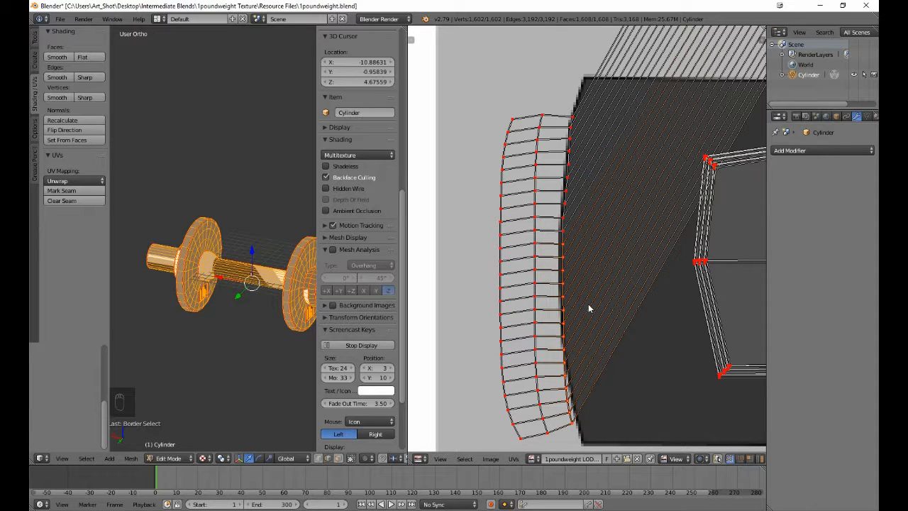
pyautogui.press('g')
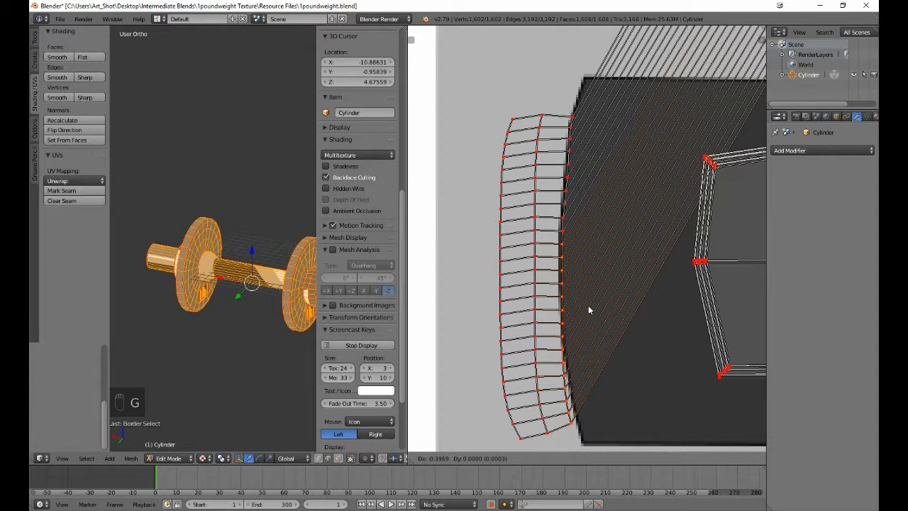
pyautogui.click(587, 305)
# Step: Deselect the third column's middle vertices and nudge the vertices below them slightly right along the patch's left edge
pyautogui.press('b')
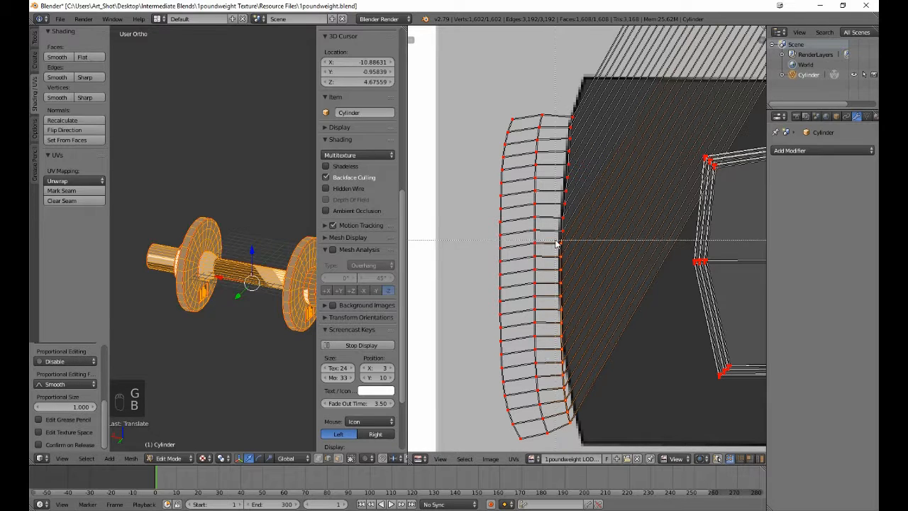
pyautogui.moveTo(582, 290); pyautogui.dragTo(582, 291)
pyautogui.press('g')
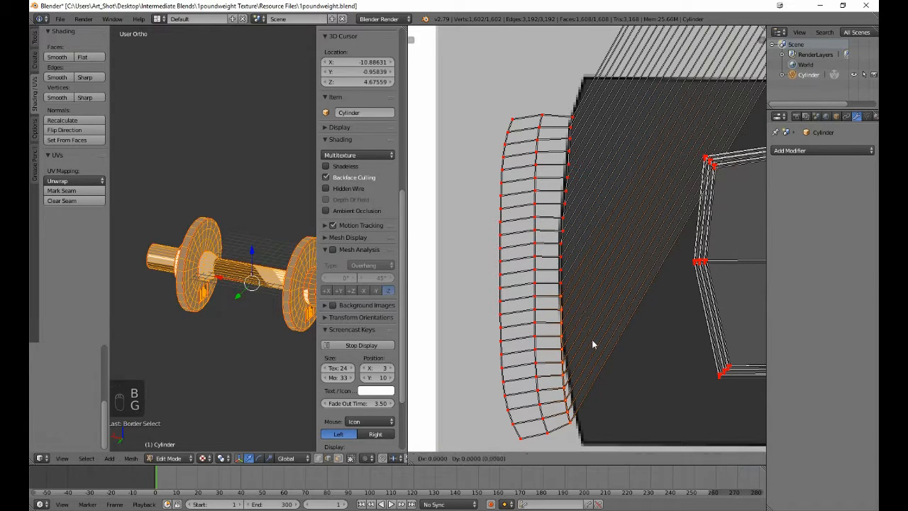
pyautogui.click(593, 340)
pyautogui.press('b')
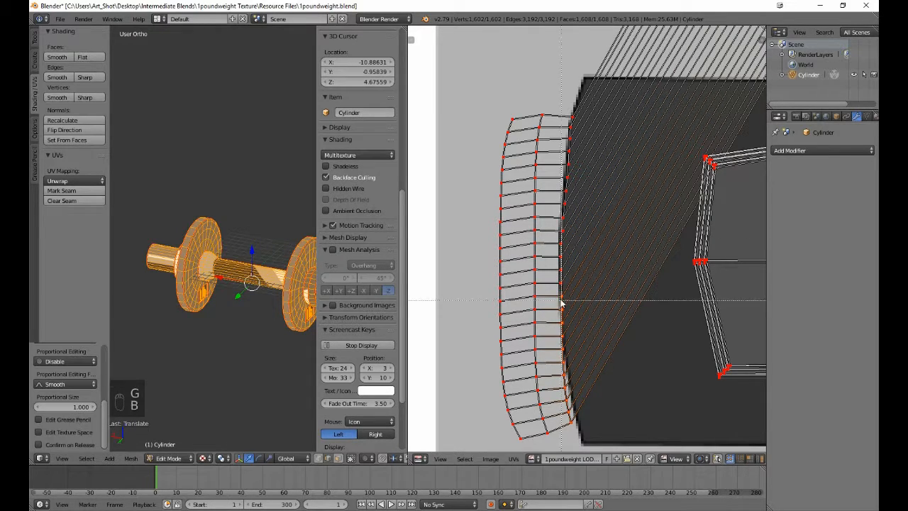
pyautogui.moveTo(577, 304); pyautogui.dragTo(578, 305)
pyautogui.press('g')
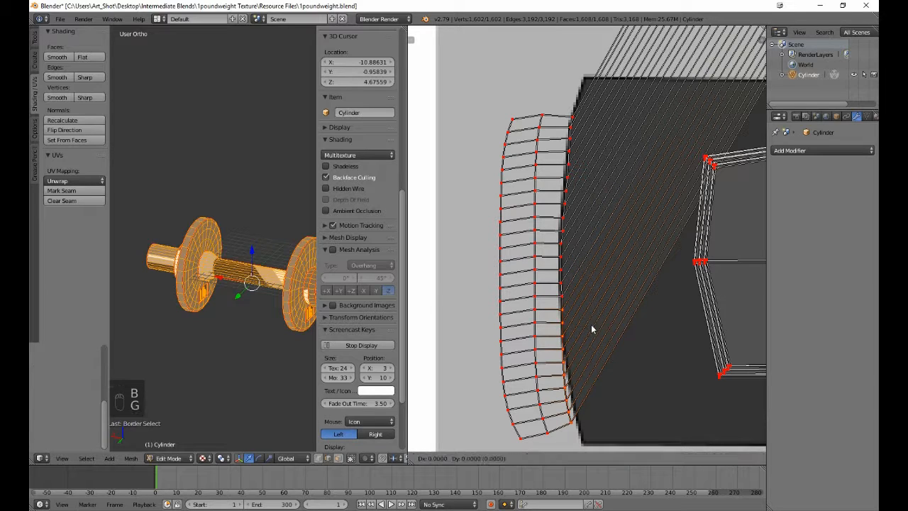
pyautogui.click(591, 324)
# Step: Deselect the vertices just below the third column's middle and shift the remaining lower ones right to match the patch's inward curve
pyautogui.press('b')
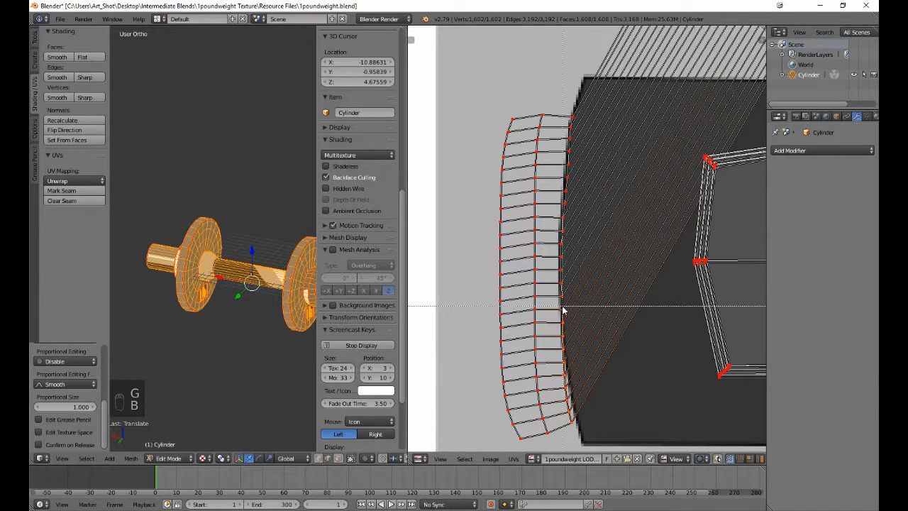
pyautogui.moveTo(576, 317); pyautogui.dragTo(582, 325)
pyautogui.press('g')
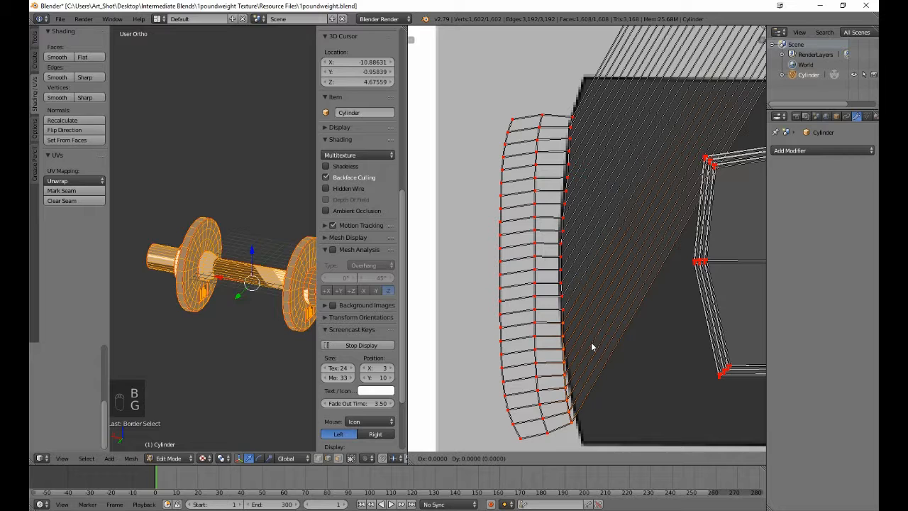
pyautogui.click(592, 344)
pyautogui.press('b')
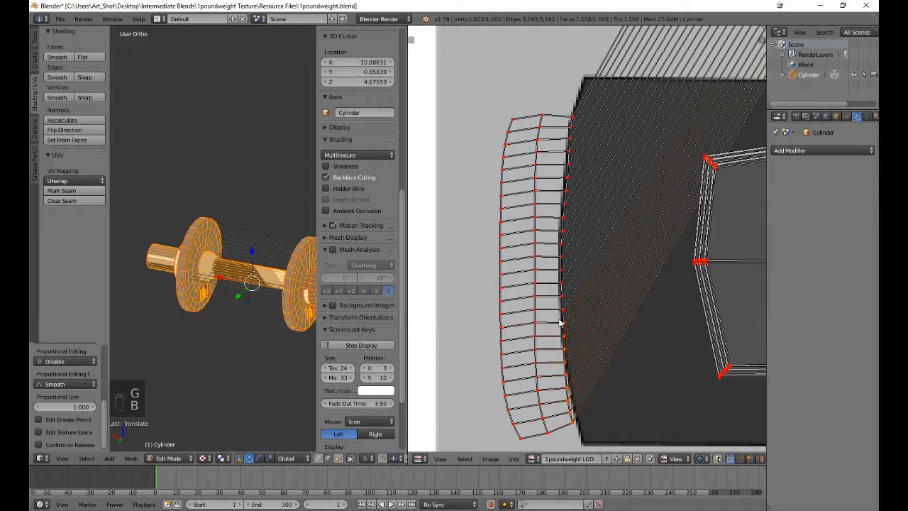
pyautogui.moveTo(560, 323); pyautogui.dragTo(572, 327)
pyautogui.press('g')
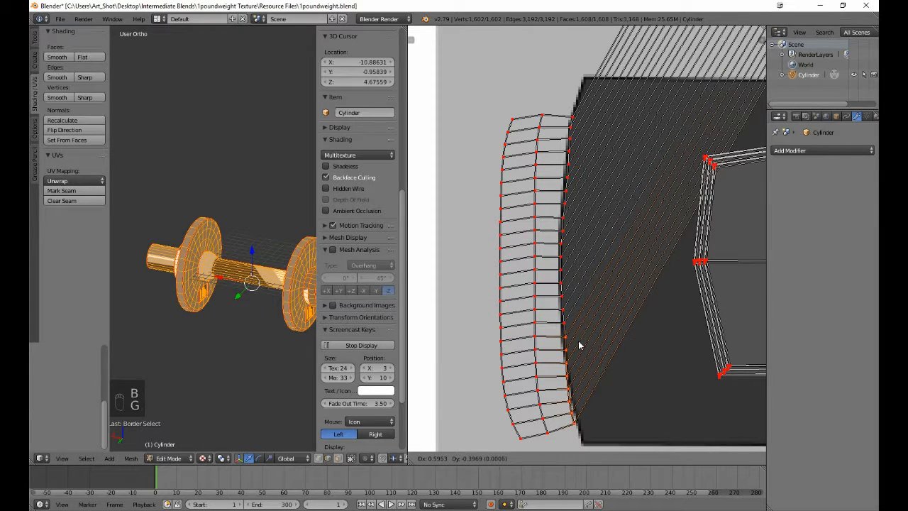
pyautogui.click(578, 345)
# Step: Narrow the selection to the third column's lower vertices and move them right onto the patch's lower left edge
pyautogui.press('b')
pyautogui.moveTo(574, 339); pyautogui.dragTo(589, 359)
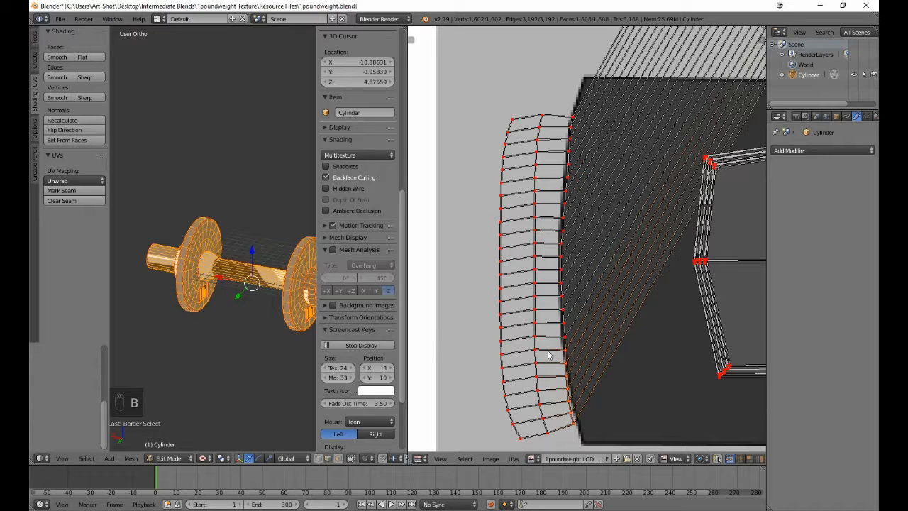
pyautogui.press('b')
pyautogui.moveTo(562, 342); pyautogui.dragTo(582, 354, button='middle')
pyautogui.press('g')
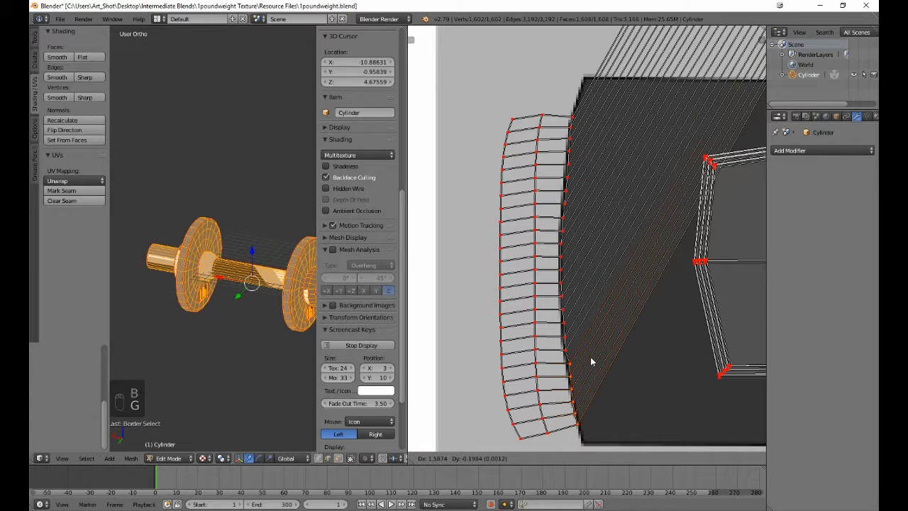
pyautogui.click(582, 360)
pyautogui.press('b')
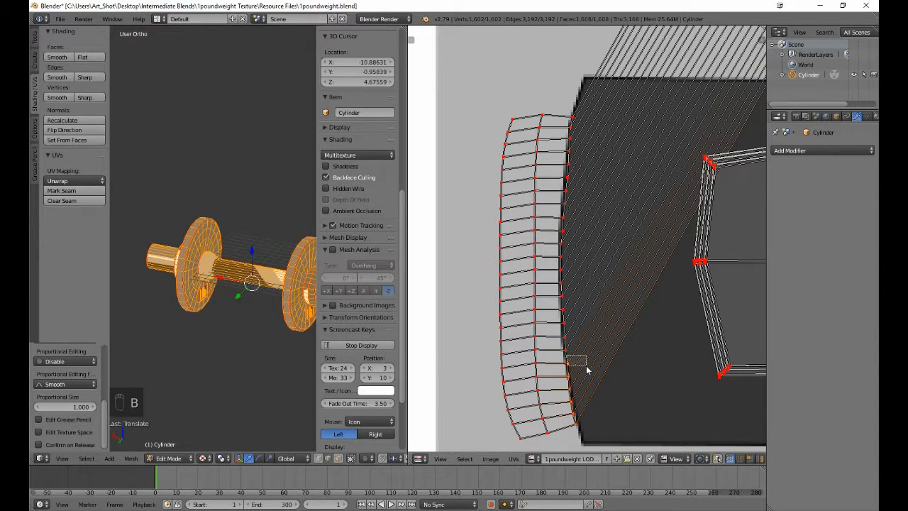
pyautogui.moveTo(587, 369)
pyautogui.mouseDown()
pyautogui.moveTo(592, 376)
pyautogui.moveTo(575, 377)
pyautogui.moveTo(586, 379)
pyautogui.mouseUp()
pyautogui.press('g')
pyautogui.click(593, 373)
# Step: Keep only the third column's bottommost vertices selected and nudge them right onto the patch's lower left corner curve
pyautogui.press('b')
pyautogui.press('b')
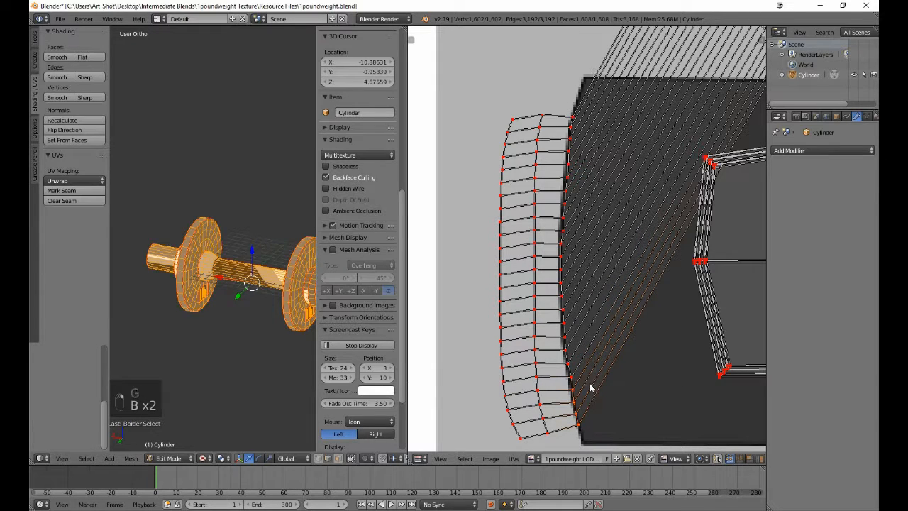
pyautogui.moveTo(590, 385); pyautogui.dragTo(592, 385, button='middle')
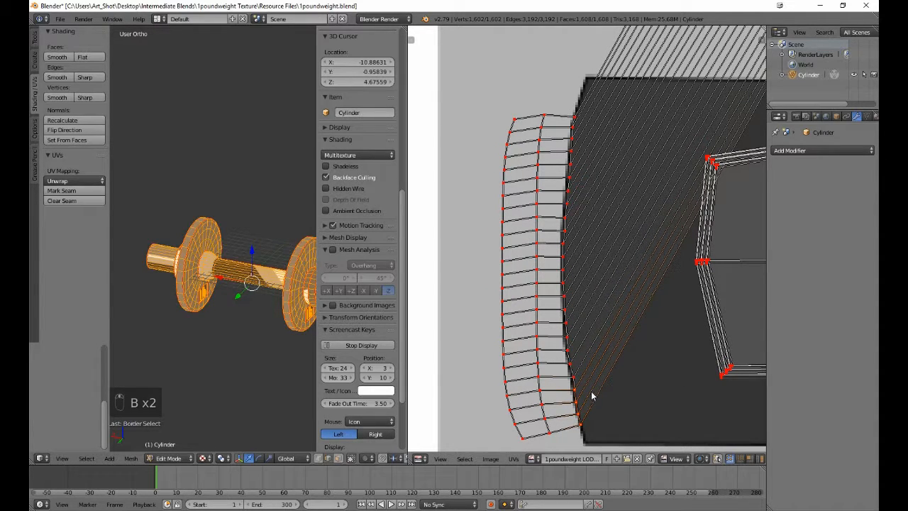
pyautogui.press('g')
pyautogui.click(592, 396)
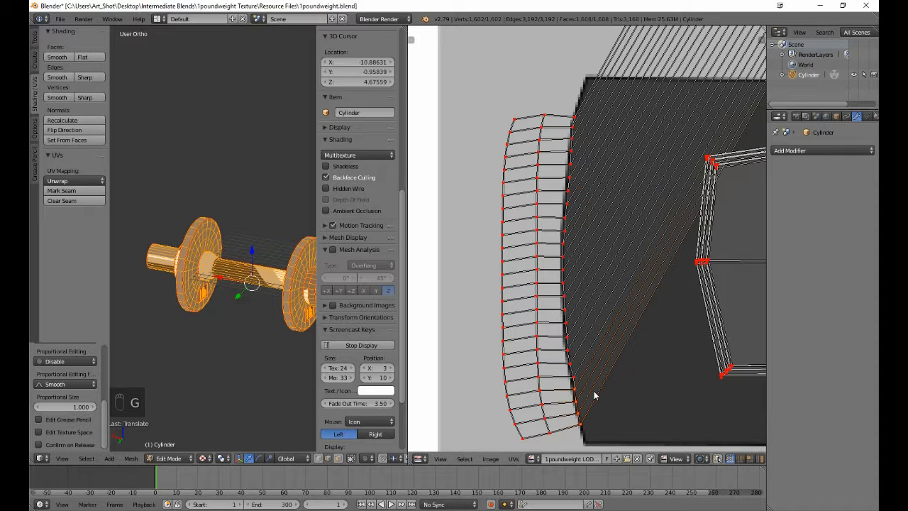
pyautogui.press('g')
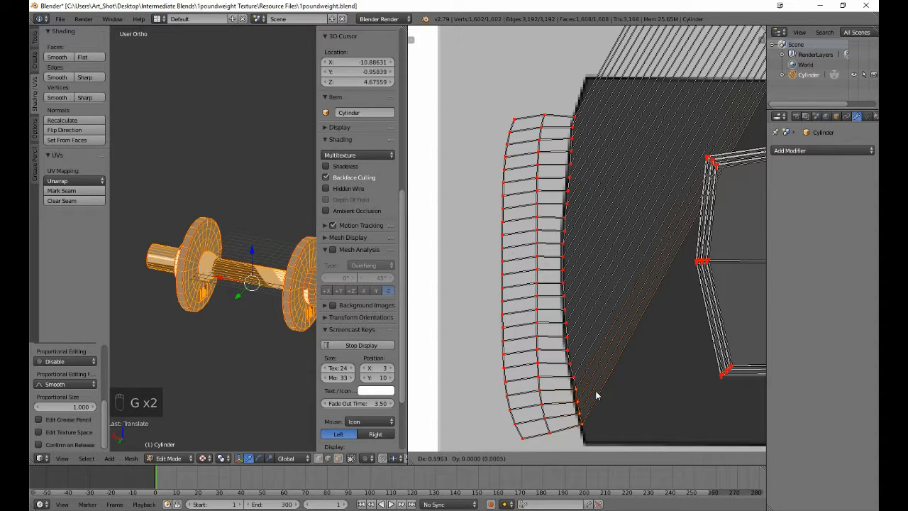
pyautogui.click(596, 396)
# Step: Select only the handle island's fourth vertex column and move it down to just inside the near-black patch's right edge
pyautogui.press('a')
pyautogui.scroll(-4, 598, 361)
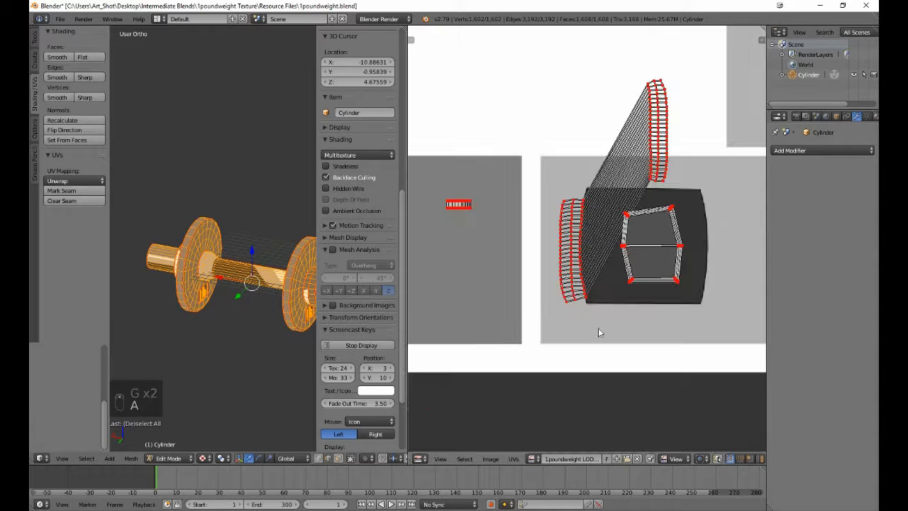
pyautogui.press('b')
pyautogui.moveTo(625, 75); pyautogui.dragTo(638, 115)
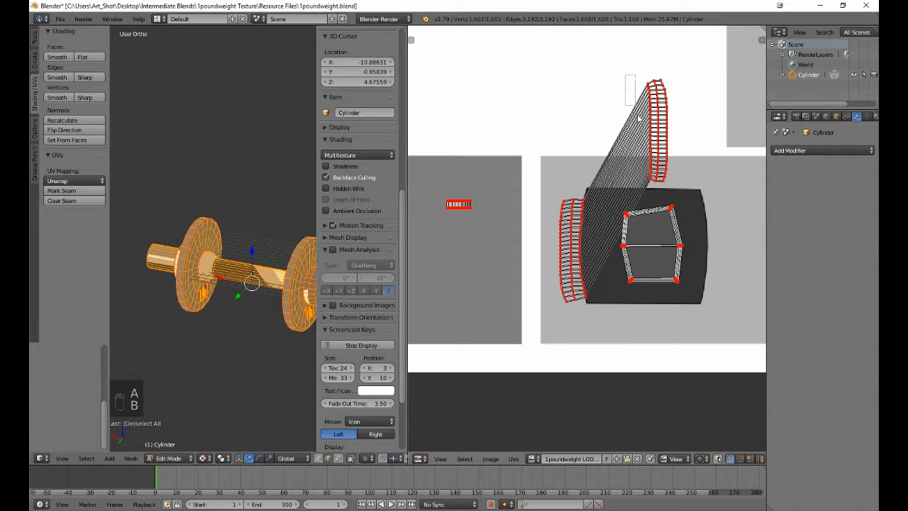
pyautogui.moveTo(650, 183); pyautogui.dragTo(655, 189)
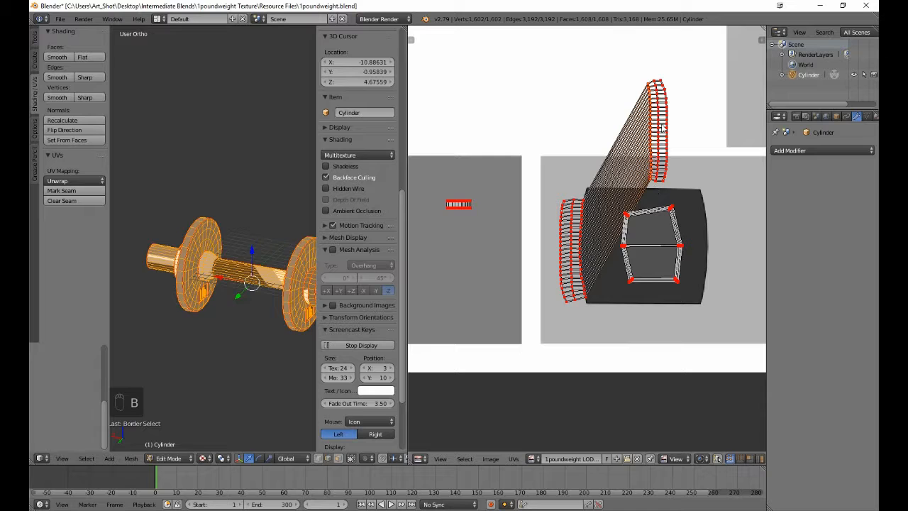
pyautogui.press('g')
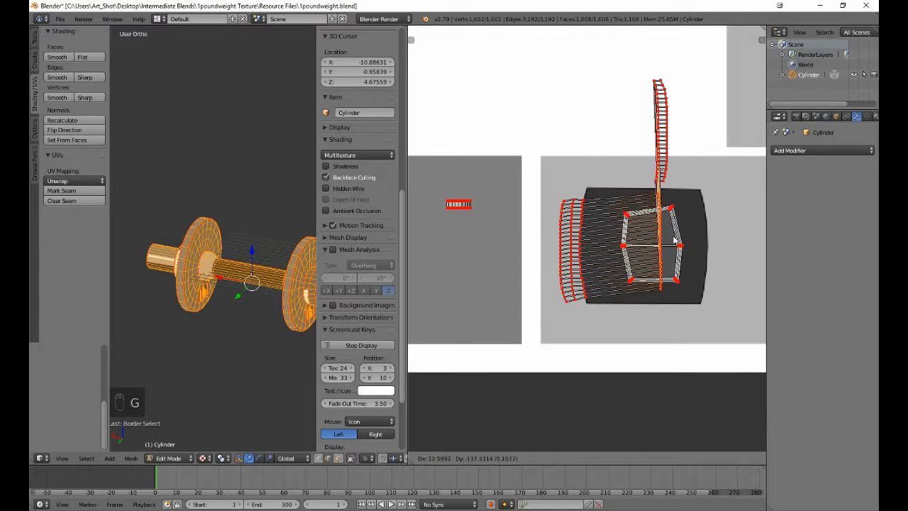
pyautogui.click(713, 239)
# Step: Deselect the fourth column's bottom vertex and nudge the remaining vertices right toward the patch's right edge
pyautogui.scroll(4, 713, 252)
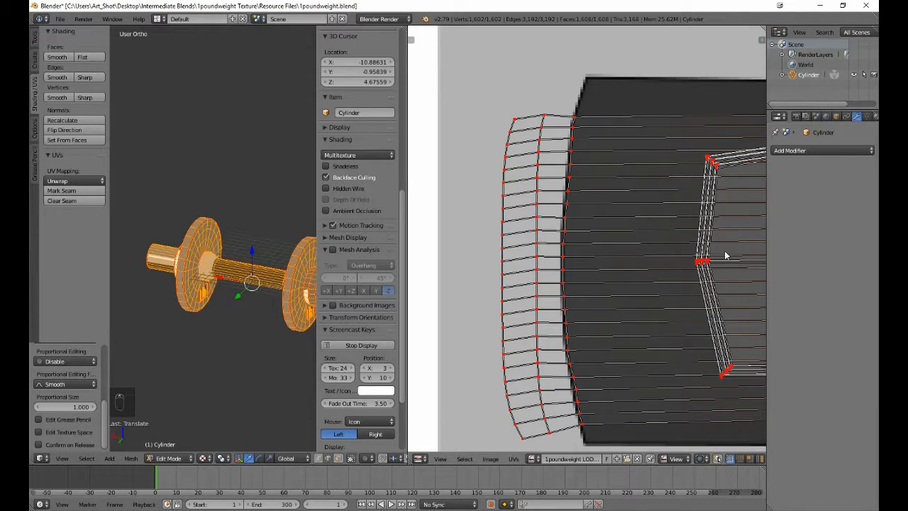
pyautogui.moveTo(724, 252); pyautogui.dragTo(557, 243, button='middle')
pyautogui.moveTo(648, 246); pyautogui.dragTo(528, 247, button='middle')
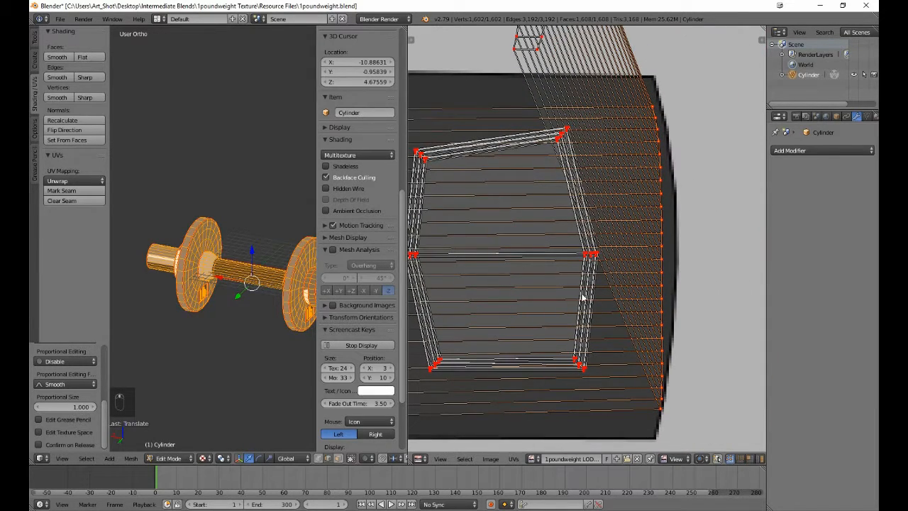
pyautogui.press('b')
pyautogui.moveTo(634, 402); pyautogui.dragTo(679, 426)
pyautogui.press('b')
pyautogui.moveTo(656, 398); pyautogui.dragTo(673, 416, button='middle')
pyautogui.press('g')
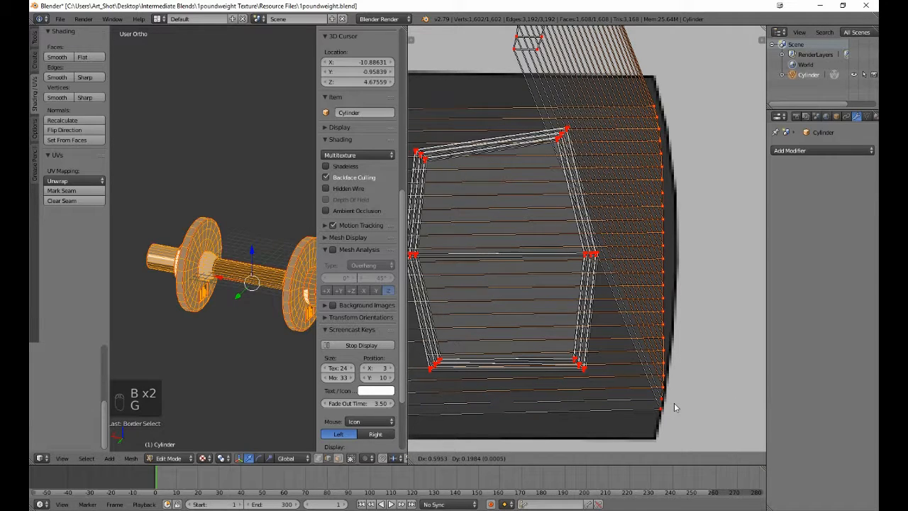
pyautogui.click(676, 407)
# Step: Deselect the fourth column's lower vertices in stages, nudging the remaining ones right to follow the patch's lower right curve
pyautogui.press('b')
pyautogui.moveTo(657, 380); pyautogui.dragTo(679, 397, button='middle')
pyautogui.press('g')
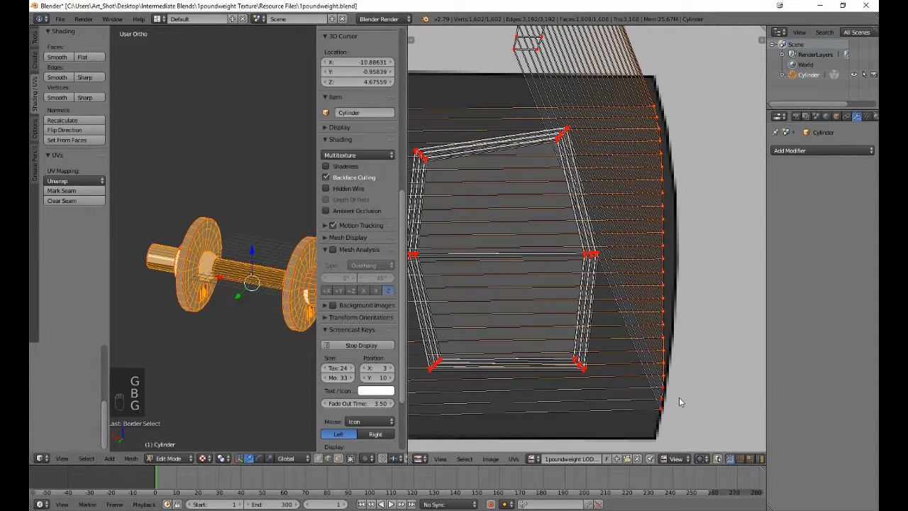
pyautogui.click(680, 398)
pyautogui.press('b')
pyautogui.moveTo(659, 368); pyautogui.dragTo(680, 389, button='middle')
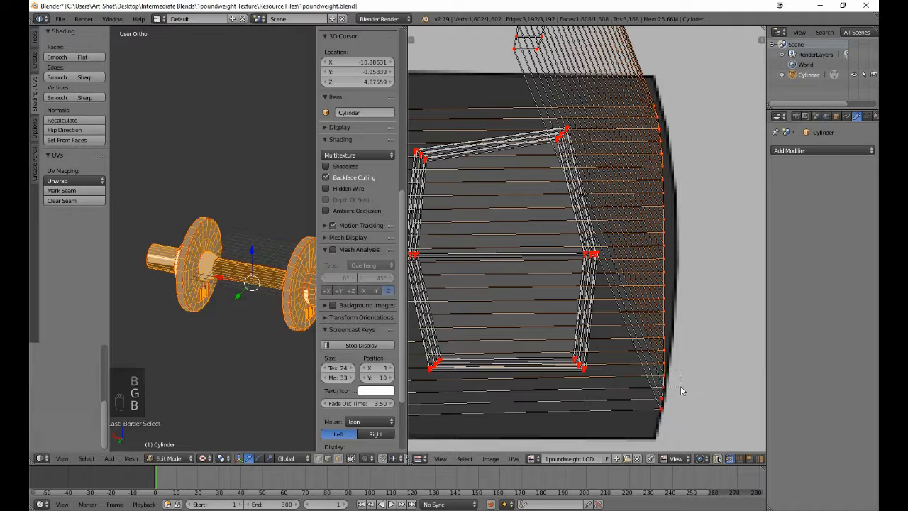
pyautogui.press('g')
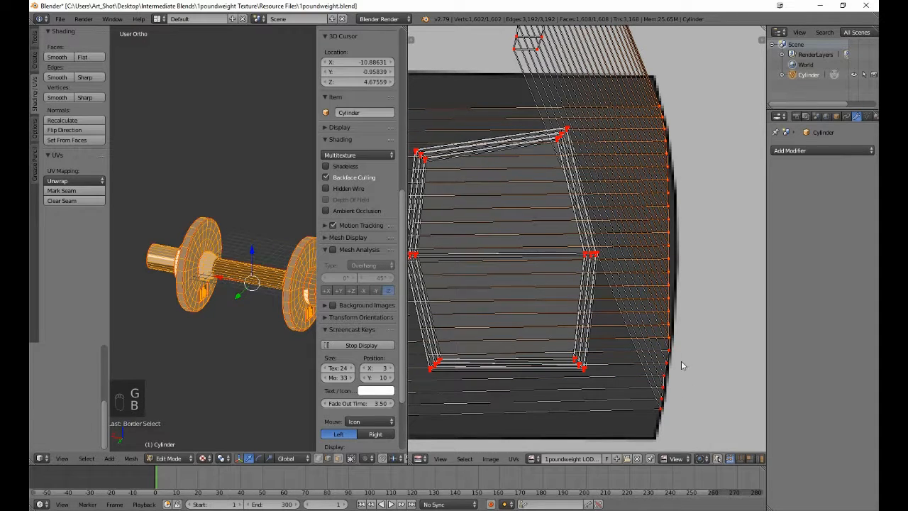
pyautogui.click(681, 369)
# Step: Deselect the fourth column's middle vertices in stages, nudging the remaining upper ones right to follow the patch's upper right edge
pyautogui.press('b')
pyautogui.moveTo(654, 236); pyautogui.dragTo(684, 297, button='middle')
pyautogui.press('b')
pyautogui.moveTo(655, 213); pyautogui.dragTo(685, 243, button='middle')
pyautogui.press('g')
pyautogui.click(701, 260)
pyautogui.press('b')
pyautogui.moveTo(658, 188); pyautogui.dragTo(685, 214, button='middle')
pyautogui.press('g')
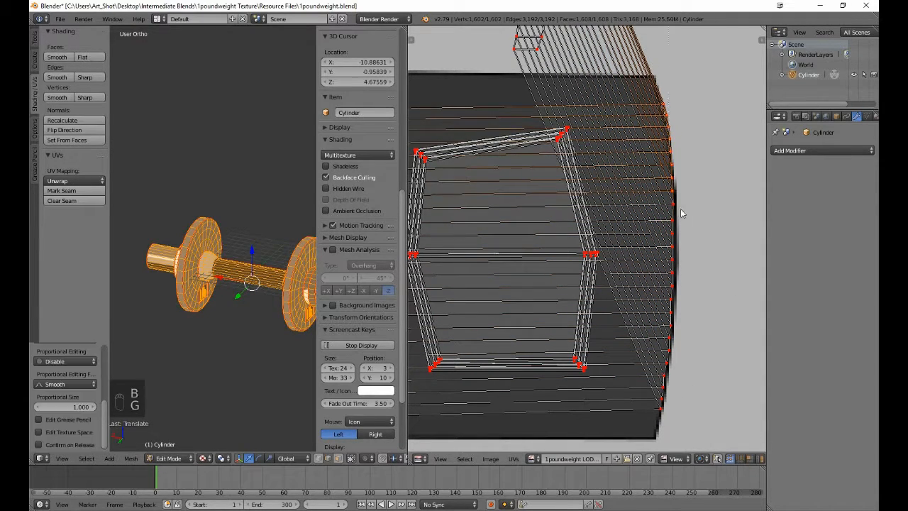
pyautogui.click(708, 249)
# Step: Select only the handle island's stray right-end columns above the patch and move them down beside the patch's right edge
pyautogui.scroll(-5, 702, 246)
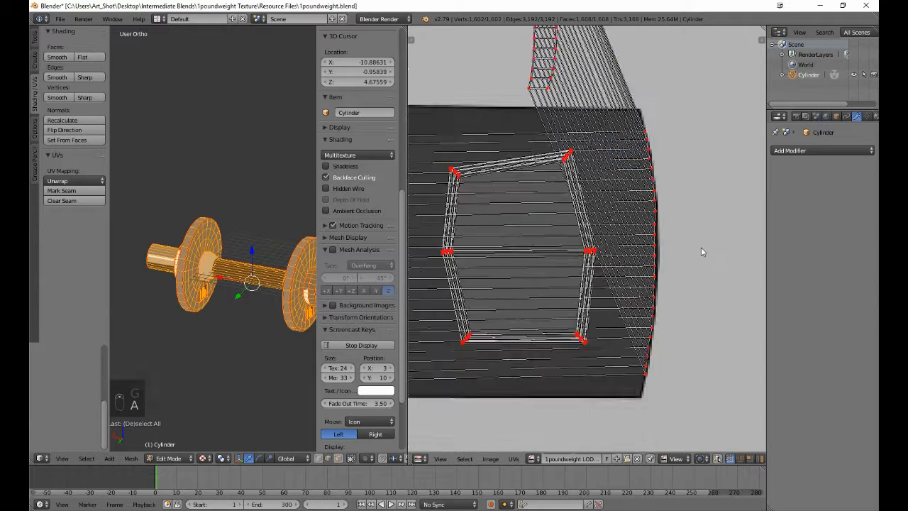
pyautogui.press('a')
pyautogui.press('b')
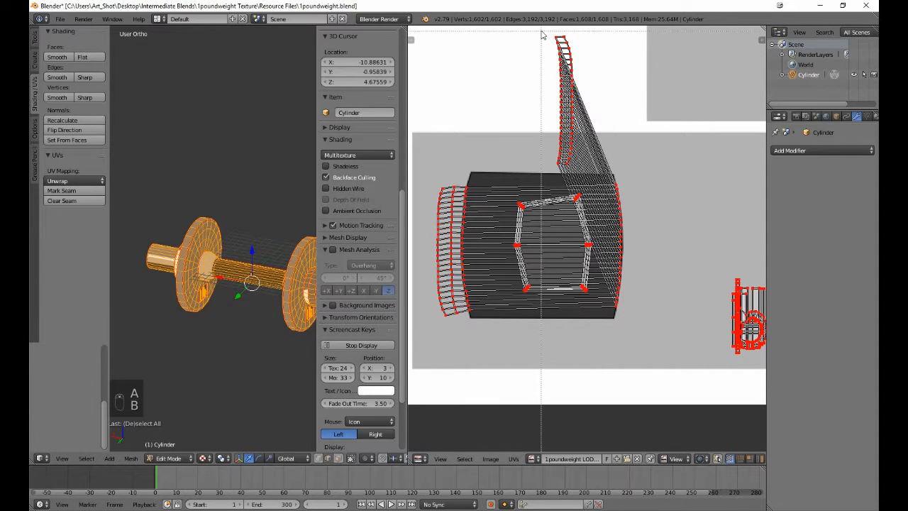
pyautogui.moveTo(536, 31); pyautogui.dragTo(605, 173)
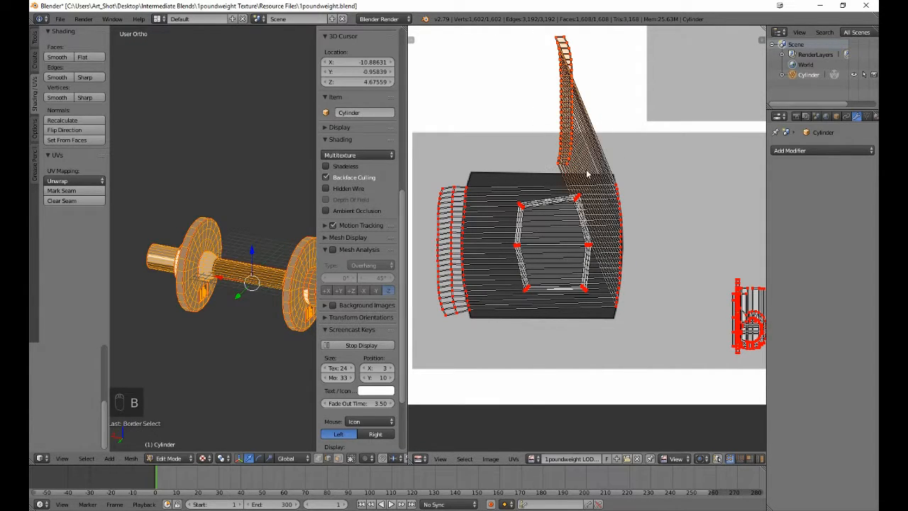
pyautogui.click(727, 393)
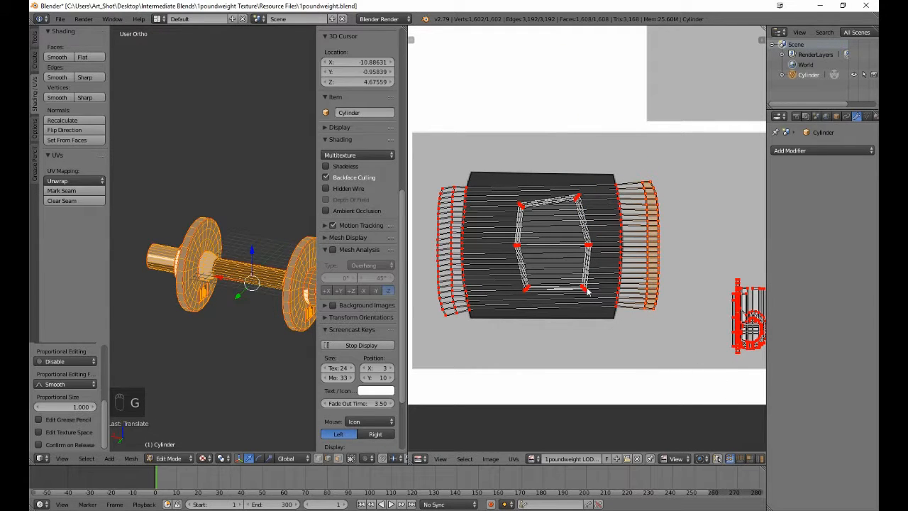
pyautogui.press('a')
# Step: Check the grip's end on the model in Object Mode, and nudge the handle island's third vertex column slightly left along X
pyautogui.press('Tab')
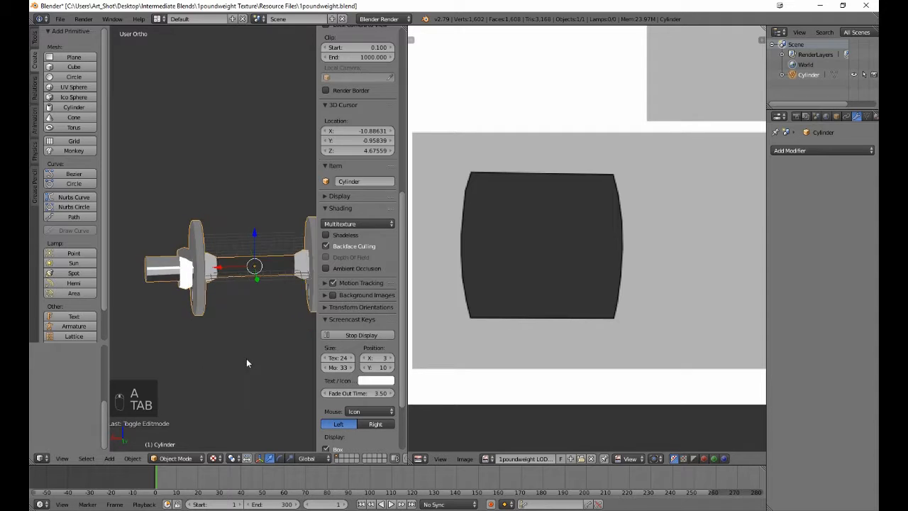
pyautogui.moveTo(246, 363); pyautogui.dragTo(226, 415, button='middle')
pyautogui.moveTo(230, 339); pyautogui.dragTo(164, 297, button='middle')
pyautogui.scroll(4, 248, 307)
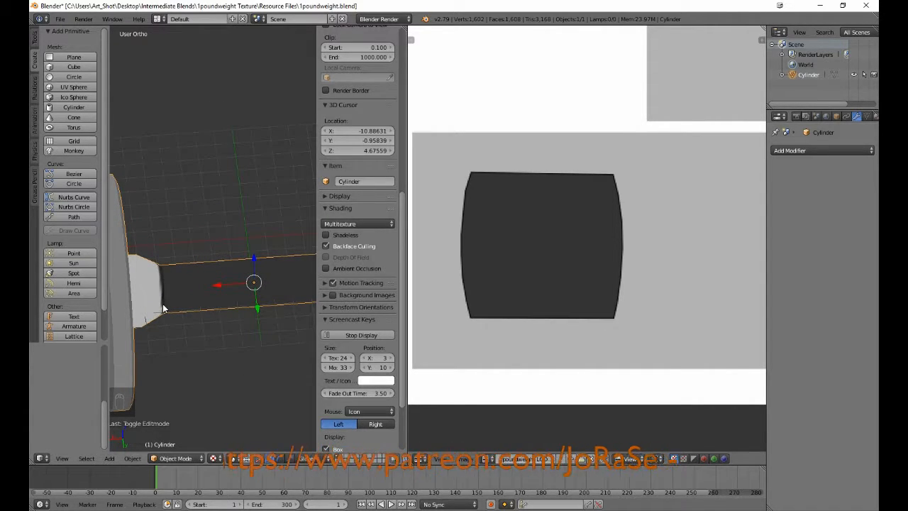
pyautogui.press('Tab')
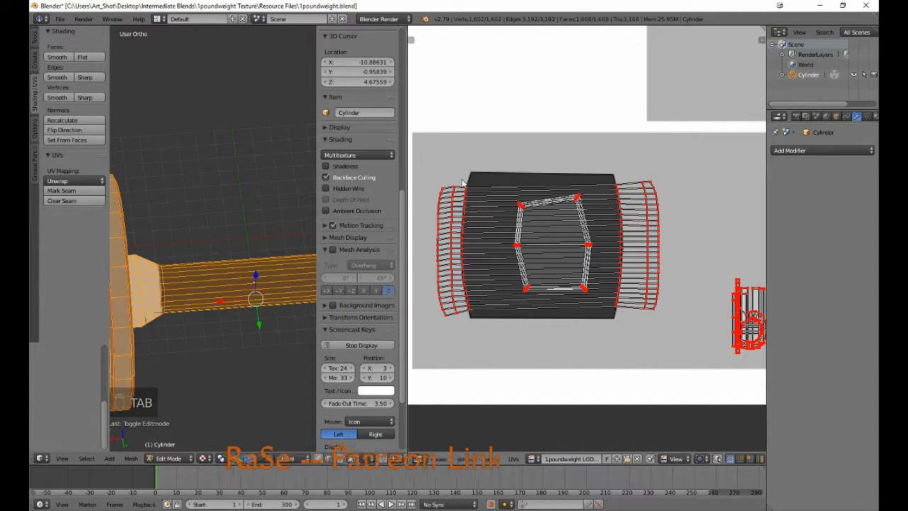
pyautogui.press('b')
pyautogui.press('b')
pyautogui.press('b')
pyautogui.moveTo(457, 179); pyautogui.dragTo(505, 323)
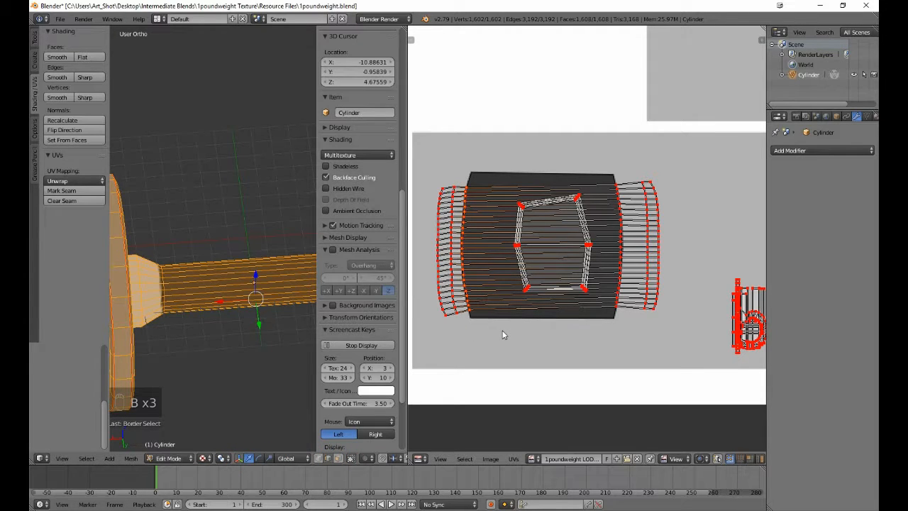
pyautogui.press('g')
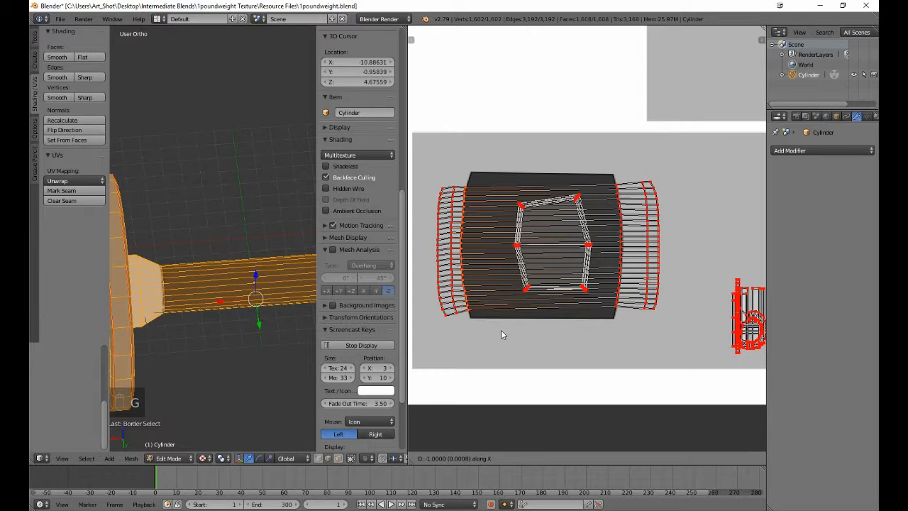
pyautogui.click(501, 334)
# Step: Select only the handle island's fourth vertex column and nudge it slightly right along X at the patch's right edge
pyautogui.press('a')
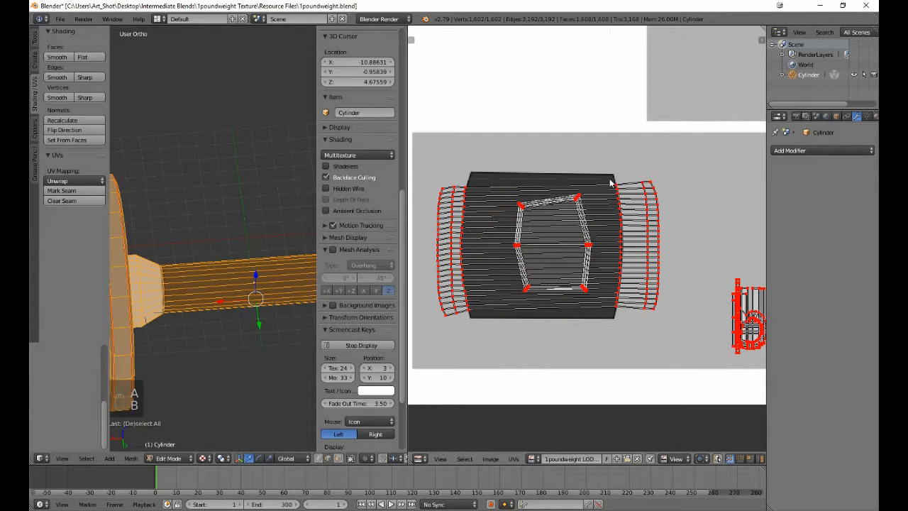
pyautogui.moveTo(610, 183); pyautogui.dragTo(632, 311)
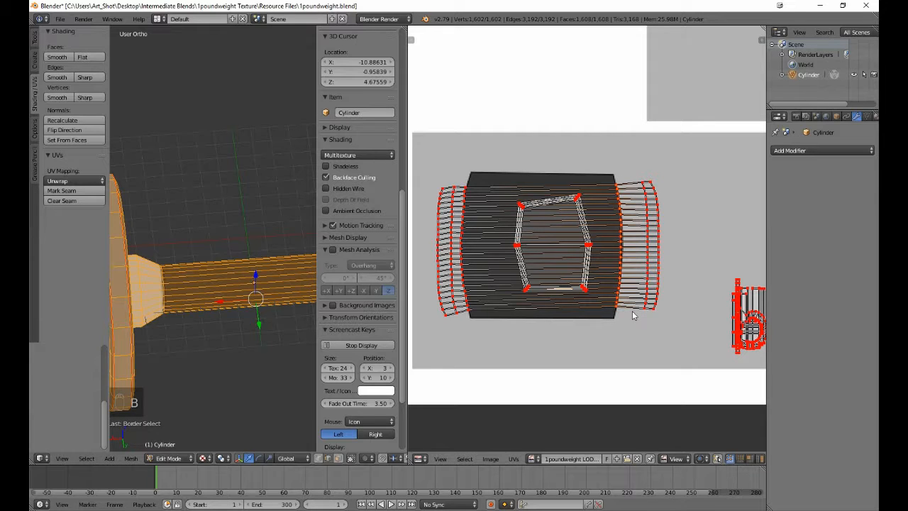
pyautogui.press('g')
pyautogui.press('x')
pyautogui.click(633, 310)
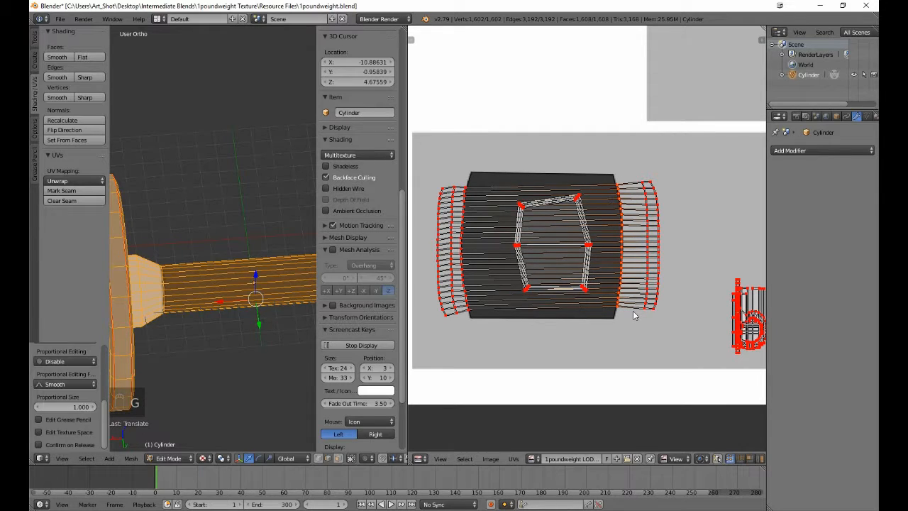
pyautogui.press('a')
# Step: Inspect the textured handle in Object Mode, return to Edit Mode and locate the unplaced UV islands outside the texture
pyautogui.press('Tab')
pyautogui.scroll(-4, 618, 312)
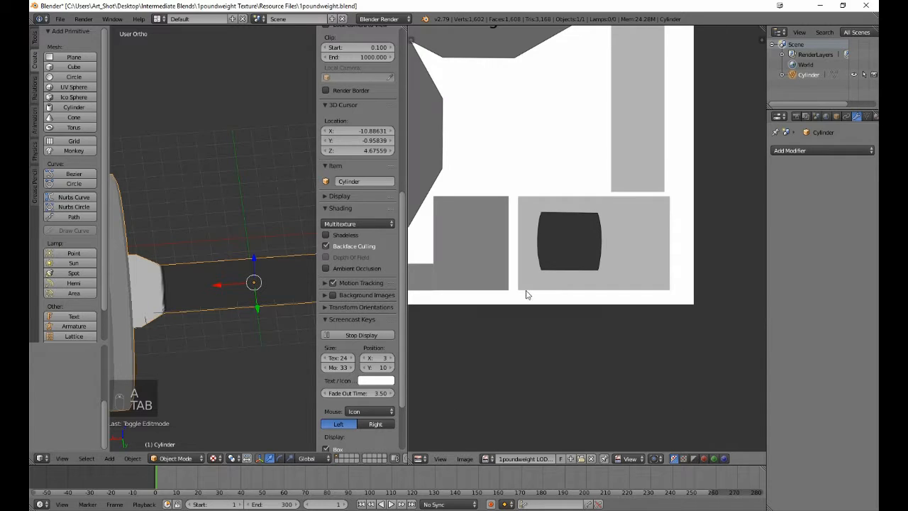
pyautogui.scroll(-4, 257, 254)
pyautogui.moveTo(264, 297); pyautogui.dragTo(250, 271, button='middle')
pyautogui.press('Tab')
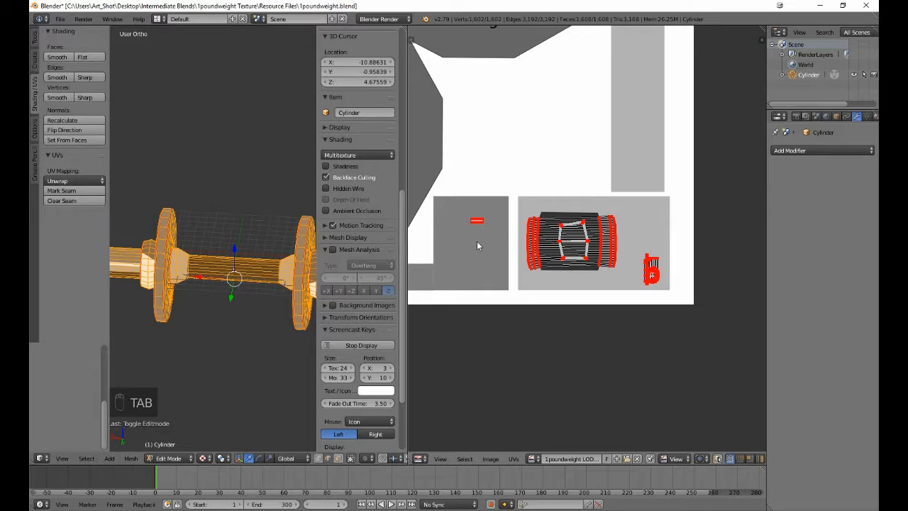
pyautogui.scroll(3, 513, 298)
pyautogui.press('a')
pyautogui.press('a')
pyautogui.scroll(-7, 503, 236)
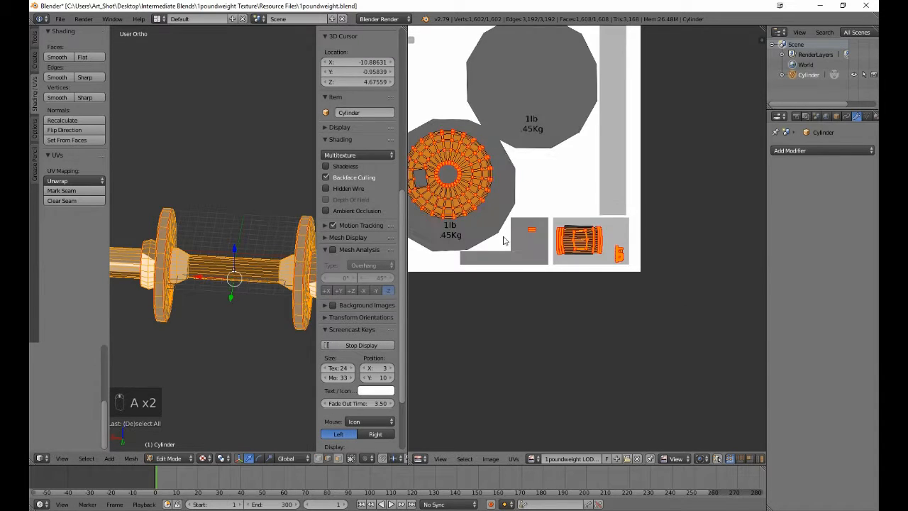
pyautogui.press('a')
pyautogui.moveTo(477, 160); pyautogui.dragTo(619, 355, button='middle')
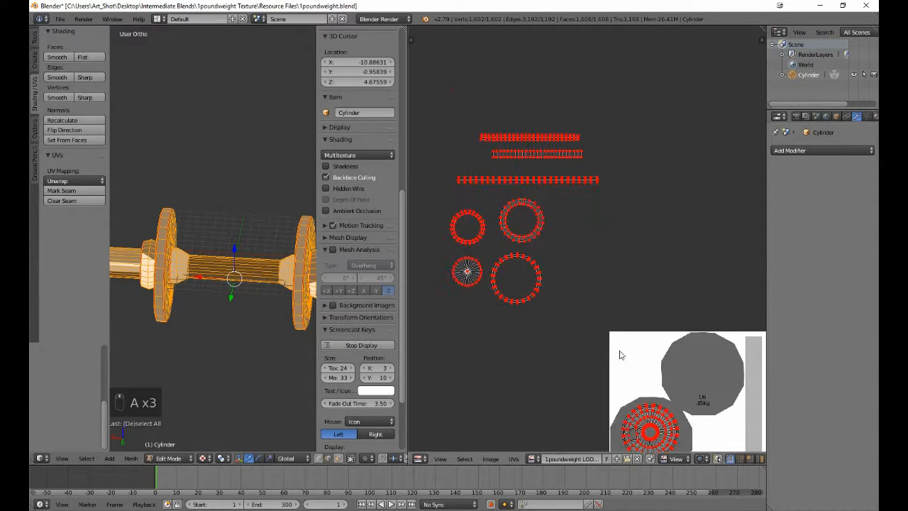
# Step: Select the topmost strip island outside the texture and move it to just above the texture image
pyautogui.press('b')
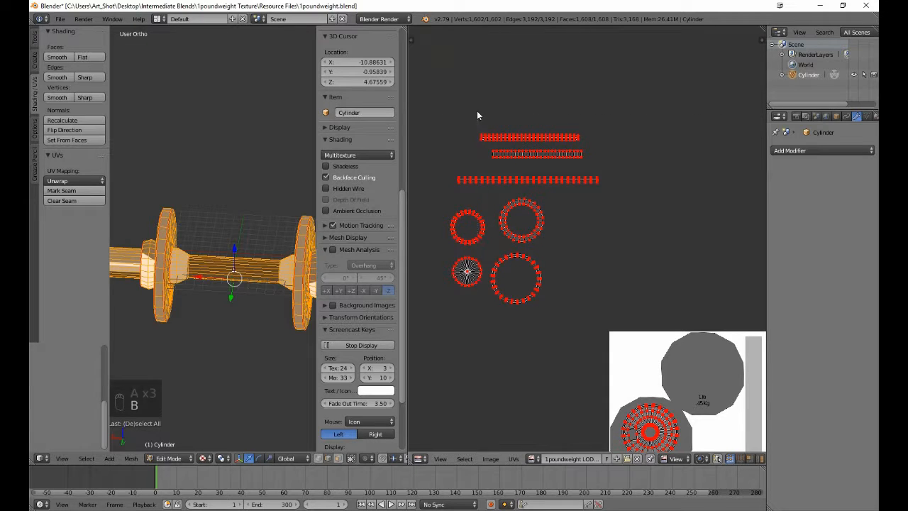
pyautogui.moveTo(477, 110); pyautogui.dragTo(587, 151)
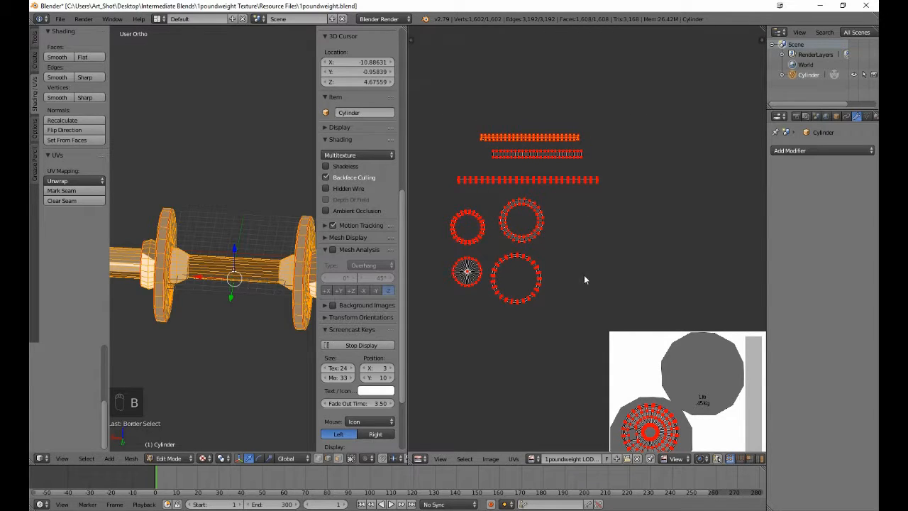
pyautogui.press('g')
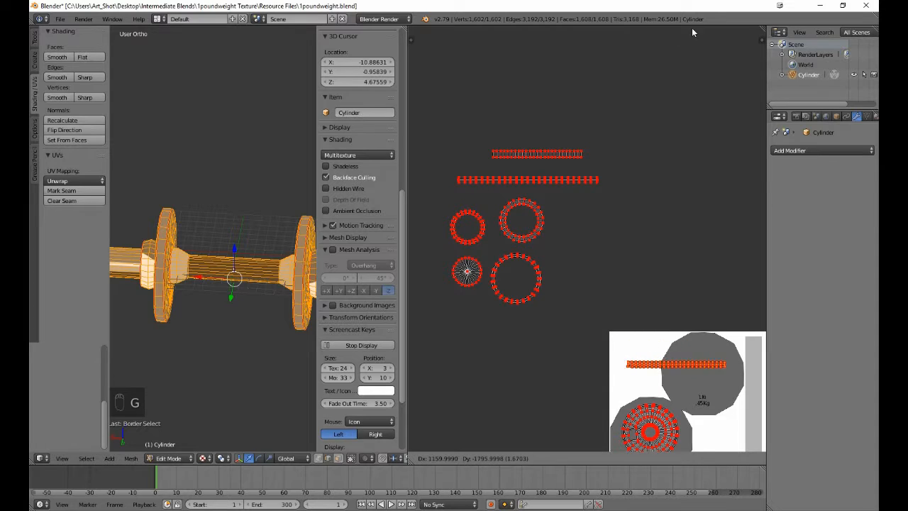
pyautogui.click(673, 49)
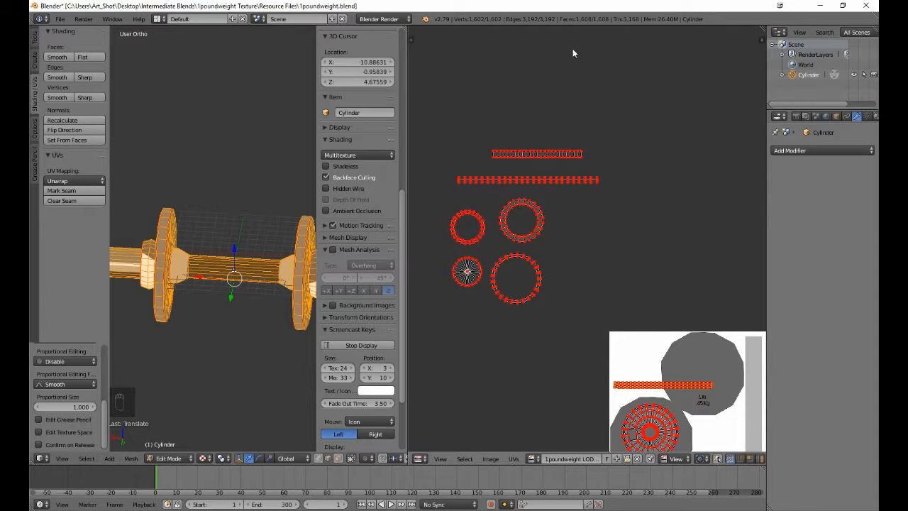
pyautogui.moveTo(303, 231); pyautogui.dragTo(233, 184, button='middle')
pyautogui.press('g')
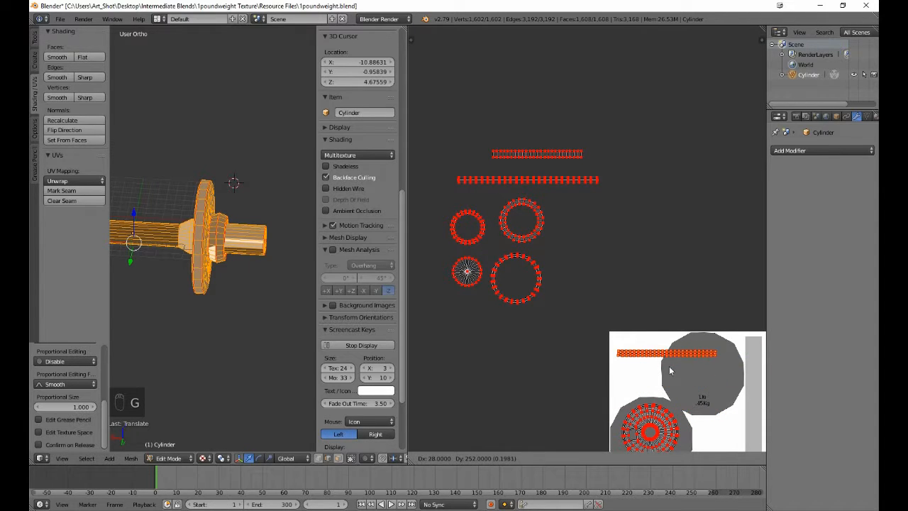
pyautogui.click(671, 316)
pyautogui.moveTo(678, 342); pyautogui.dragTo(609, 251, button='middle')
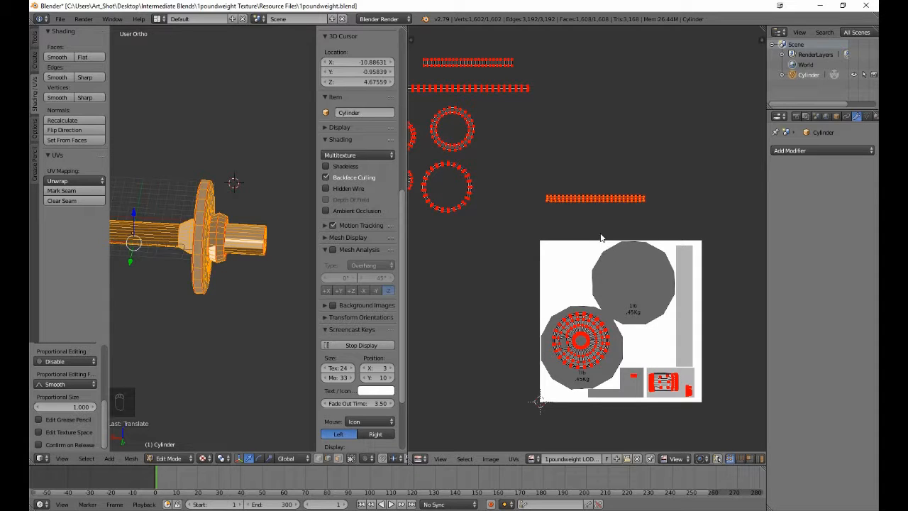
# Step: Move the strip island onto the upper dark gray disc and scale it down to about half its length
pyautogui.press('g')
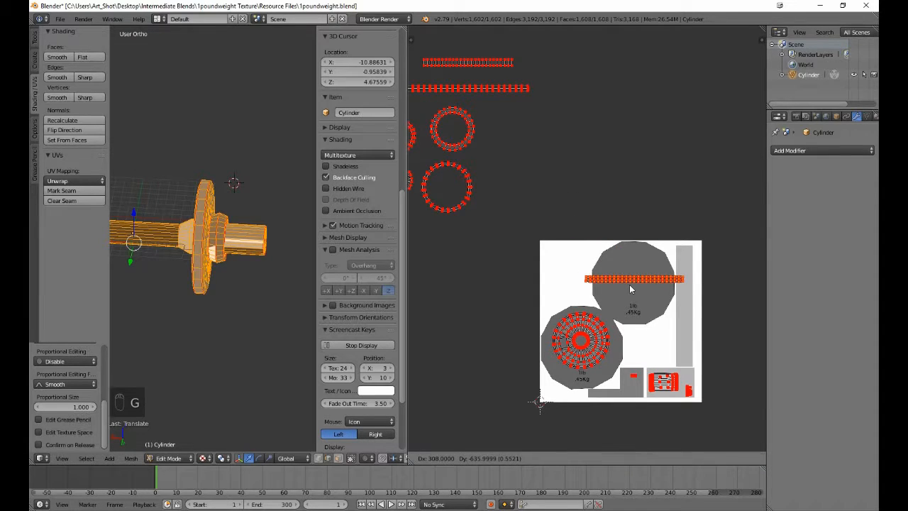
pyautogui.click(629, 287)
pyautogui.press('s')
pyautogui.click(630, 307)
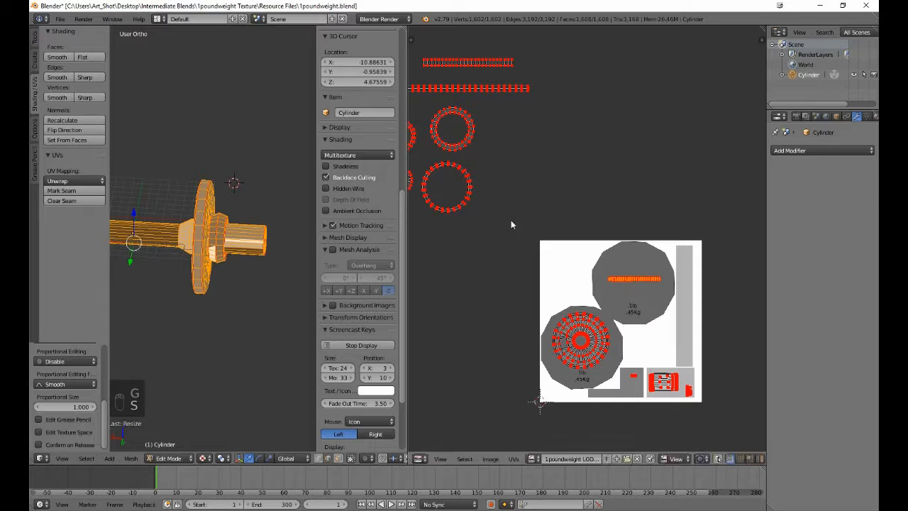
# Step: Select only the next strip island, now topmost outside the texture, and move it to the texture's upper left area
pyautogui.press('a')
pyautogui.moveTo(462, 139); pyautogui.dragTo(540, 206, button='middle')
pyautogui.press('b')
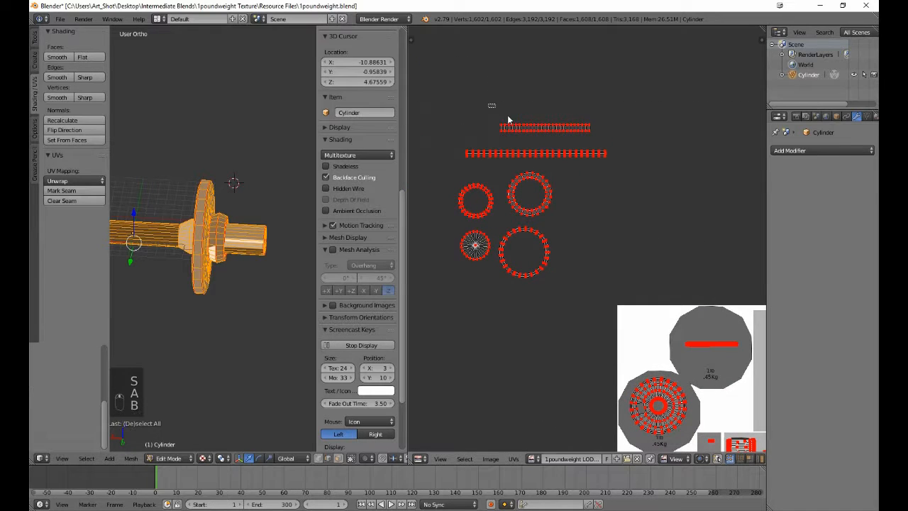
pyautogui.moveTo(488, 103); pyautogui.dragTo(605, 151)
pyautogui.press('g')
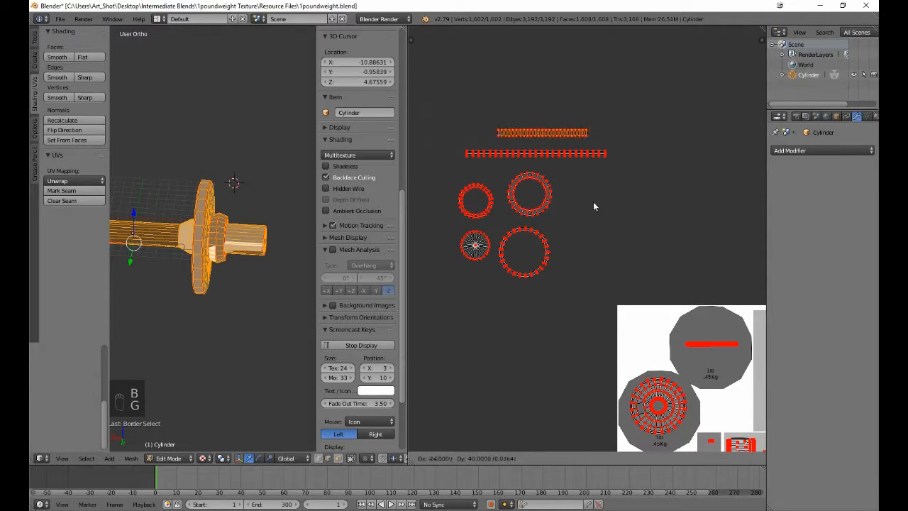
pyautogui.click(689, 388)
pyautogui.moveTo(689, 366); pyautogui.dragTo(551, 312, button='middle')
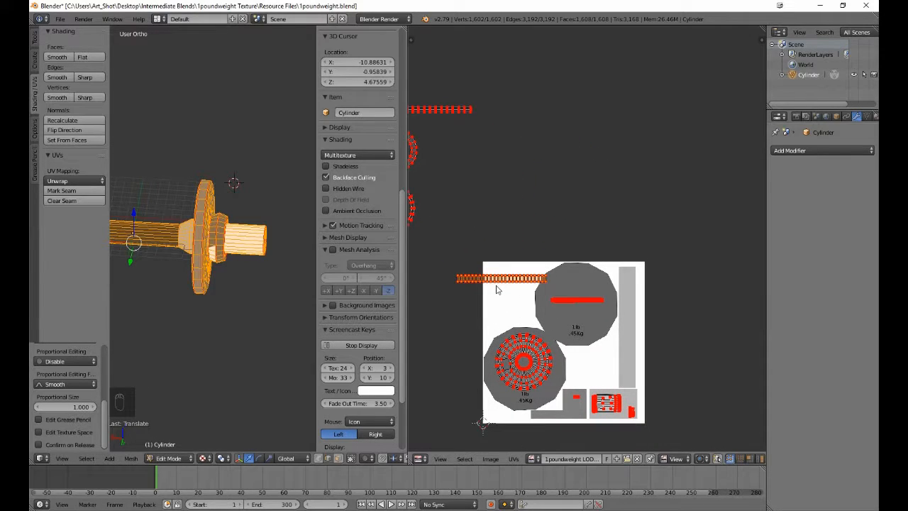
# Step: Rotate the strip island by 90 degrees and place it on the tall light gray rectangle at the texture's right side
pyautogui.press('r')
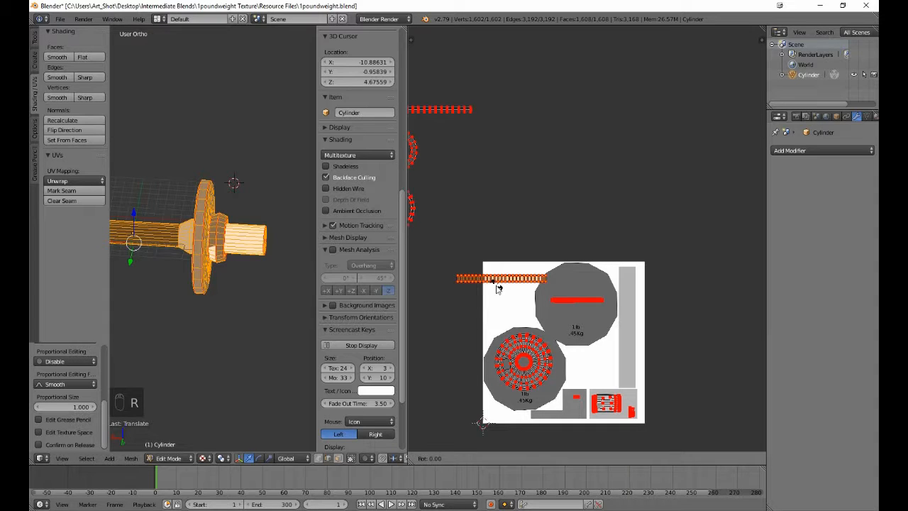
pyautogui.press('9')
pyautogui.press('0')
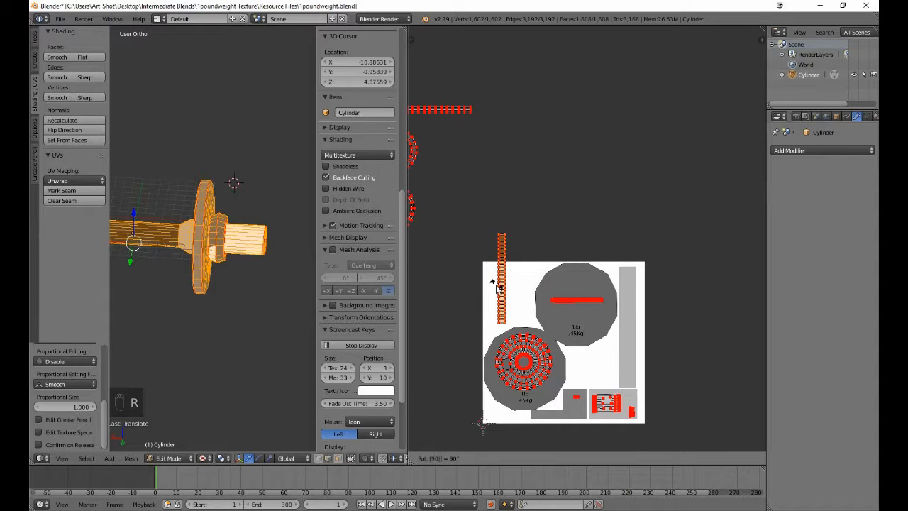
pyautogui.press('Return')
pyautogui.press('g')
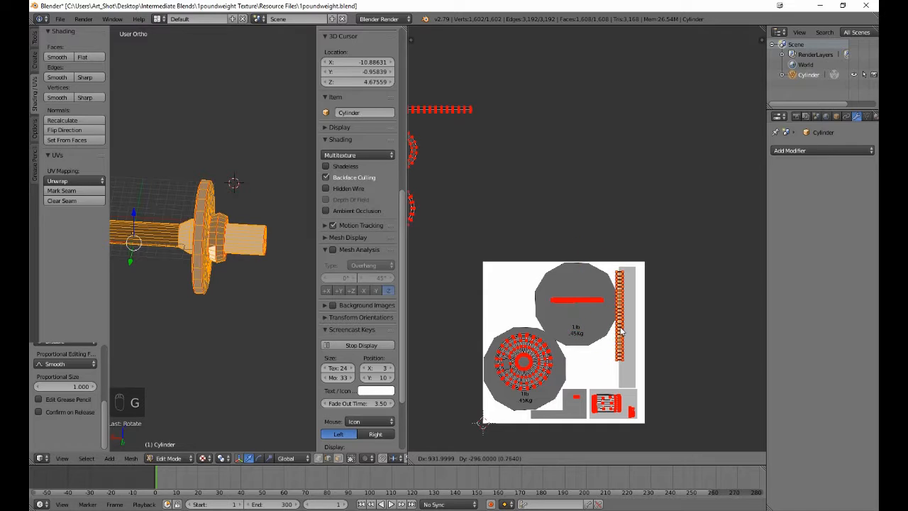
pyautogui.click(629, 334)
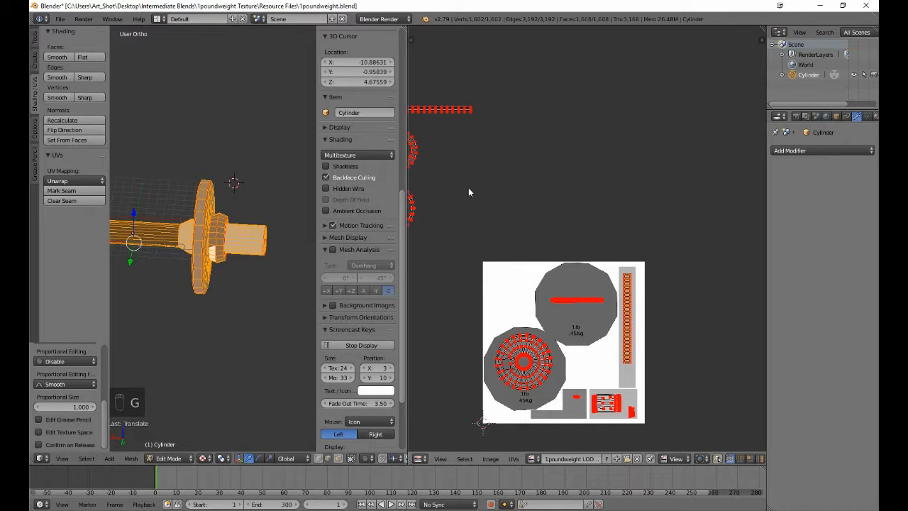
# Step: Select only the remaining horizontal strip island outside the texture and rotate it by 90 degrees
pyautogui.press('a')
pyautogui.moveTo(458, 186); pyautogui.dragTo(596, 219, button='middle')
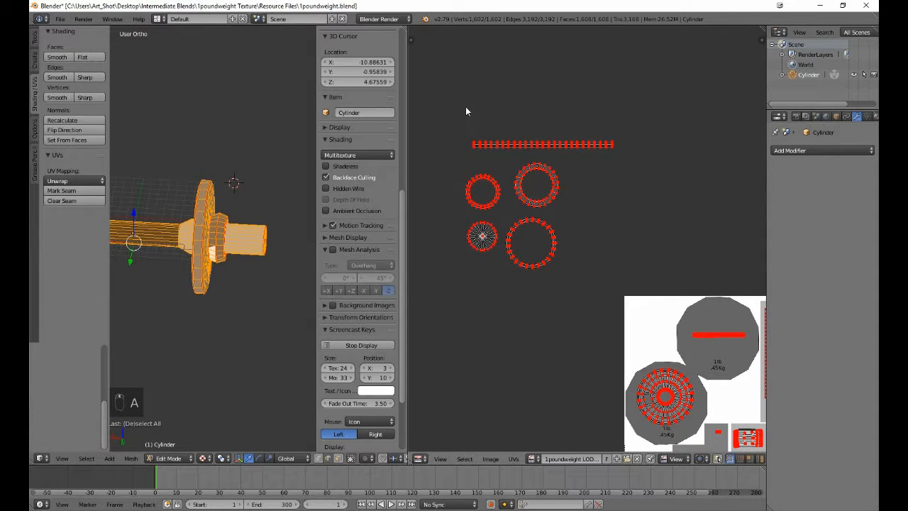
pyautogui.press('b')
pyautogui.moveTo(462, 104); pyautogui.dragTo(633, 159)
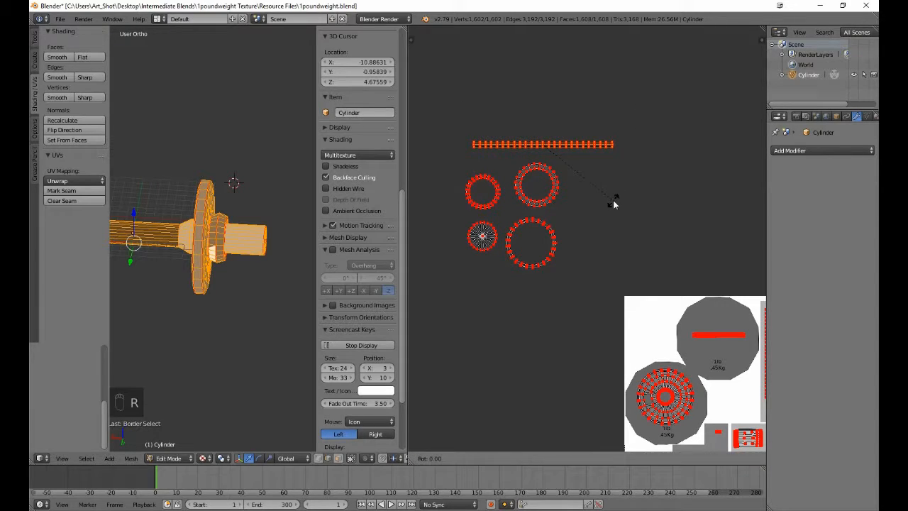
pyautogui.write('r90')
pyautogui.press('Return')
# Step: Place the rotated strip island on the texture's tall light gray rectangle and scale it down to fit inside
pyautogui.press('g')
pyautogui.click(763, 389)
pyautogui.scroll(-3, 266, 292)
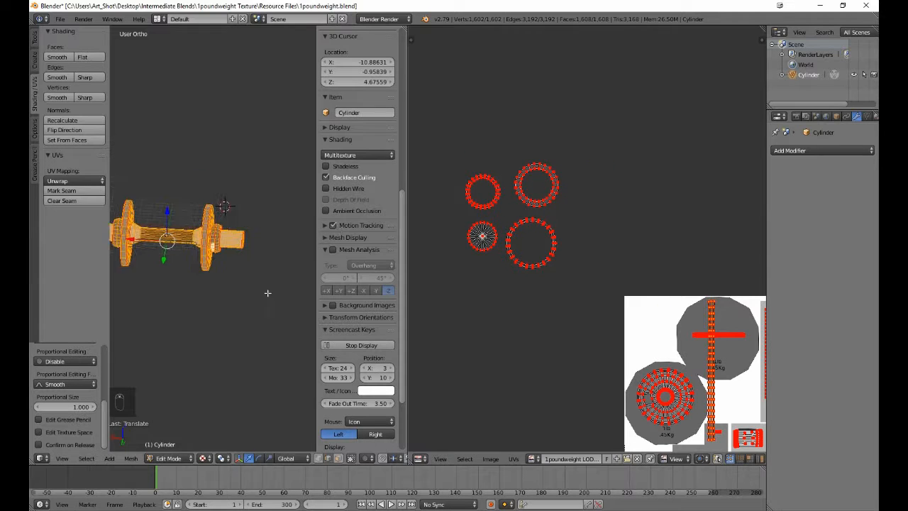
pyautogui.keyDown('shift'); pyautogui.moveTo(266, 292); pyautogui.dragTo(300, 286, button='middle'); pyautogui.keyUp('shift')
pyautogui.moveTo(658, 345); pyautogui.dragTo(548, 274, button='middle')
pyautogui.press('g')
pyautogui.click(605, 270)
pyautogui.press('s')
pyautogui.click(648, 323)
# Step: Select only the smaller open ring island outside the texture and place it on the upper dark gray disc
pyautogui.moveTo(479, 250); pyautogui.dragTo(624, 336, button='middle')
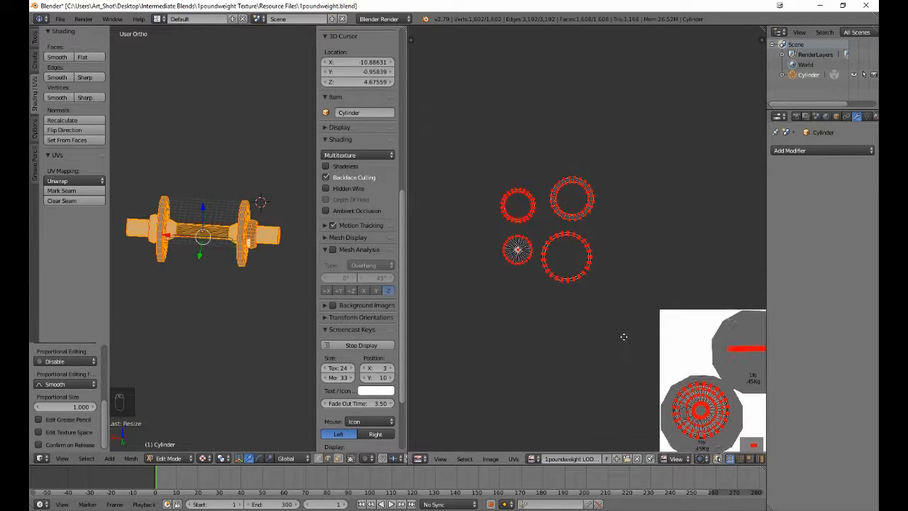
pyautogui.press('a')
pyautogui.press('b')
pyautogui.moveTo(475, 131); pyautogui.dragTo(535, 229)
pyautogui.press('g')
pyautogui.click(632, 308)
pyautogui.press('g')
pyautogui.click(684, 333)
pyautogui.press('g')
pyautogui.click(597, 280)
# Step: Select only the double-edged ring island still outside the texture and center it on the upper dark gray disc
pyautogui.press('a')
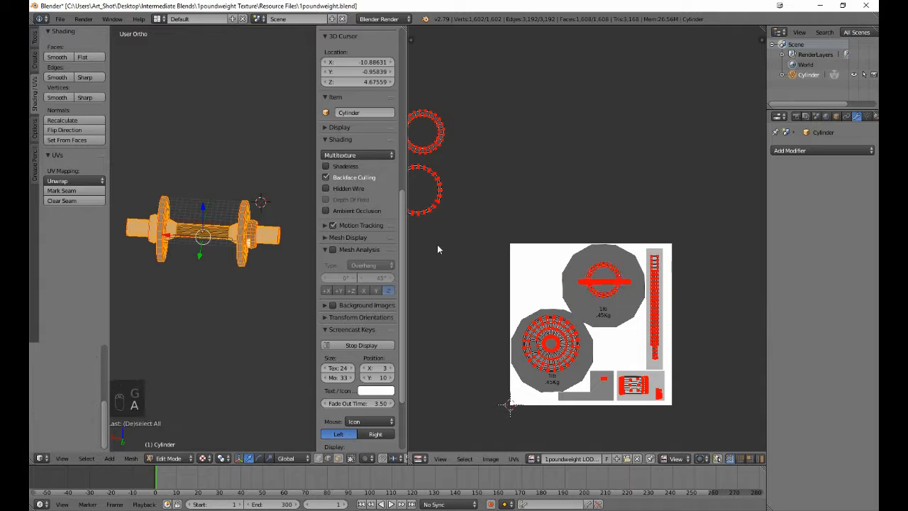
pyautogui.press('b')
pyautogui.moveTo(479, 114); pyautogui.dragTo(557, 177)
pyautogui.press('g')
pyautogui.click(738, 402)
pyautogui.press('g')
pyautogui.click(601, 257)
# Step: Select only the large open ring island beside the spoked island and move it onto the upper dark gray disc
pyautogui.moveTo(214, 291); pyautogui.dragTo(282, 277, button='middle')
pyautogui.moveTo(477, 237); pyautogui.dragTo(596, 294, button='middle')
pyautogui.press('a')
pyautogui.press('b')
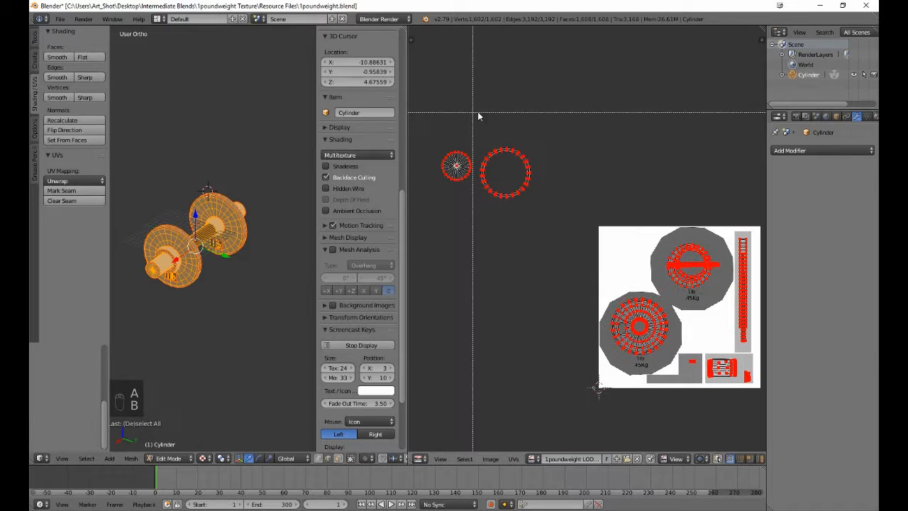
pyautogui.moveTo(476, 113); pyautogui.dragTo(541, 210)
pyautogui.press('g')
pyautogui.click(704, 295)
# Step: Move only the spoked circular island onto the upper dark gray disc, and return to Object Mode to check the dumbbell
pyautogui.press('a')
pyautogui.press('b')
pyautogui.moveTo(435, 140); pyautogui.dragTo(478, 192)
pyautogui.press('g')
pyautogui.click(716, 290)
pyautogui.press('a')
pyautogui.press('Tab')
pyautogui.moveTo(207, 298); pyautogui.dragTo(171, 274, button='middle')
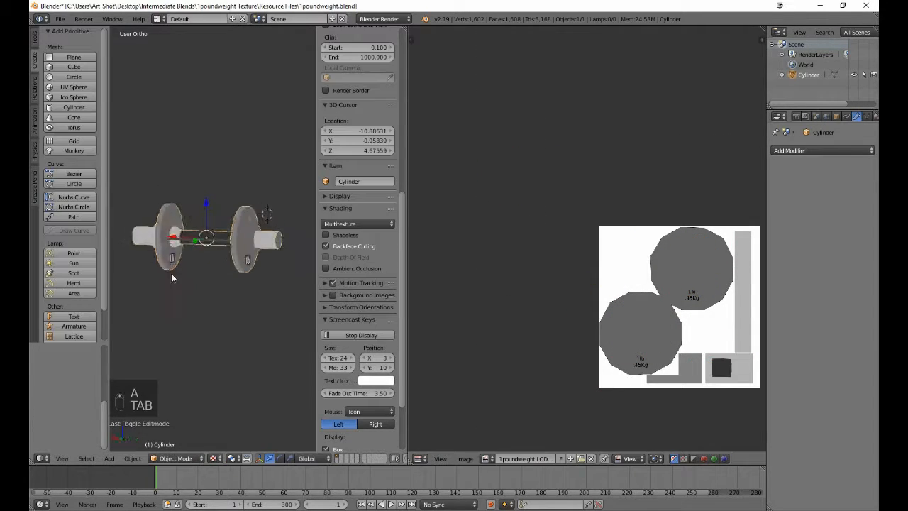
# Step: Try to select the edge rings of the collar beside the weight disc in Edit Mode
pyautogui.press('Tab')
pyautogui.scroll(6, 257, 241)
pyautogui.rightClick(234, 258)
pyautogui.keyDown('shift'); pyautogui.rightClick(224, 256); pyautogui.keyUp('shift')
pyautogui.click(86, 459)
pyautogui.click(128, 264)
pyautogui.click(86, 458)
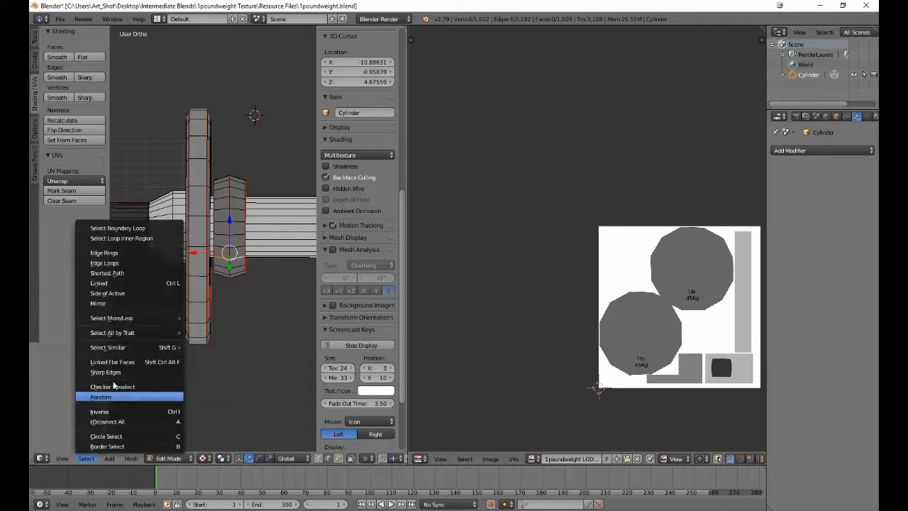
pyautogui.click(114, 253)
pyautogui.press('a')
# Step: Select the collar's two face loops and their UVs, and select the whole mesh again to display all islands
pyautogui.keyDown('alt'); pyautogui.rightClick(236, 260); pyautogui.keyUp('alt')
pyautogui.keyDown('alt'); pyautogui.keyDown('shift'); pyautogui.rightClick(223, 260); pyautogui.keyUp('shift'); pyautogui.keyUp('alt')
pyautogui.press('a')
pyautogui.press('a')
pyautogui.press('a')
pyautogui.press('a')
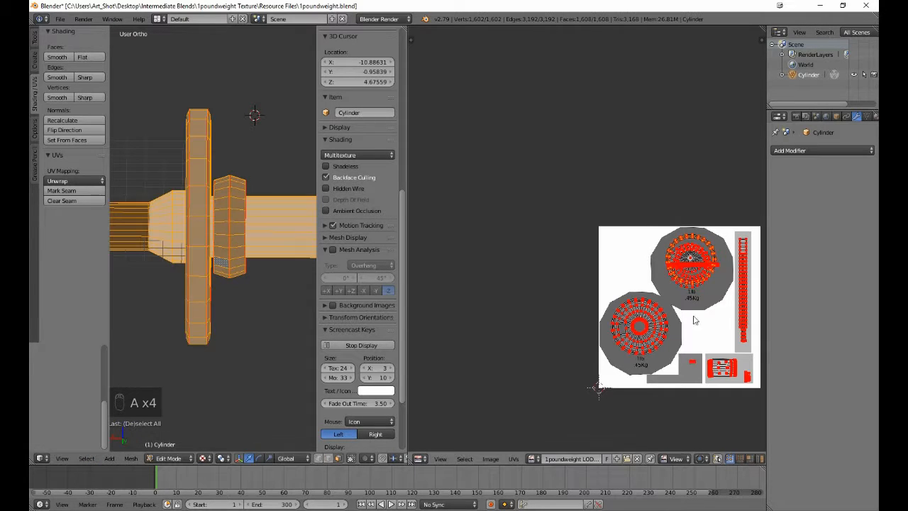
# Step: Scale down the selected UVs on the upper dark gray disc and place them within the tall light gray rectangle
pyautogui.press('s')
pyautogui.click(695, 281)
pyautogui.press('g')
pyautogui.click(744, 269)
pyautogui.press('s')
pyautogui.click(743, 274)
# Step: Return to Object Mode and inspect the textured dumbbell from several angles
pyautogui.press('Tab')
pyautogui.scroll(-5, 176, 331)
pyautogui.moveTo(176, 332); pyautogui.dragTo(203, 337, button='middle')
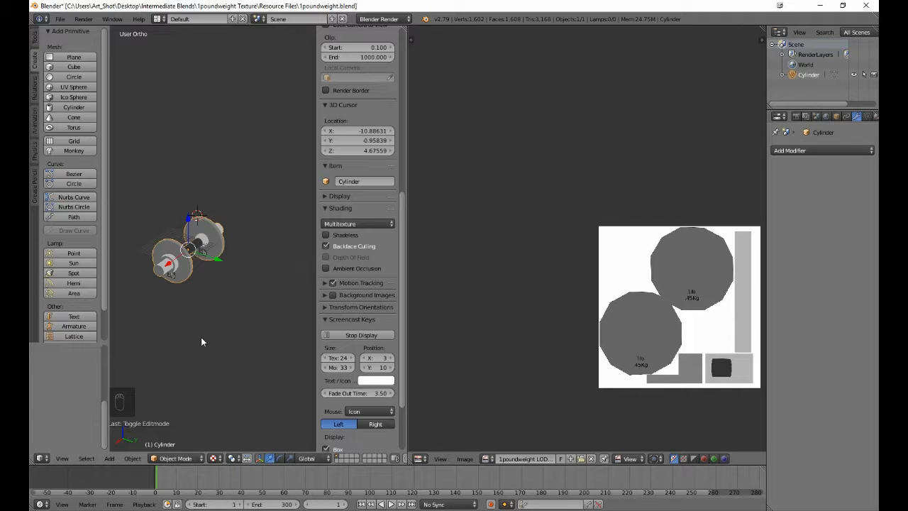
pyautogui.moveTo(198, 345); pyautogui.dragTo(227, 333, button='middle')
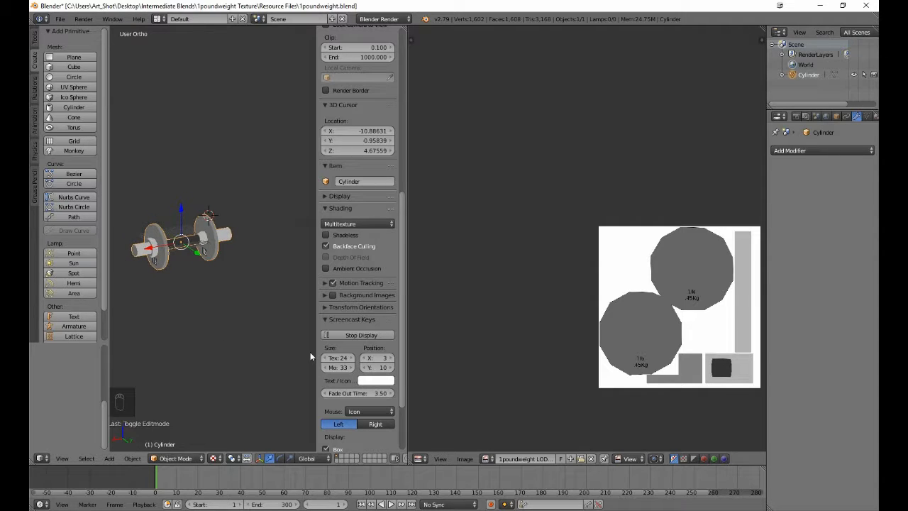